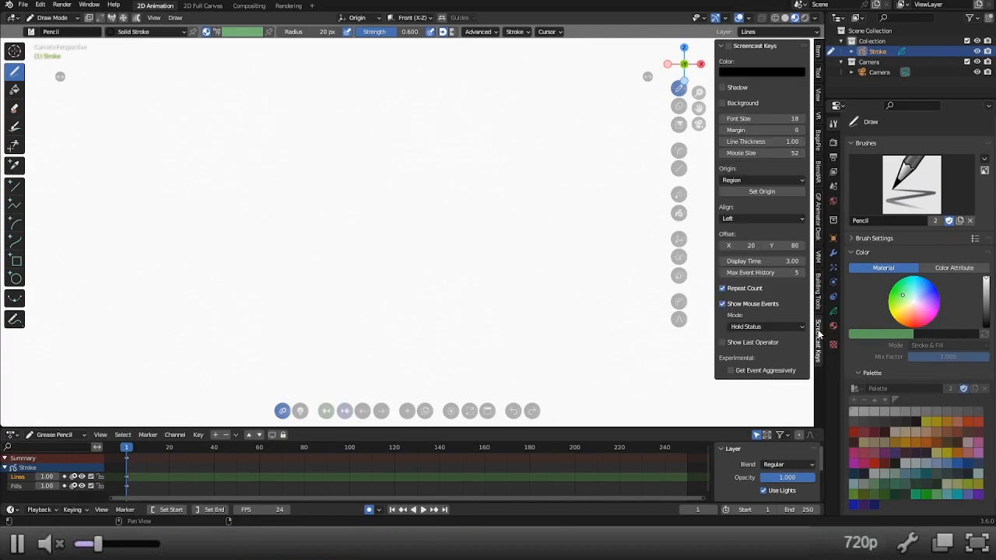
# Turn on Screencast Keys and hide the viewport's sidebar.
pyautogui.click(729, 48)
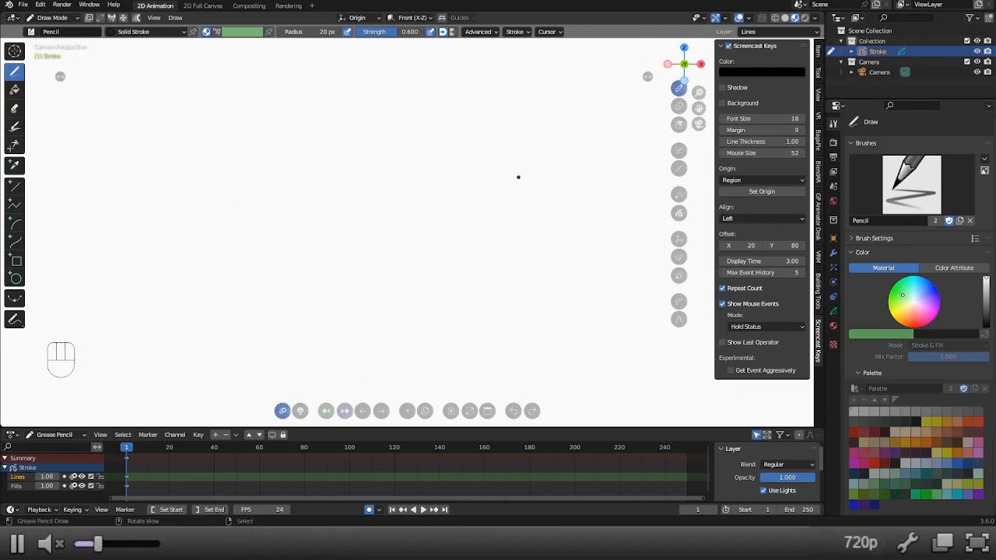
pyautogui.press('n')
pyautogui.press('n')
pyautogui.press('n')
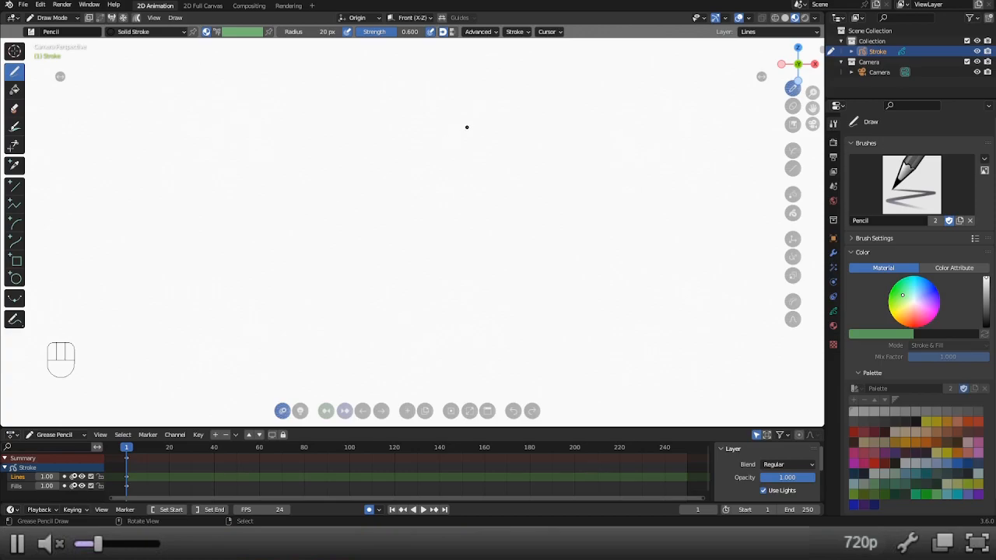
# Orbit out of the camera view to a perspective angle and look through the viewport gizmo and overlay options.
pyautogui.moveTo(472, 114); pyautogui.dragTo(460, 176, button='middle')
pyautogui.moveTo(451, 221); pyautogui.dragTo(456, 180, button='middle')
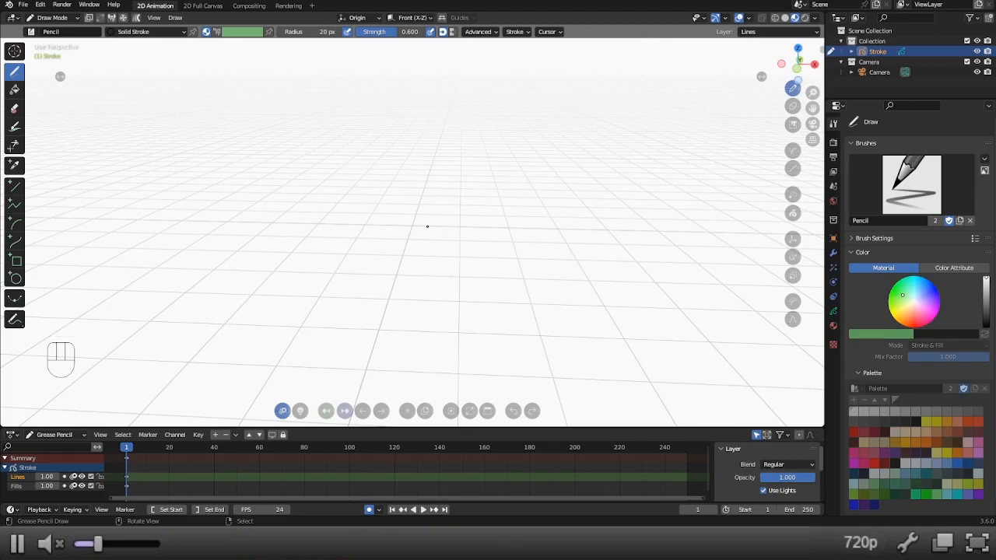
pyautogui.moveTo(436, 232); pyautogui.dragTo(409, 238, button='middle')
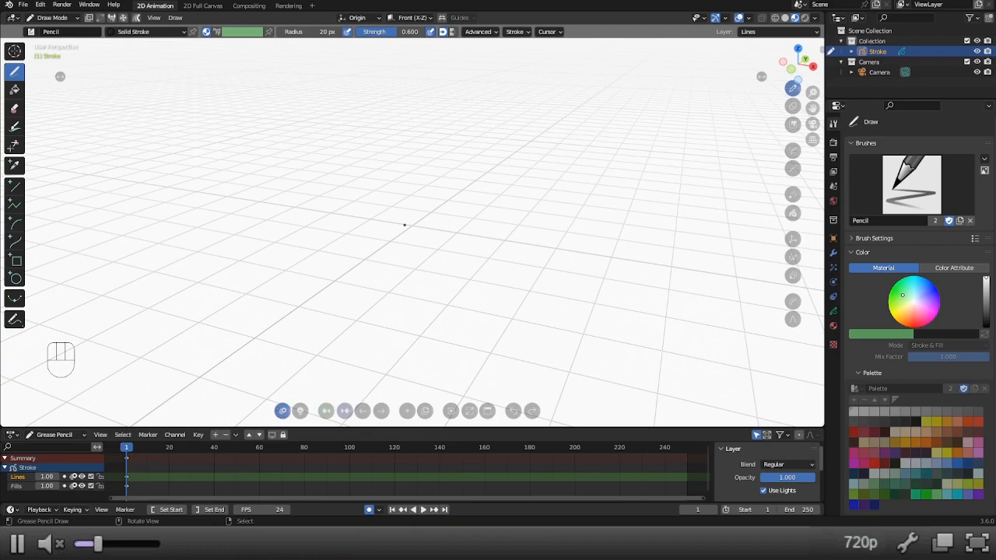
pyautogui.click(727, 18)
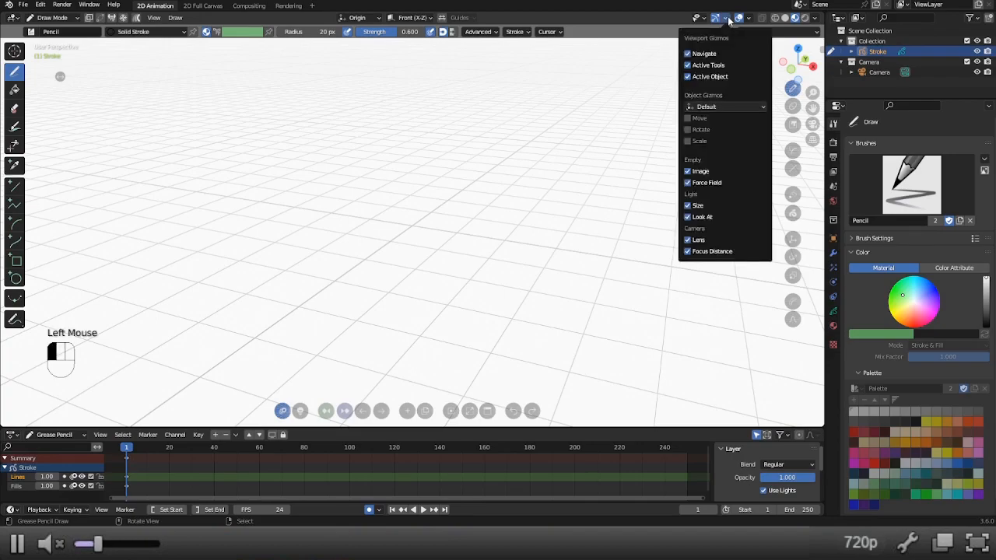
pyautogui.click(705, 20)
pyautogui.click(750, 19)
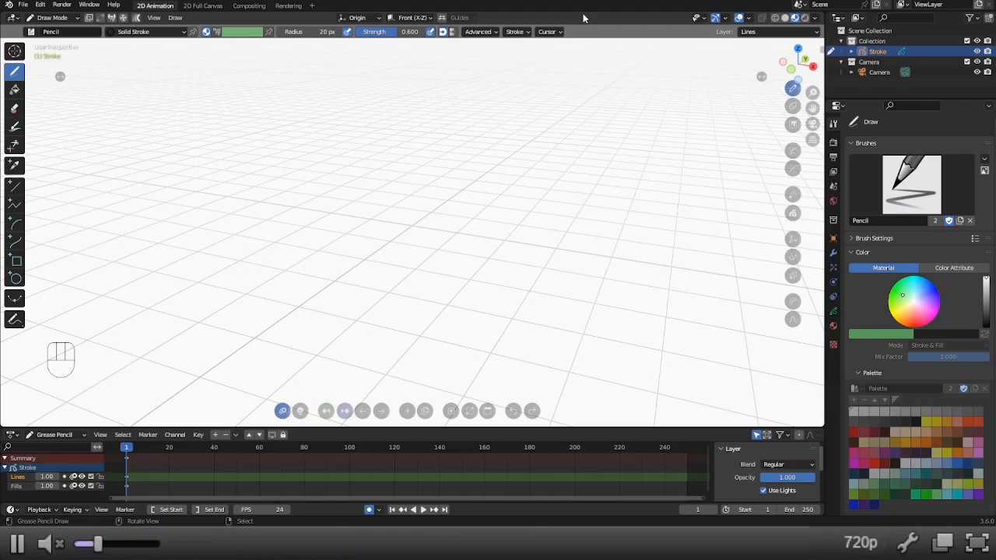
# Inspect the Stroke object's context menu in Object Mode and return to Draw Mode.
pyautogui.press('w')
pyautogui.press('w')
pyautogui.click(887, 53)
pyautogui.press('w')
pyautogui.hotkey('ctrl', 'Tab')
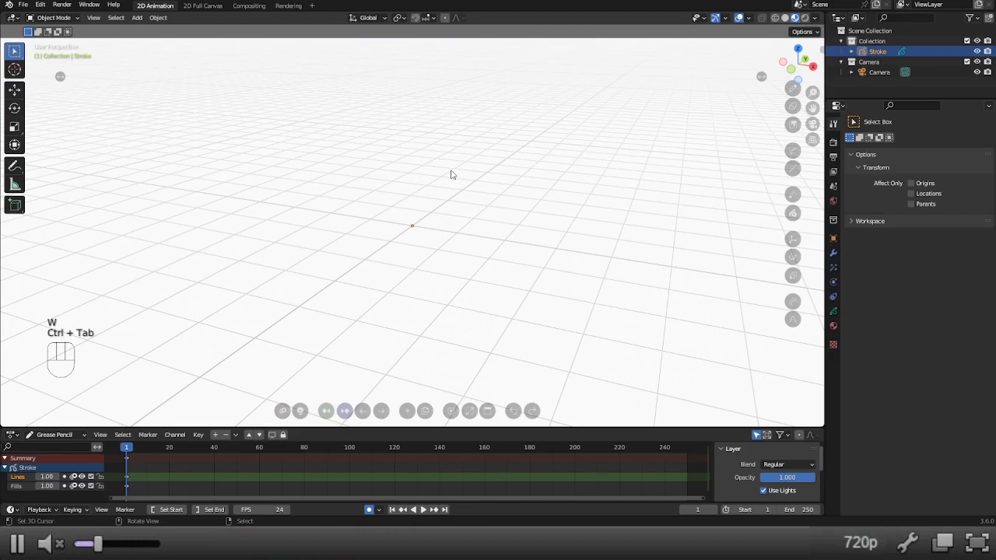
pyautogui.press('w')
pyautogui.moveTo(452, 174)
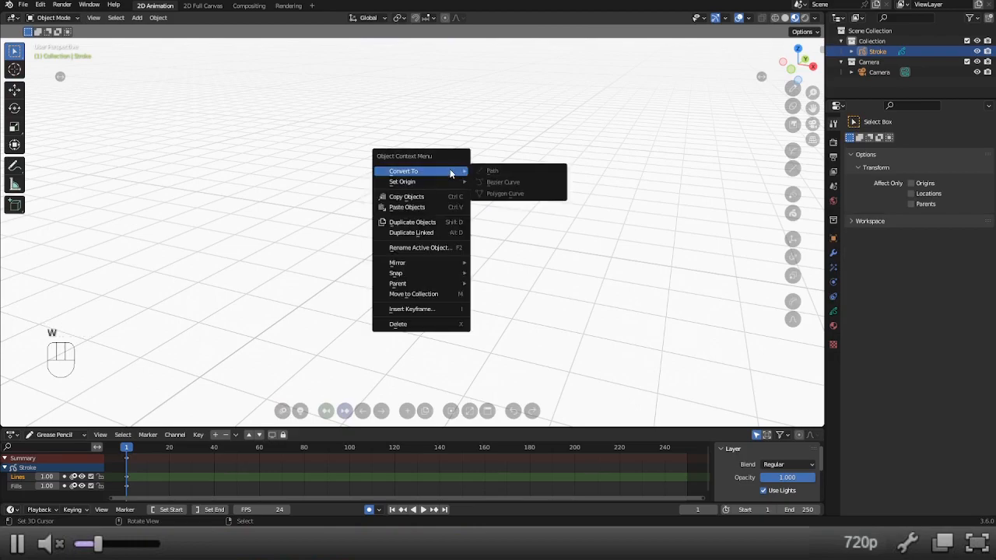
pyautogui.hotkey('ctrl', 'Tab')
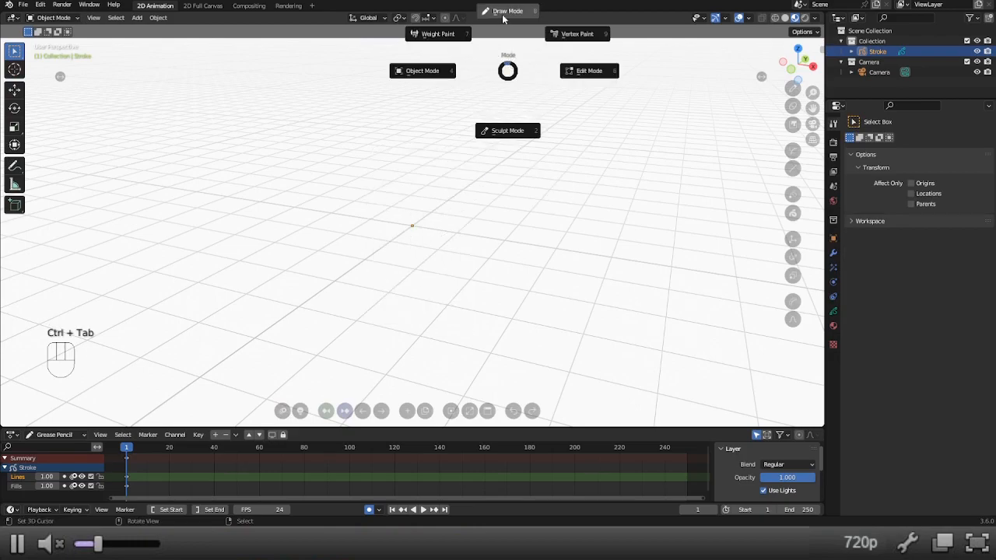
pyautogui.click(505, 13)
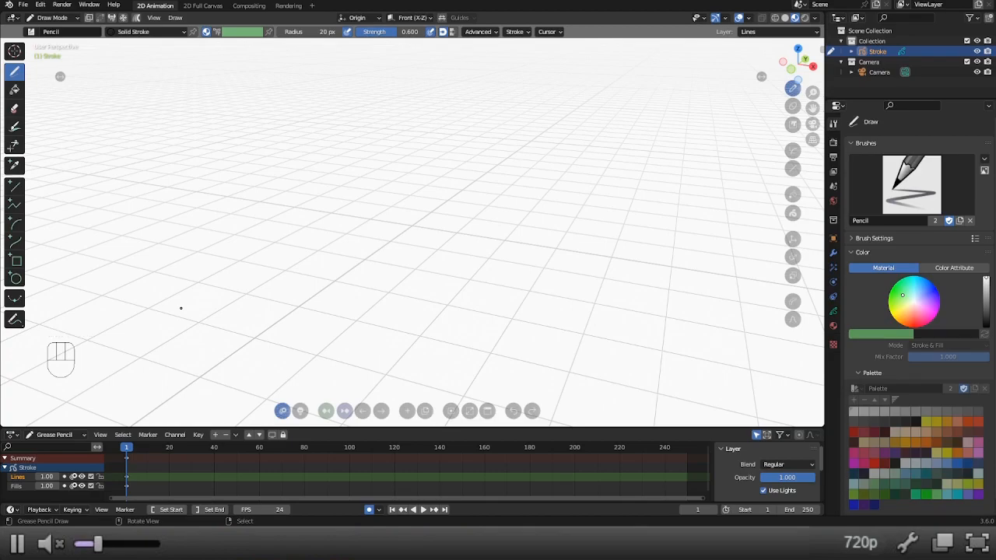
# Look up operators matching "duplicate" in the operator search and dismiss the search.
pyautogui.press('F3')
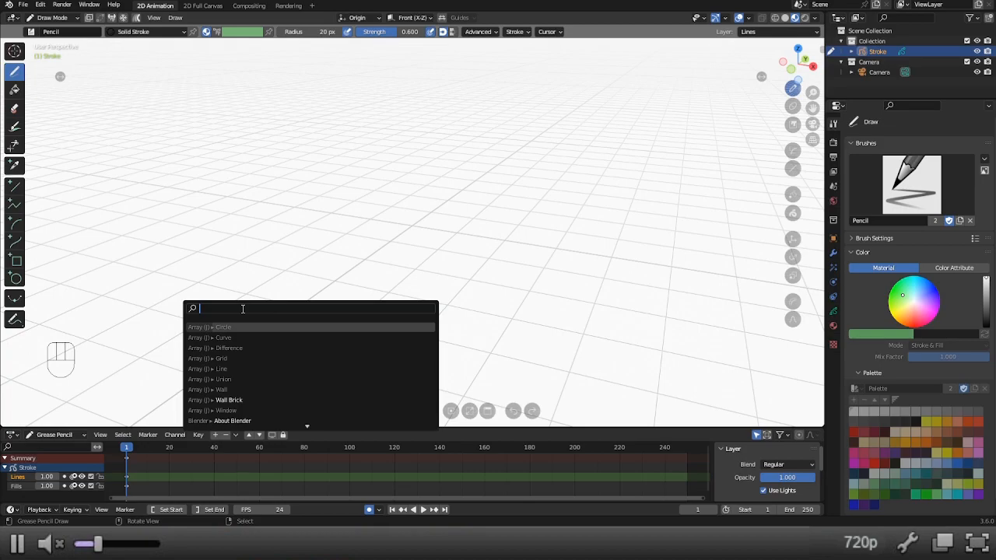
pyautogui.write('duplicate')
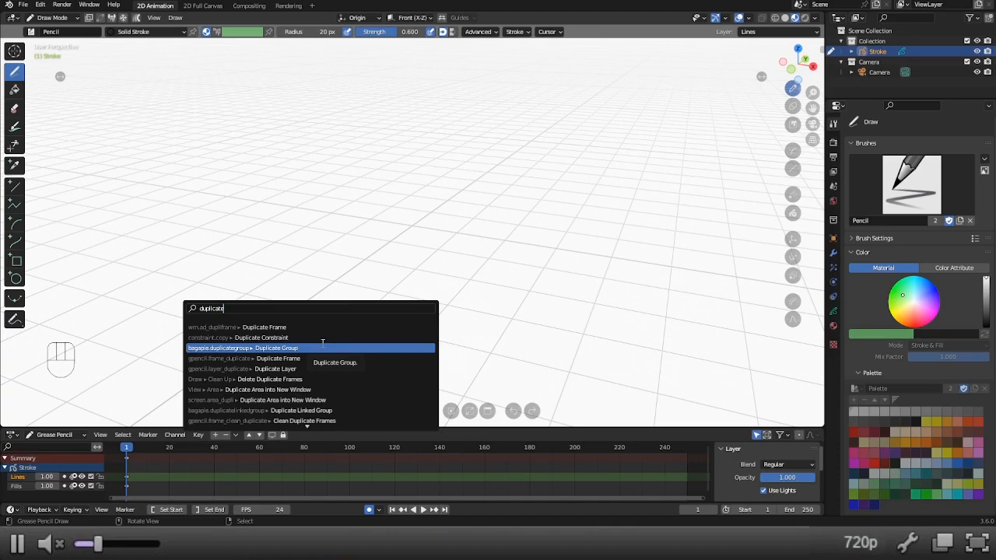
pyautogui.press('Escape')
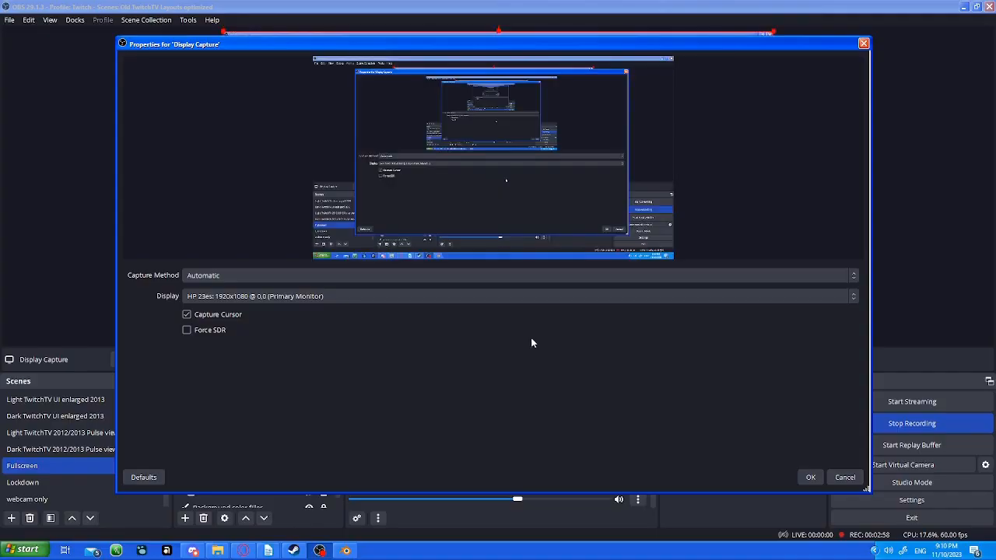
# Accept the display capture properties in OBS and open the Keymap section of Blender's preferences.
pyautogui.click(811, 477)
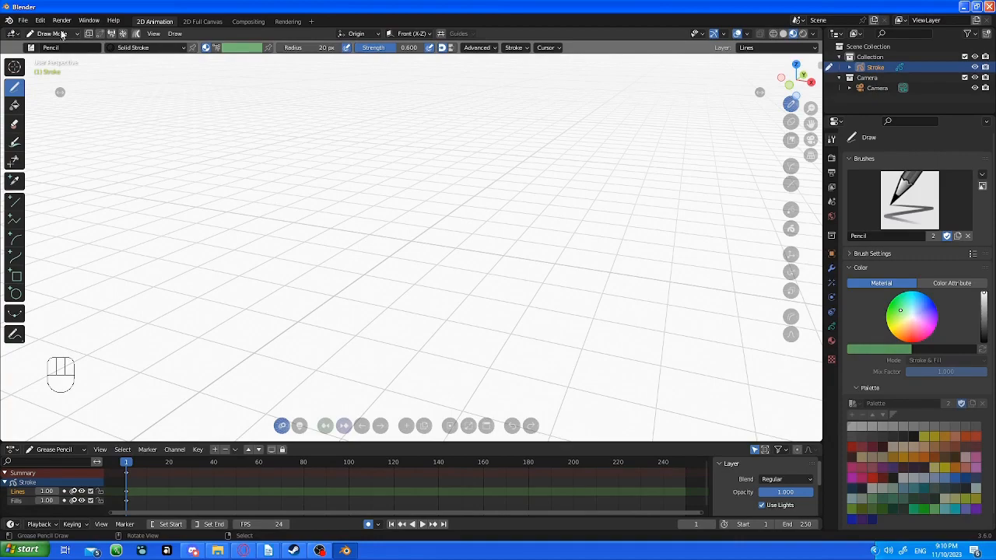
pyautogui.click(40, 20)
pyautogui.click(86, 180)
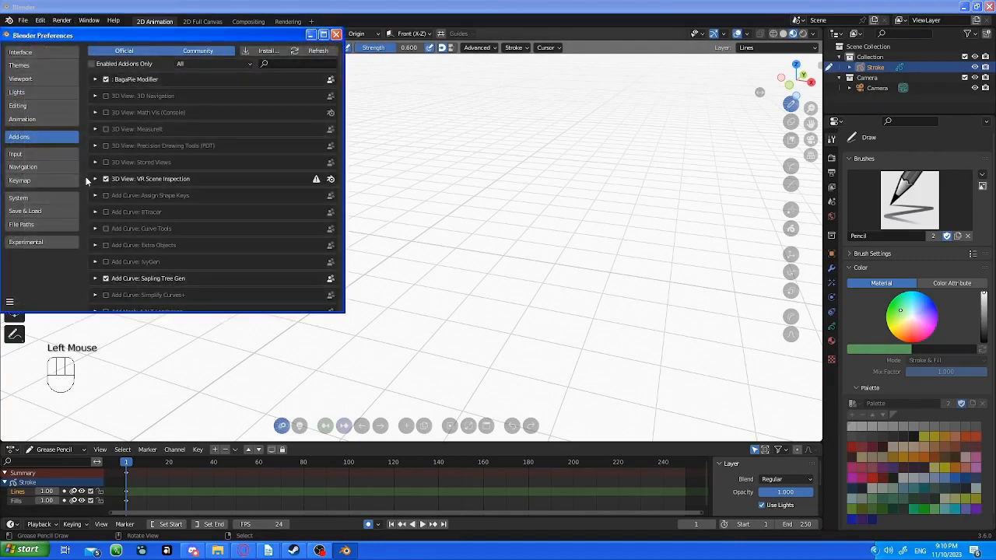
pyautogui.moveTo(175, 37); pyautogui.dragTo(323, 80)
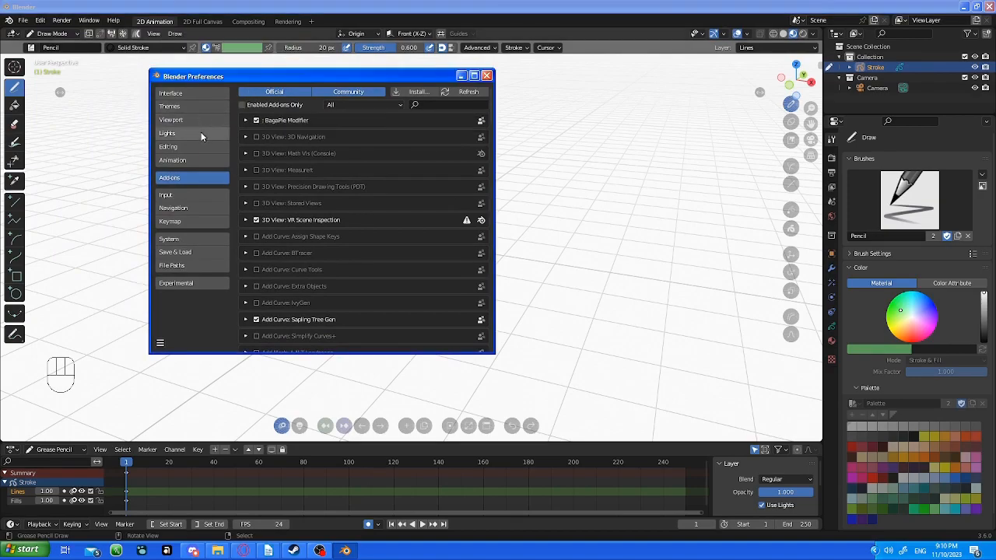
pyautogui.click(197, 195)
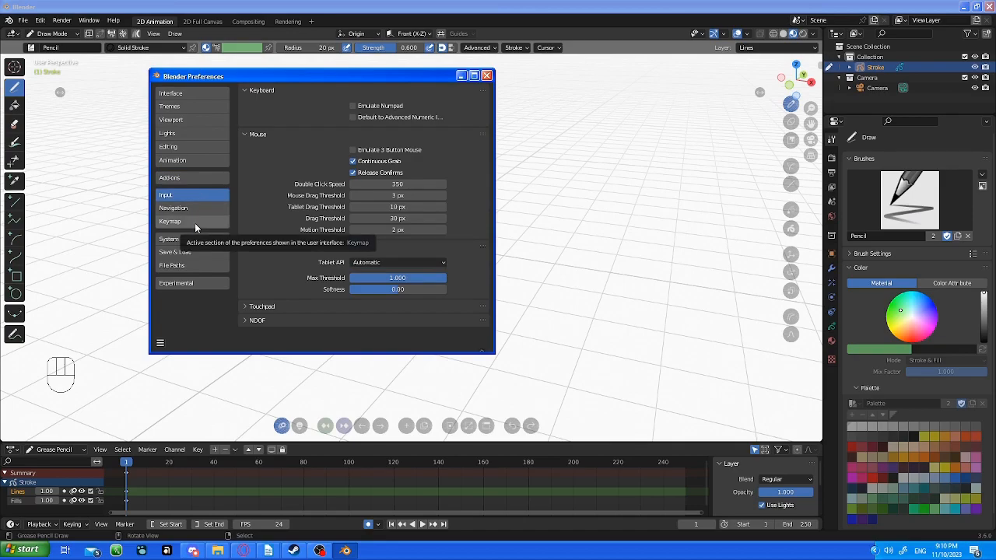
pyautogui.click(195, 220)
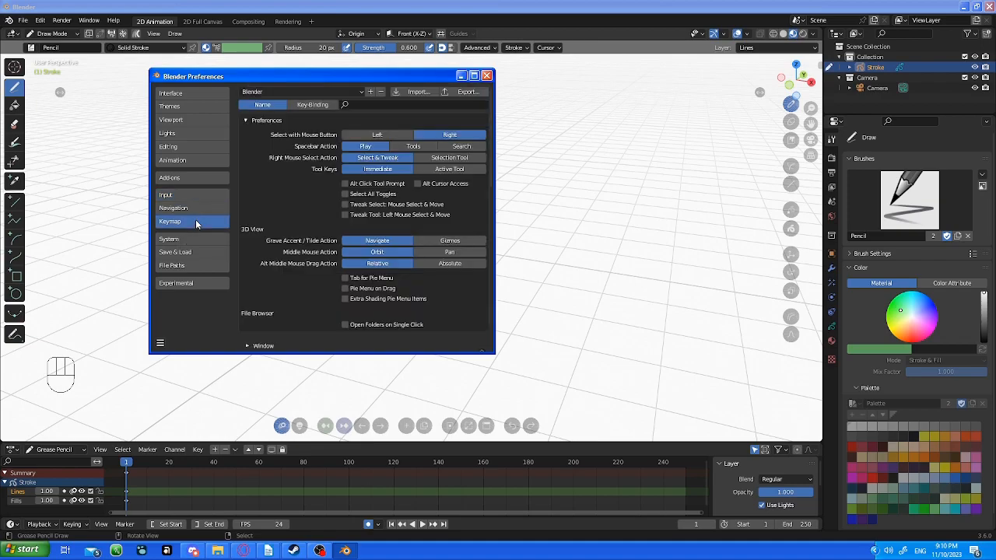
# Filter the keymap entries by name for "play".
pyautogui.click(360, 92)
pyautogui.click(300, 105)
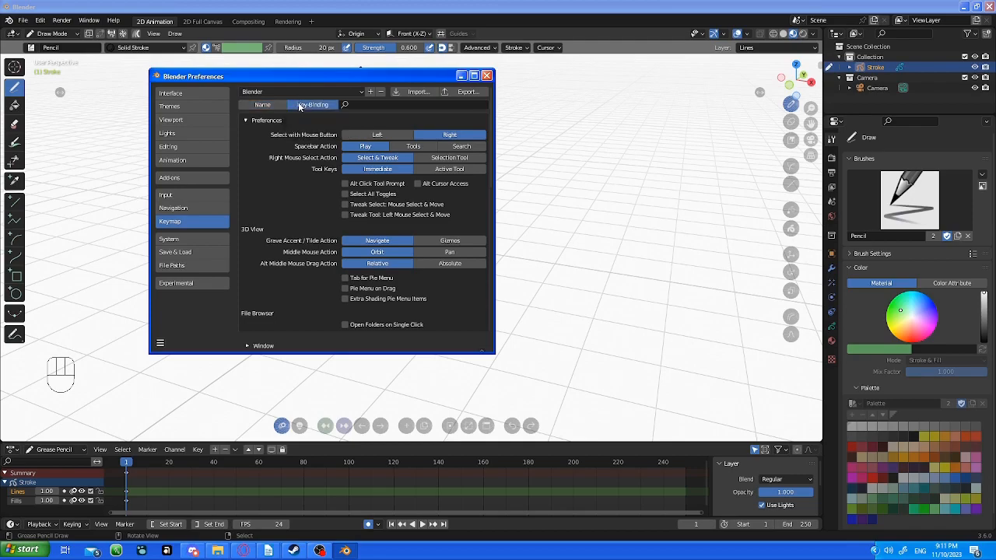
pyautogui.click(264, 105)
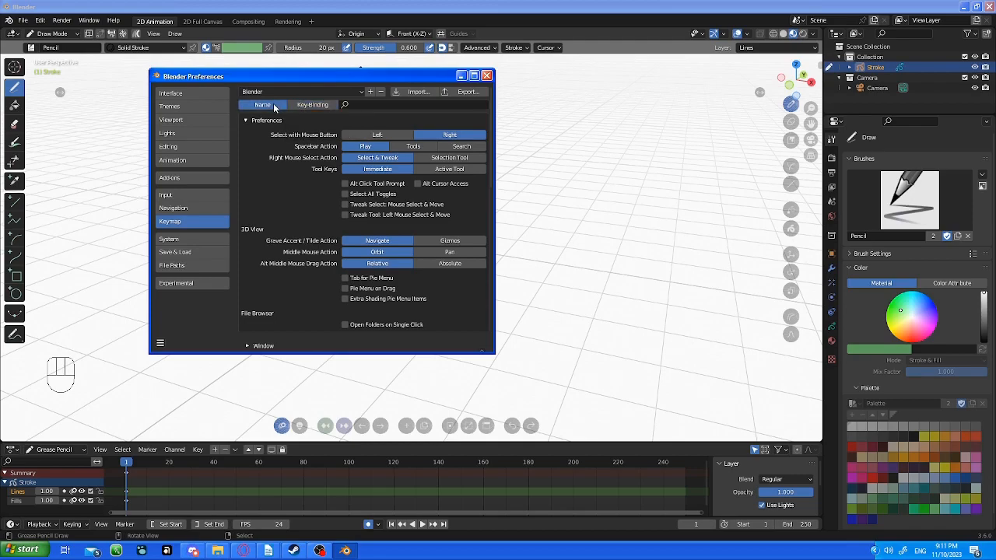
pyautogui.click(369, 107)
pyautogui.write('play')
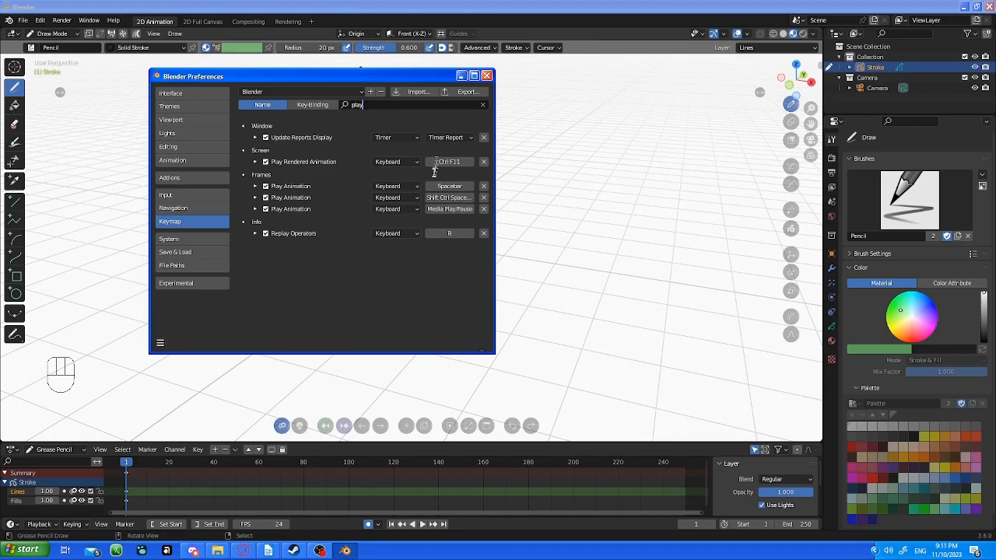
# Review the available keymap presets, keeping the Blender preset, and clear the keymap search filter.
pyautogui.click(358, 92)
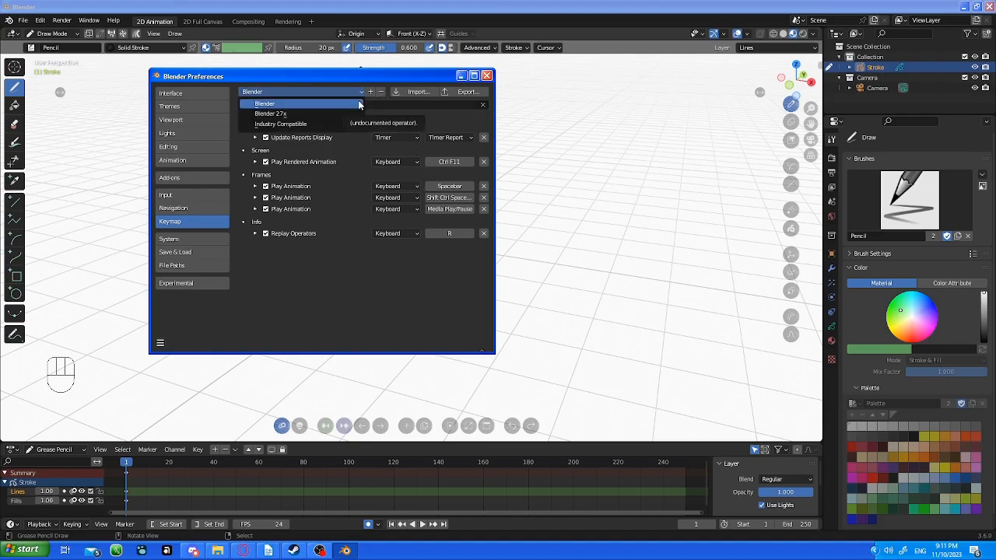
pyautogui.click(360, 104)
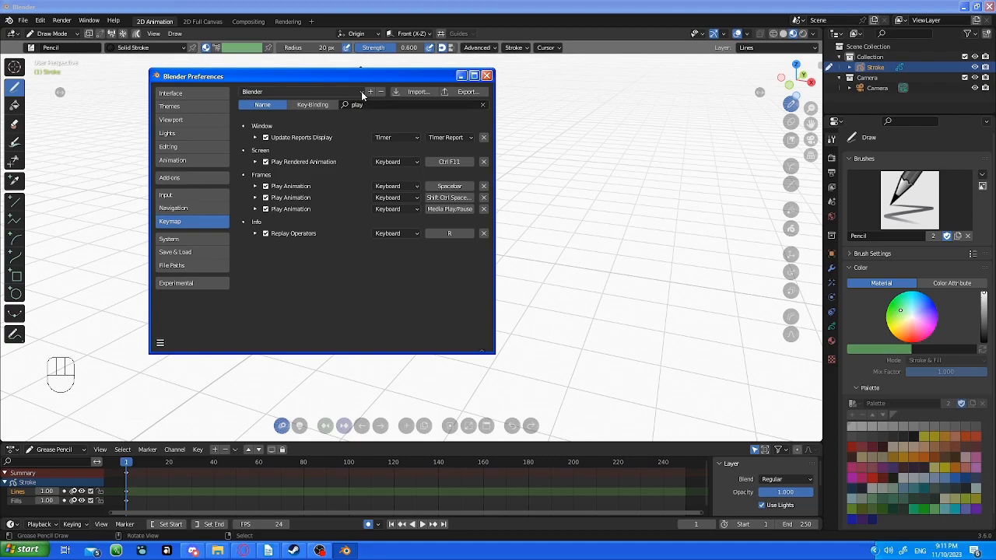
pyautogui.click(362, 93)
pyautogui.click(482, 105)
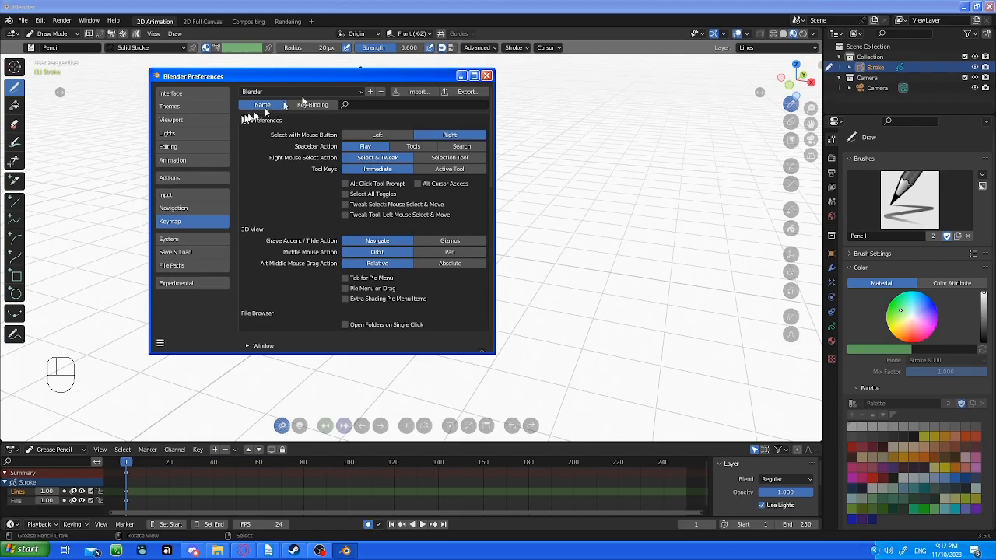
# Close the preferences window and return the viewport to the camera view.
pyautogui.click(41, 20)
pyautogui.click(487, 75)
pyautogui.press('KP_0')
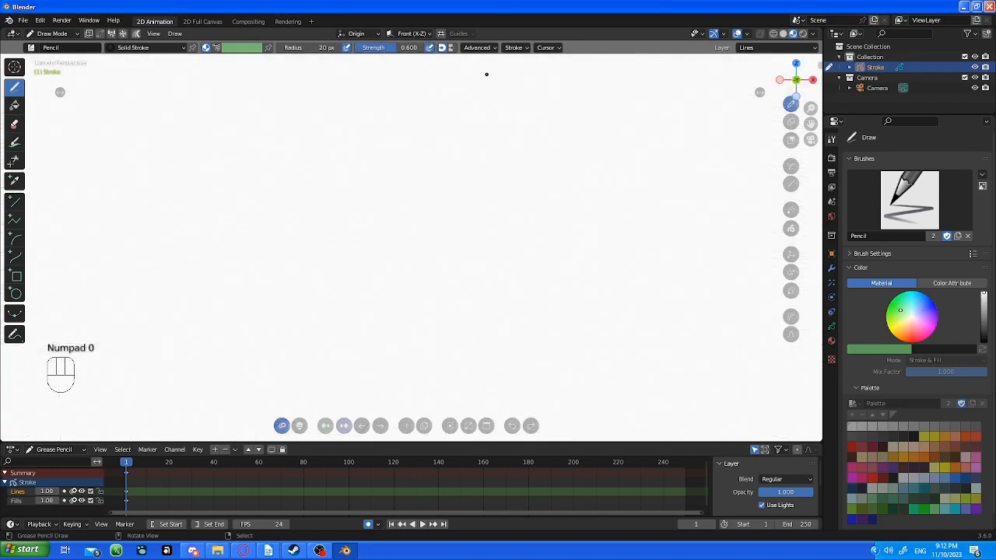
# Show the Stroke object's data properties with its layers and onion skinning settings, and switch to OBS.
pyautogui.hotkey('ctrl', 'Tab')
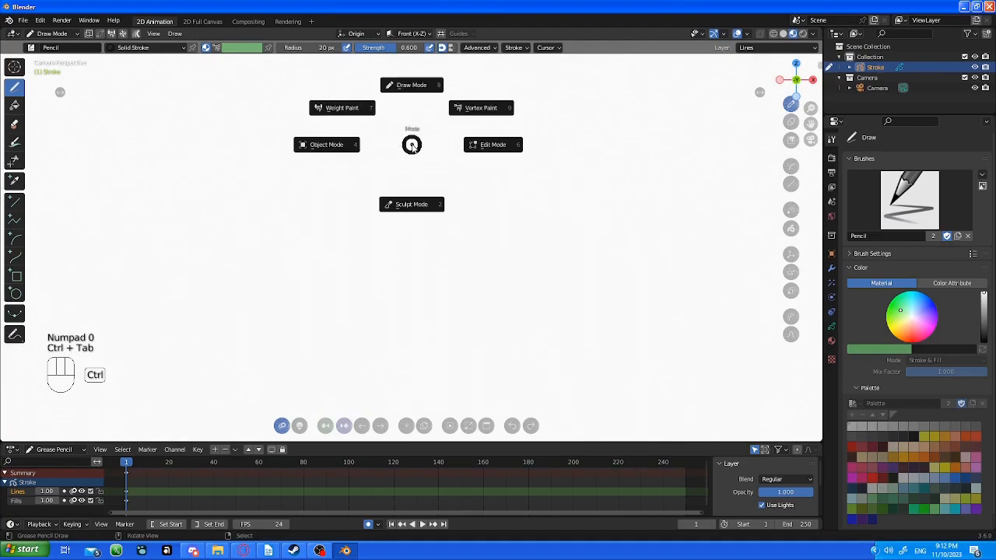
pyautogui.click(489, 204)
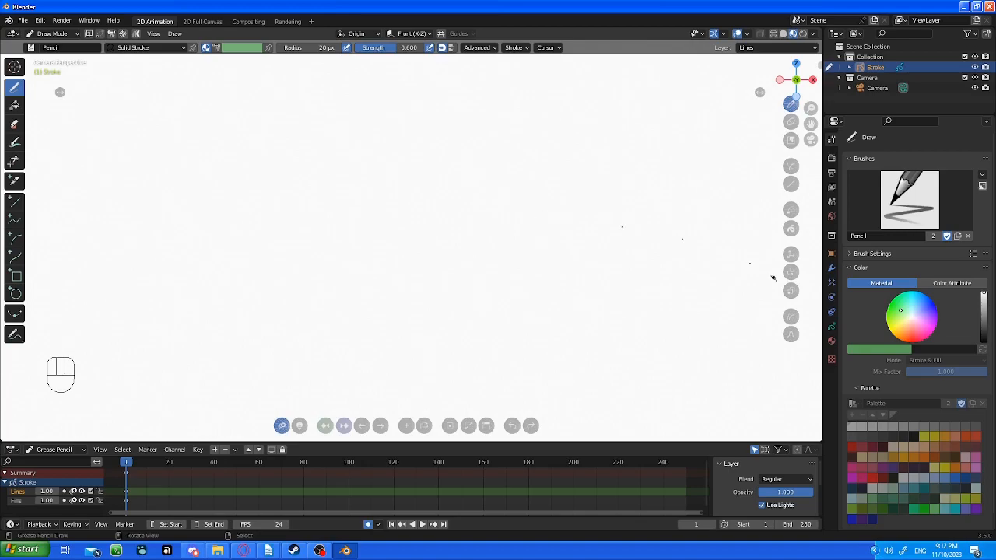
pyautogui.click(831, 326)
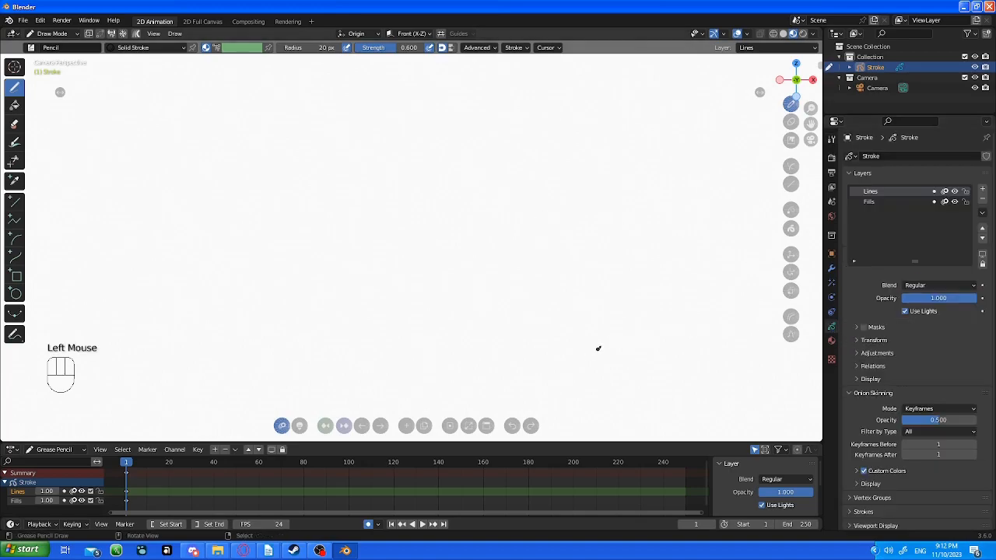
pyautogui.click(320, 551)
pyautogui.scroll(2, 284, 437)
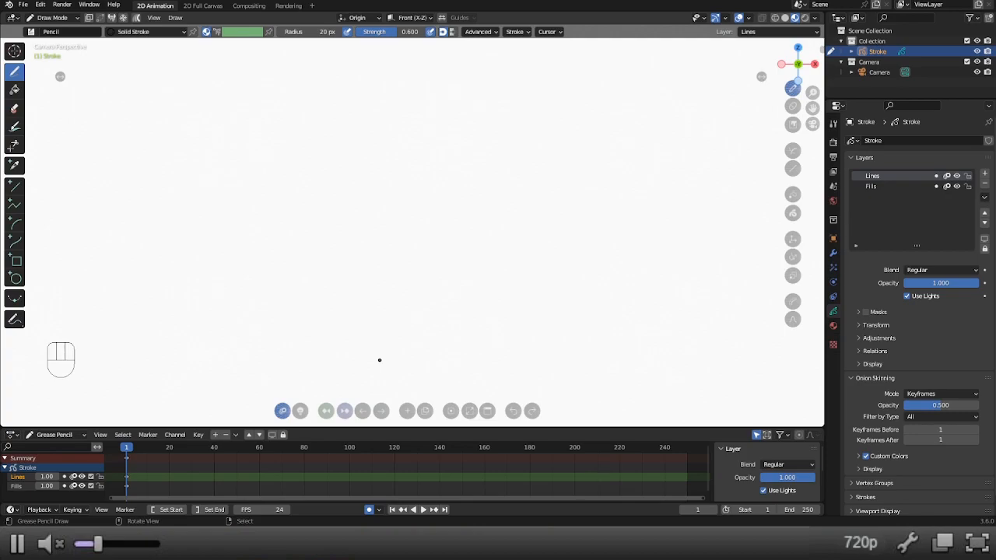
# Toggle the toolbar off and on in both Draw Mode and Object Mode, finishing back in Draw Mode.
pyautogui.press('t')
pyautogui.press('t')
pyautogui.hotkey('ctrl', 'Tab')
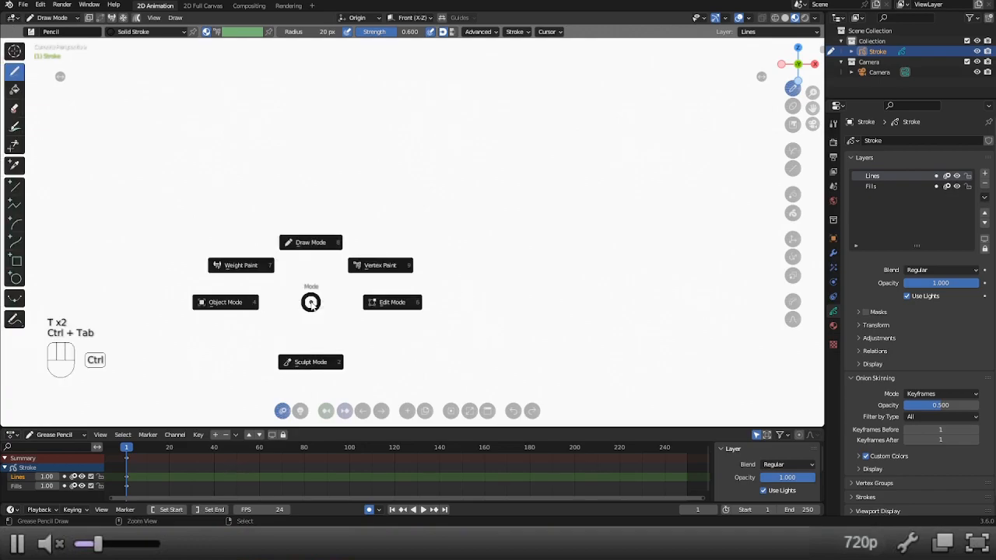
pyautogui.click(237, 308)
pyautogui.press('t')
pyautogui.press('t')
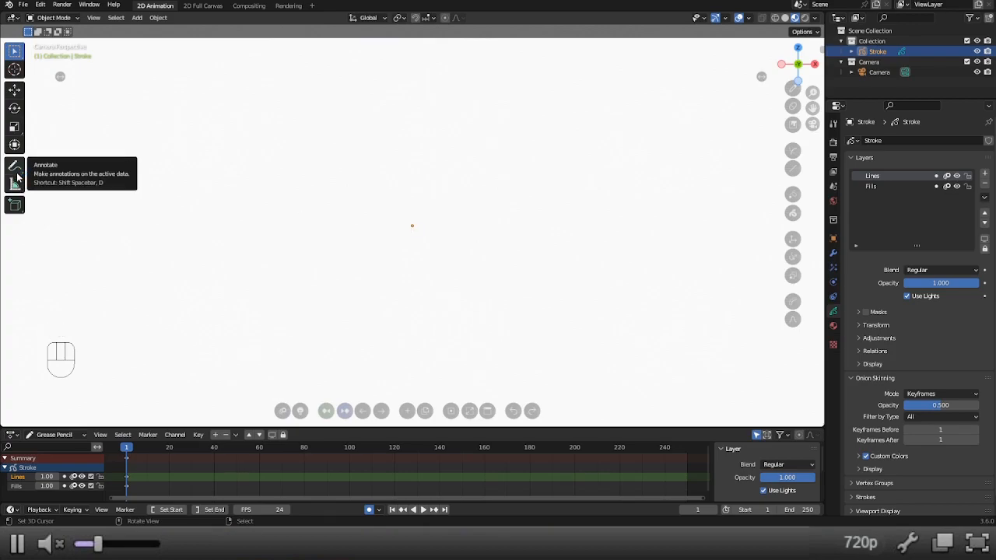
pyautogui.hotkey('ctrl', 'Tab')
pyautogui.click(417, 67)
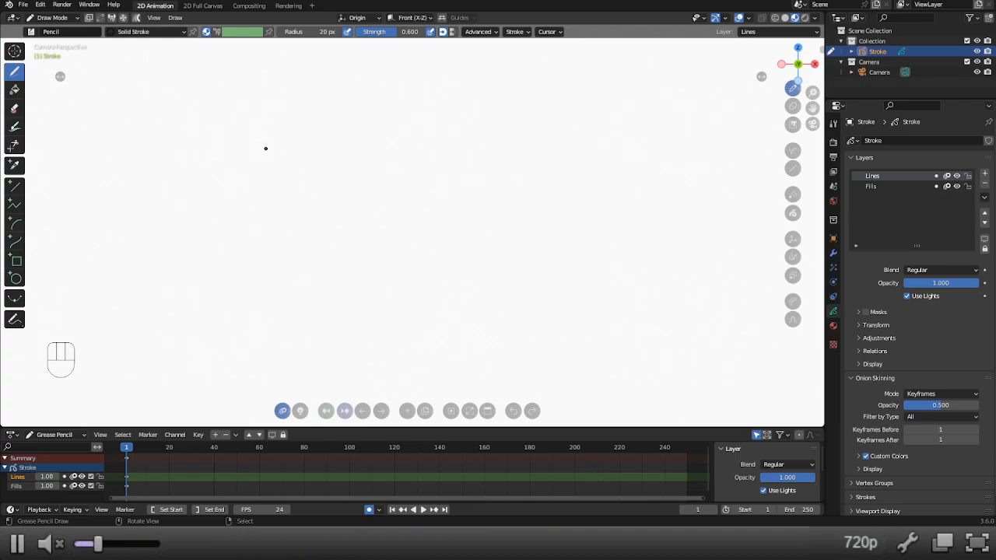
# Switch the Stroke object to Object Mode and add a blank Grease Pencil object.
pyautogui.hotkey('ctrl', 'Tab')
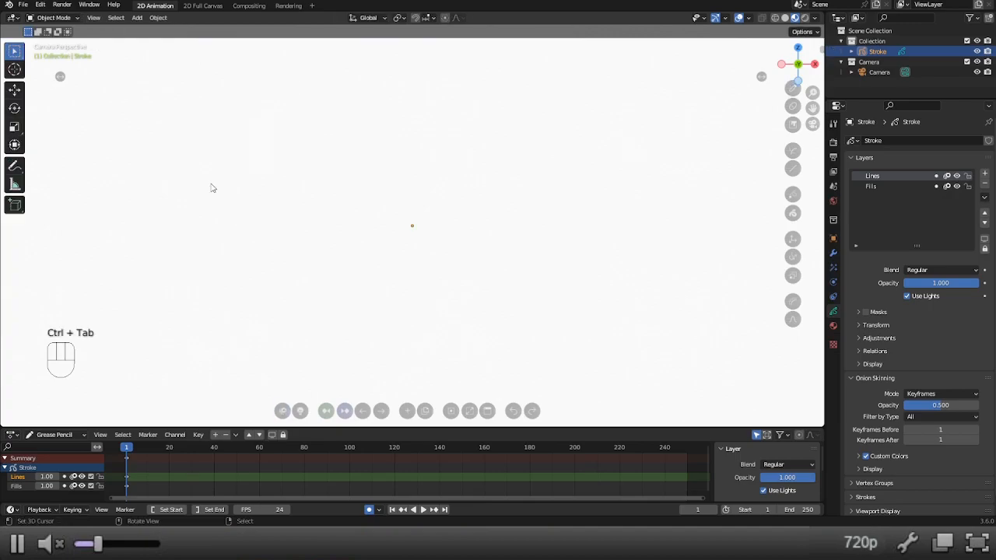
pyautogui.hotkey('shift', 'a')
pyautogui.moveTo(228, 284)
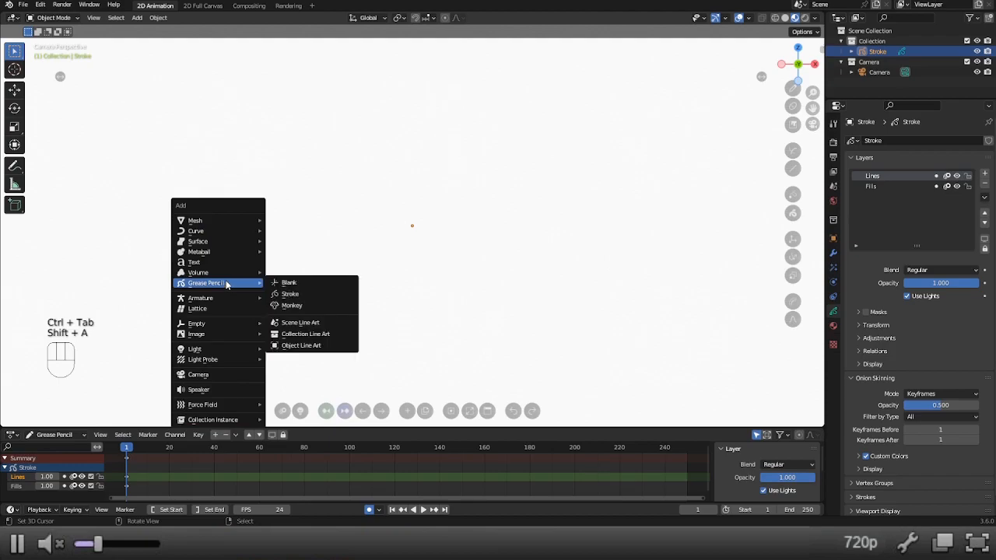
pyautogui.click(302, 286)
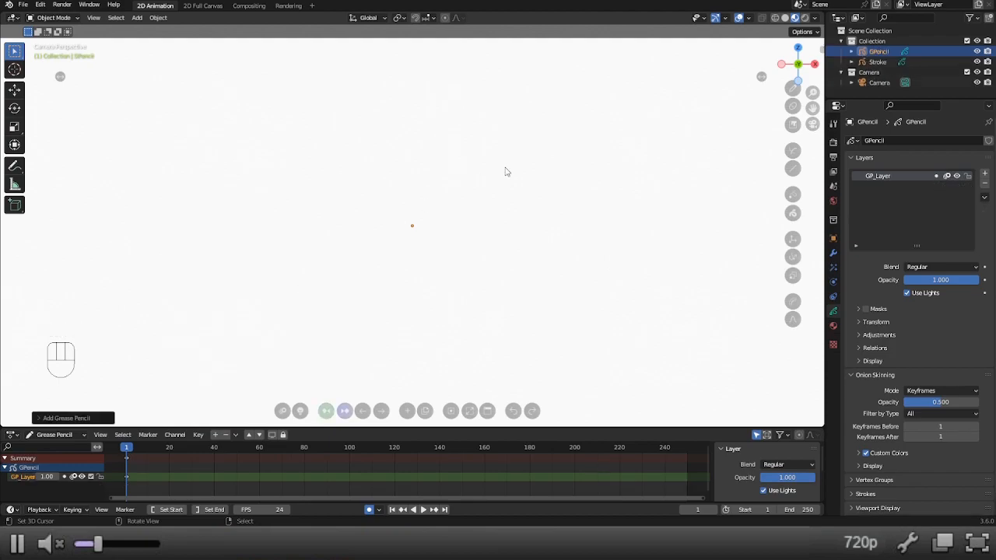
# Review the Stroke object's materials and layers, and reselect the GPencil object to compare its layer list.
pyautogui.click(875, 63)
pyautogui.click(833, 326)
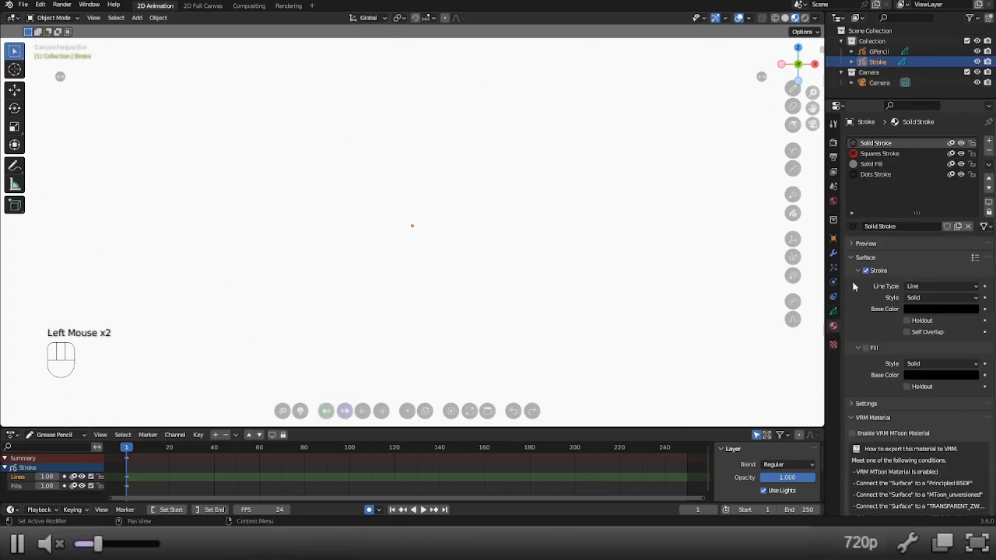
pyautogui.click(833, 311)
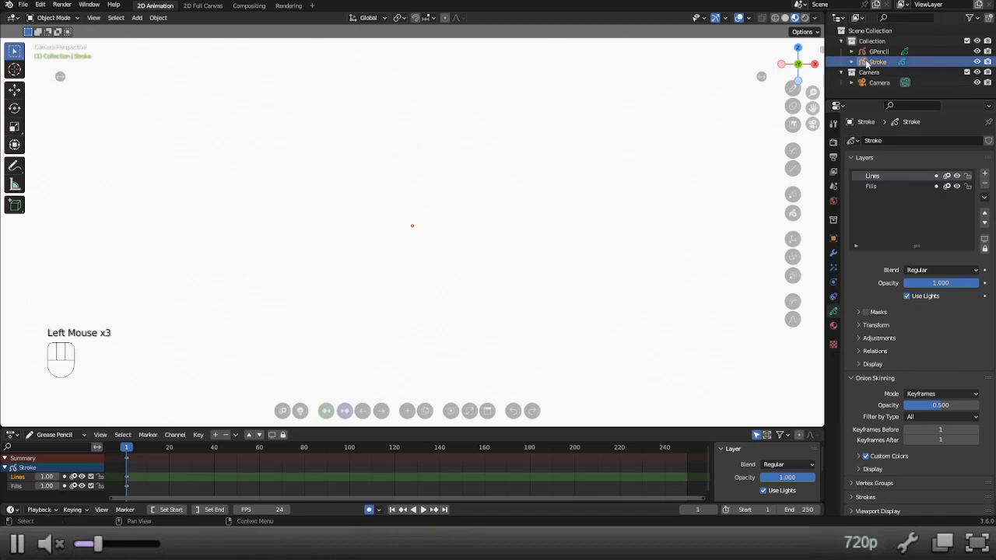
pyautogui.click(878, 51)
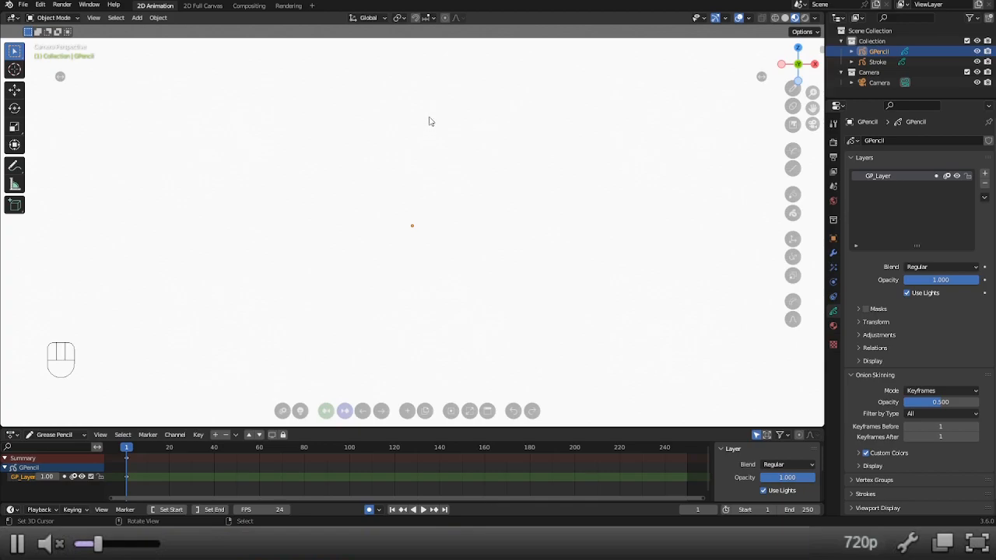
# Enter Draw Mode on the GPencil object and sketch a freehand rectangle in the lower-left drawing area on frame 1.
pyautogui.hotkey('ctrl', 'Tab')
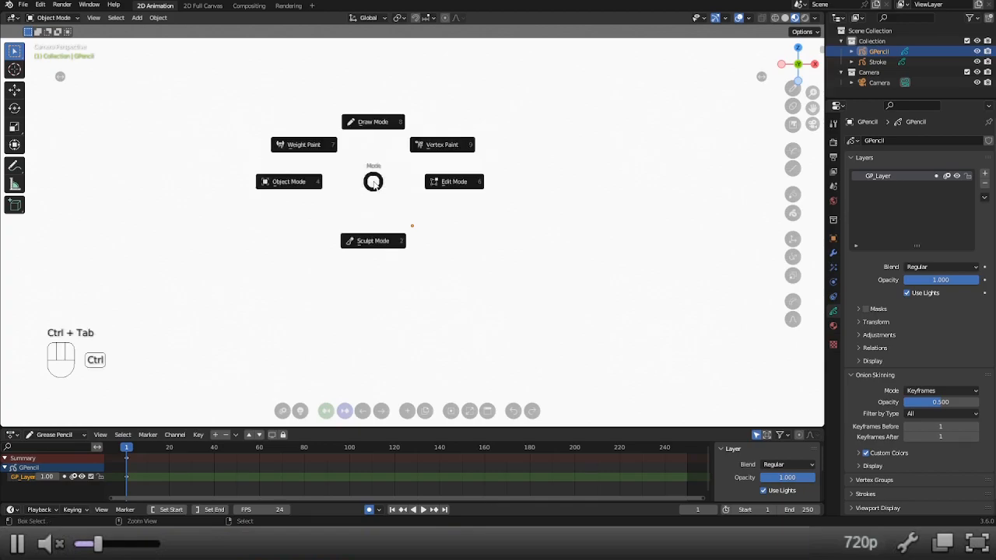
pyautogui.click(384, 123)
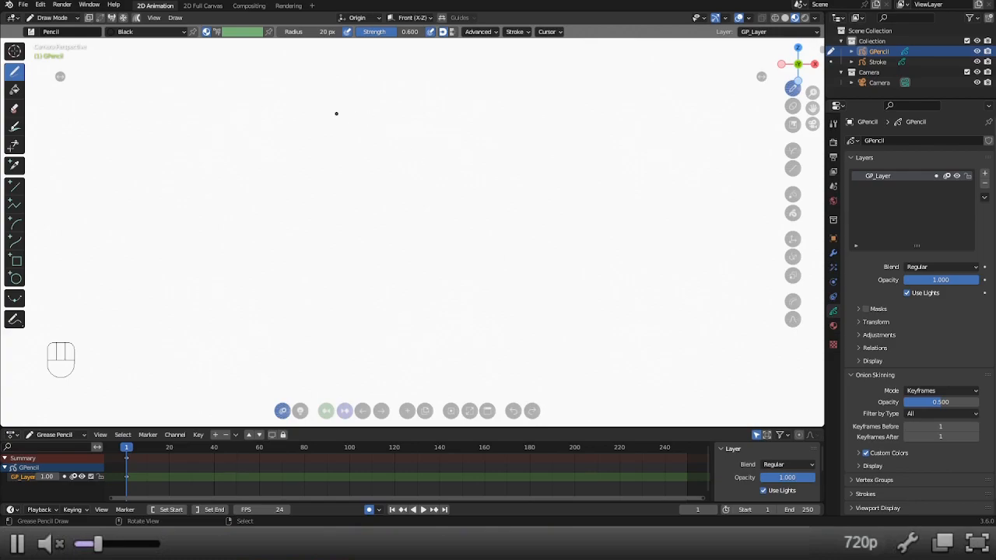
pyautogui.moveTo(212, 341)
pyautogui.mouseDown()
pyautogui.moveTo(211, 259)
pyautogui.moveTo(349, 262)
pyautogui.moveTo(346, 344)
pyautogui.moveTo(212, 339)
pyautogui.mouseUp()
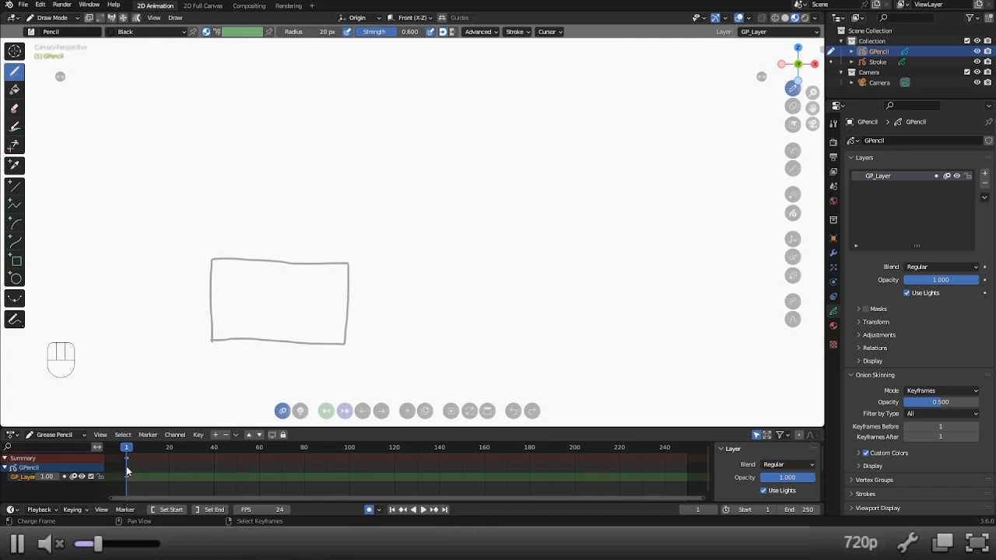
# On frame 2, select the whole rectangle in Edit Mode and move it to the right of its original position.
pyautogui.click(380, 411)
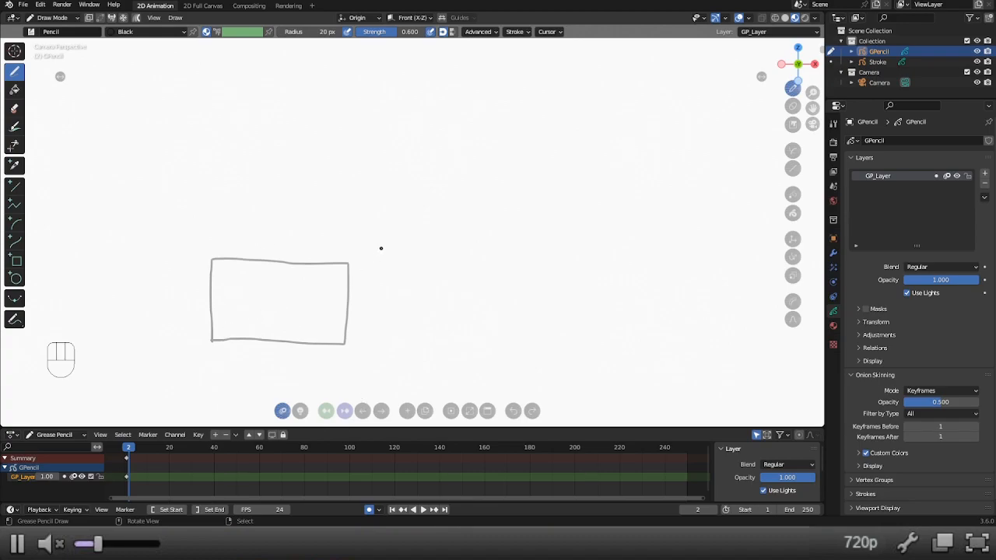
pyautogui.hotkey('ctrl', 'Tab')
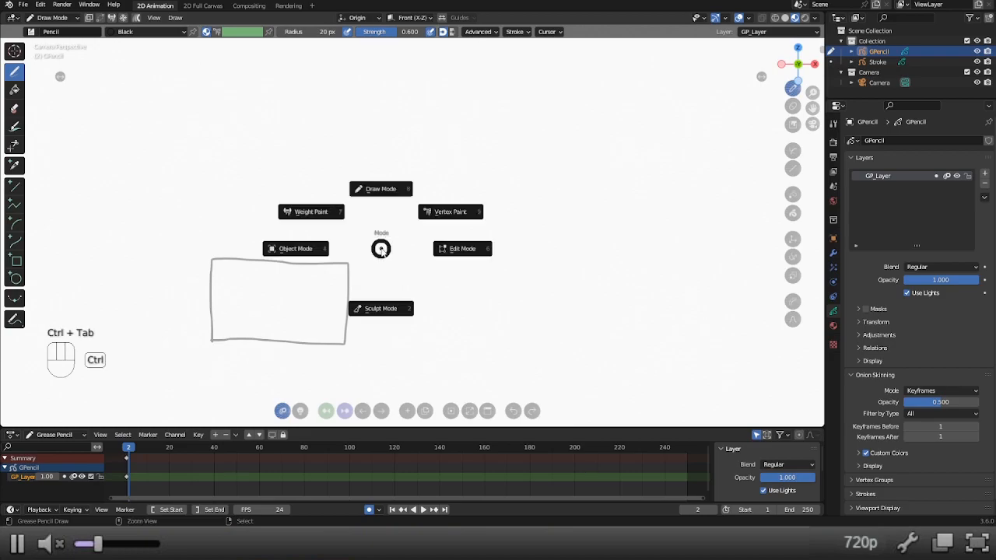
pyautogui.click(468, 254)
pyautogui.press('a')
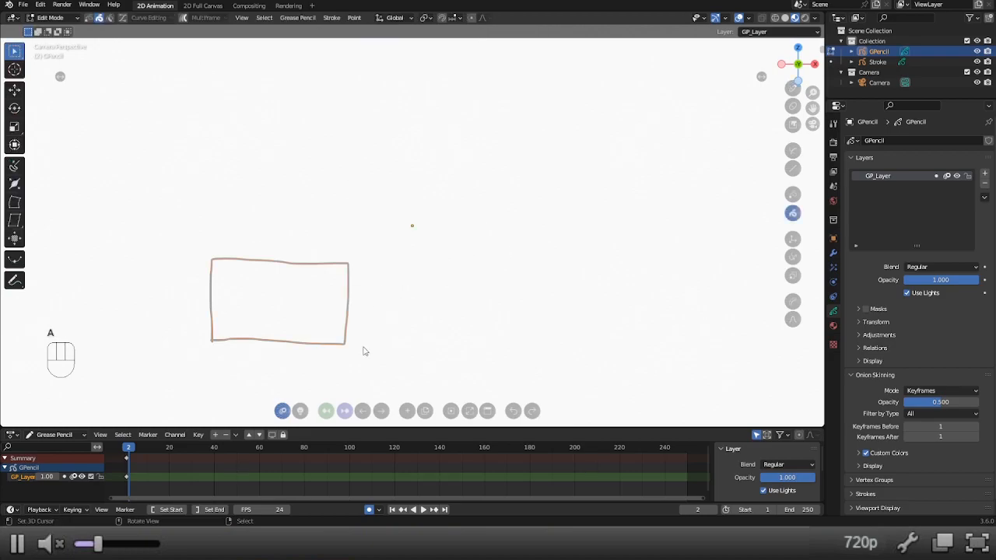
pyautogui.press('g')
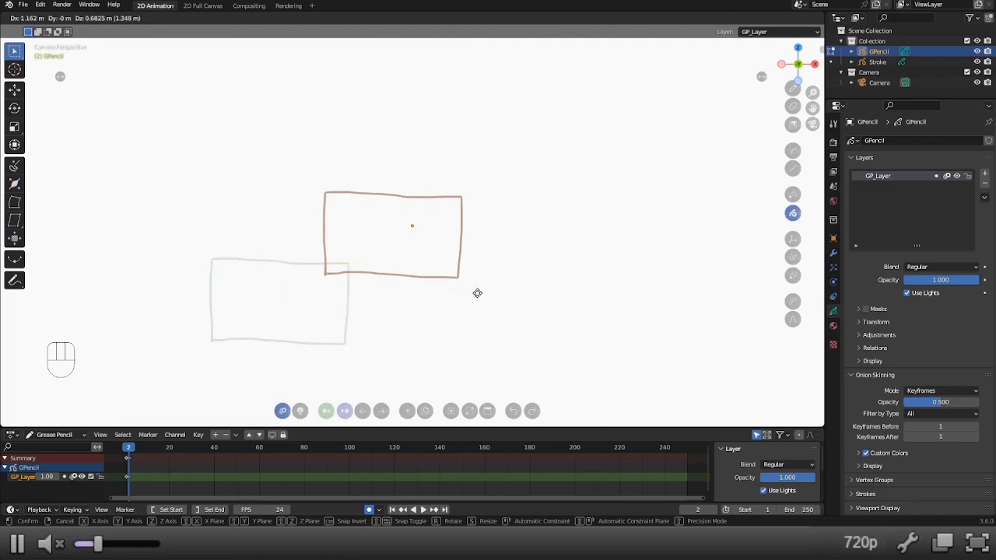
pyautogui.click(523, 369)
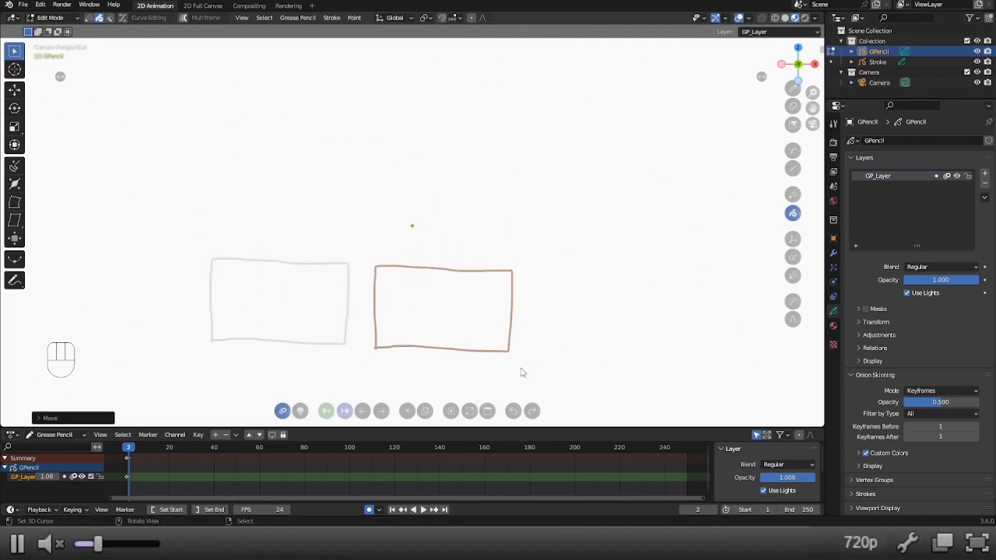
# Advance to frame 3 and move the rectangle up and to the right.
pyautogui.click(381, 411)
pyautogui.press('g')
pyautogui.click(643, 249)
pyautogui.press('g')
pyautogui.press('Escape')
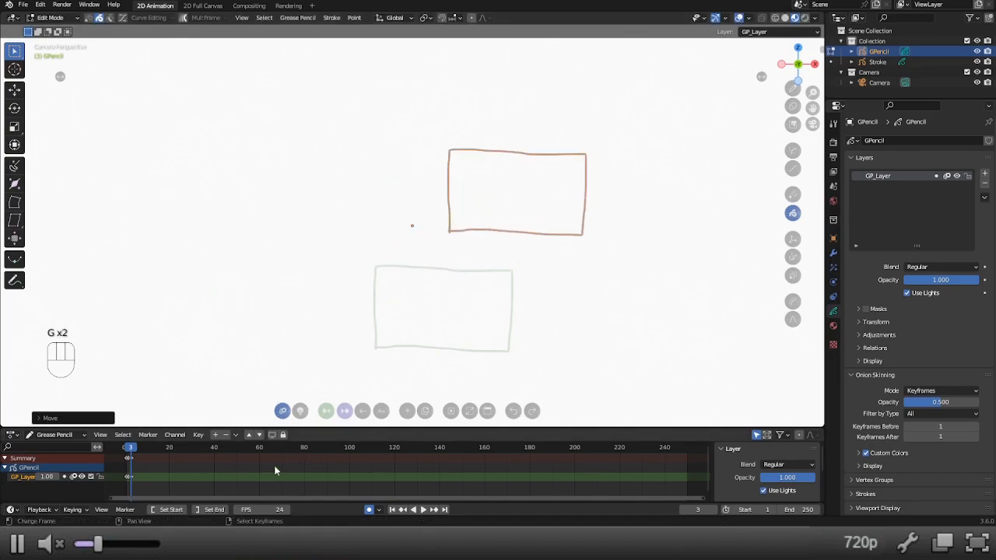
# Step back to frame 1 and forward to frame 3, and inspect the onion skinning custom colors.
pyautogui.click(363, 411)
pyautogui.click(363, 411)
pyautogui.click(381, 413)
pyautogui.click(382, 413)
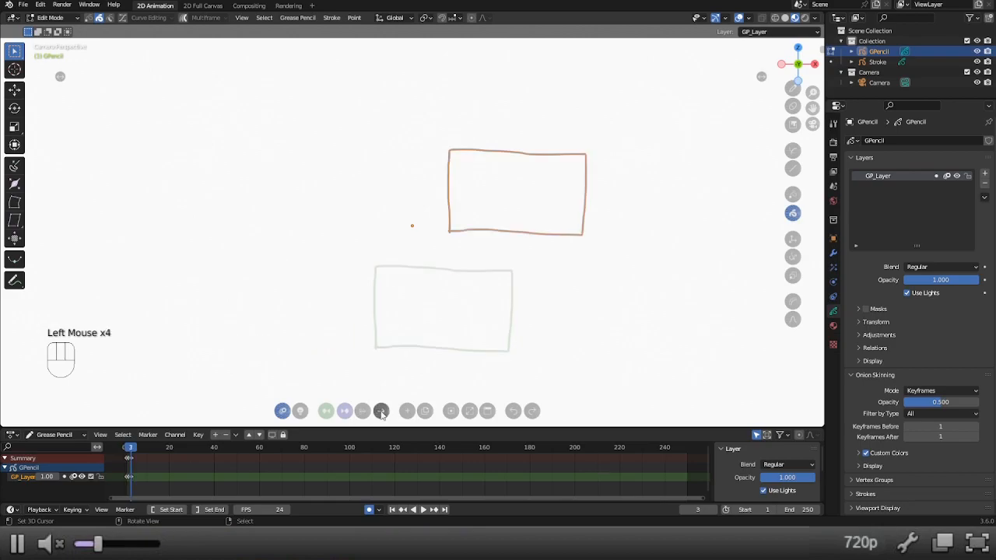
pyautogui.click(861, 455)
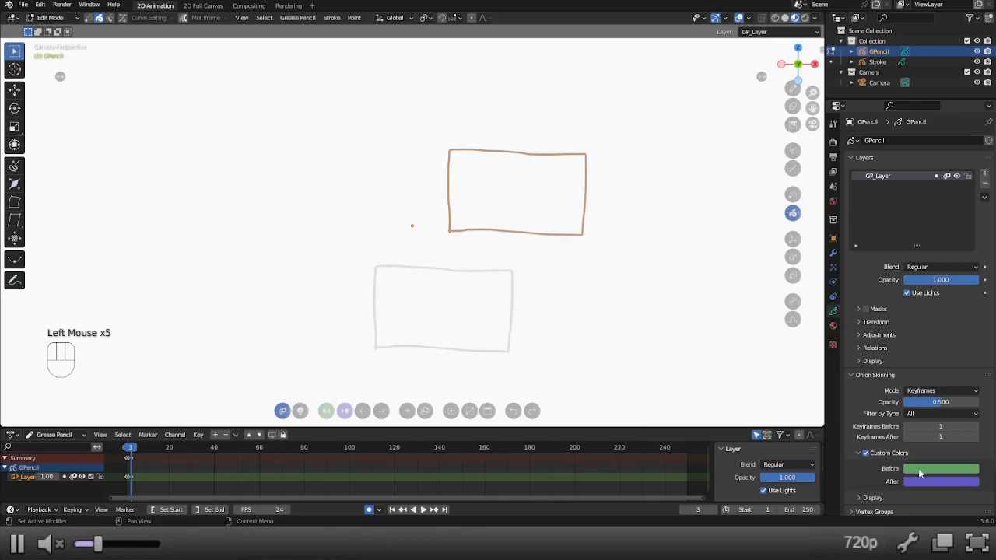
pyautogui.click(859, 455)
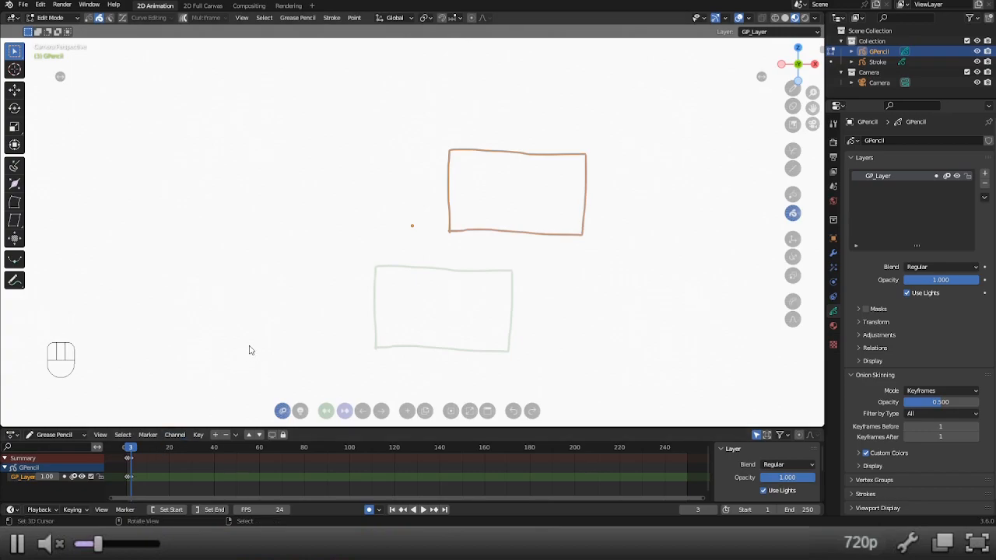
# Advance to frame 4 and sketch a smaller rectangle in Draw Mode to the left of the previous frame's rectangle.
pyautogui.click(381, 412)
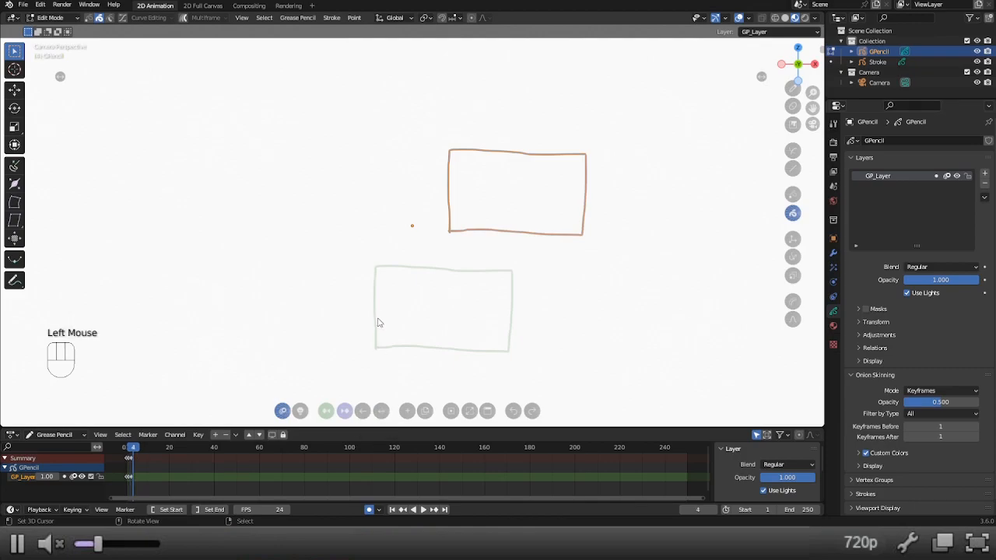
pyautogui.hotkey('ctrl', 'Tab')
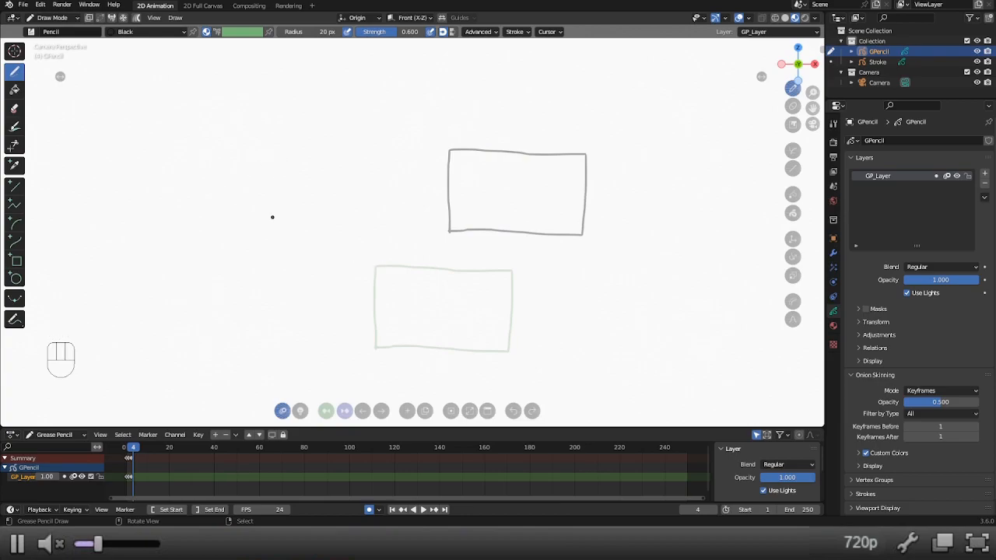
pyautogui.moveTo(262, 254)
pyautogui.mouseDown()
pyautogui.moveTo(268, 181)
pyautogui.moveTo(351, 216)
pyautogui.moveTo(307, 255)
pyautogui.moveTo(262, 254)
pyautogui.mouseUp()
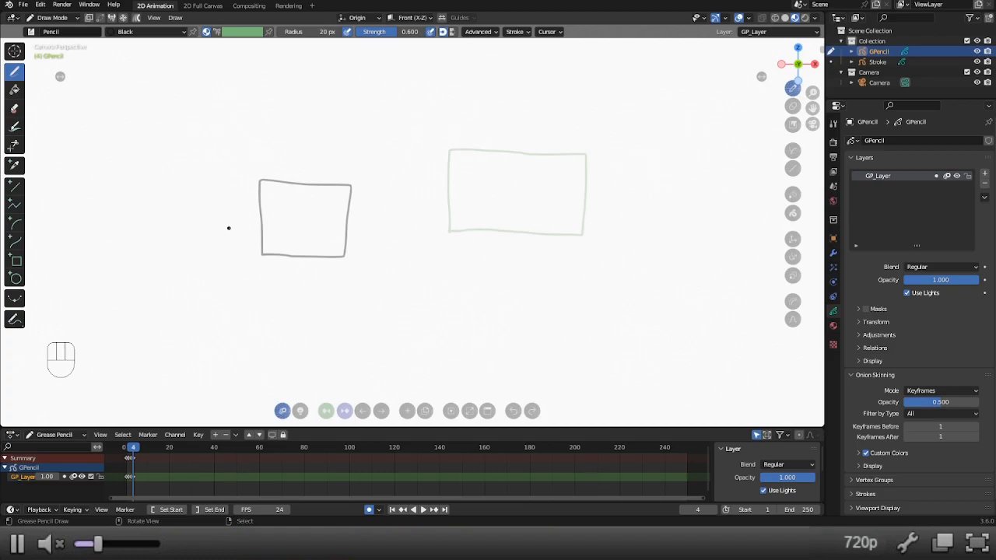
# Switch to Edit Mode, advance to frame 7 and select the small rectangle's stroke.
pyautogui.hotkey('ctrl', 'Tab')
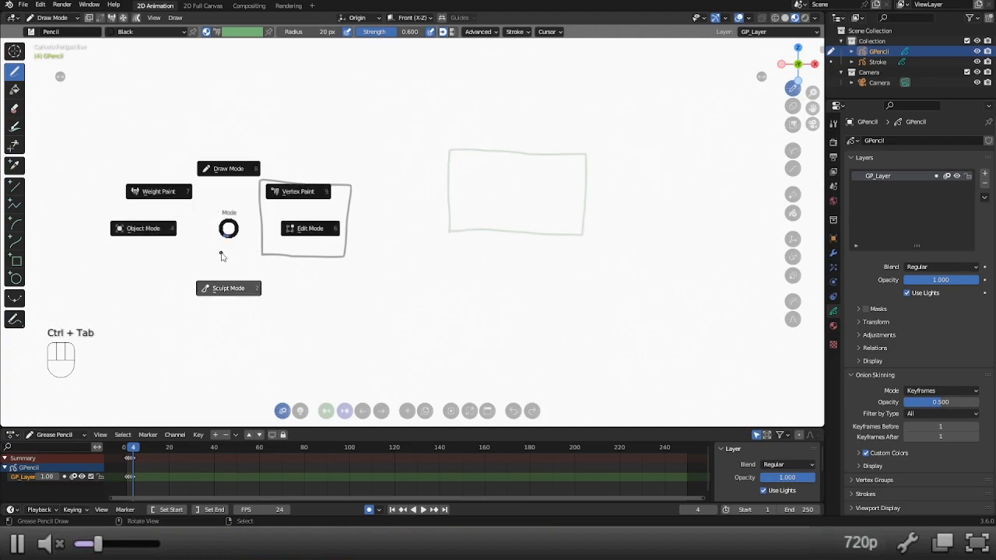
pyautogui.click(311, 228)
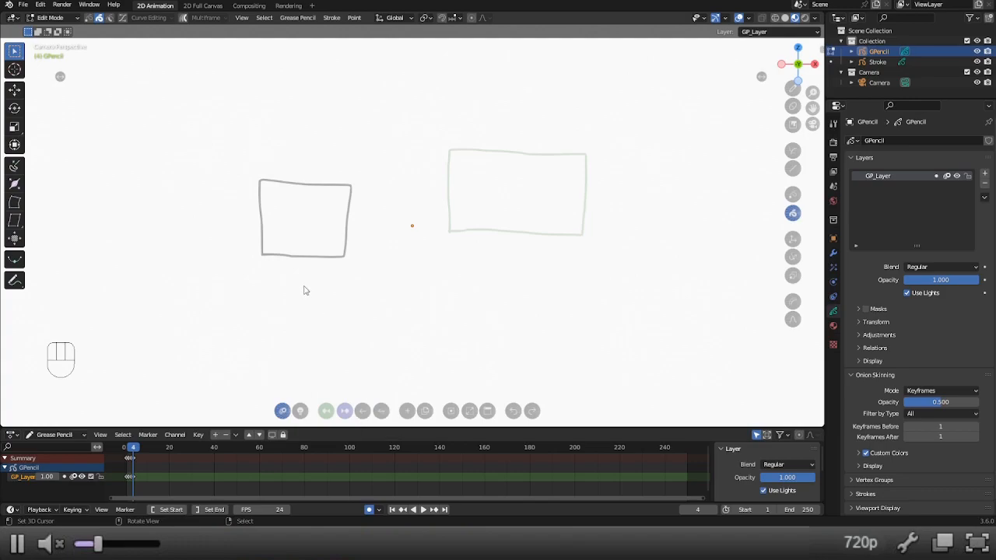
pyautogui.click(380, 412)
pyautogui.click(381, 412)
pyautogui.click(381, 411)
pyautogui.rightClick(339, 260)
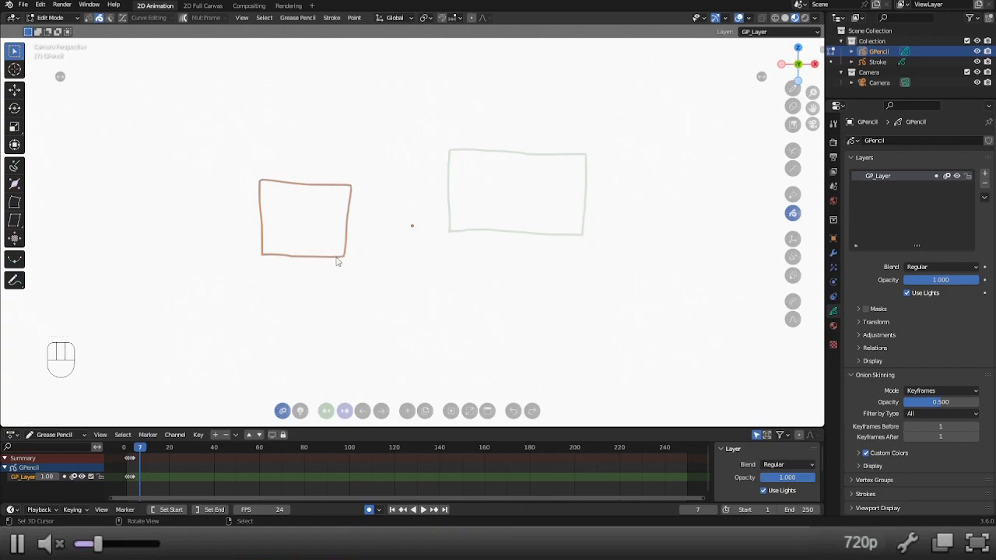
# Return to Draw Mode and set the Erase tool's brush to Eraser Point.
pyautogui.hotkey('ctrl', 'Tab')
pyautogui.click(322, 204)
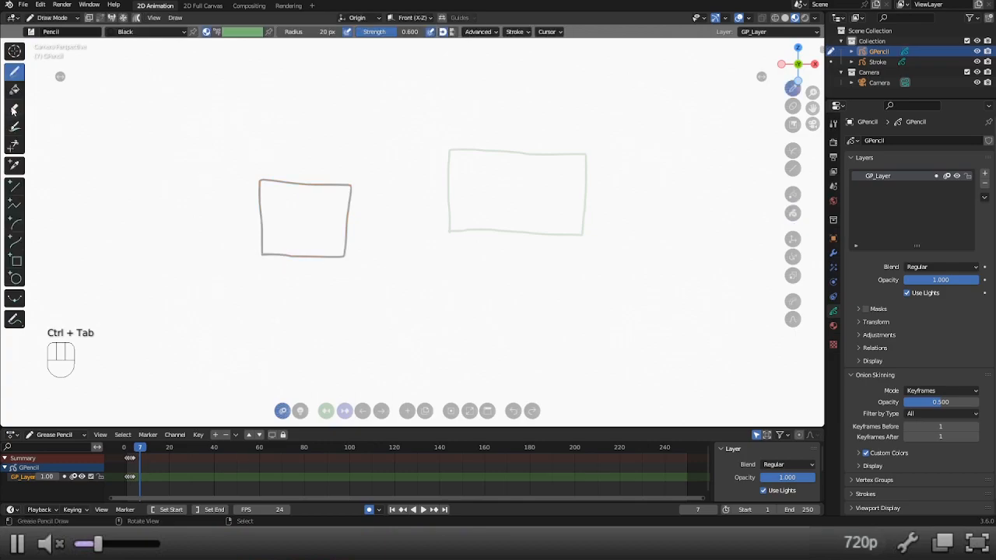
pyautogui.click(14, 108)
pyautogui.click(31, 31)
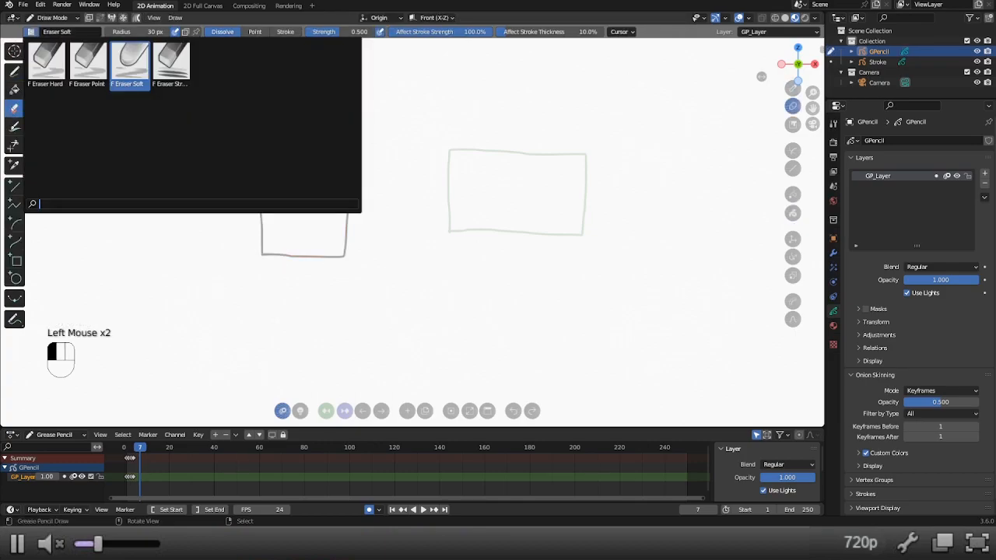
pyautogui.click(97, 61)
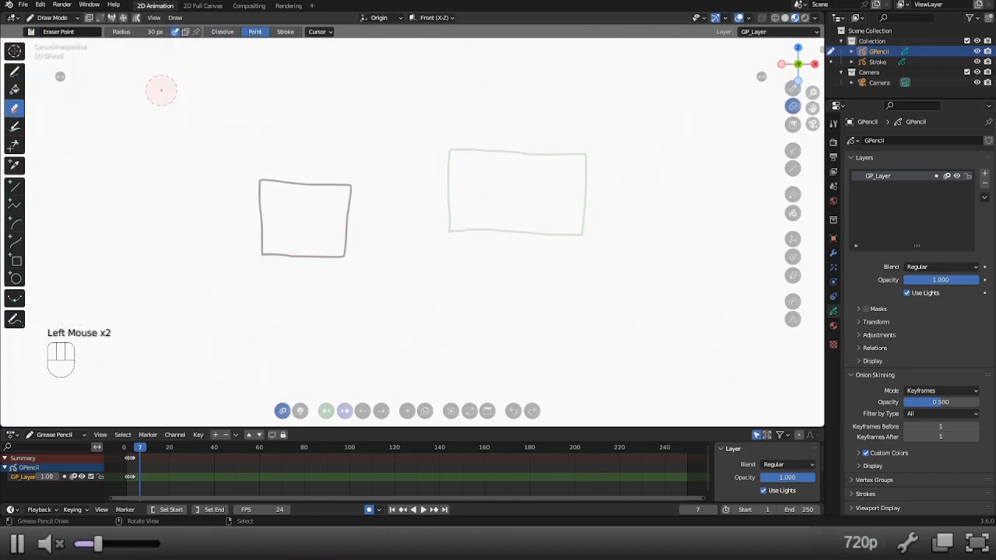
pyautogui.press('f')
pyautogui.hotkey('ctrl', 'Tab')
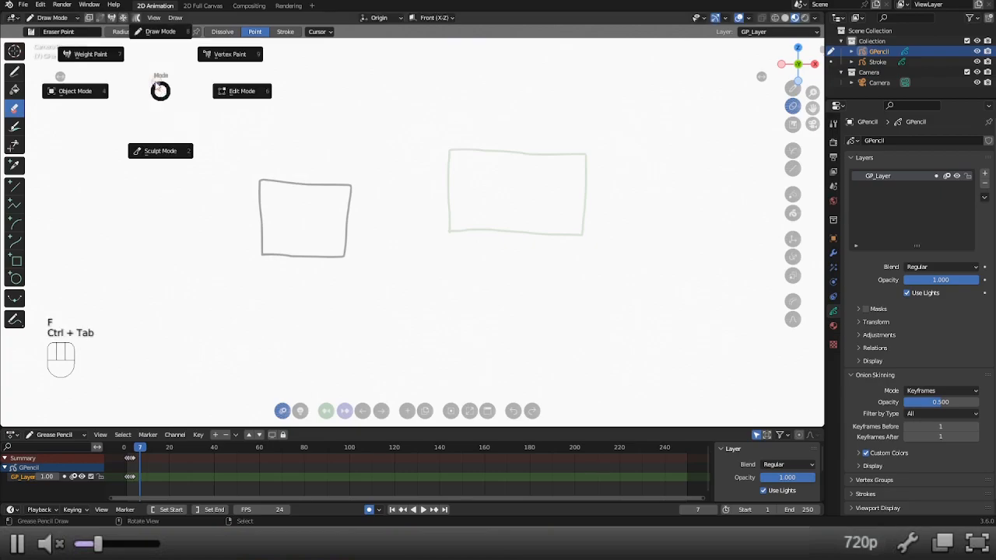
pyautogui.press('Escape')
# Try erasing the small rectangle's upper-right corner while the Pencil is active, and undo the attempt.
pyautogui.click(14, 71)
pyautogui.keyDown('ctrl'); pyautogui.moveTo(339, 185); pyautogui.dragTo(347, 181); pyautogui.keyUp('ctrl')
pyautogui.hotkey('ctrl', 'z')
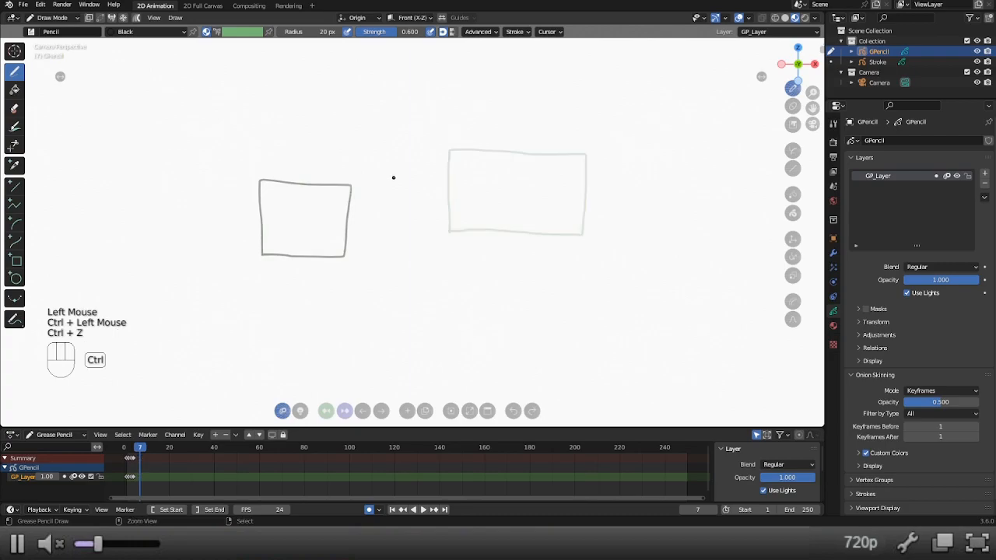
# Make Eraser Point the default eraser and erase the small rectangle's upper-right corner on frame 7 with the Draw tool active.
pyautogui.click(16, 110)
pyautogui.click(195, 33)
pyautogui.click(14, 72)
pyautogui.moveTo(312, 124)
pyautogui.keyDown('ctrl'); pyautogui.mouseDown()
pyautogui.moveTo(354, 184)
pyautogui.moveTo(341, 185)
pyautogui.moveTo(348, 211)
pyautogui.mouseUp(); pyautogui.keyUp('ctrl')
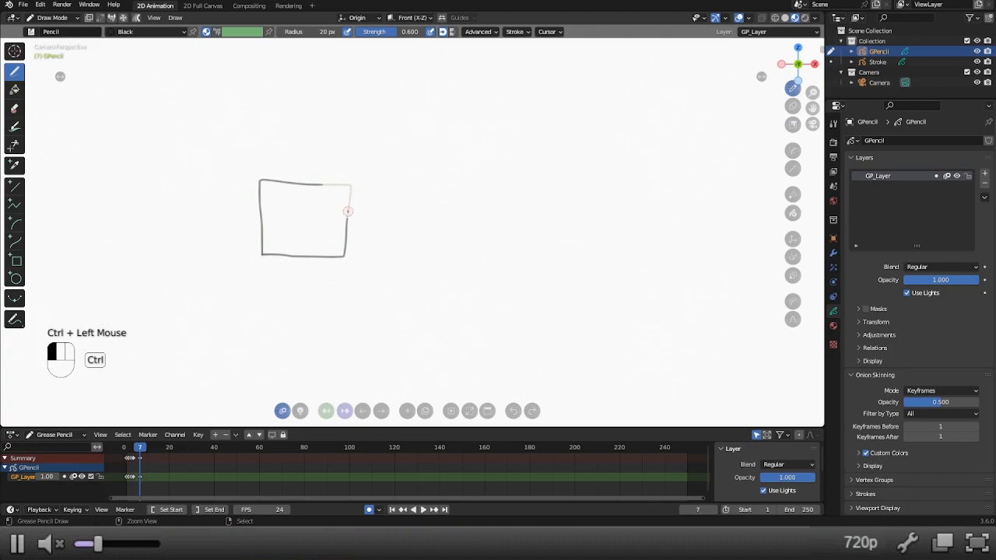
# Advance to frame 9 and switch to Edit Mode and back to Draw Mode.
pyautogui.click(381, 412)
pyautogui.click(382, 412)
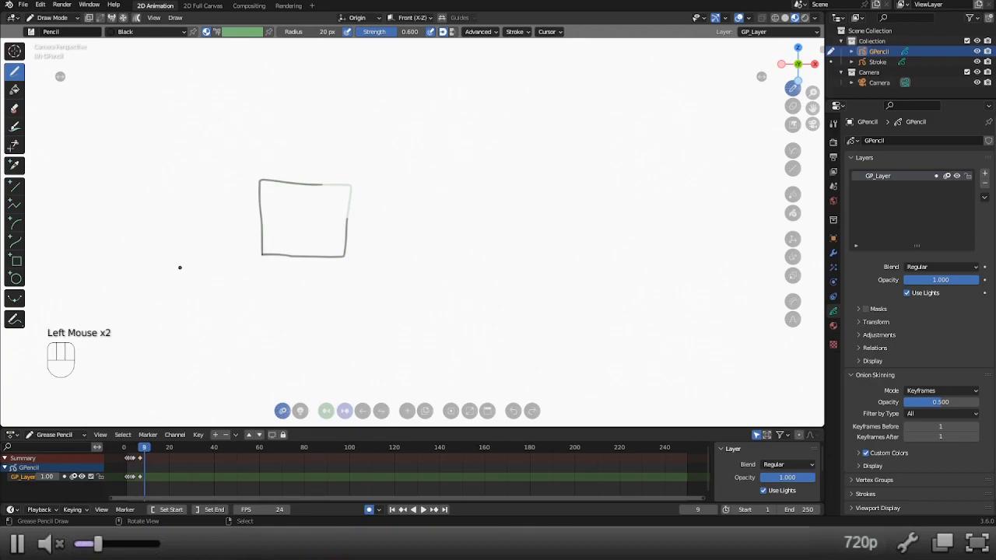
pyautogui.hotkey('ctrl', 'Tab')
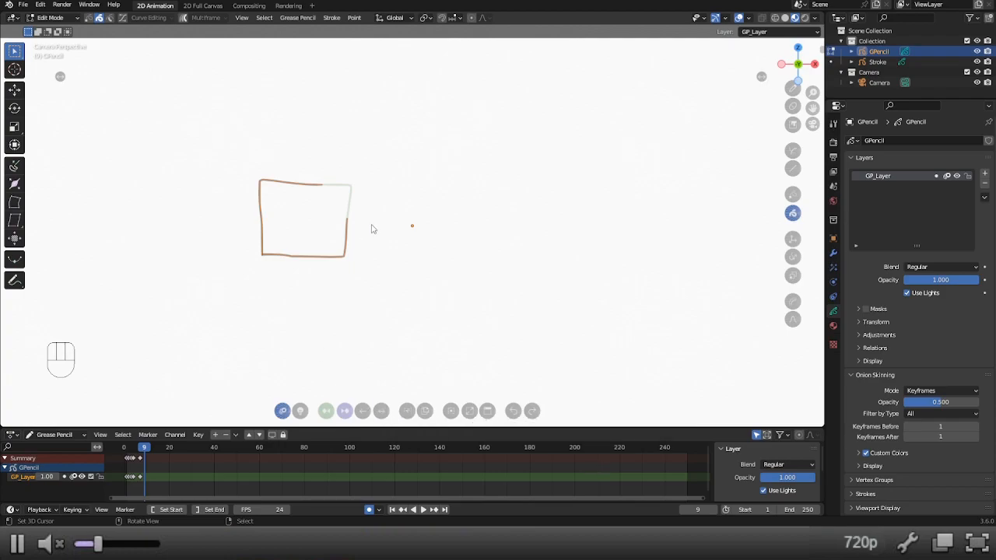
pyautogui.hotkey('ctrl', 'Tab')
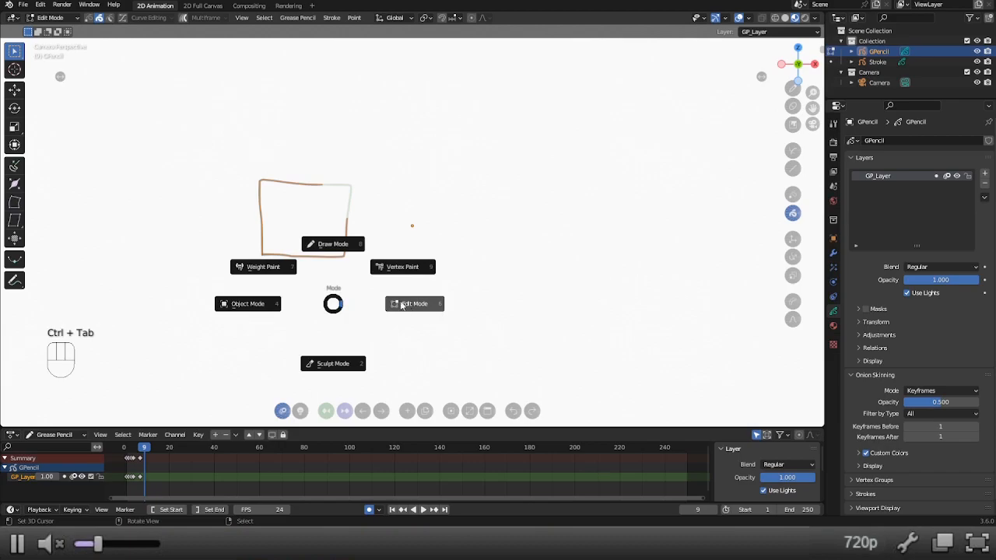
pyautogui.click(309, 240)
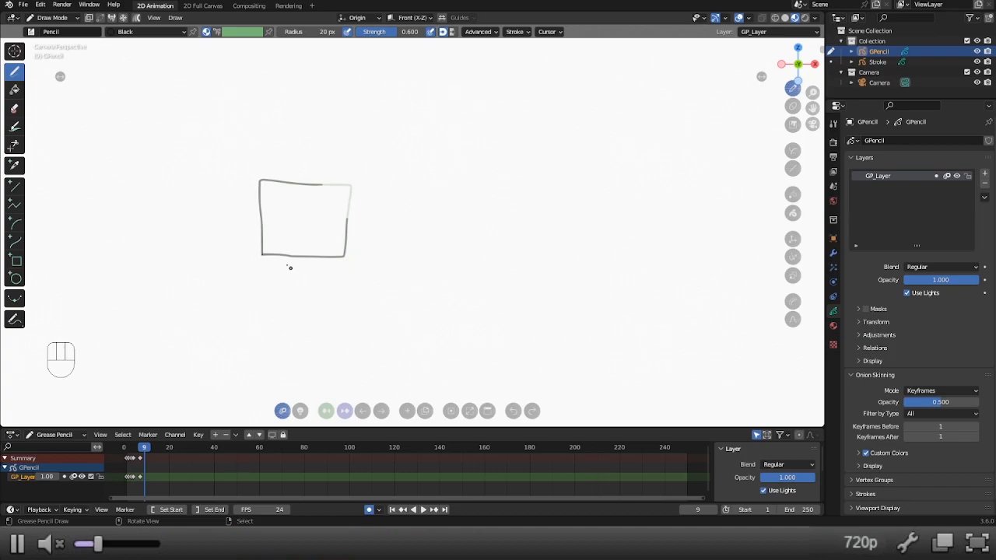
# Move the rectangle's lower-right corner stroke to the right and slightly down, and its upper-left corner stroke downward.
pyautogui.press('g')
pyautogui.moveTo(284, 256)
pyautogui.mouseDown()
pyautogui.moveTo(294, 272)
pyautogui.moveTo(411, 290)
pyautogui.mouseUp()
pyautogui.press('g')
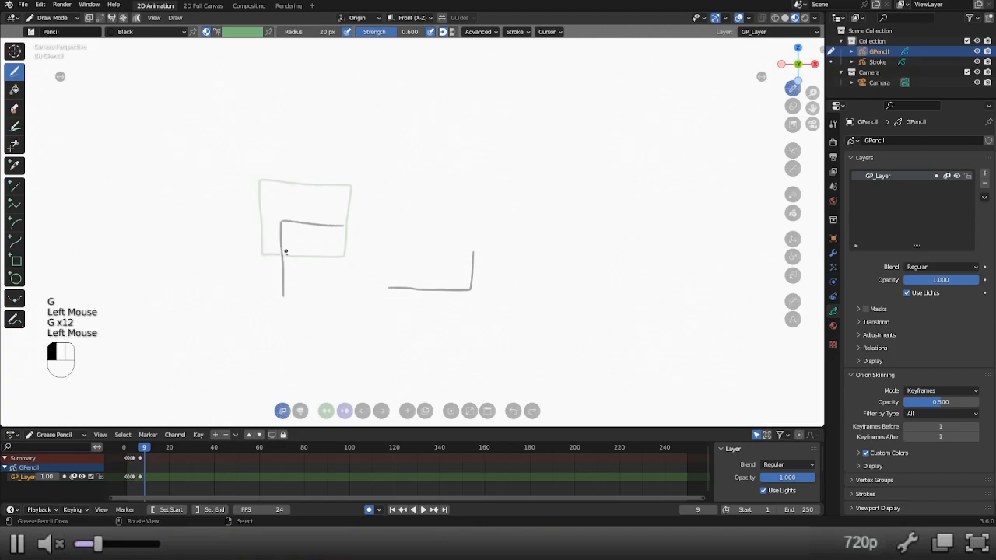
pyautogui.click(292, 271)
# Step back through the earlier frames and return to frame 9 to review the moved strokes.
pyautogui.click(365, 413)
pyautogui.click(364, 413)
pyautogui.click(364, 413)
pyautogui.click(364, 412)
pyautogui.click(365, 413)
pyautogui.click(380, 411)
pyautogui.click(380, 412)
pyautogui.click(381, 412)
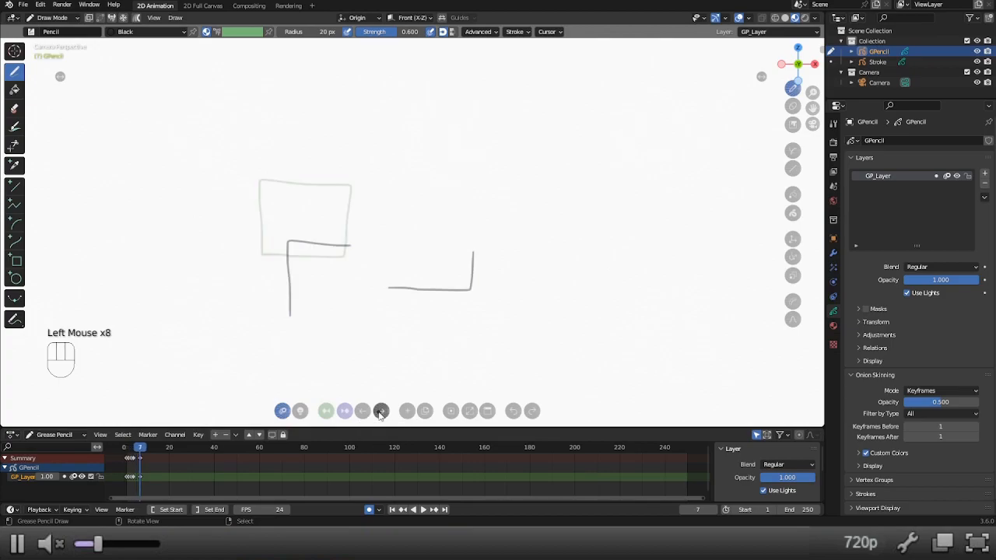
pyautogui.click(380, 412)
pyautogui.click(380, 412)
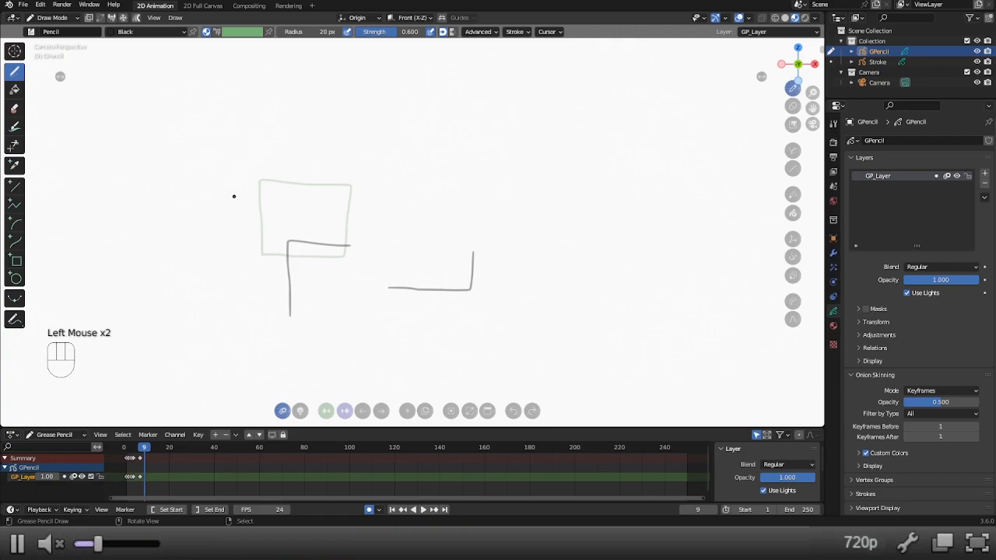
# Try adding a blank keyframe on frame 9, undo it, and duplicate the previous drawing there instead.
pyautogui.click(406, 411)
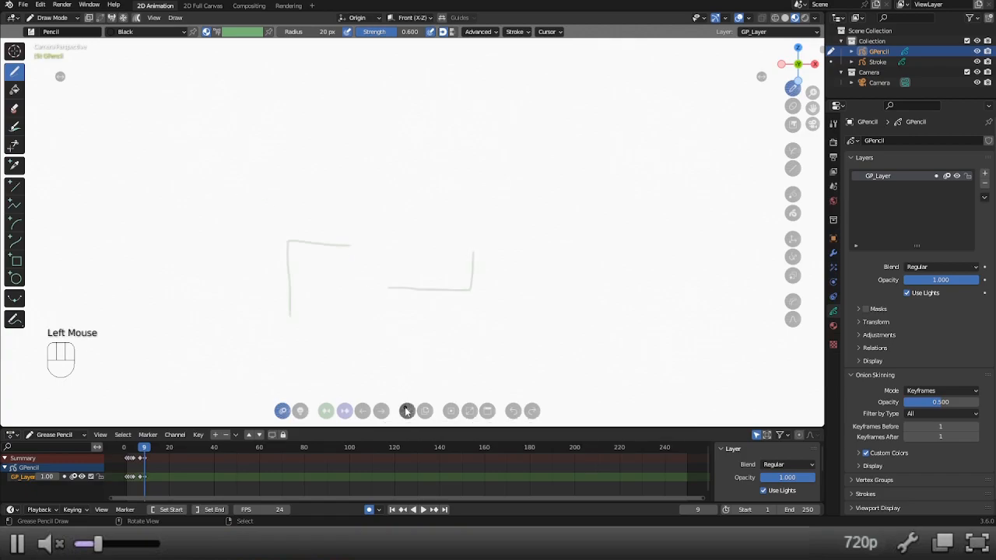
pyautogui.hotkey('ctrl', 'z')
pyautogui.click(425, 411)
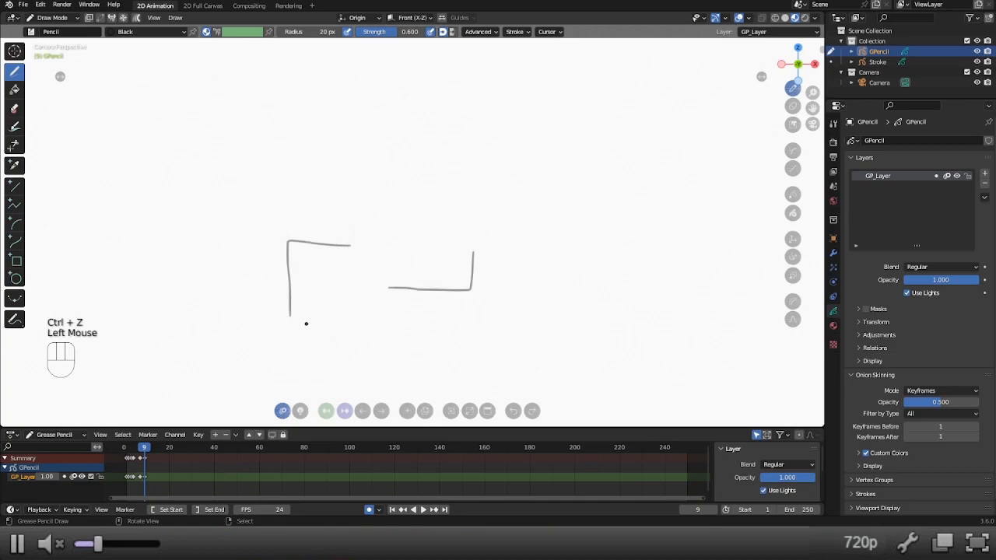
# Move the upper-left corner stroke up and to the left on frame 9.
pyautogui.press('g')
pyautogui.click(241, 237)
pyautogui.press('g')
pyautogui.press('g')
pyautogui.press('g')
pyautogui.press('g')
pyautogui.press('g')
pyautogui.press('g')
pyautogui.press('g')
pyautogui.press('g')
pyautogui.press('g')
pyautogui.press('g')
pyautogui.press('g')
pyautogui.press('g')
pyautogui.press('g')
pyautogui.press('g')
pyautogui.press('g')
pyautogui.press('g')
pyautogui.press('g')
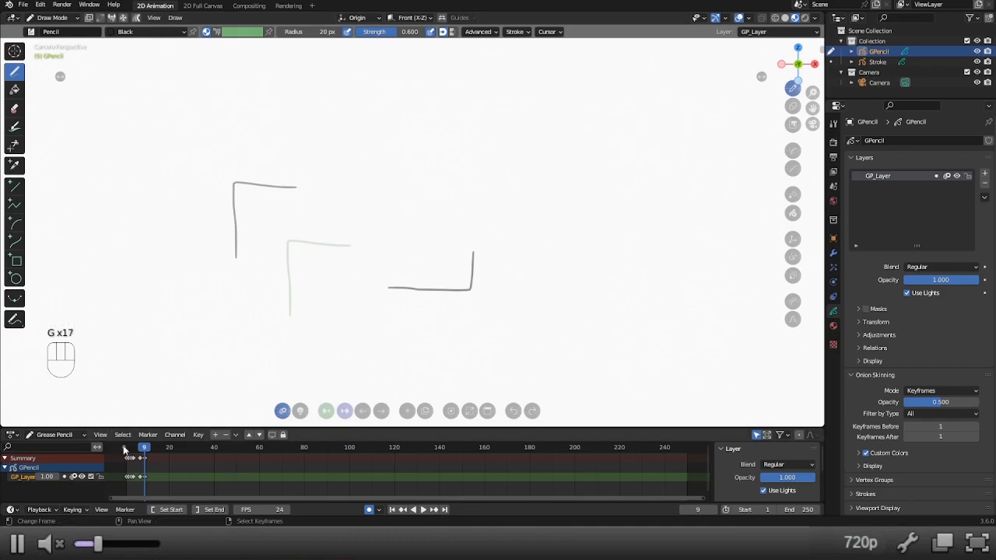
# Move the lower-right corner stroke further right and slightly down on frame 9.
pyautogui.press('g')
pyautogui.moveTo(407, 288); pyautogui.dragTo(473, 307)
pyautogui.press('g')
pyautogui.press('g')
pyautogui.press('g')
pyautogui.press('g')
pyautogui.press('g')
pyautogui.press('g')
pyautogui.press('g')
pyautogui.press('g')
pyautogui.press('g')
pyautogui.press('g')
pyautogui.press('g')
pyautogui.press('g')
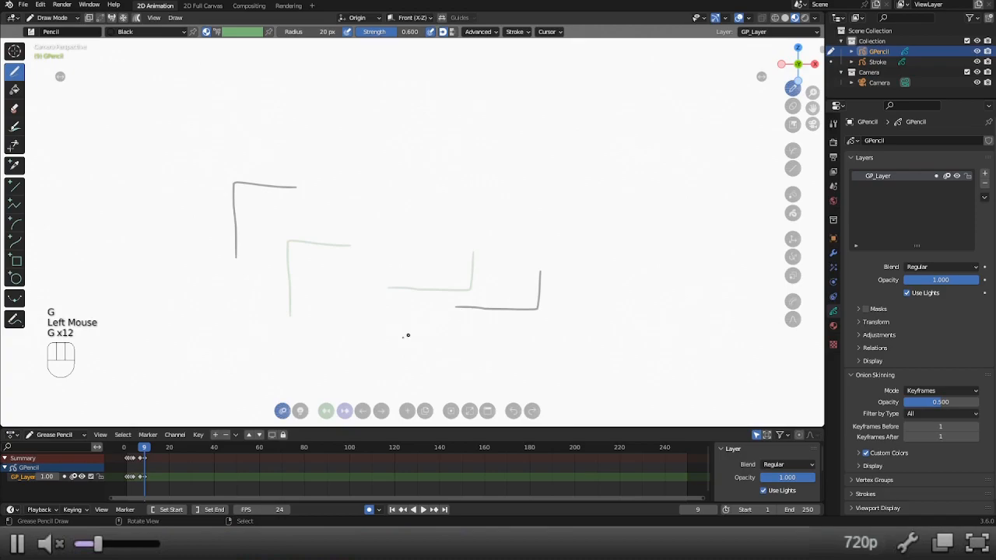
# Advance to frame 11 and draw a small square between the two ghosted corner strokes.
pyautogui.click(382, 411)
pyautogui.click(381, 411)
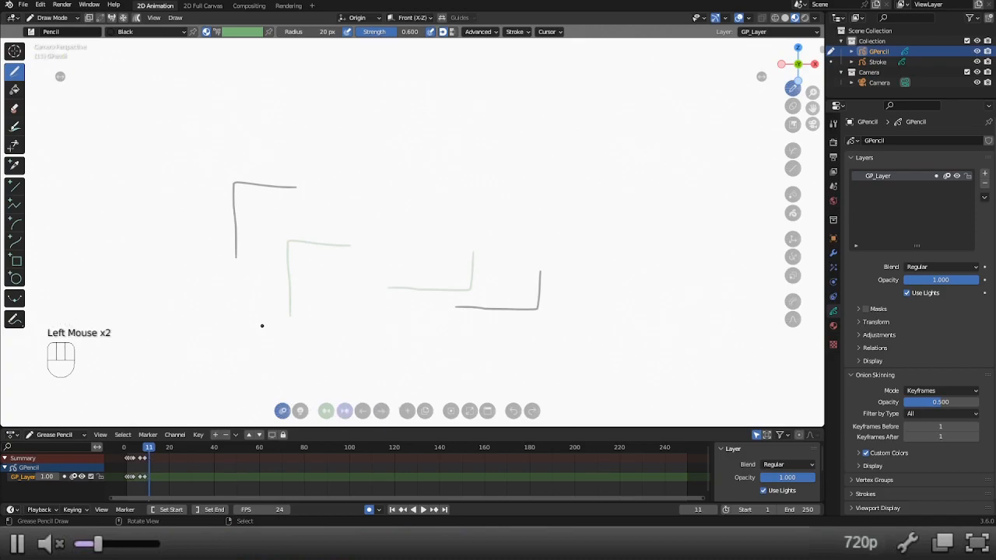
pyautogui.moveTo(316, 330)
pyautogui.mouseDown()
pyautogui.moveTo(314, 257)
pyautogui.moveTo(383, 260)
pyautogui.moveTo(385, 330)
pyautogui.moveTo(316, 332)
pyautogui.mouseUp()
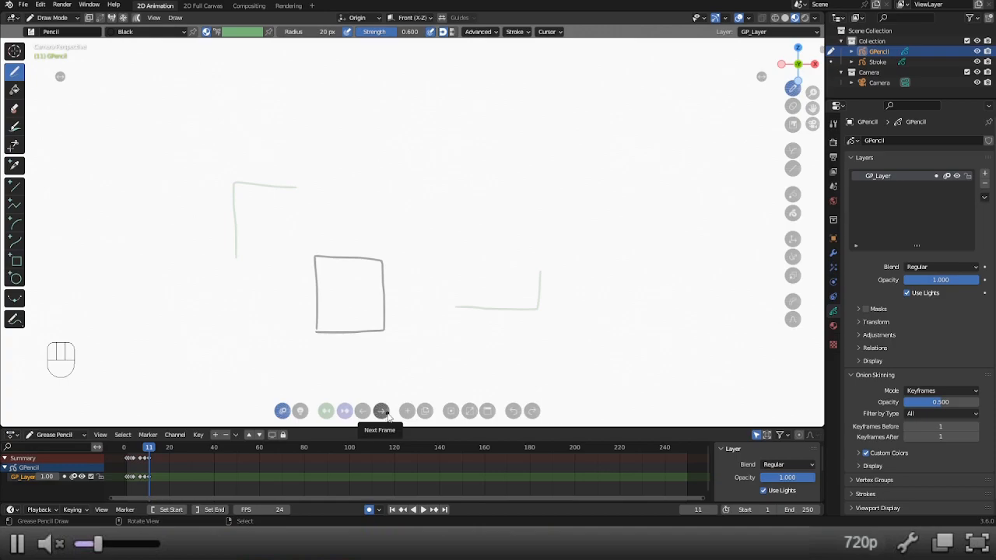
# Duplicate the square's drawing onto frame 20 and move it up and to the right.
pyautogui.moveTo(150, 449); pyautogui.dragTo(169, 450)
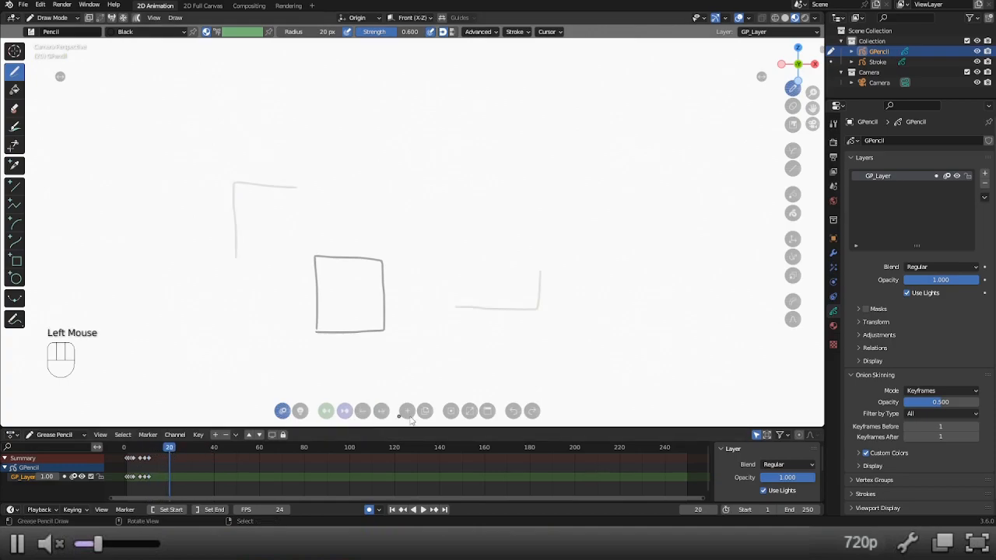
pyautogui.click(426, 412)
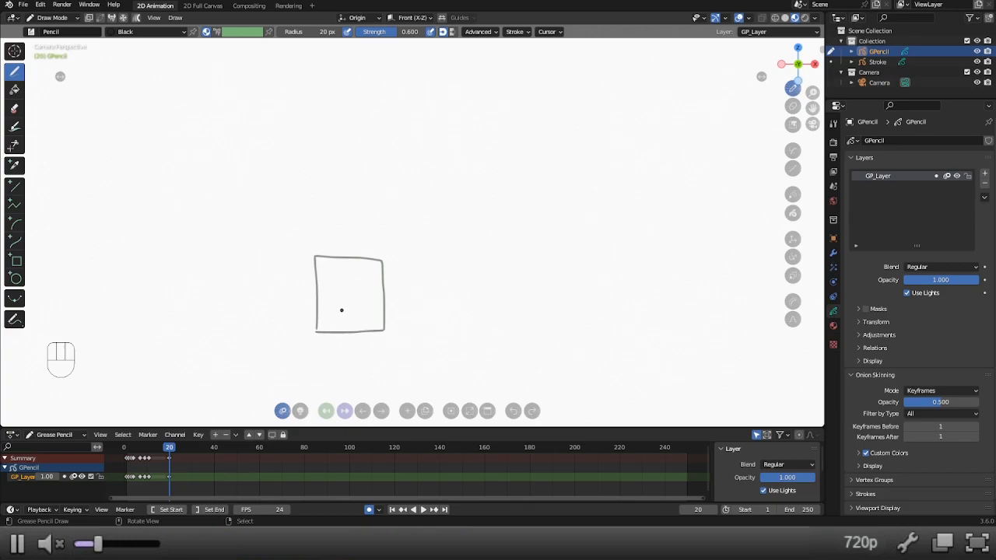
pyautogui.press('g')
pyautogui.moveTo(340, 311); pyautogui.dragTo(412, 168)
# Interpolate an in-between square on frame 16, about halfway between the two positions, and scrub to frame 19.
pyautogui.moveTo(154, 445)
pyautogui.mouseDown()
pyautogui.moveTo(170, 450)
pyautogui.moveTo(161, 450)
pyautogui.mouseUp()
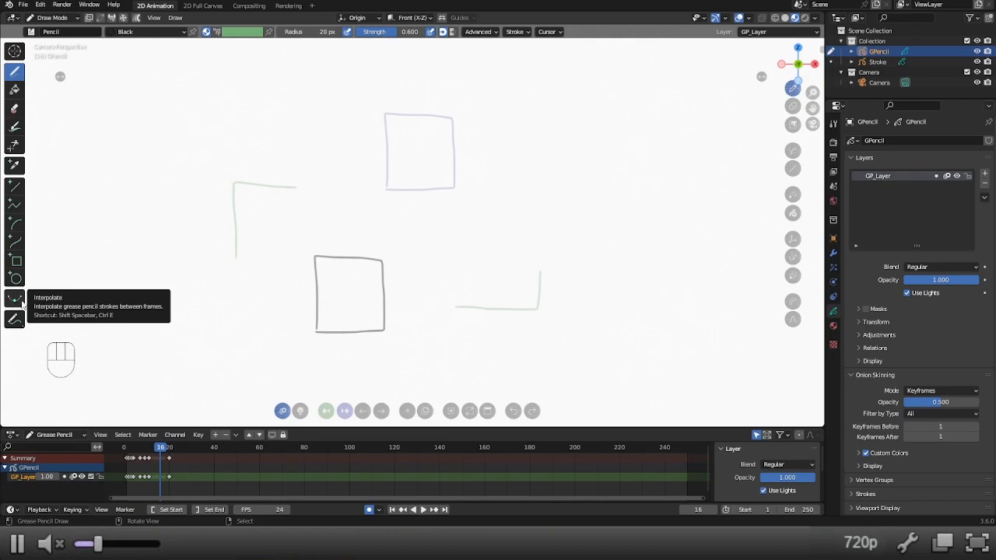
pyautogui.press('ctrl')
pyautogui.hotkey('ctrl', 'e')
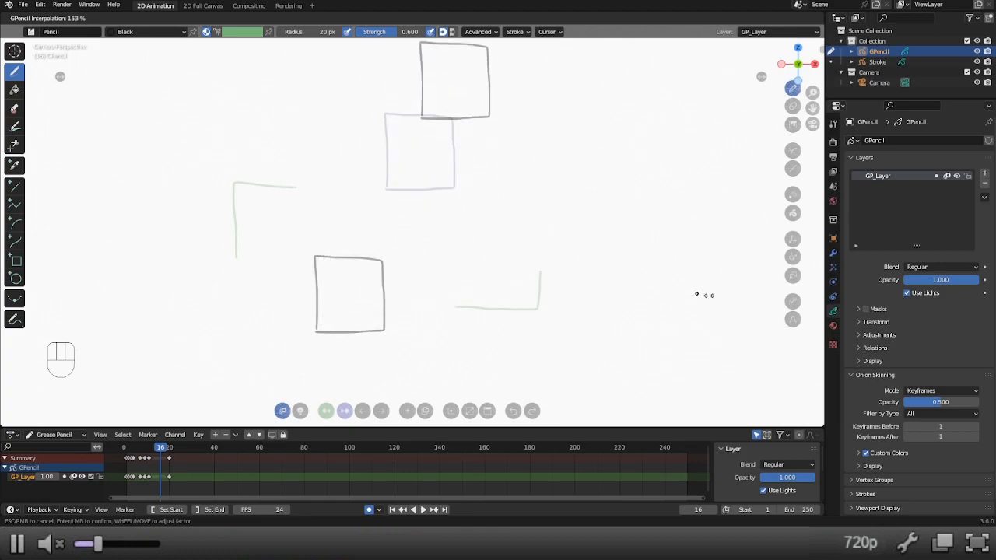
pyautogui.click(424, 298)
pyautogui.moveTo(160, 449)
pyautogui.mouseDown()
pyautogui.moveTo(148, 449)
pyautogui.moveTo(167, 451)
pyautogui.mouseUp()
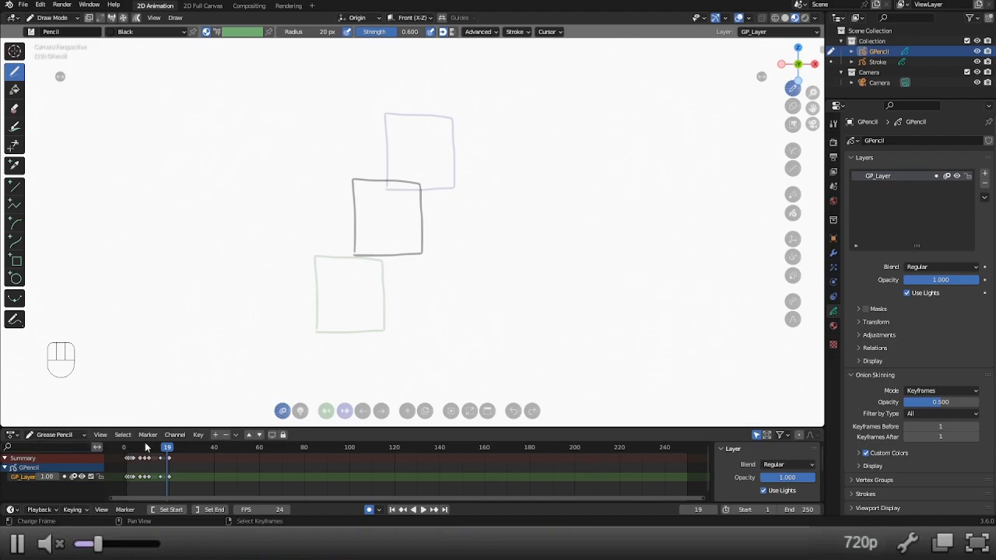
pyautogui.click(105, 435)
pyautogui.moveTo(145, 436)
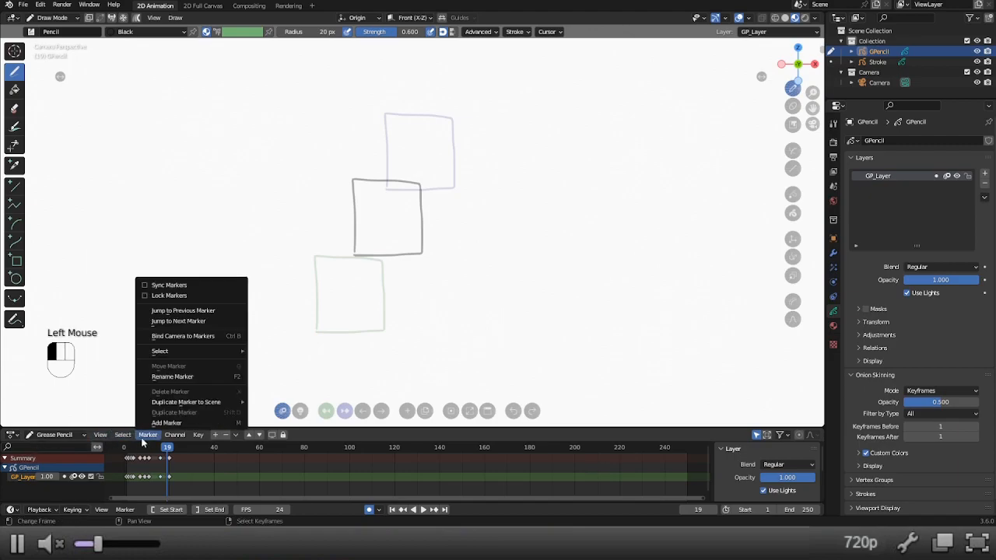
pyautogui.moveTo(106, 435)
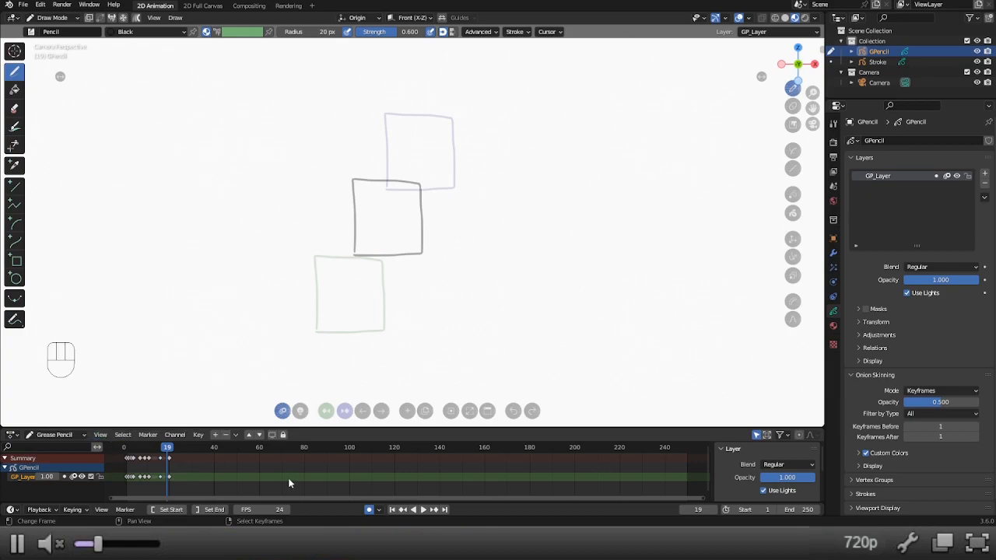
pyautogui.press('v')
pyautogui.press('t')
pyautogui.press('q')
pyautogui.press('w')
pyautogui.press('w')
pyautogui.press('Escape')
# Search the commands for "keyframe", run Keyframe Type, and choose Breakdown as the type.
pyautogui.press('F3')
pyautogui.write('change')
pyautogui.hotkey('ctrl', 'BackSpace')
pyautogui.write('keyframe')
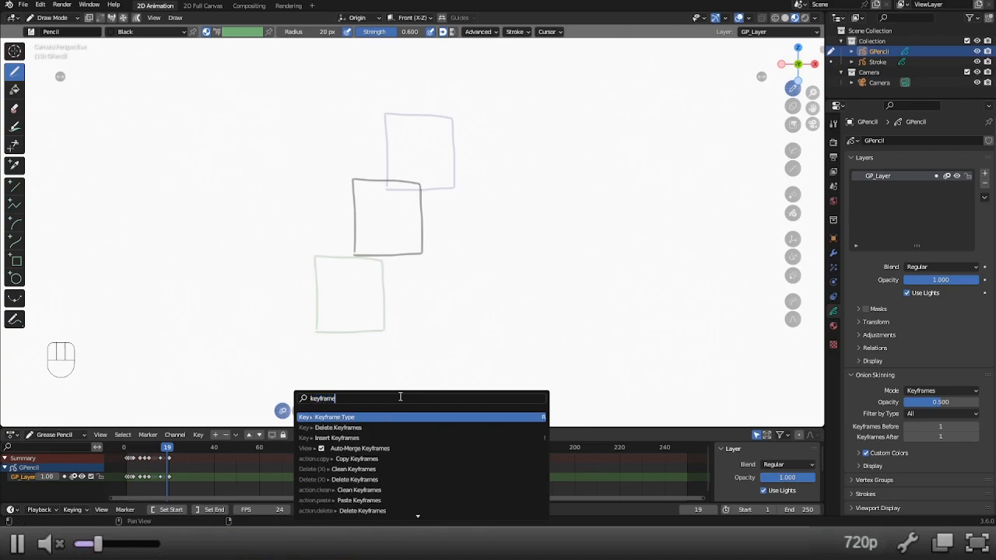
pyautogui.click(398, 416)
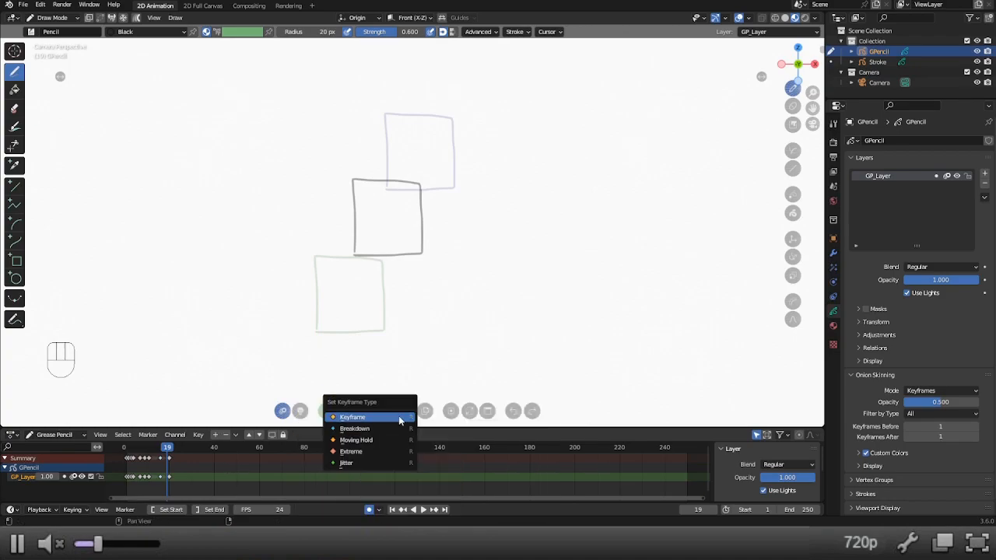
pyautogui.click(356, 429)
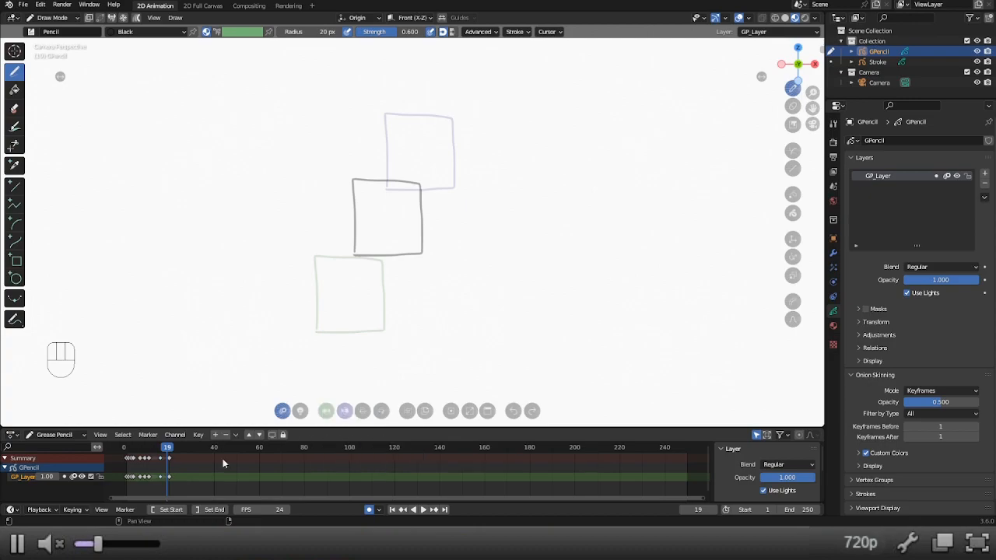
# Open the keyframe type options for the keyframes near frames 16 and 20, and clear the keyframe selection.
pyautogui.rightClick(163, 460)
pyautogui.rightClick(175, 461)
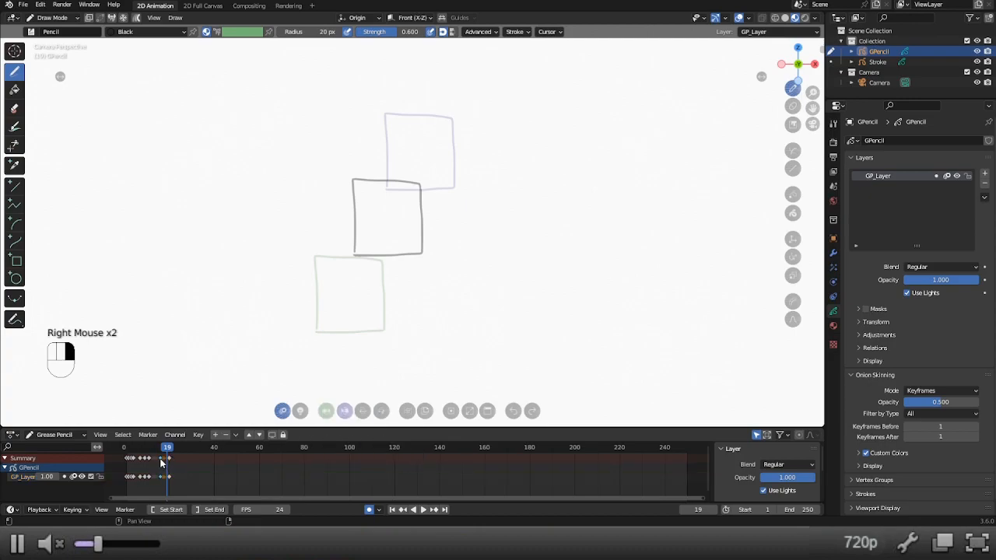
pyautogui.rightClick(171, 465)
pyautogui.press('r')
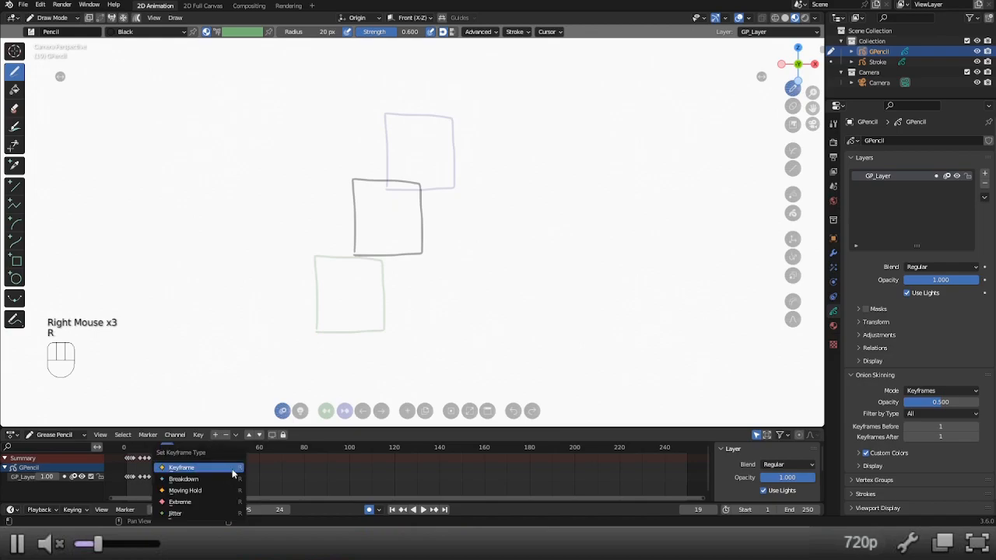
pyautogui.hotkey('alt', 'a')
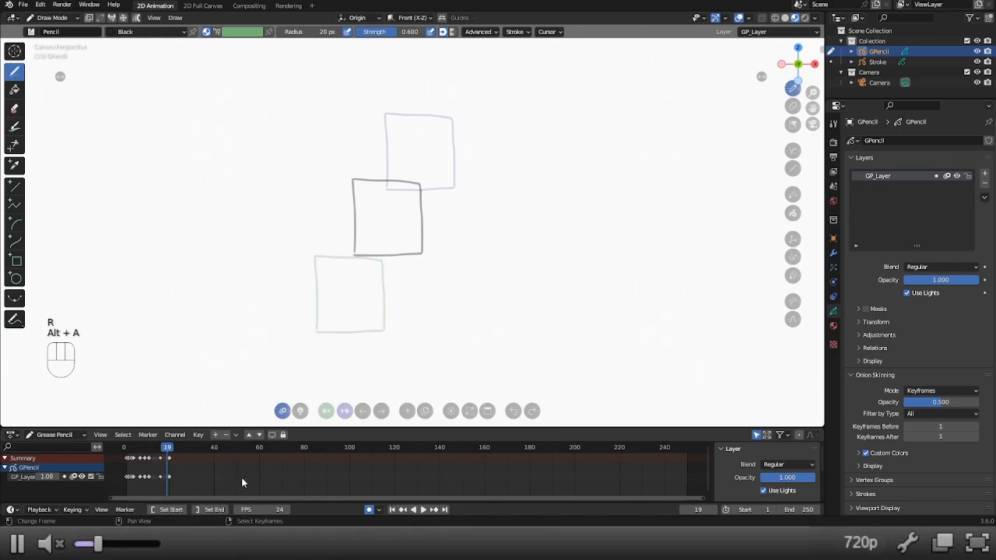
# Delete the interpolated keyframe on frame 16.
pyautogui.rightClick(163, 457)
pyautogui.press('x')
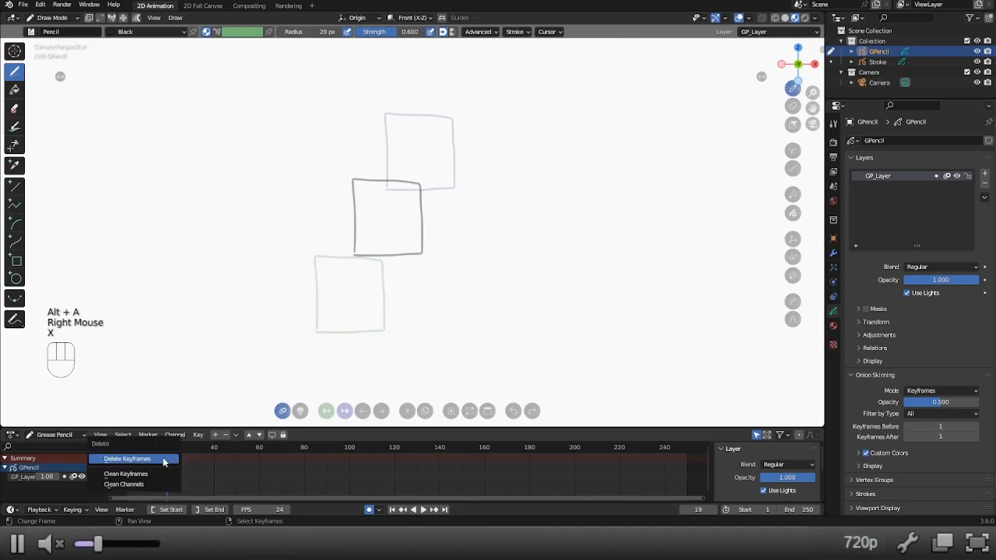
pyautogui.click(162, 460)
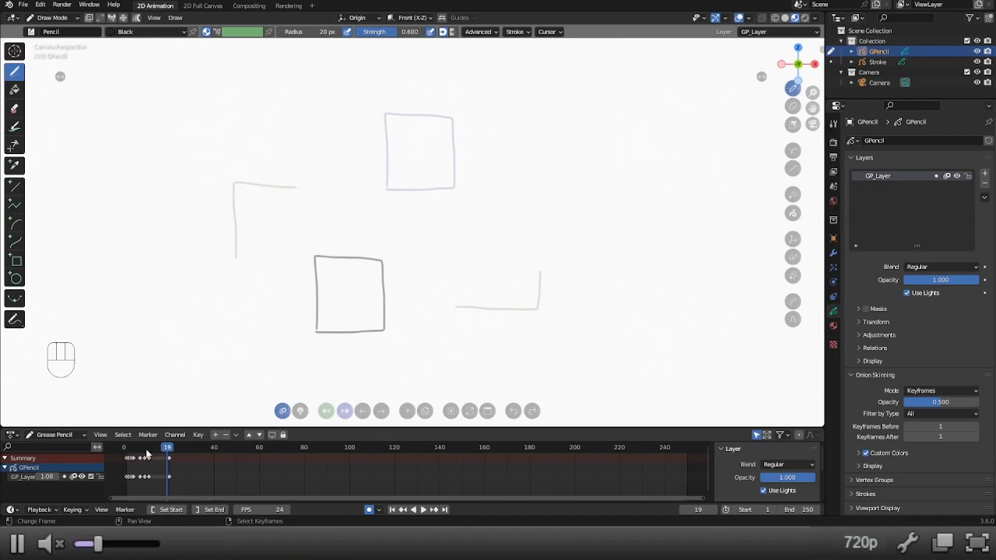
# Duplicate the upper square's drawing onto frame 29 and scale the copy up to about twice its size.
pyautogui.moveTo(162, 449); pyautogui.dragTo(192, 449)
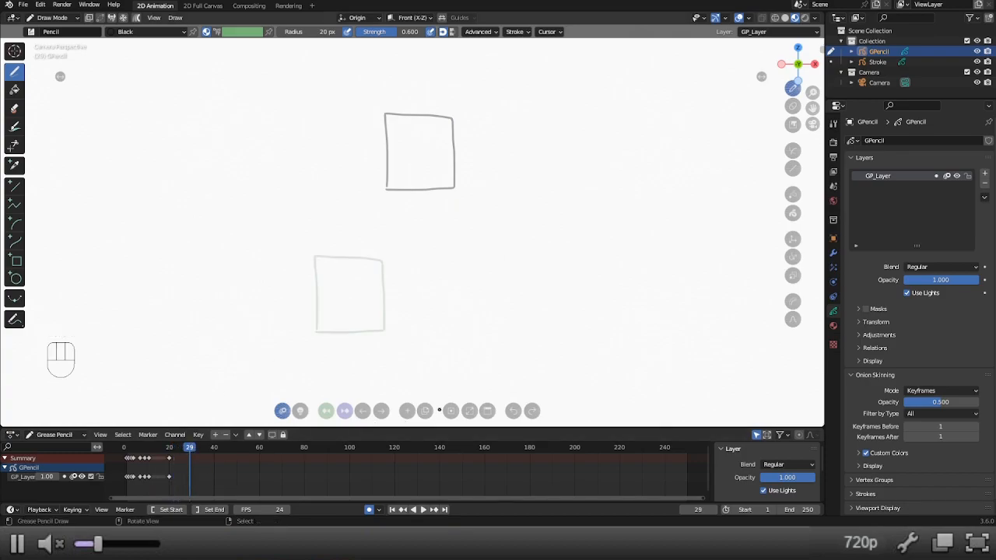
pyautogui.click(425, 411)
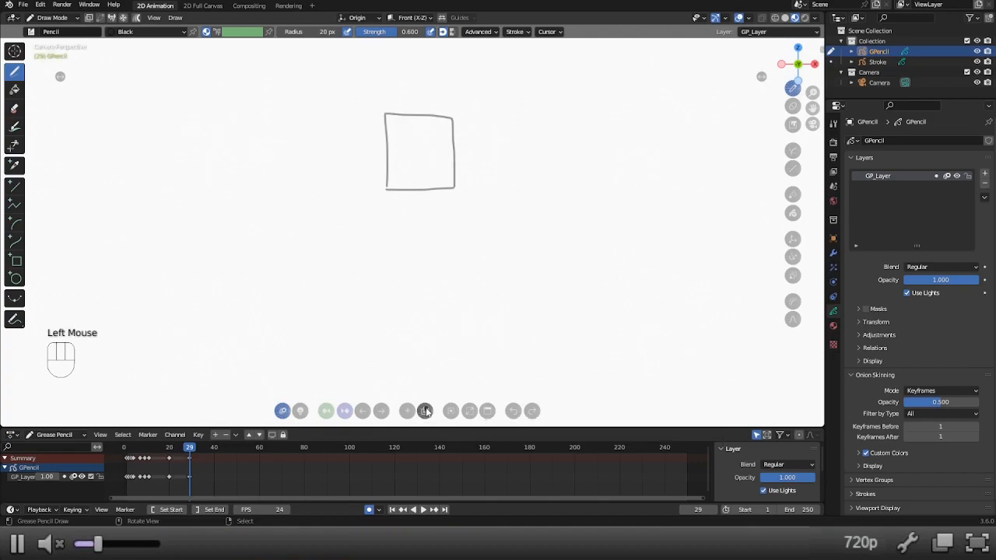
pyautogui.press('s')
pyautogui.press('s')
pyautogui.press('s')
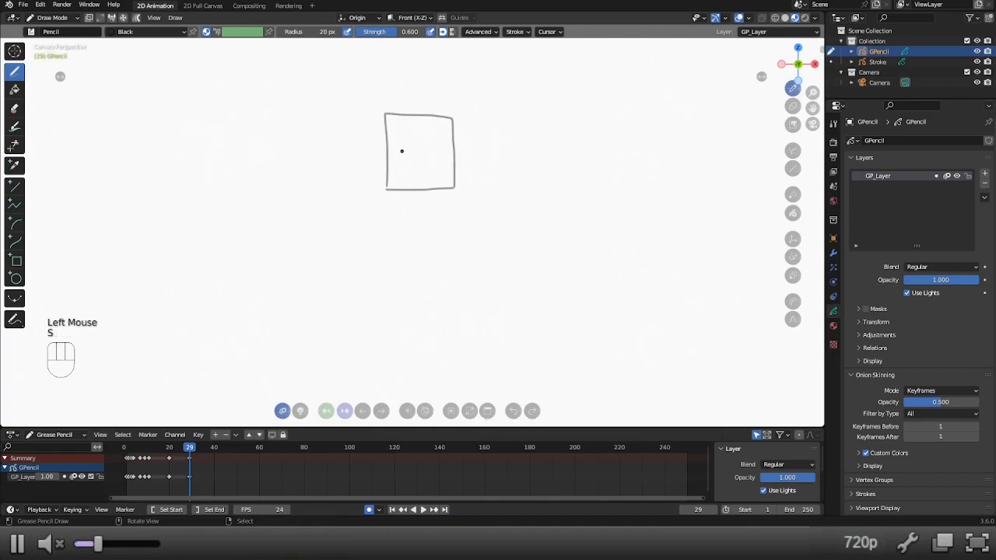
pyautogui.click(685, 187)
# Scrub from frame 20 to frame 24, between the small and the enlarged square keyframes.
pyautogui.click(172, 454)
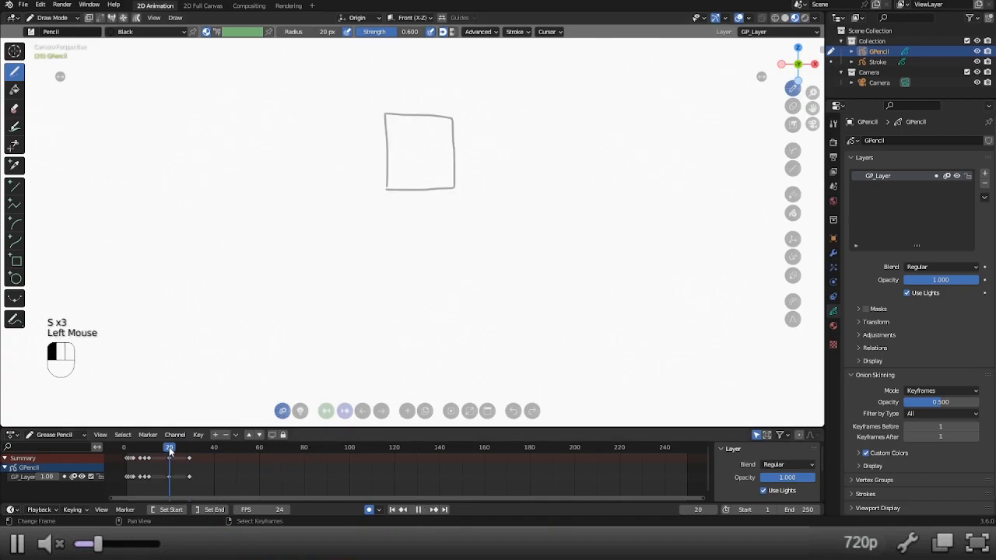
pyautogui.moveTo(170, 451)
pyautogui.mouseDown()
pyautogui.moveTo(191, 450)
pyautogui.moveTo(179, 448)
pyautogui.mouseUp()
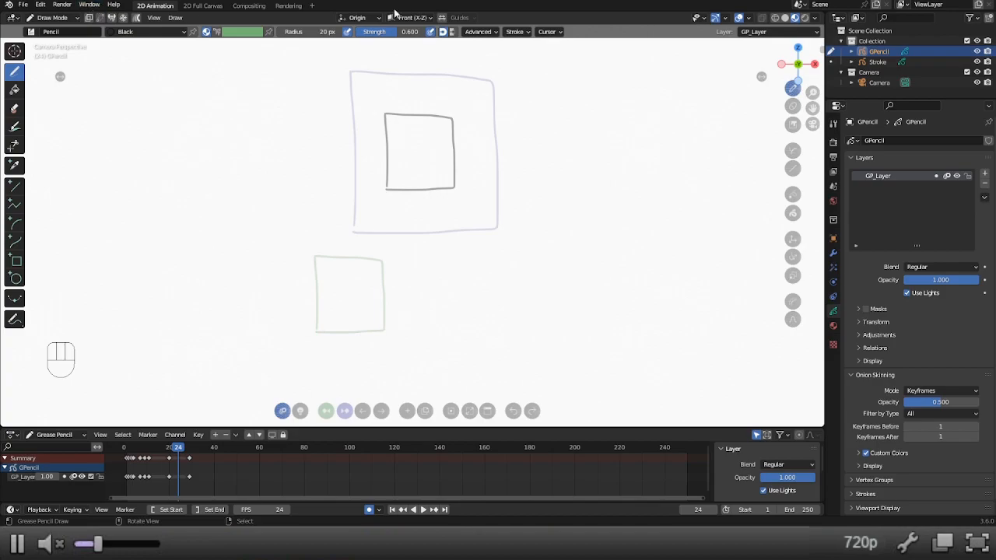
# Try Interpolate Sequence from frame 24, and undo the generated in-betweens.
pyautogui.click(515, 32)
pyautogui.click(496, 33)
pyautogui.moveTo(552, 32)
pyautogui.hotkey('shift', 'ctrl', 'e')
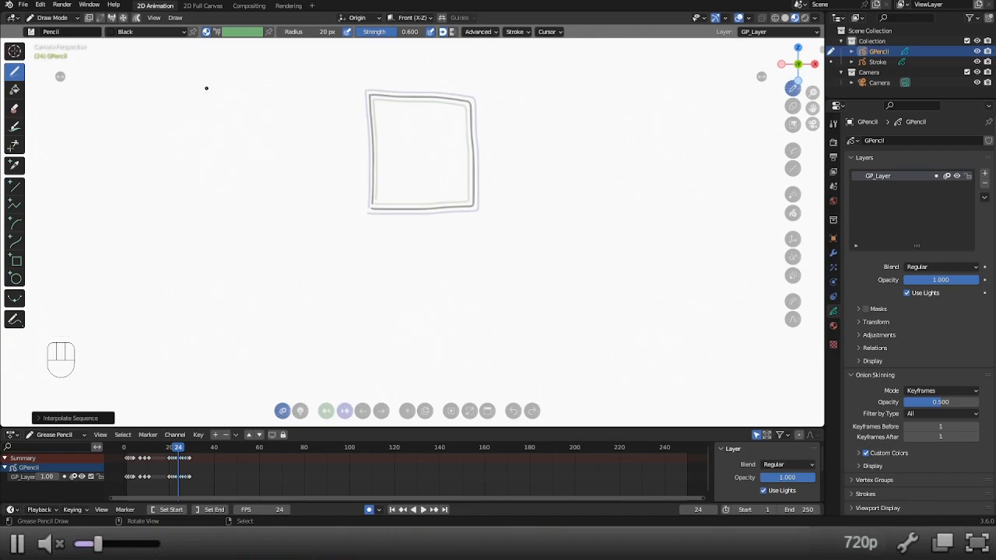
pyautogui.hotkey('ctrl', 'z')
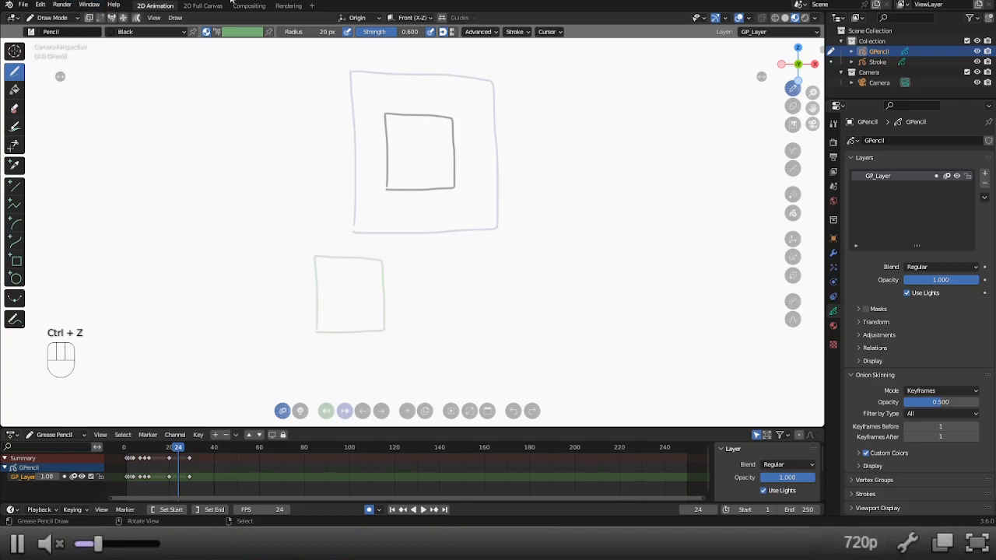
# Run Interpolate Sequence to fill the frames between 20 and 29, and scrub through the growing square to frame 29.
pyautogui.click(176, 17)
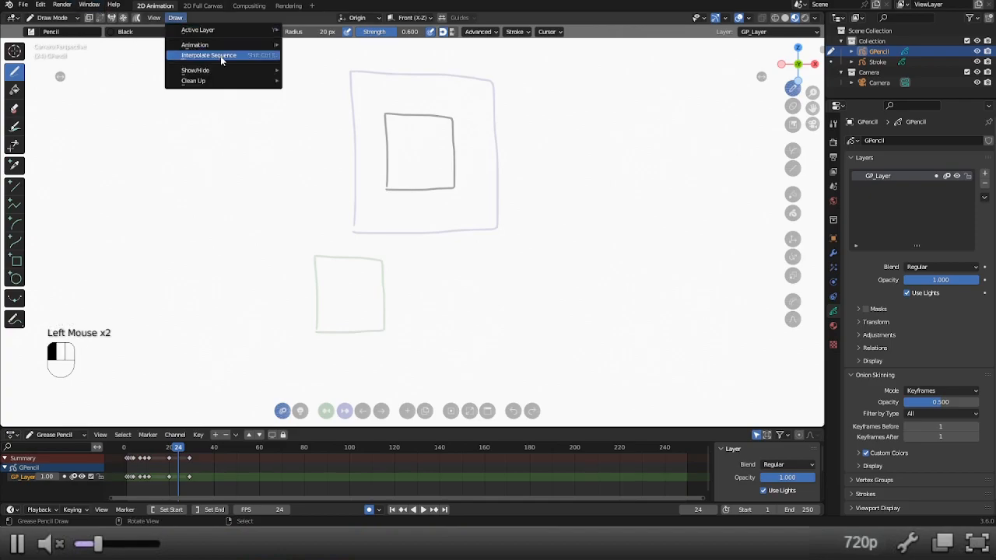
pyautogui.hotkey('ctrl', 'shift')
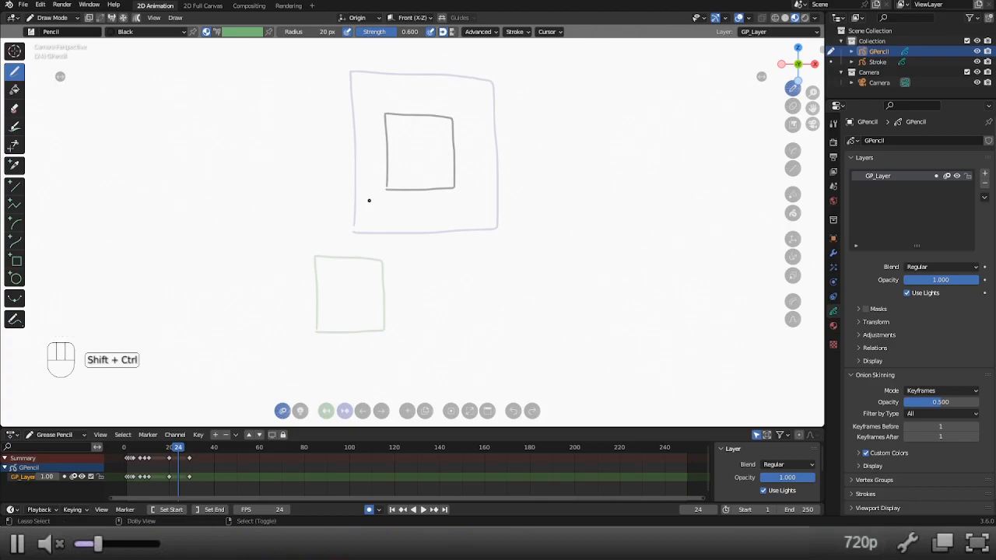
pyautogui.hotkey('ctrl', 'shift', 'e')
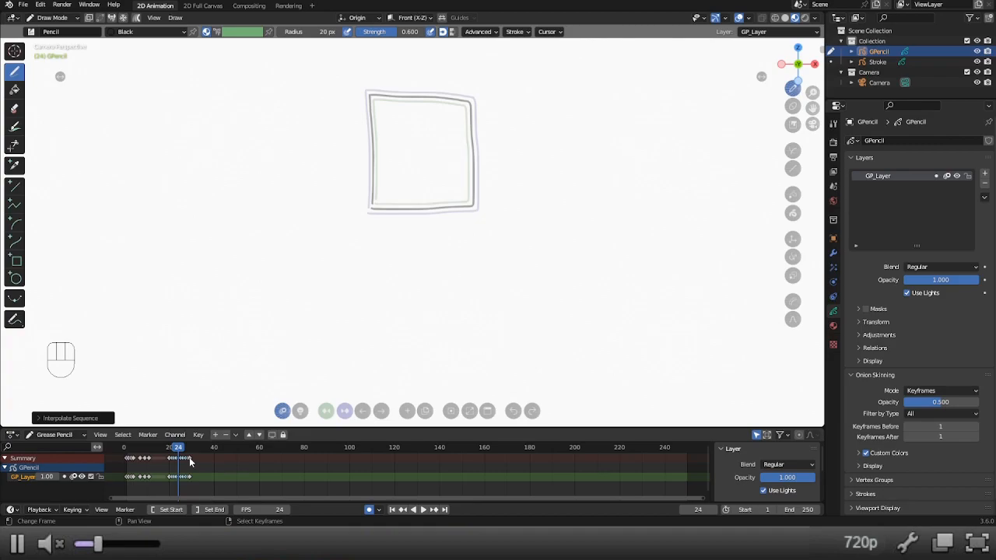
pyautogui.moveTo(167, 455); pyautogui.dragTo(189, 457)
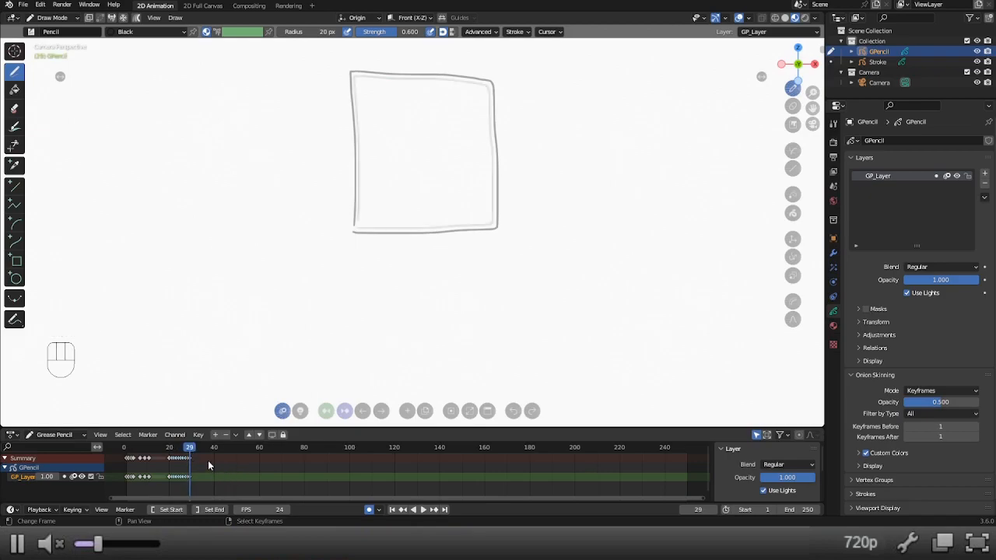
# Duplicate the large square's drawing onto frame 40 and rotate the copy into a diamond.
pyautogui.click(214, 454)
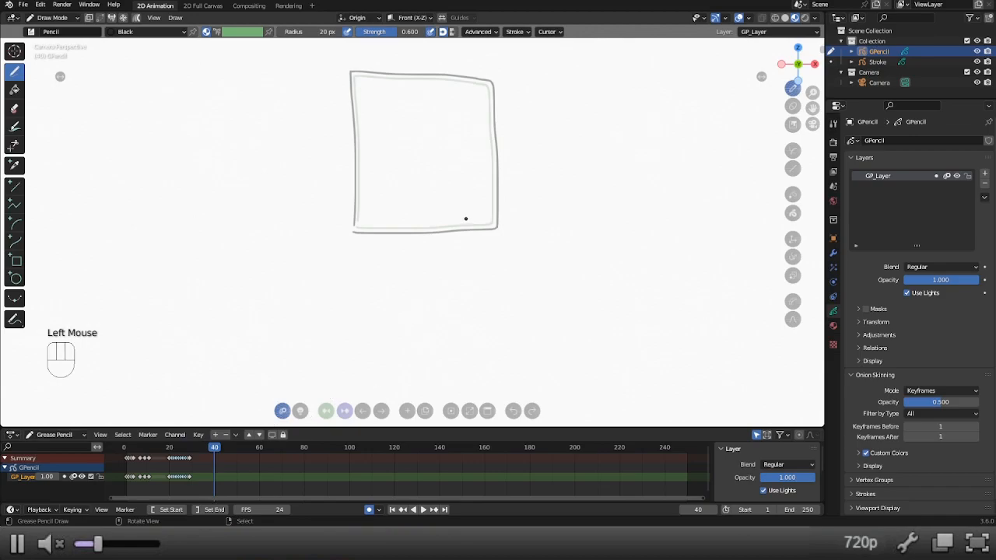
pyautogui.click(409, 412)
pyautogui.press('r')
pyautogui.moveTo(452, 176)
pyautogui.mouseDown()
pyautogui.moveTo(402, 202)
pyautogui.moveTo(390, 190)
pyautogui.moveTo(376, 158)
pyautogui.moveTo(391, 91)
pyautogui.mouseUp()
pyautogui.click(391, 91)
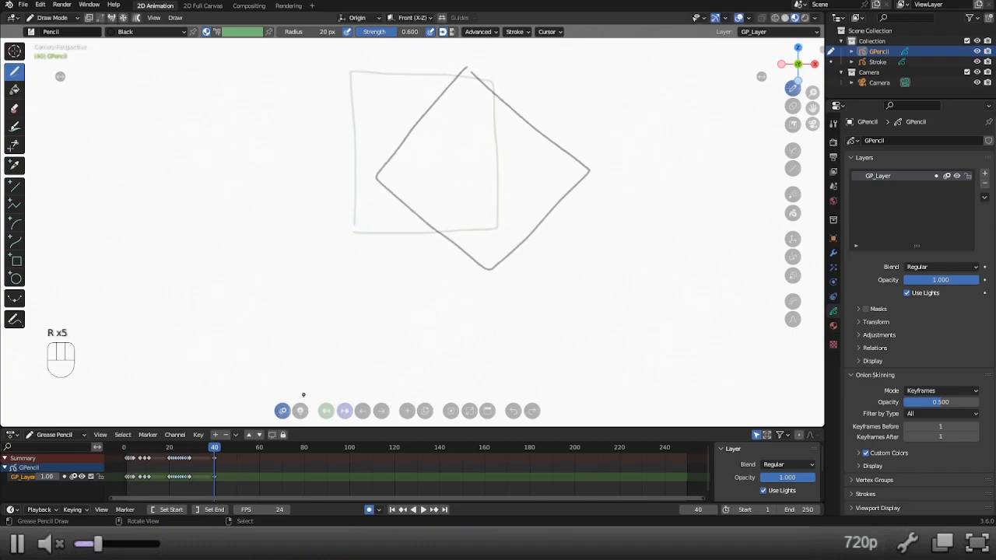
# Try Interpolate Sequence from frame 33, between the keyframes at 29 and 40, and undo it.
pyautogui.moveTo(215, 448)
pyautogui.mouseDown()
pyautogui.moveTo(192, 449)
pyautogui.moveTo(210, 450)
pyautogui.mouseUp()
pyautogui.hotkey('shift', 'ctrl', 'e')
pyautogui.hotkey('ctrl', 'z')
# Return to frame 40 and undo the rotation of the duplicated square.
pyautogui.hotkey('ctrl', 'z')
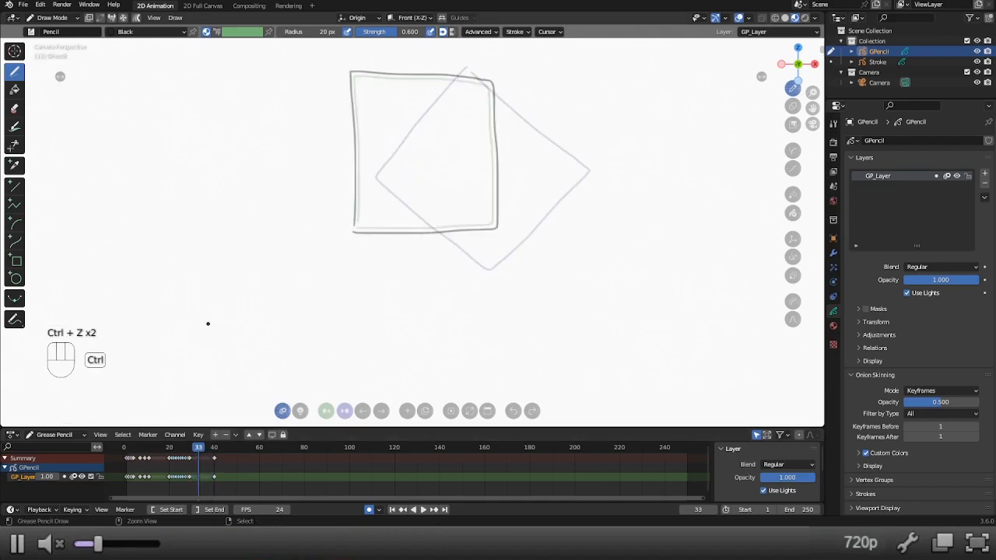
pyautogui.click(214, 450)
pyautogui.hotkey('ctrl', 'z')
pyautogui.hotkey('ctrl', 'z')
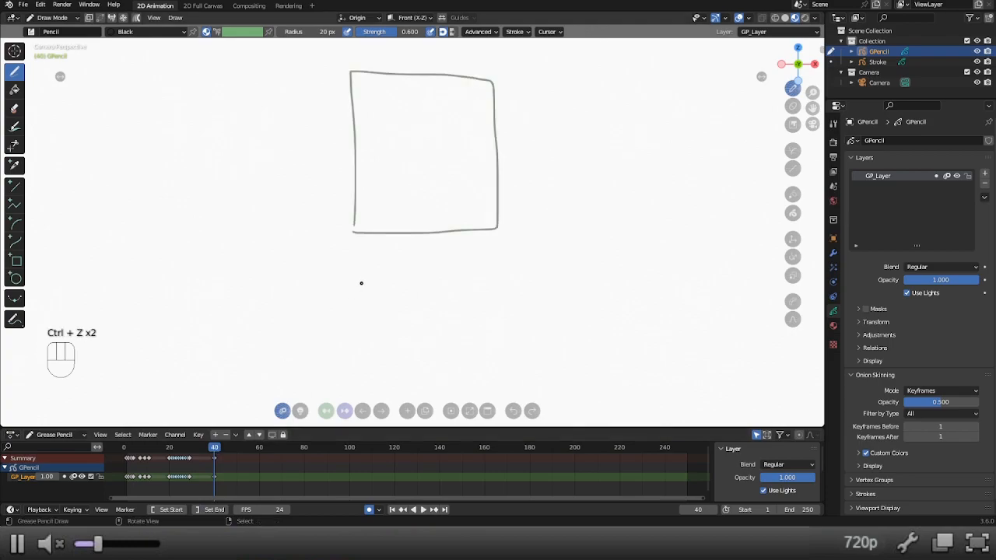
# In Edit Mode, select all of frame 40's strokes and rotate the square by about 154 degrees.
pyautogui.hotkey('alt', '7')
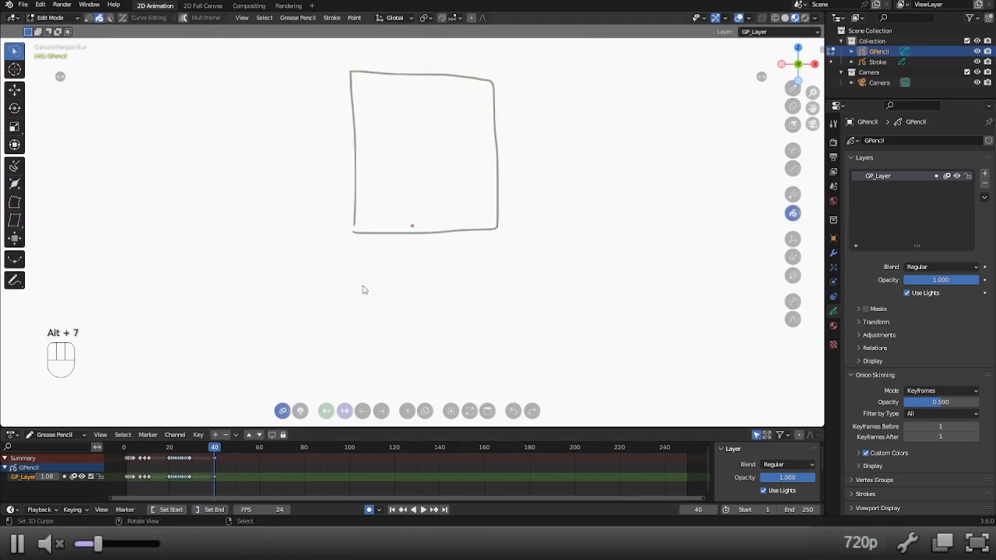
pyautogui.press('a')
pyautogui.press('r')
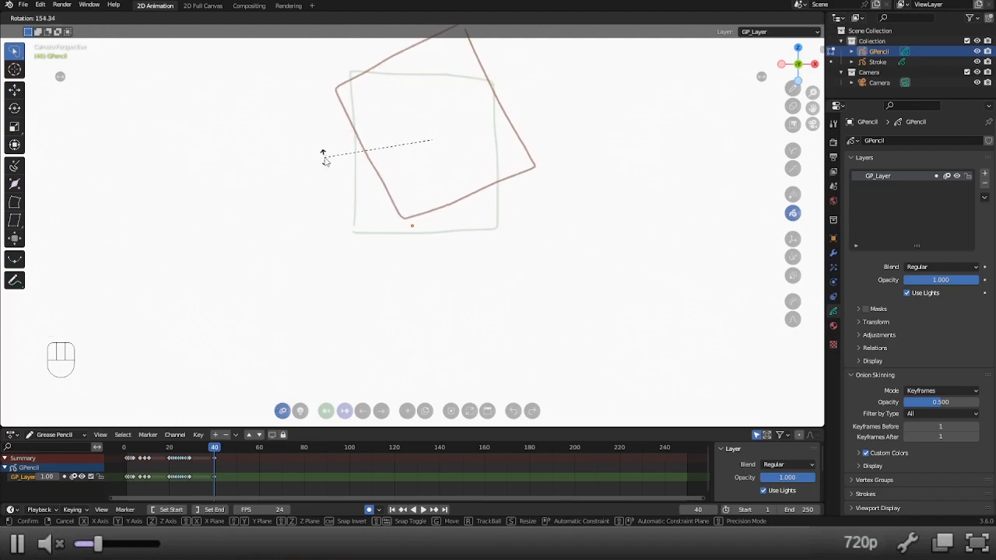
pyautogui.click(325, 159)
# Try Interpolate Sequence on the rotated square from frame 33 in Edit Mode, and undo the generated in-betweens.
pyautogui.click(199, 449)
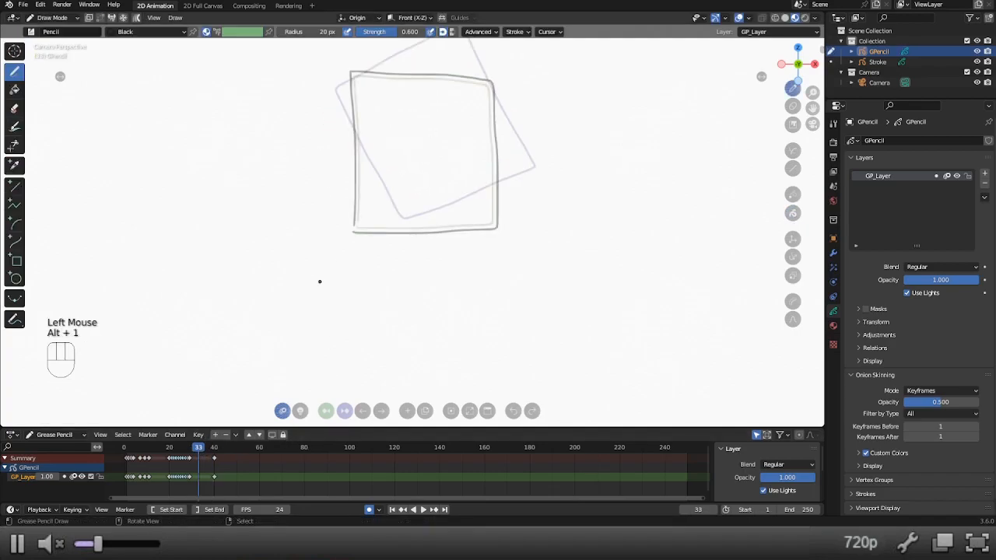
pyautogui.hotkey('alt', '7')
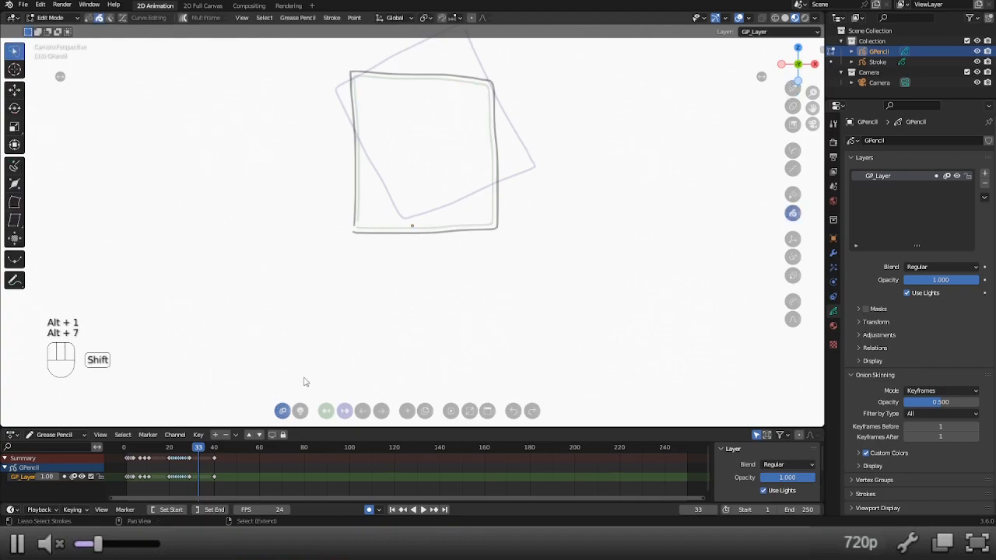
pyautogui.hotkey('ctrl', 'shift', 'e')
pyautogui.hotkey('ctrl', 'z')
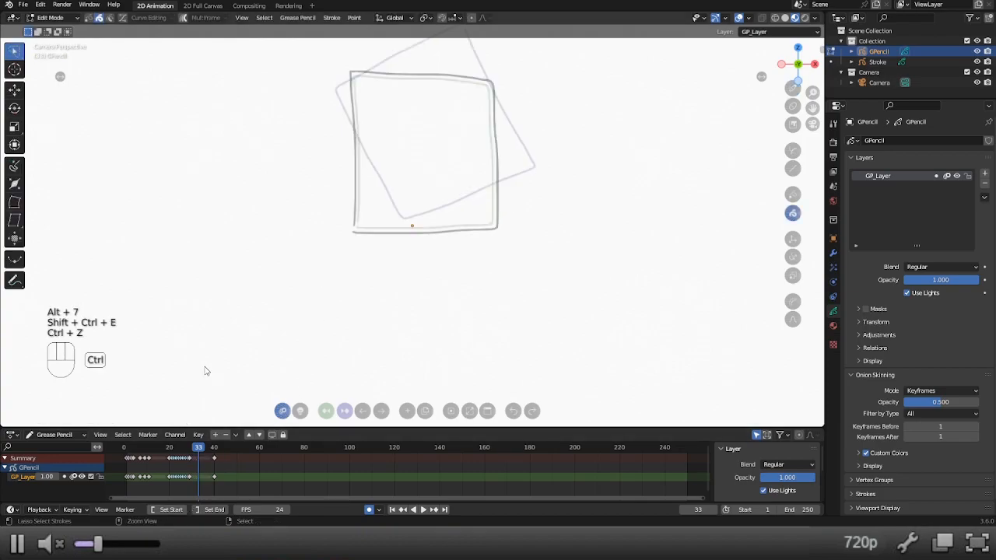
# Compare the square's keyframes at frames 29 and 40 by scrubbing between them, and continue to frame 50.
pyautogui.click(190, 449)
pyautogui.click(215, 450)
pyautogui.click(201, 449)
pyautogui.moveTo(200, 449)
pyautogui.mouseDown()
pyautogui.moveTo(190, 449)
pyautogui.moveTo(237, 451)
pyautogui.mouseUp()
pyautogui.click(214, 449)
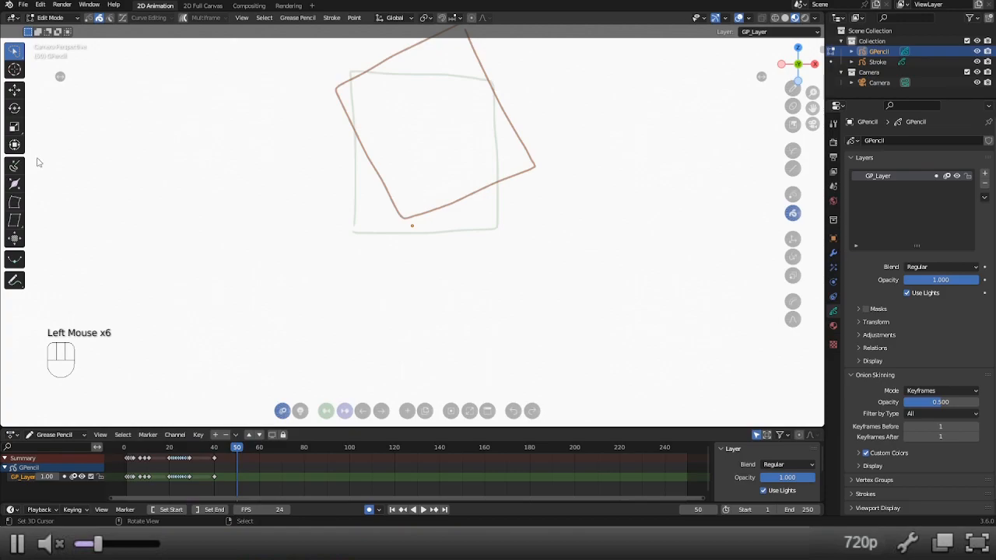
# Return to Draw Mode and draw a wide rectangle with the Box tool on frame 50.
pyautogui.hotkey('alt', '1')
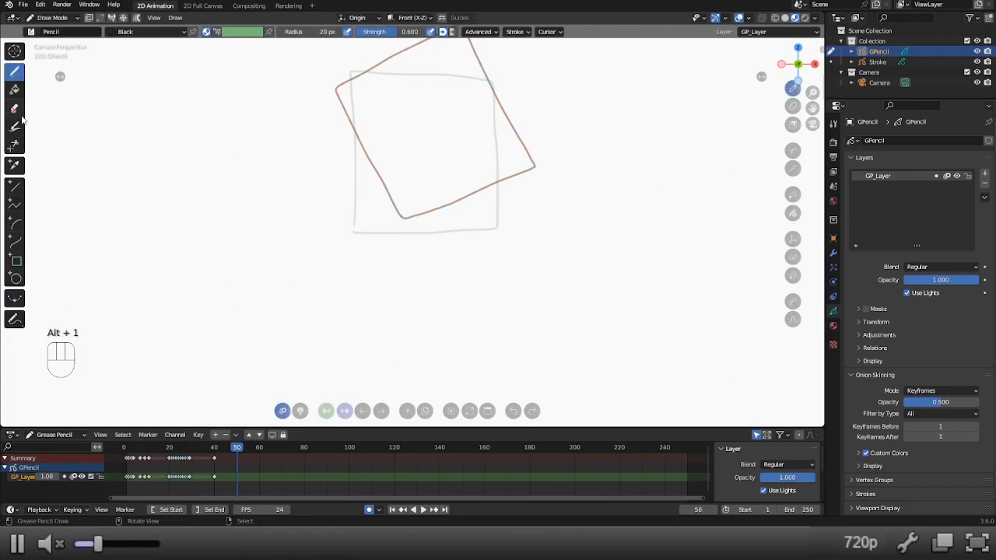
pyautogui.click(16, 261)
pyautogui.moveTo(159, 226)
pyautogui.mouseDown()
pyautogui.moveTo(343, 311)
pyautogui.moveTo(367, 370)
pyautogui.mouseUp()
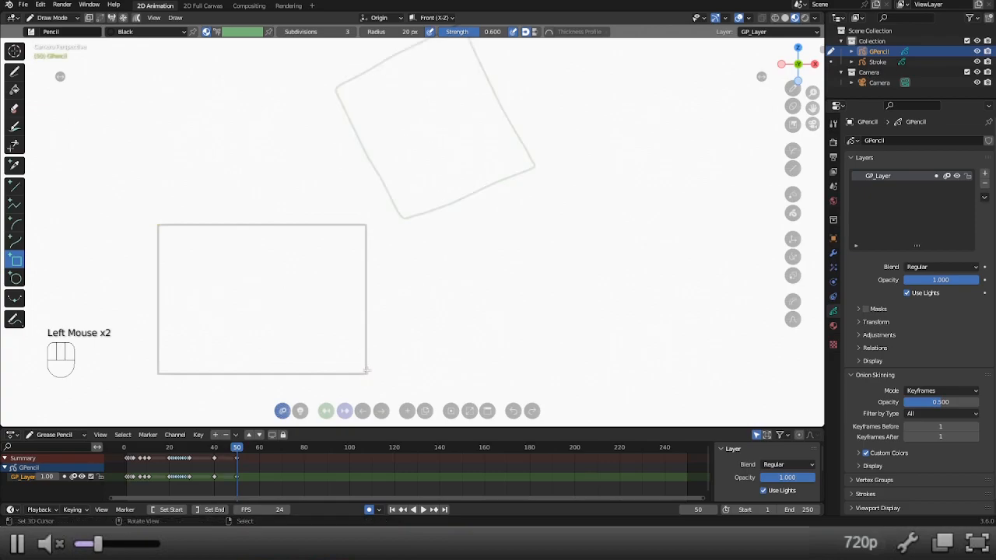
# Duplicate the rectangle's drawing onto frame 60 and rotate all of the copy's strokes by more than a quarter turn.
pyautogui.click(257, 453)
pyautogui.click(425, 411)
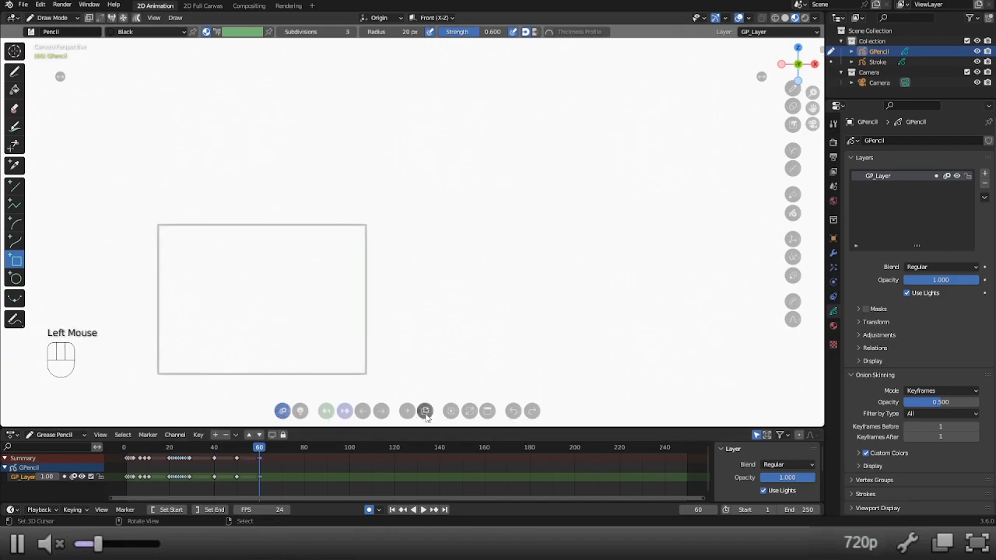
pyautogui.hotkey('alt', '7')
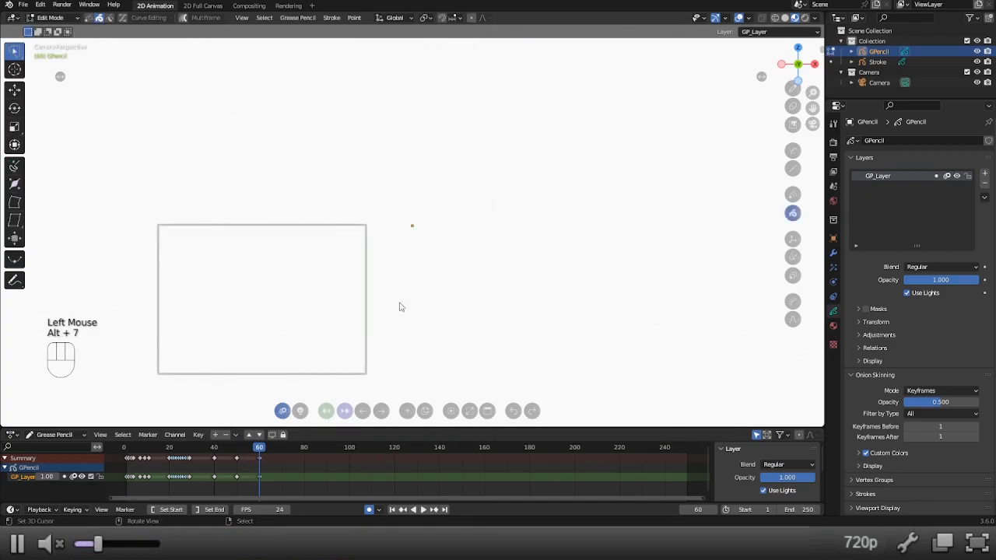
pyautogui.press('a')
pyautogui.press('r')
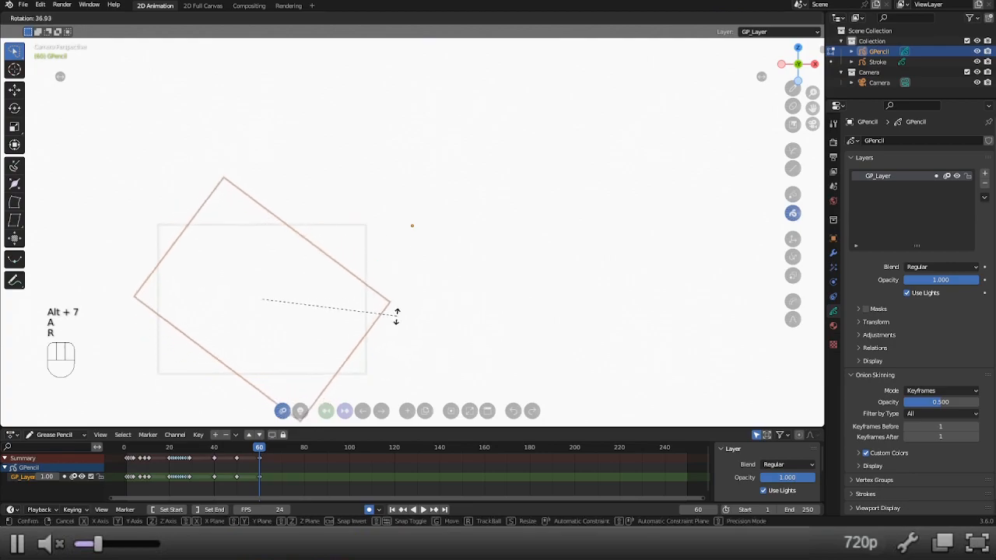
pyautogui.click(215, 376)
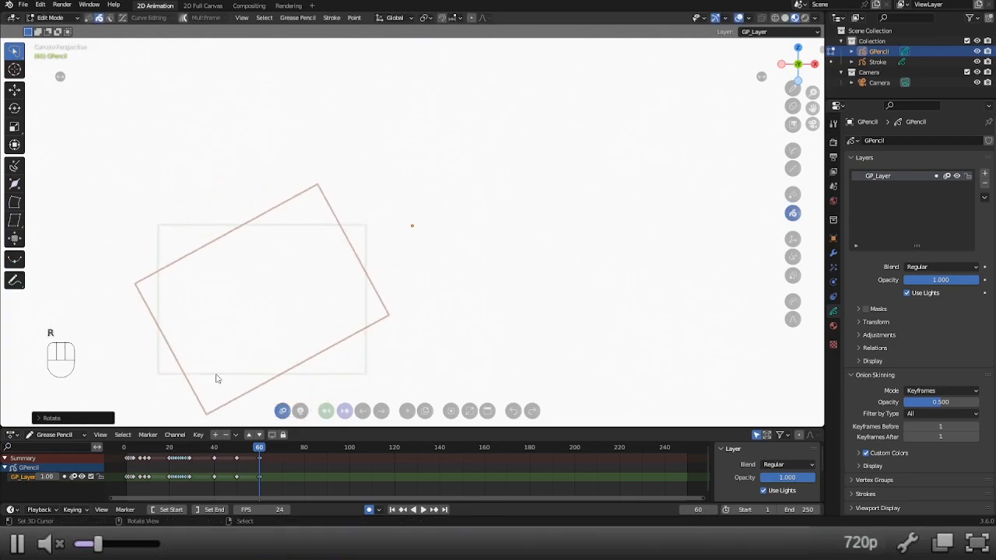
# Run Interpolate Sequence from frame 55 to fill frames 50 to 60, and scrub through the rectangle's in-betweens.
pyautogui.click(248, 448)
pyautogui.hotkey('ctrl', 'shift', 'e')
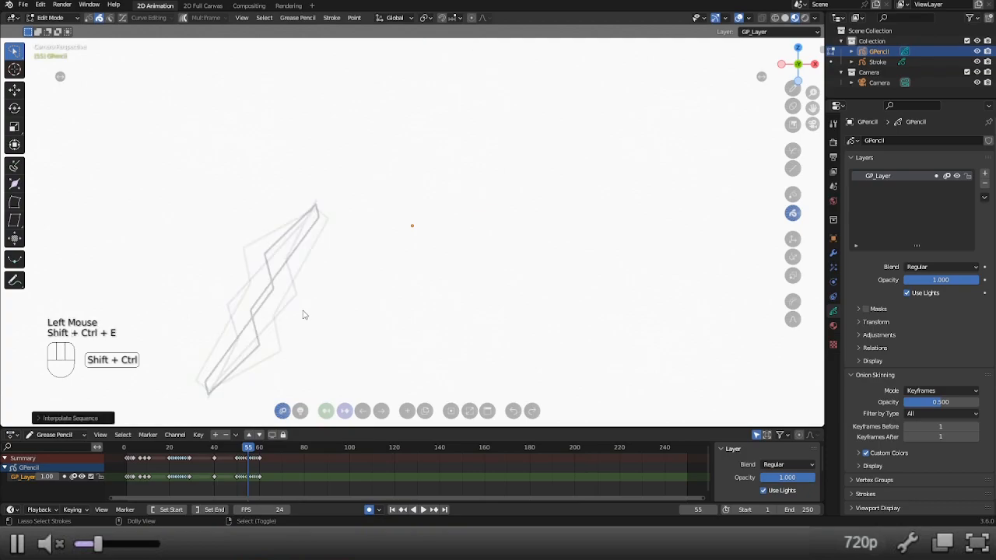
pyautogui.moveTo(236, 453)
pyautogui.mouseDown()
pyautogui.moveTo(260, 464)
pyautogui.moveTo(282, 456)
pyautogui.mouseUp()
pyautogui.click(236, 456)
# Return to Draw Mode and draw a large circle with the Circle tool on frame 70.
pyautogui.hotkey('alt', '1')
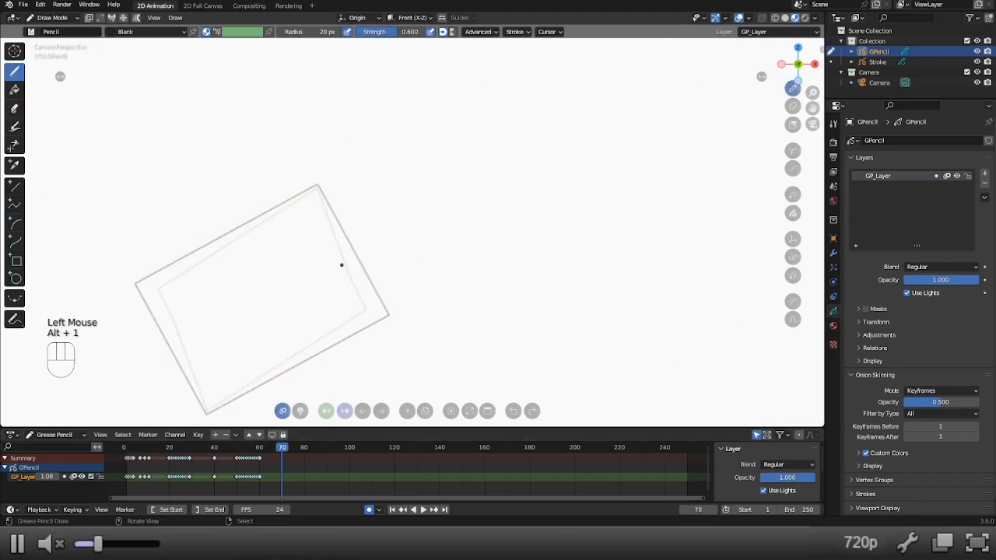
pyautogui.click(16, 278)
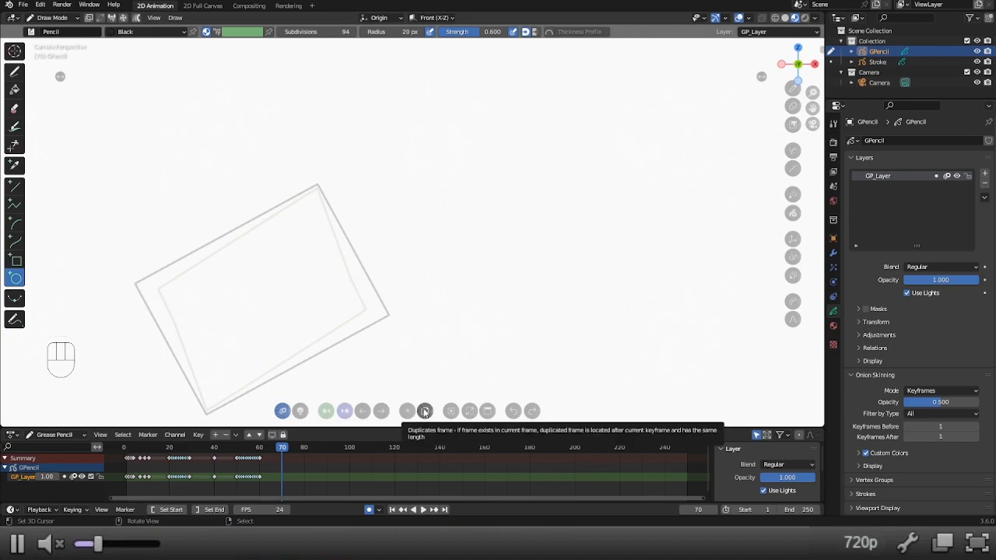
pyautogui.moveTo(365, 161)
pyautogui.mouseDown()
pyautogui.moveTo(485, 207)
pyautogui.moveTo(552, 340)
pyautogui.moveTo(543, 349)
pyautogui.mouseUp()
# Duplicate the circle's drawing onto frame 80 and rotate all of the copy's strokes by more than a quarter turn.
pyautogui.moveTo(302, 448); pyautogui.dragTo(304, 449)
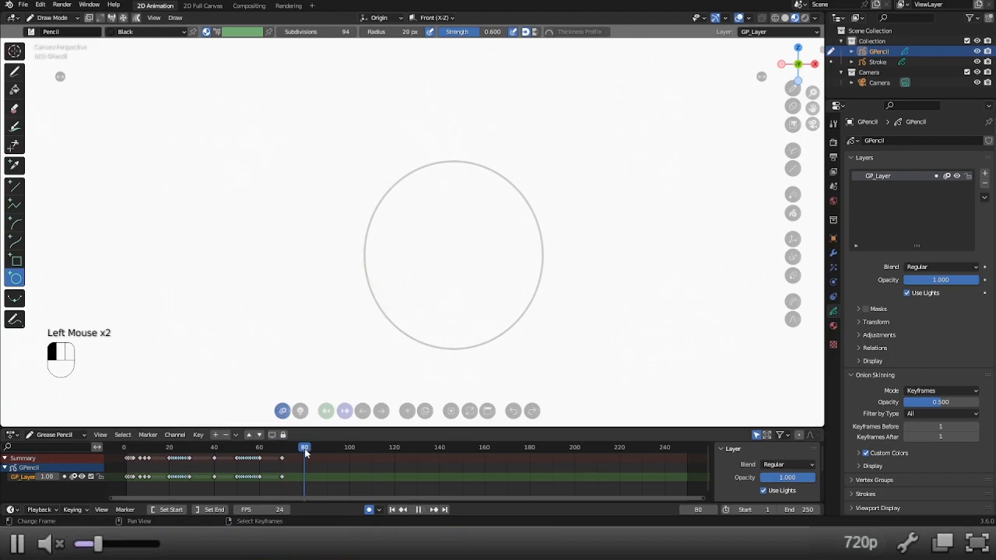
pyautogui.click(428, 412)
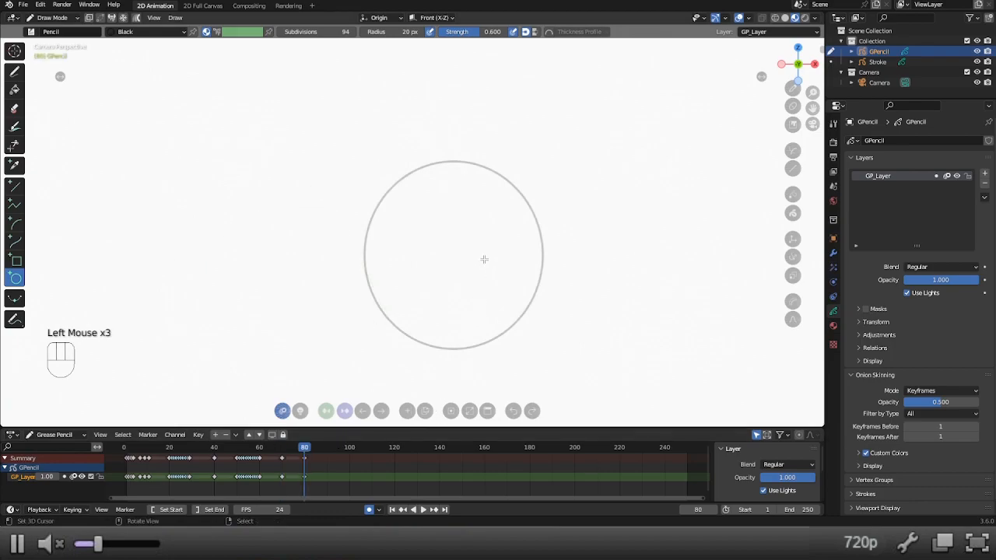
pyautogui.hotkey('alt', '7')
pyautogui.press('a')
pyautogui.press('r')
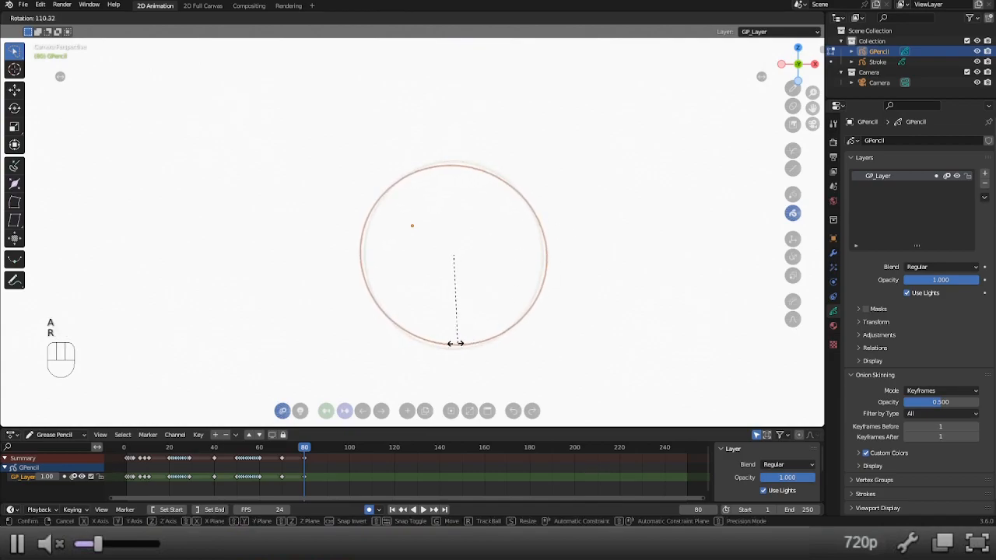
pyautogui.click(404, 339)
# Run Interpolate Sequence between frames 70 and 80, and scrub through the circle's in-betweens.
pyautogui.click(296, 451)
pyautogui.hotkey('shift', 'ctrl', 'e')
pyautogui.moveTo(286, 459); pyautogui.dragTo(306, 454)
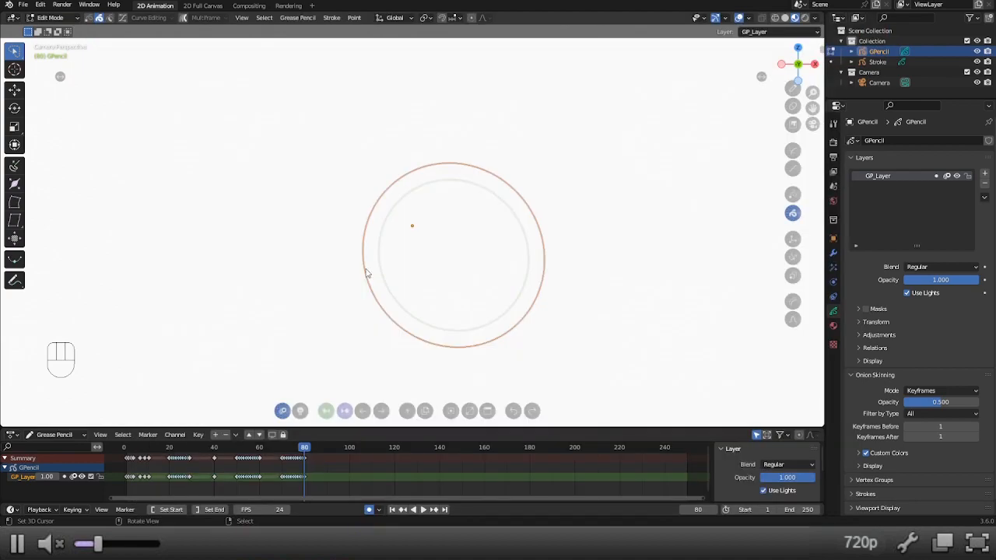
# Switch to point selection and examine the points of the circle on frame 80 up close.
pyautogui.hotkey('alt', '6')
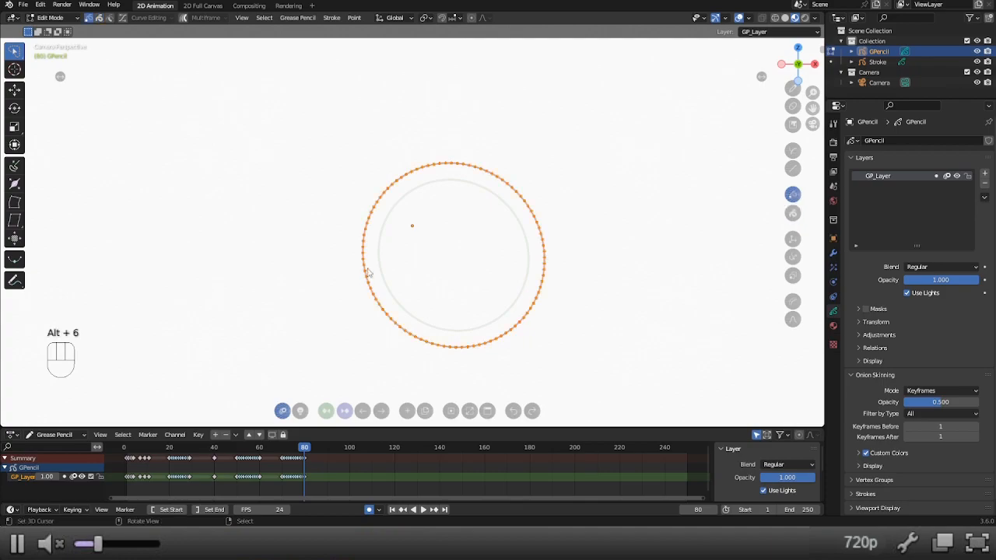
pyautogui.scroll(4, 498, 191)
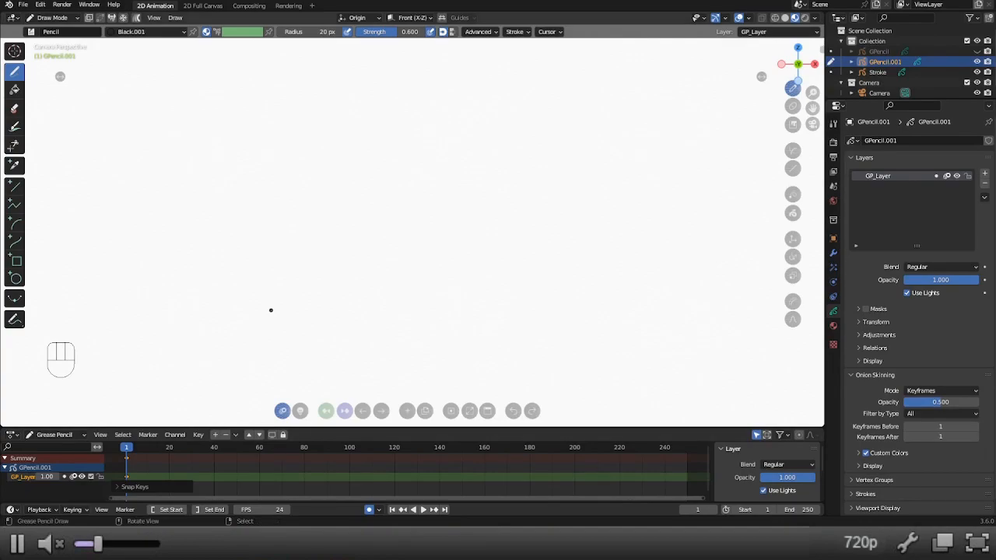
# Set the pencil radius to 40 px and draw an oval head for a stick figure on frame 1.
pyautogui.write('f40')
pyautogui.press('Return')
pyautogui.moveTo(328, 171)
pyautogui.mouseDown()
pyautogui.moveTo(294, 152)
pyautogui.moveTo(334, 133)
pyautogui.moveTo(349, 164)
pyautogui.moveTo(327, 171)
pyautogui.mouseUp()
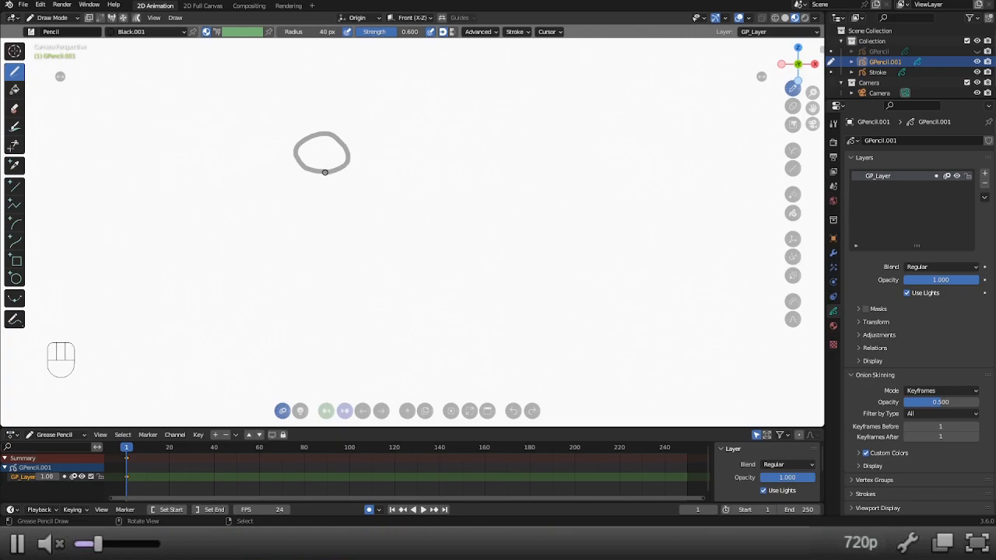
# Draw the stick figure's body, two arms and two legs as separate strokes below the head.
pyautogui.moveTo(326, 171); pyautogui.dragTo(317, 313)
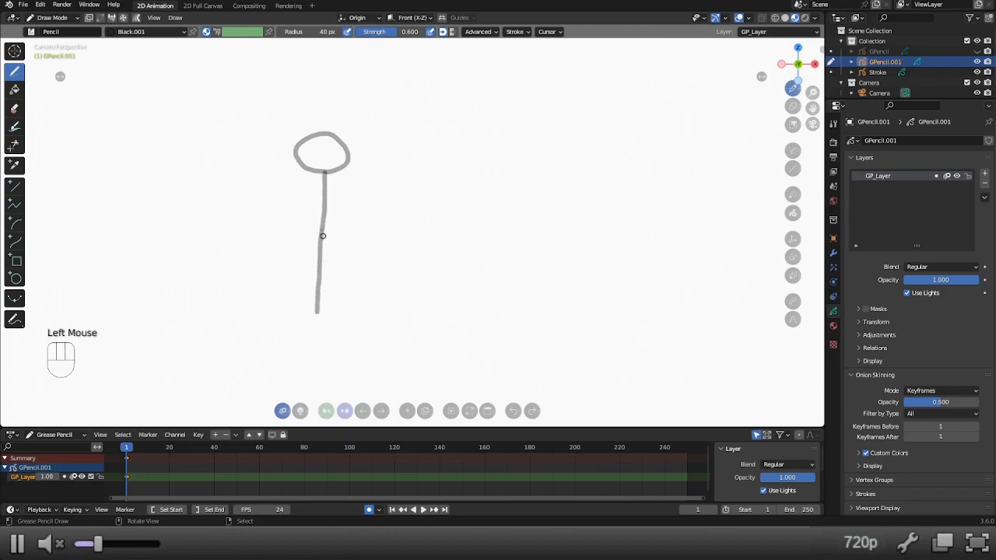
pyautogui.moveTo(324, 213); pyautogui.dragTo(257, 228)
pyautogui.moveTo(324, 212); pyautogui.dragTo(386, 234)
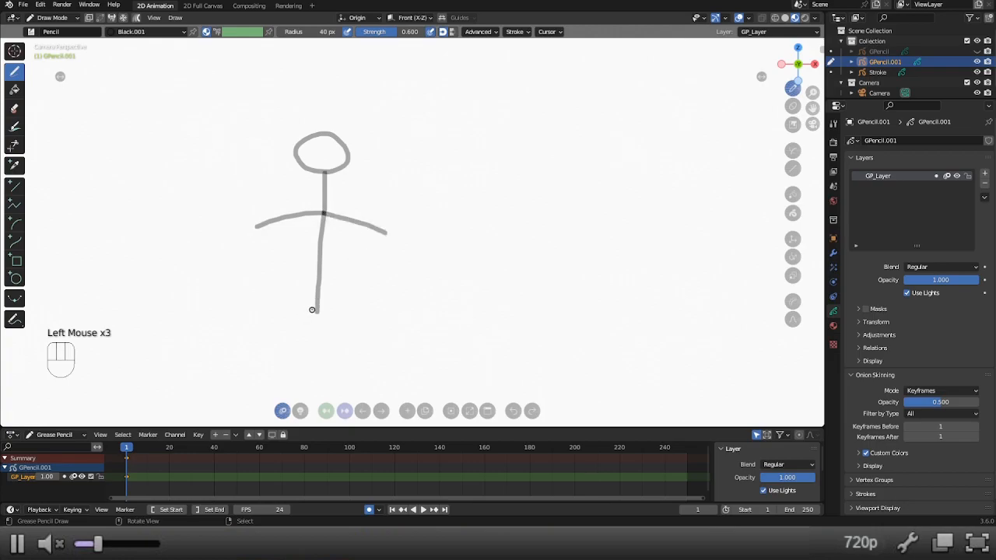
pyautogui.moveTo(315, 310); pyautogui.dragTo(266, 356)
pyautogui.moveTo(318, 313); pyautogui.dragTo(354, 362)
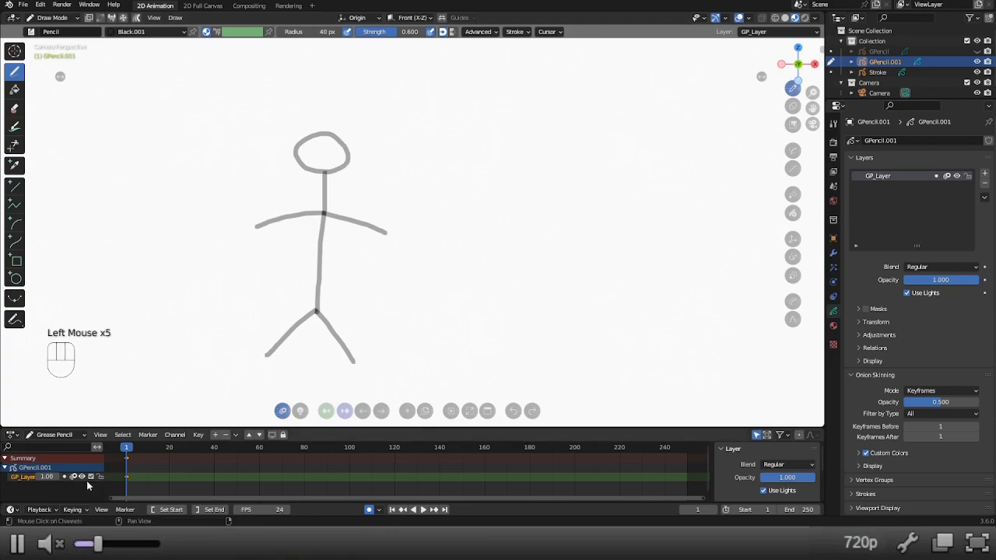
# Advance to frame 2 and duplicate the stick figure's drawing there, ending in Draw Mode.
pyautogui.click(380, 412)
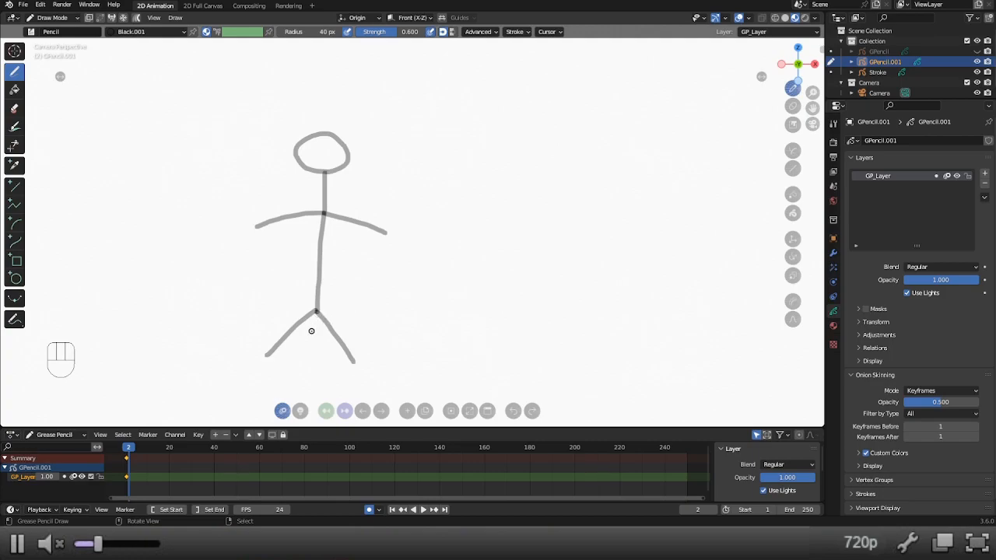
pyautogui.press('alt')
pyautogui.hotkey('alt', '7')
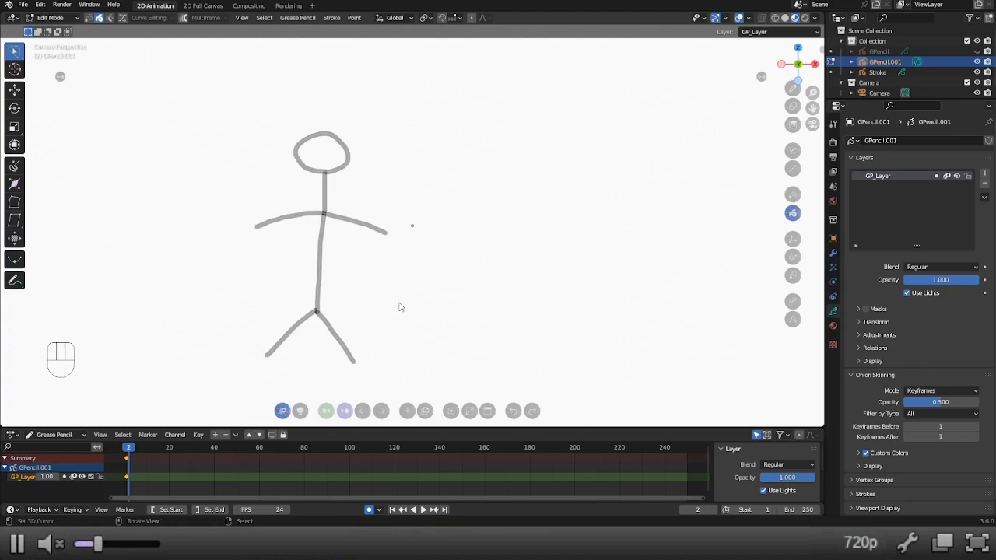
pyautogui.hotkey('alt', '1')
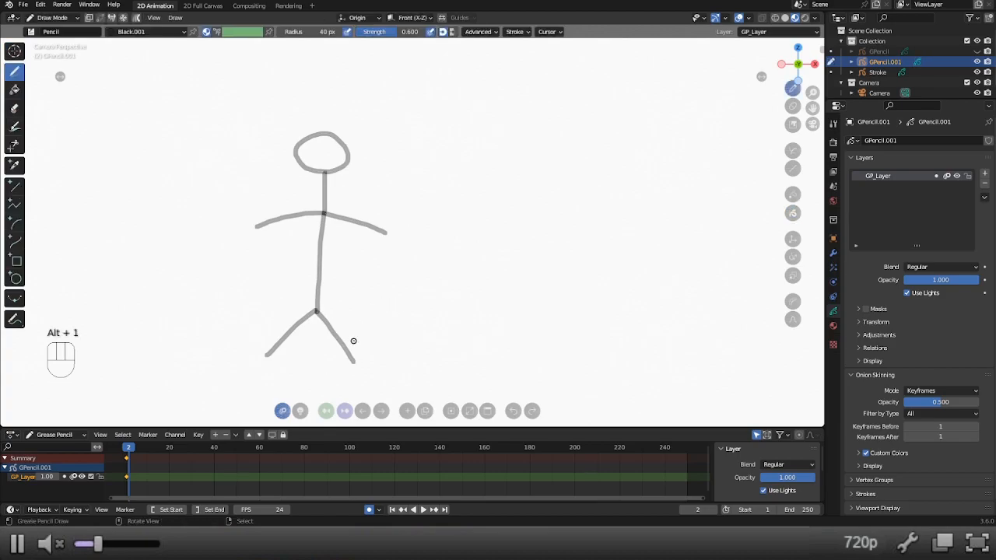
pyautogui.click(425, 412)
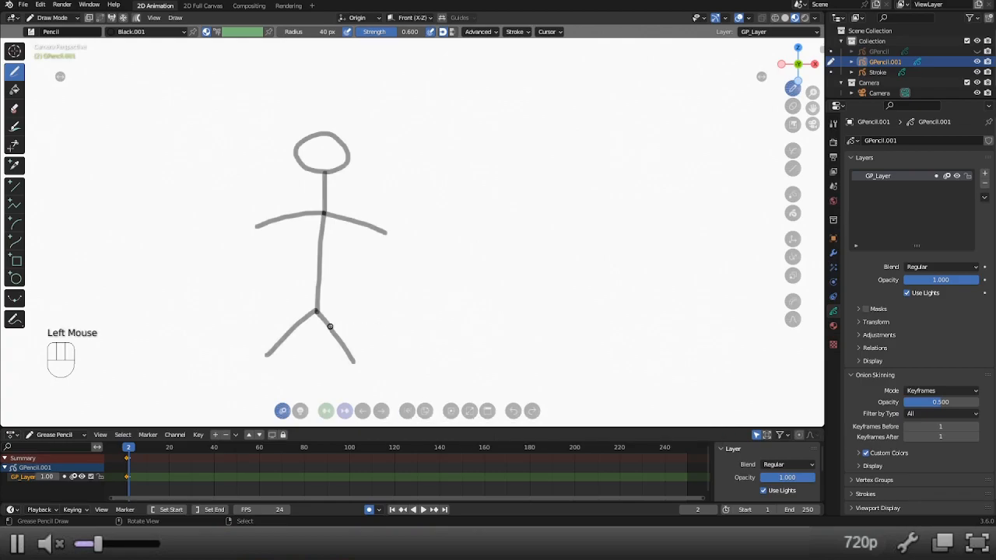
# Rotate the right-hand leg inward on frame 2 and move its upper end back to the hip.
pyautogui.press('r')
pyautogui.press('r')
pyautogui.press('r')
pyautogui.press('r')
pyautogui.press('r')
pyautogui.click(367, 326)
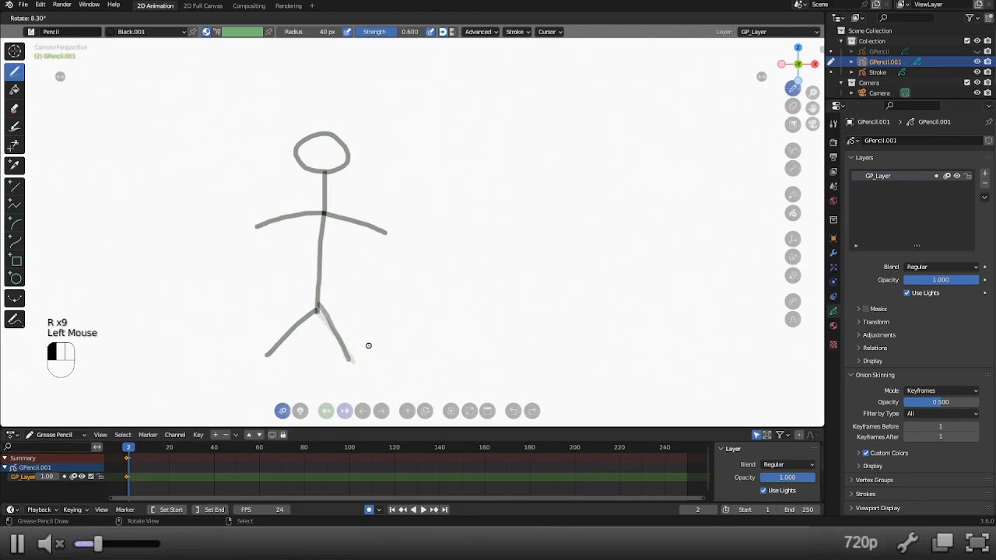
pyautogui.click(361, 352)
pyautogui.press('r')
pyautogui.press('r')
pyautogui.press('g')
pyautogui.click(344, 326)
pyautogui.moveTo(344, 327); pyautogui.dragTo(338, 337)
pyautogui.press('g')
pyautogui.press('g')
pyautogui.press('g')
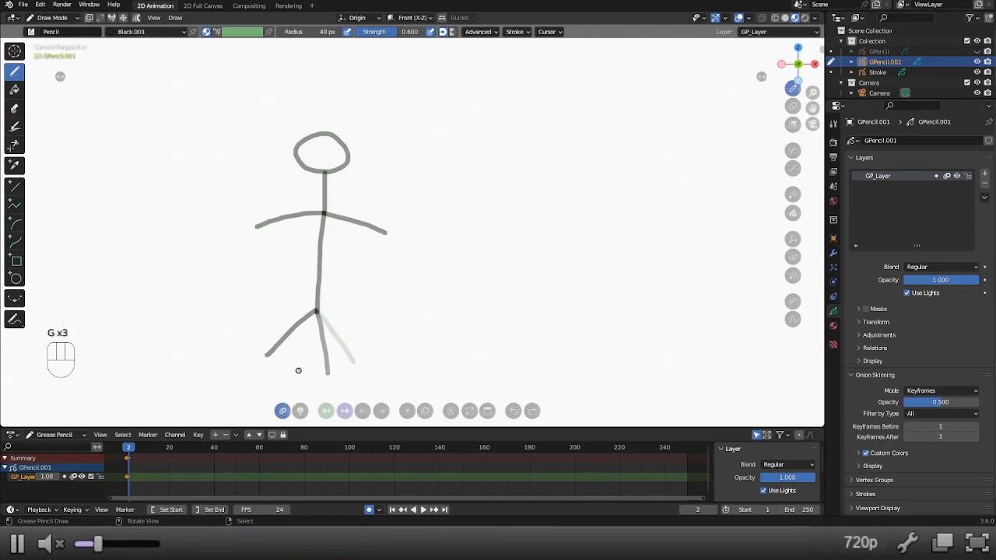
# In Edit Mode, rotate the left-hand leg inward on frame 2 and move its upper end back to the hip.
pyautogui.hotkey('alt', '7')
pyautogui.rightClick(293, 337)
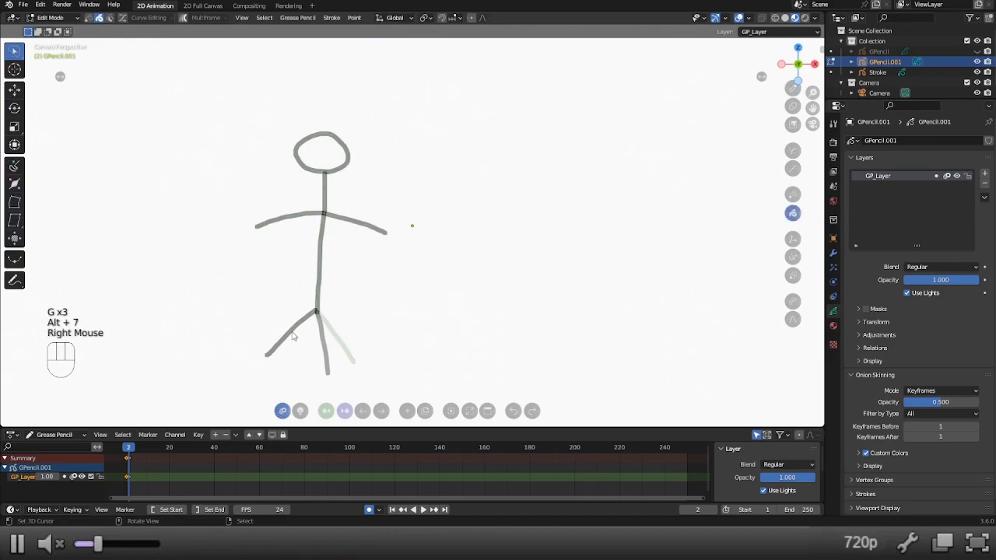
pyautogui.press('r')
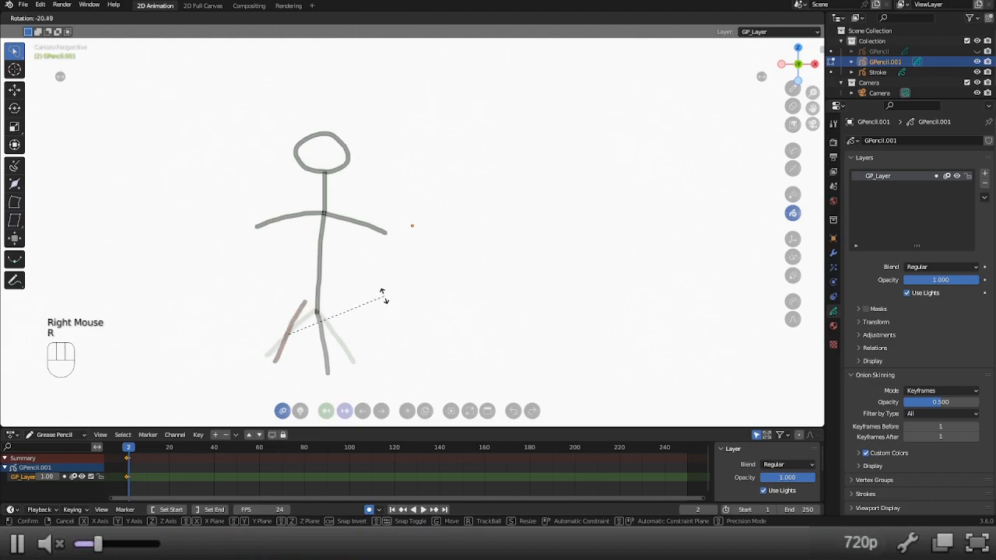
pyautogui.click(382, 294)
pyautogui.press('g')
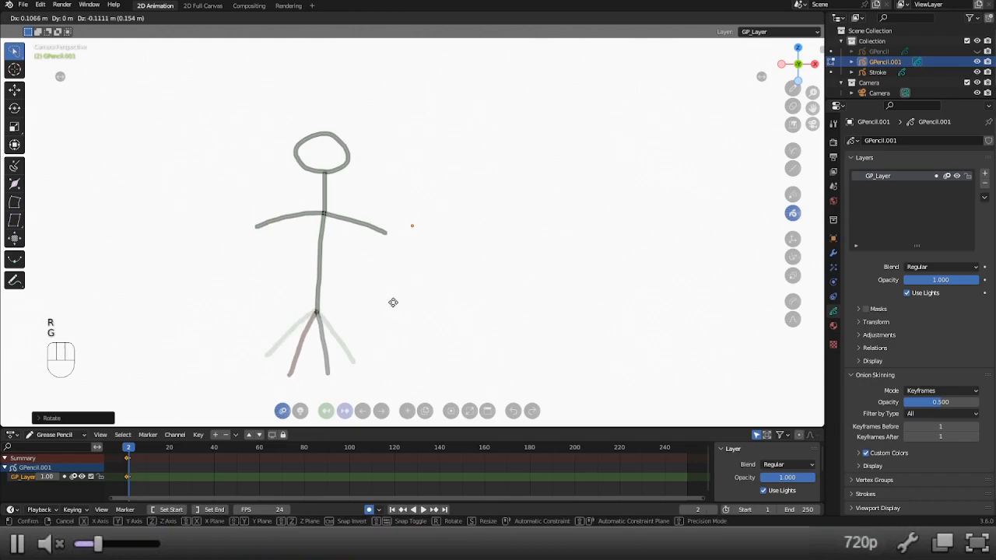
pyautogui.click(394, 306)
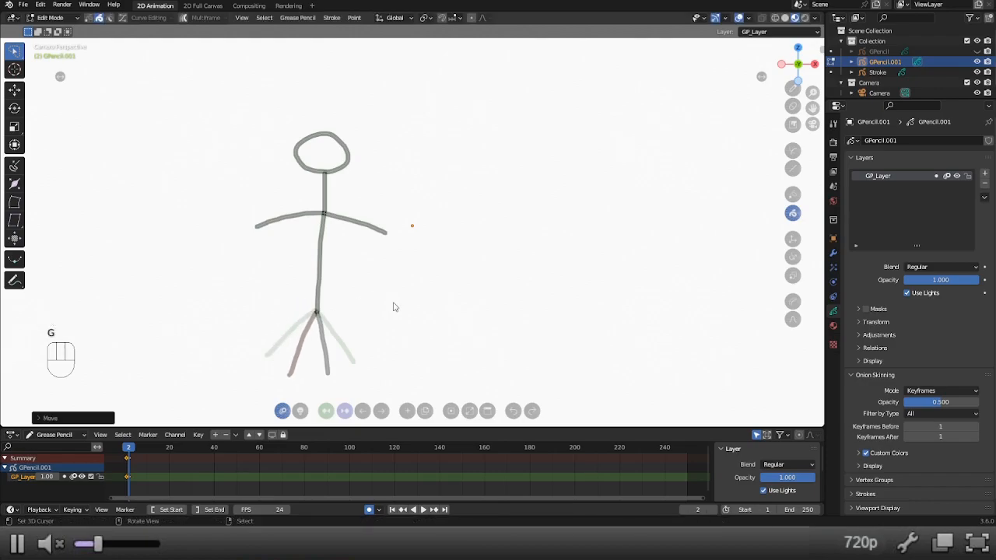
# Go back to frame 1 and delete the stick figure's keyframe on frame 2.
pyautogui.click(127, 449)
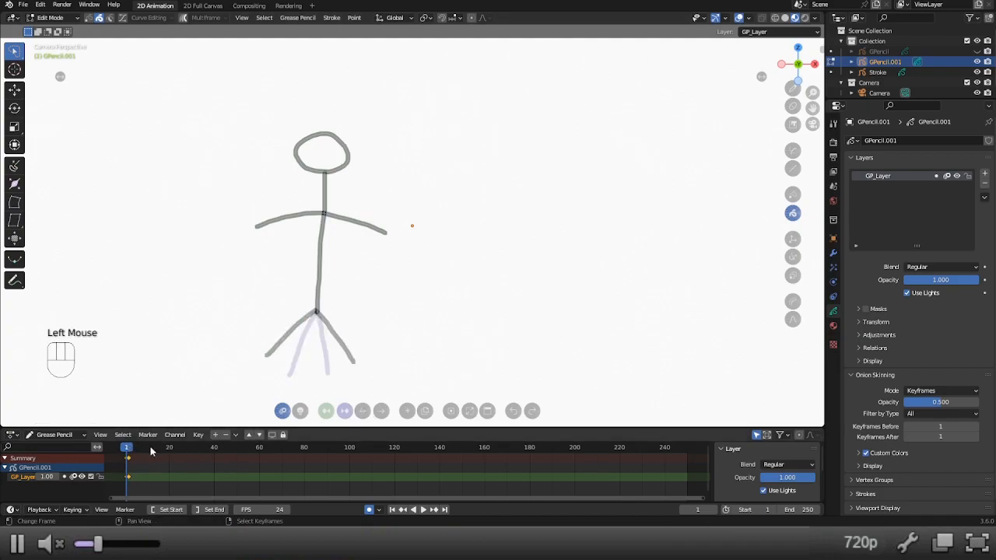
pyautogui.rightClick(130, 461)
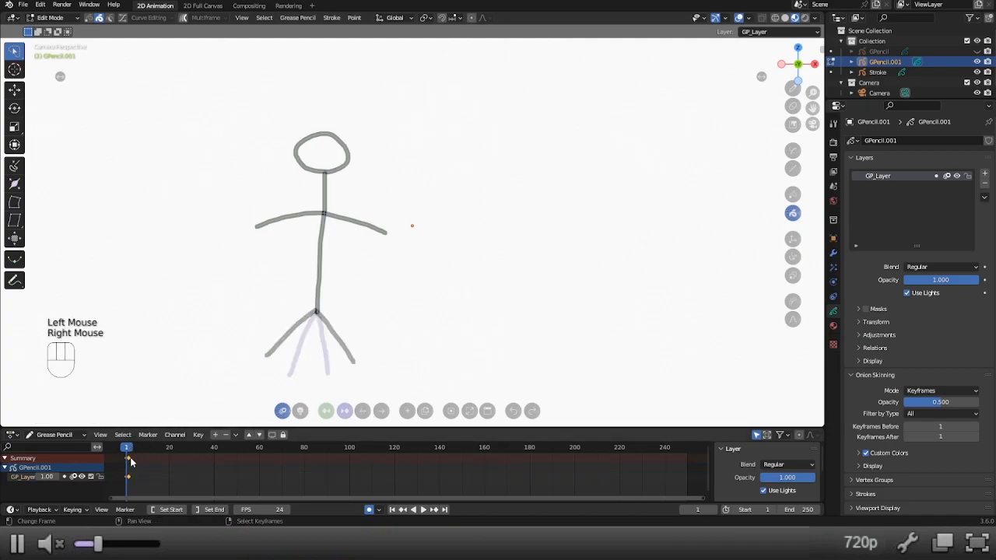
pyautogui.press('x')
pyautogui.click(117, 469)
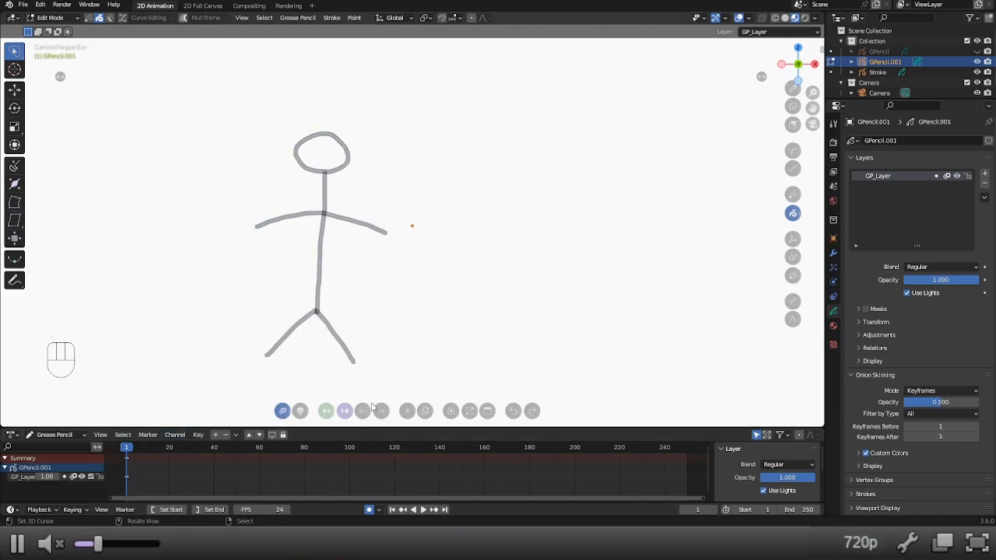
# Return to Draw Mode, advance to frame 2 and duplicate the stick figure's drawing there.
pyautogui.hotkey('alt', '7')
pyautogui.hotkey('alt', '1')
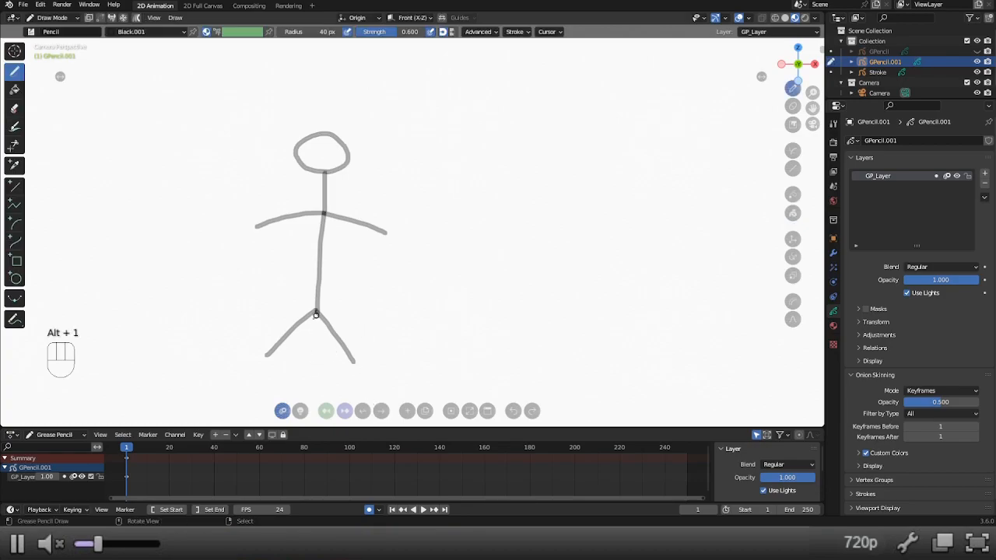
pyautogui.click(381, 411)
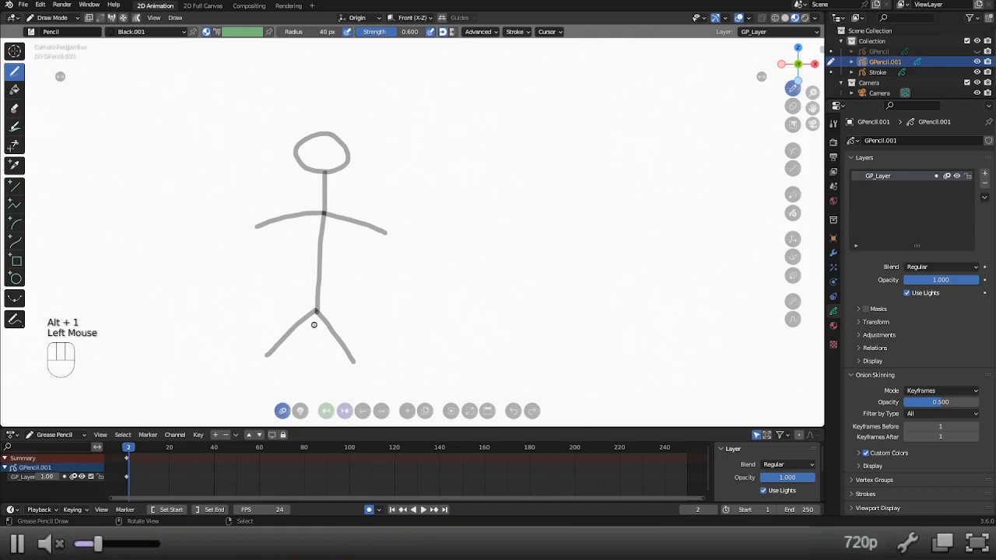
pyautogui.click(425, 410)
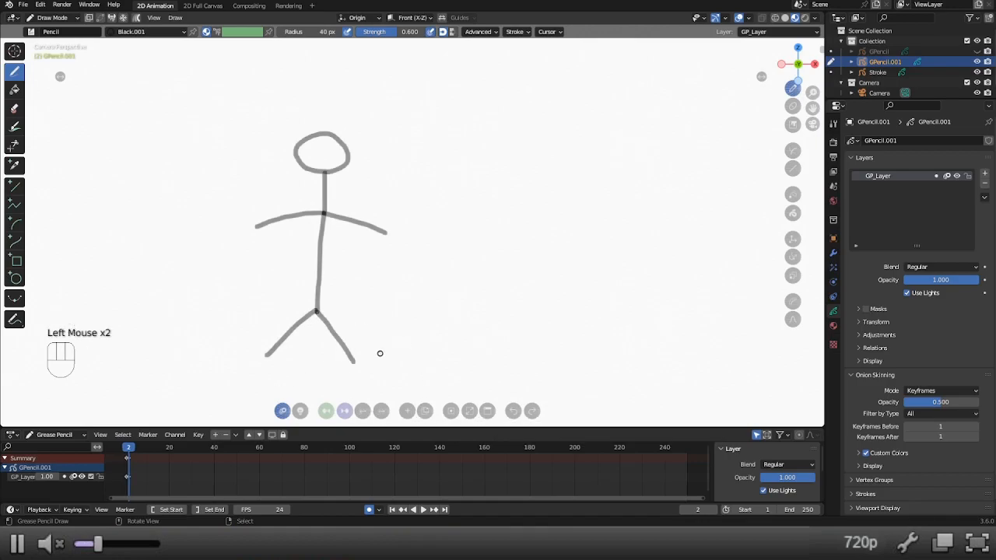
# Delete both legs on frame 2 and redraw them closer together from the hip.
pyautogui.press('x')
pyautogui.press('x')
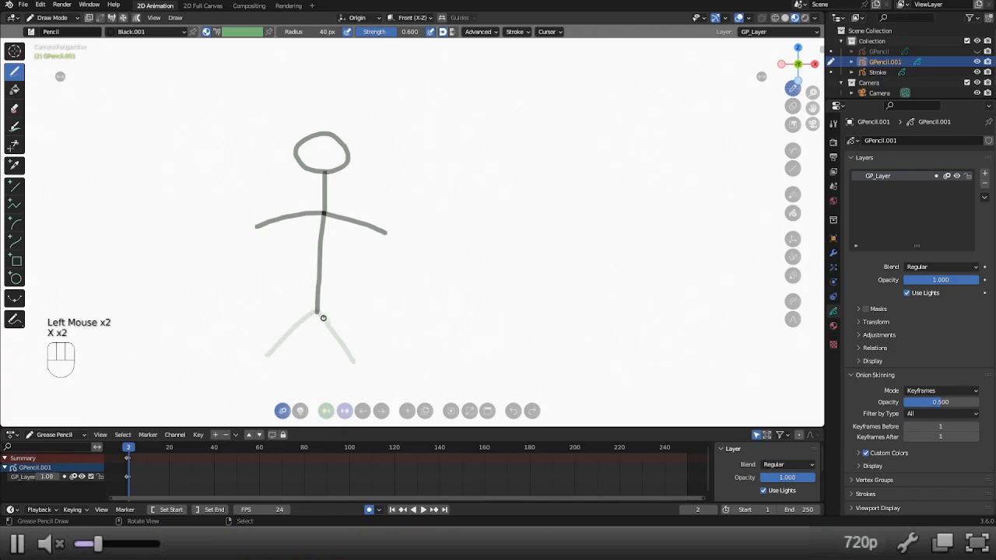
pyautogui.moveTo(317, 312); pyautogui.dragTo(321, 381)
pyautogui.moveTo(315, 311); pyautogui.dragTo(298, 373)
# Duplicate the drawing onto frame 3 and replace both legs with a single nearly vertical leg stroke.
pyautogui.click(380, 412)
pyautogui.click(425, 413)
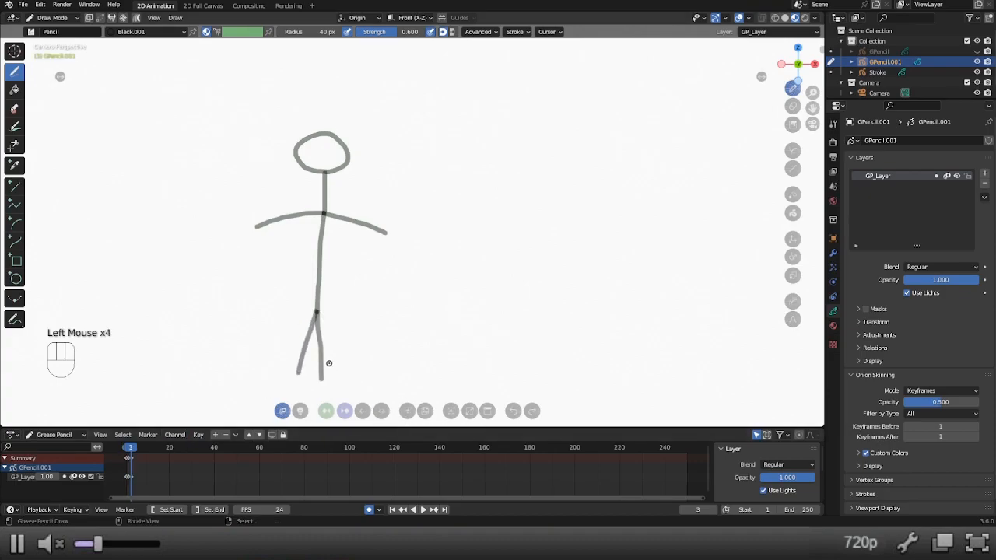
pyautogui.press('x')
pyautogui.press('x')
pyautogui.moveTo(315, 312); pyautogui.dragTo(320, 382)
pyautogui.hotkey('ctrl', 'z')
pyautogui.moveTo(317, 310); pyautogui.dragTo(319, 369)
pyautogui.hotkey('ctrl', 'z')
pyautogui.moveTo(316, 311); pyautogui.dragTo(313, 380)
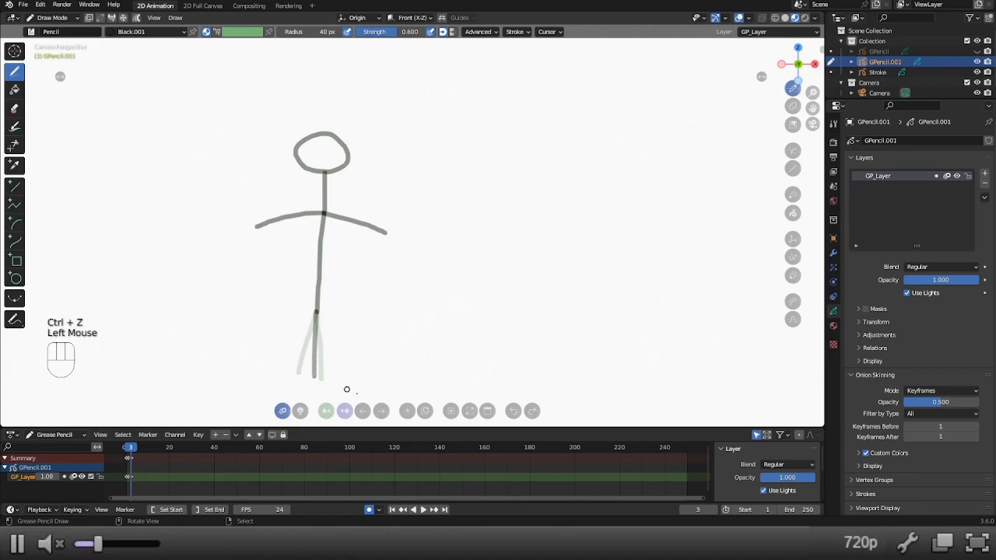
# Duplicate the drawing onto frame 4 and replace the single leg with two moderately spread legs.
pyautogui.click(381, 411)
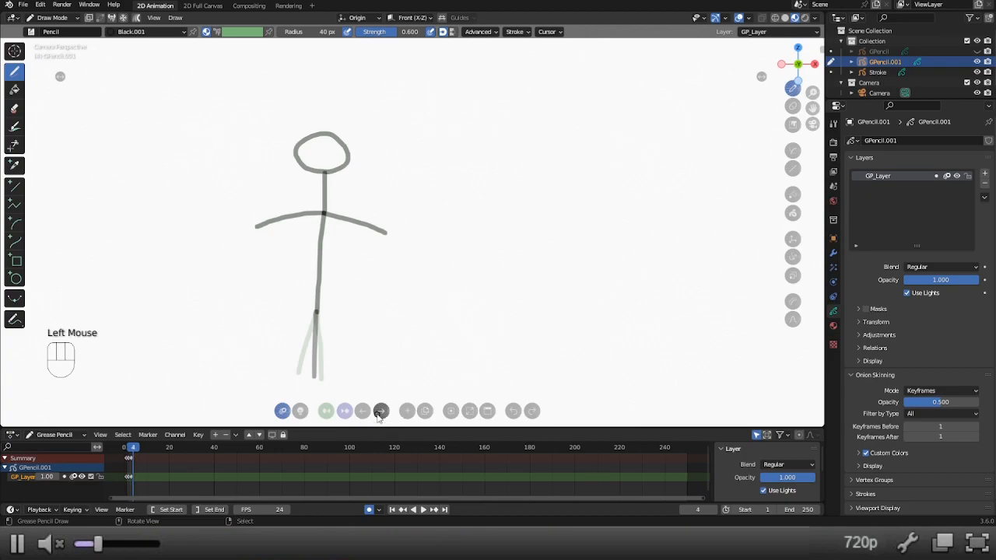
pyautogui.click(424, 411)
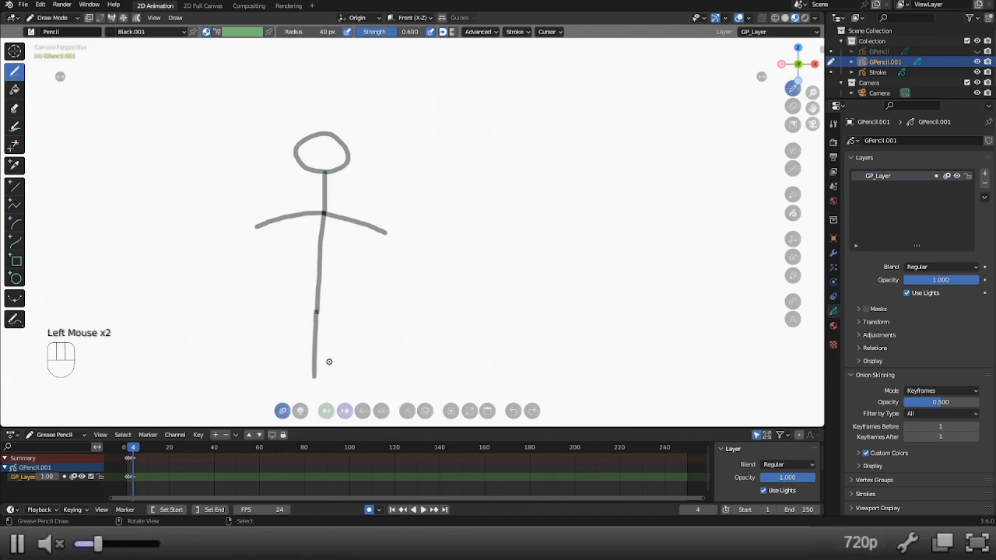
pyautogui.press('x')
pyautogui.moveTo(317, 311); pyautogui.dragTo(302, 360)
pyautogui.moveTo(317, 313); pyautogui.dragTo(346, 365)
# Duplicate the drawing onto frame 5 and delete both of its legs.
pyautogui.click(382, 412)
pyautogui.click(426, 412)
pyautogui.press('x')
pyautogui.press('x')
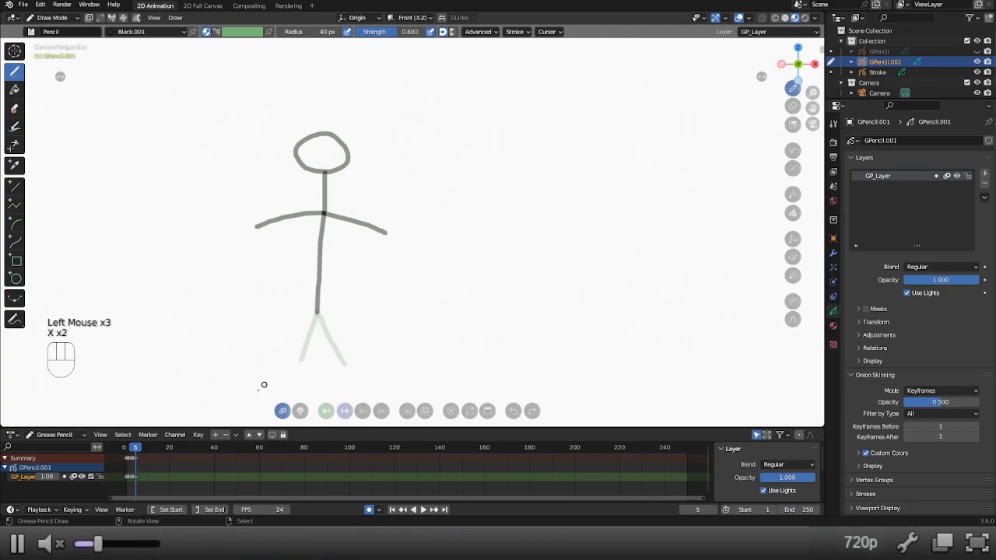
# Duplicate the first keyframe and place the copy on frame 5, replacing the drawing there.
pyautogui.rightClick(128, 459)
pyautogui.hotkey('shift', 'd')
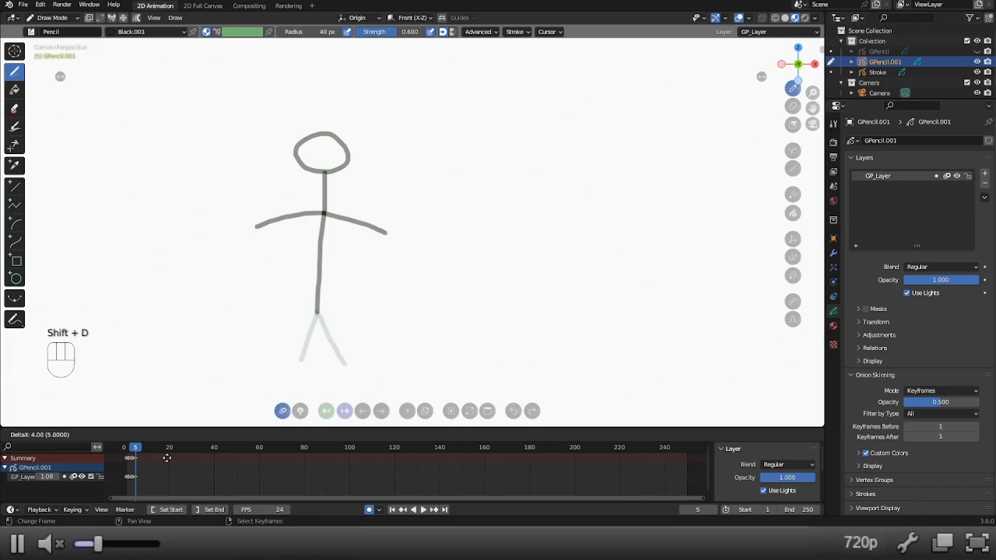
pyautogui.click(167, 460)
pyautogui.moveTo(132, 452); pyautogui.dragTo(137, 456)
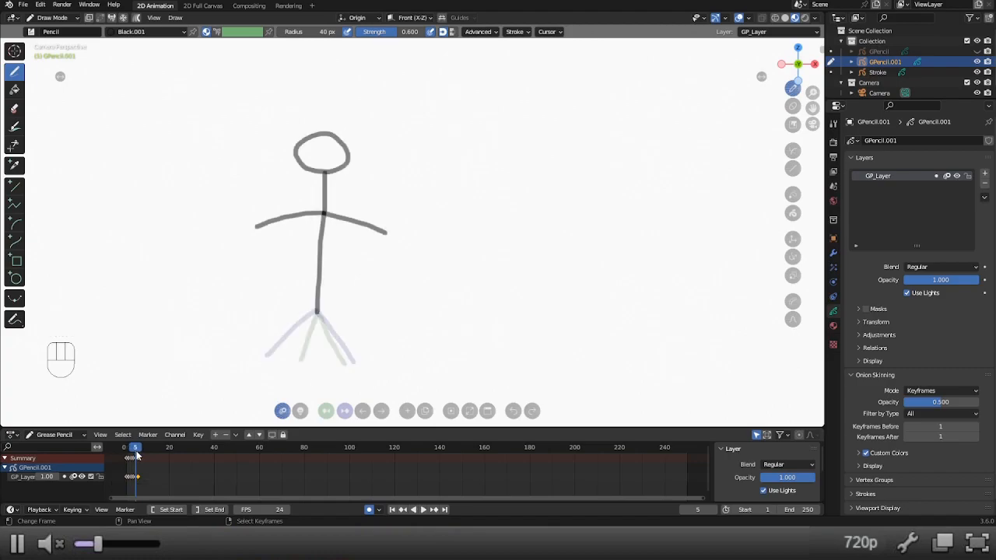
pyautogui.rightClick(138, 459)
pyautogui.rightClick(138, 460)
pyautogui.press('x')
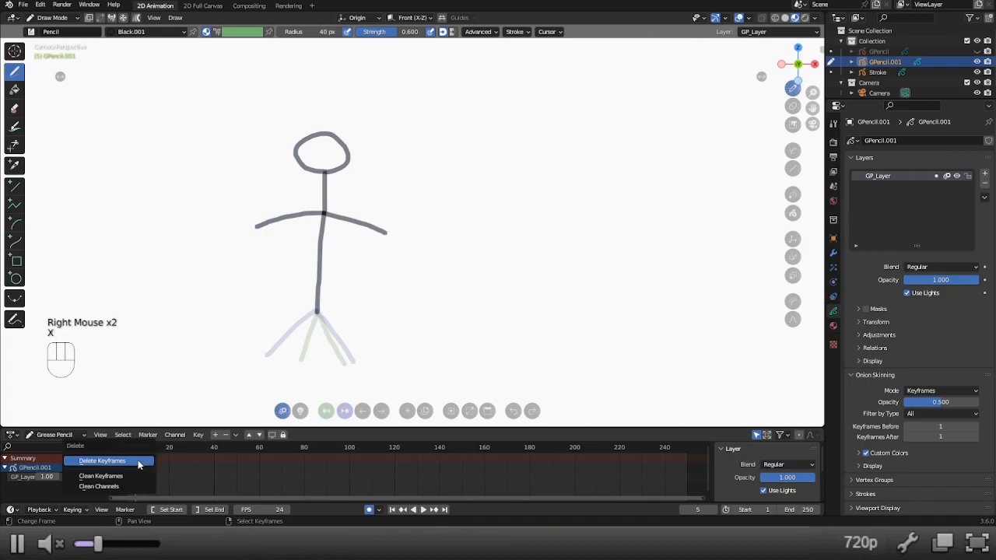
pyautogui.rightClick(138, 460)
pyautogui.press('g')
pyautogui.click(139, 457)
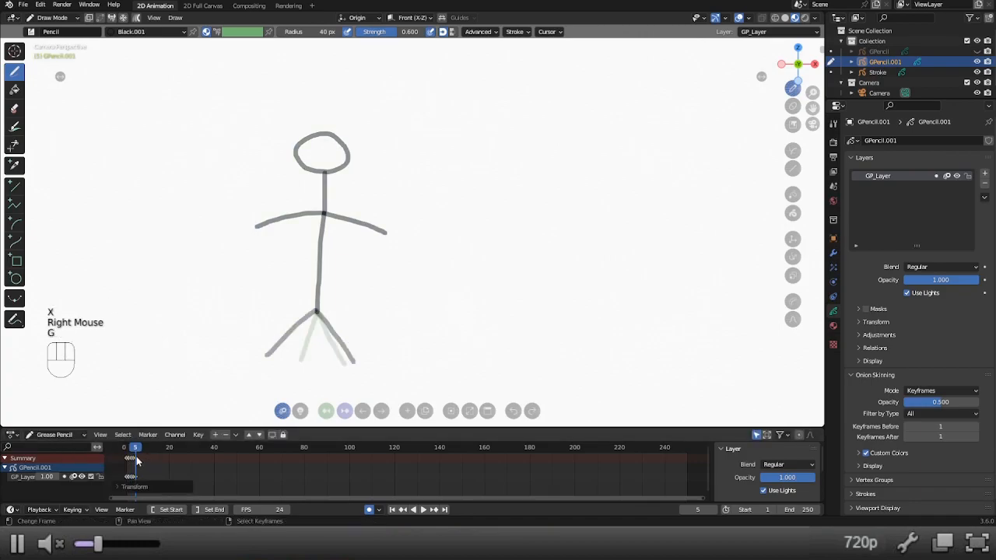
# Go to frame 2, delete both arms and redraw them sloping downward from the shoulder point.
pyautogui.moveTo(129, 456); pyautogui.dragTo(130, 454)
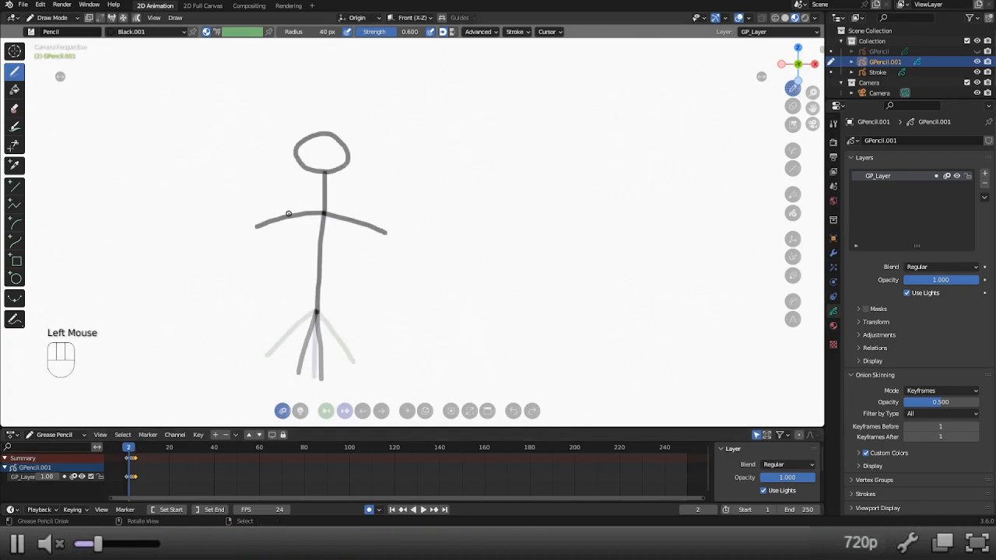
pyautogui.press('x')
pyautogui.press('x')
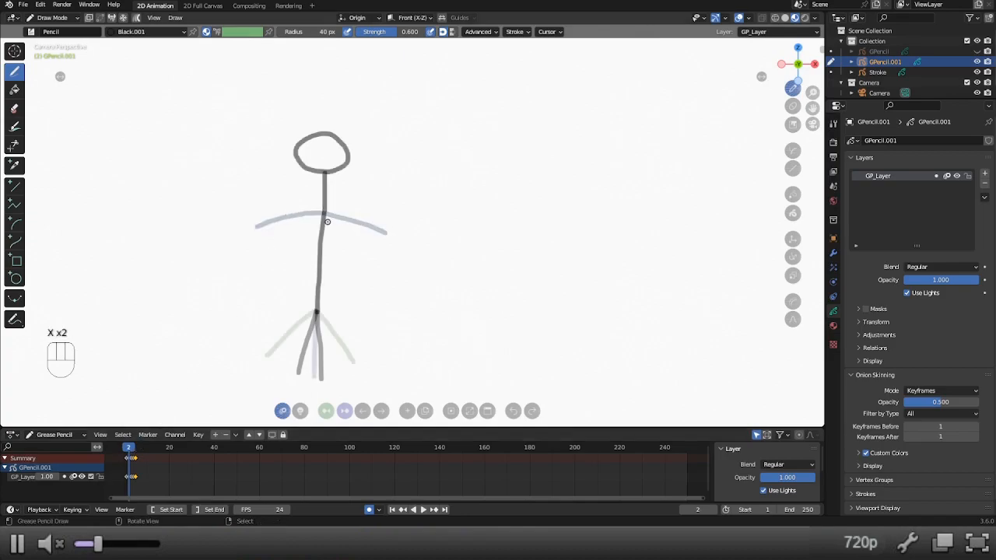
pyautogui.moveTo(323, 214); pyautogui.dragTo(363, 274)
pyautogui.moveTo(323, 214); pyautogui.dragTo(267, 258)
# Advance to frame 3 and delete both of the stick figure's arms.
pyautogui.click(380, 412)
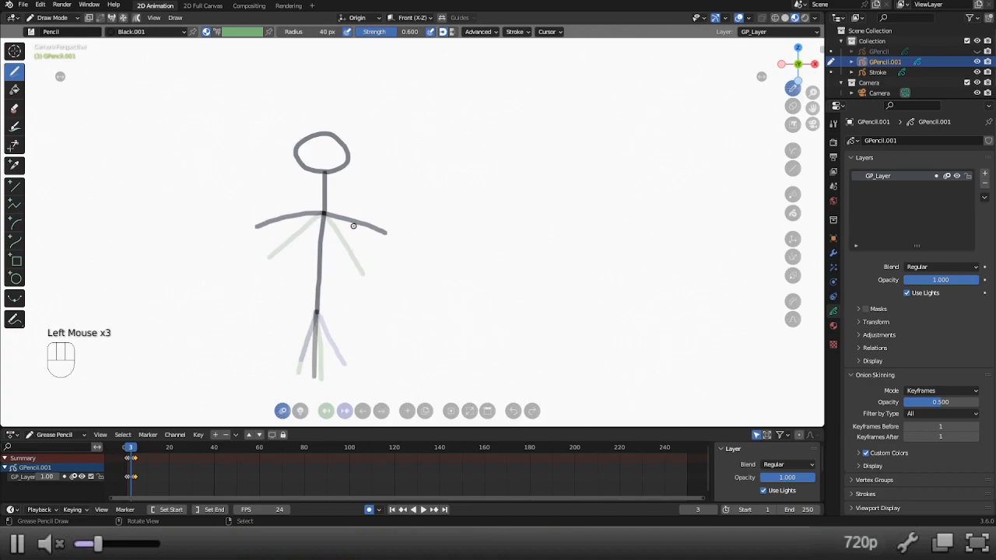
pyautogui.press('x')
pyautogui.press('x')
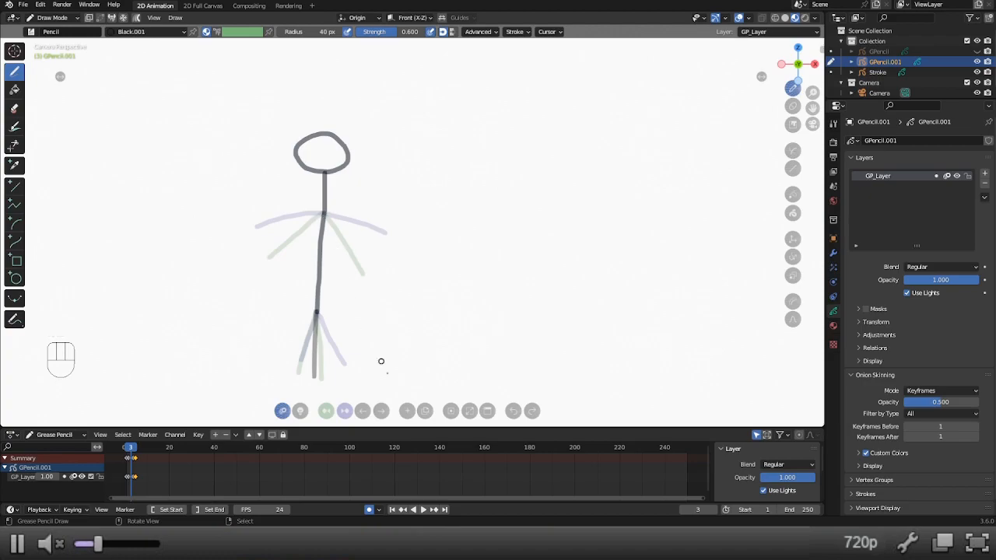
# Advance to frame 4, delete both arms and redraw them hanging lower from the shoulder point.
pyautogui.click(382, 411)
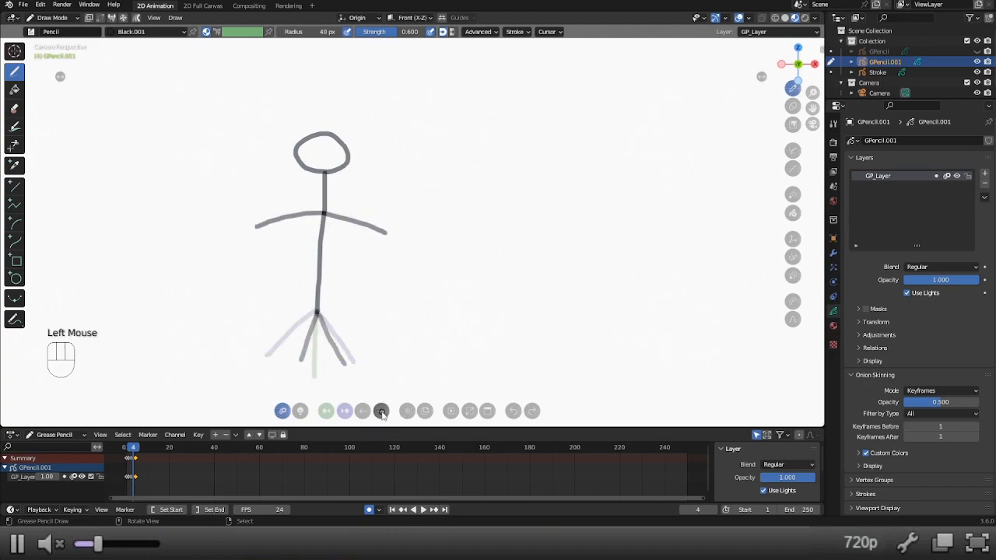
pyautogui.press('x')
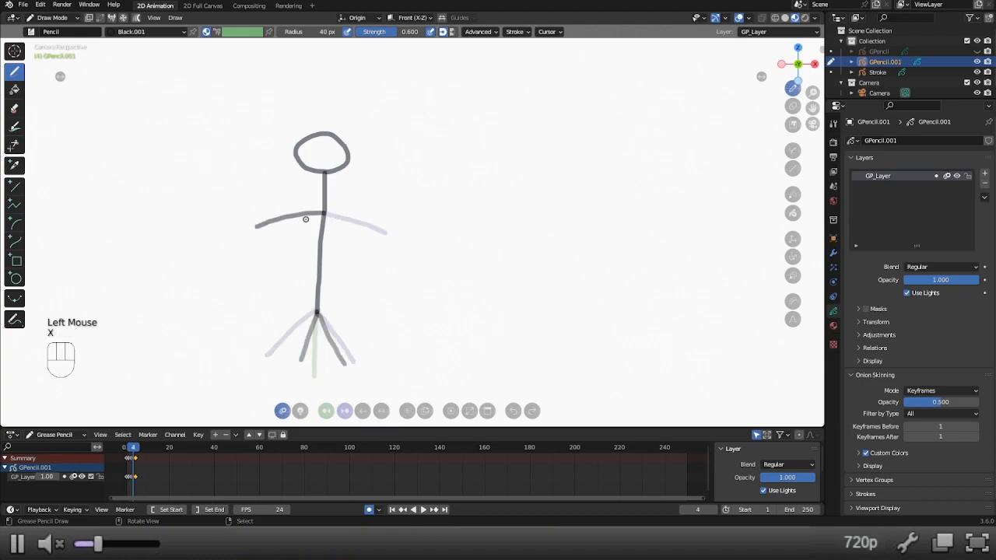
pyautogui.press('x')
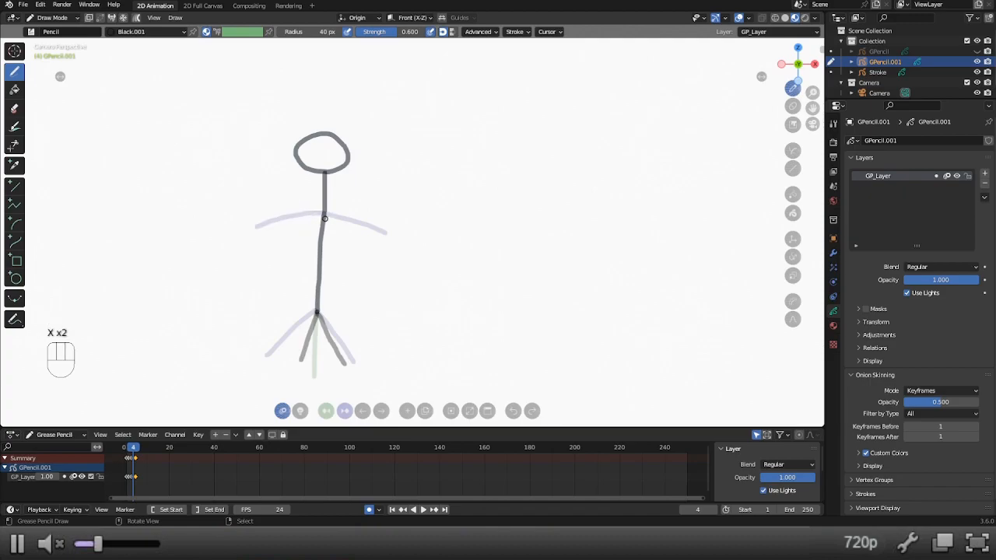
pyautogui.moveTo(325, 214); pyautogui.dragTo(280, 271)
pyautogui.moveTo(324, 215); pyautogui.dragTo(356, 284)
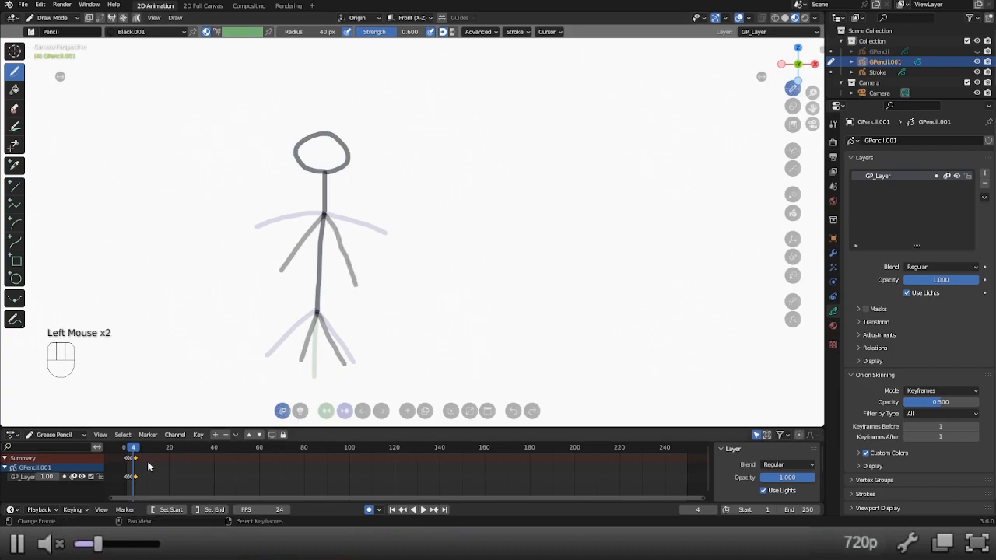
# Review the stick figure's poses on frames 5, 1 and 2.
pyautogui.moveTo(134, 449)
pyautogui.mouseDown()
pyautogui.moveTo(125, 449)
pyautogui.moveTo(136, 447)
pyautogui.mouseUp()
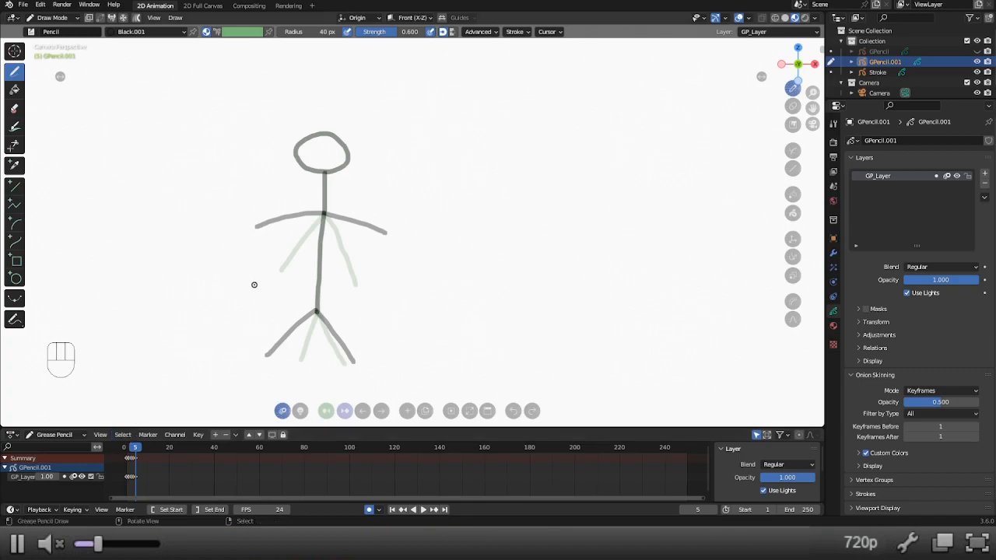
pyautogui.click(126, 452)
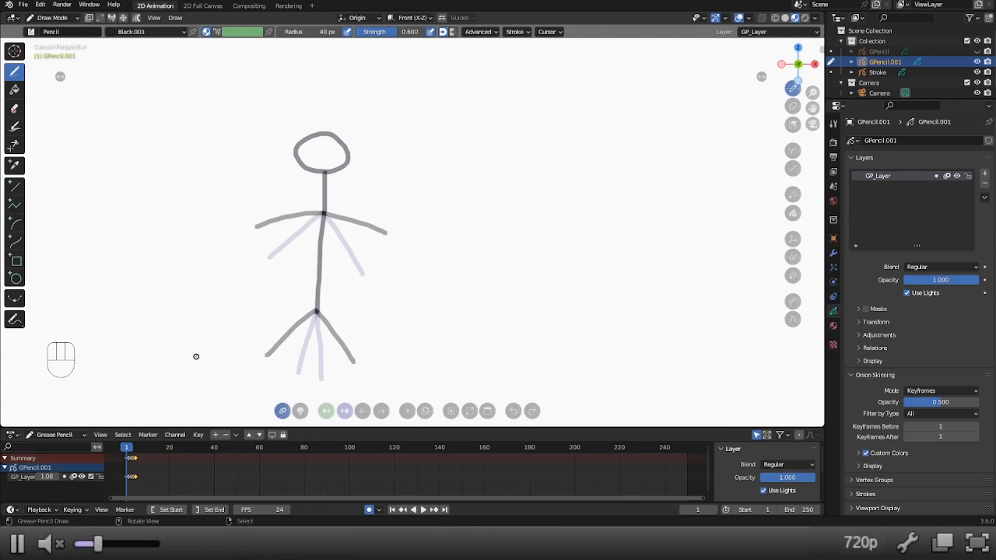
pyautogui.click(382, 412)
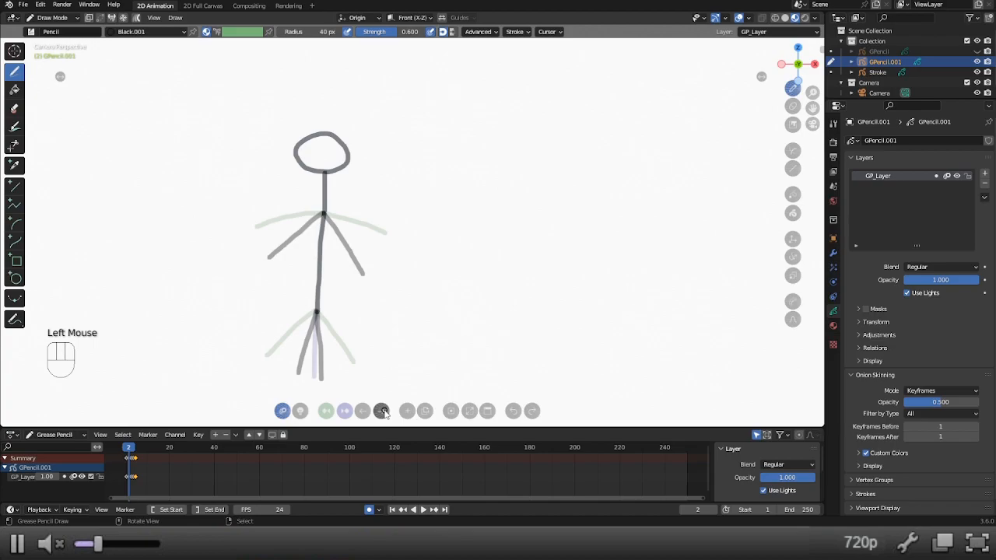
# Turn on multiframe editing and select only the stick figure's keyframes at frames 2 to 5.
pyautogui.click(137, 19)
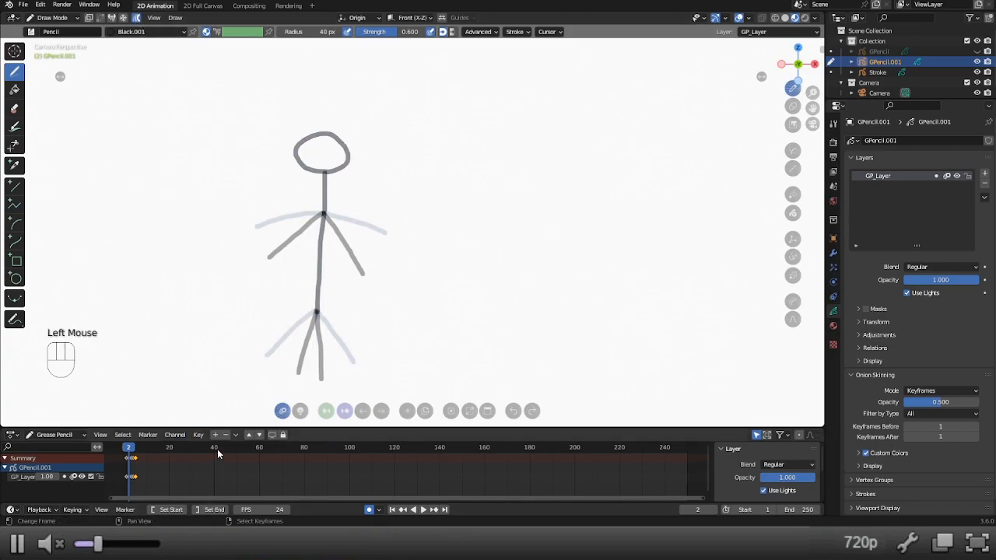
pyautogui.hotkey('alt', 'a')
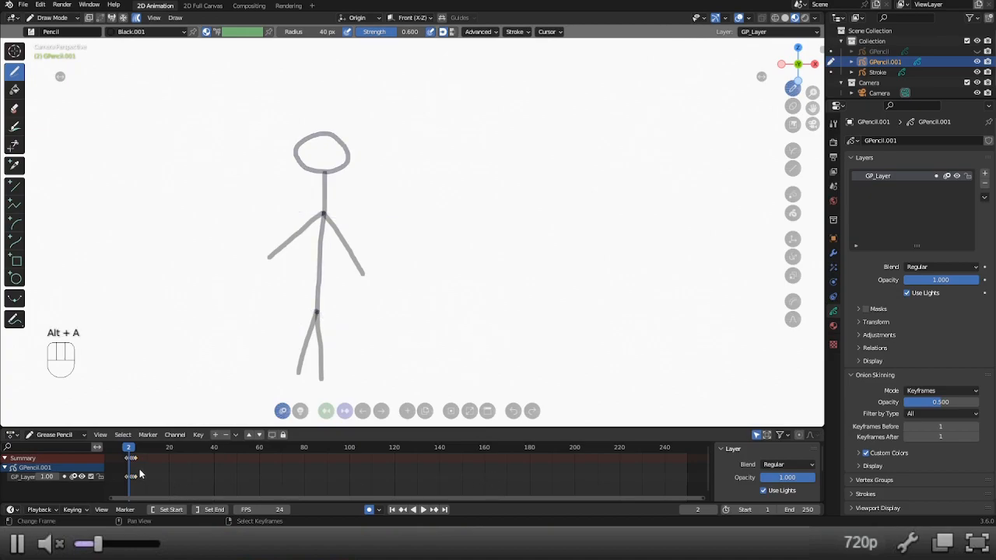
pyautogui.scroll(3, 129, 466)
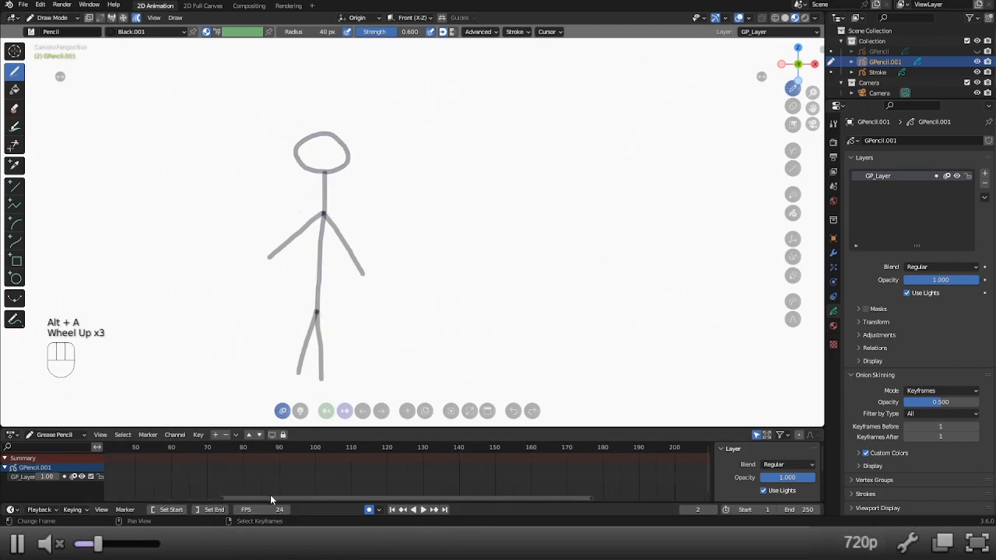
pyautogui.scroll(-4, 261, 494)
pyautogui.scroll(3, 125, 483)
pyautogui.scroll(-3, 117, 482)
pyautogui.scroll(5, 115, 484)
pyautogui.scroll(1, 117, 480)
pyautogui.scroll(-5, 144, 475)
pyautogui.scroll(2, 150, 473)
pyautogui.scroll(1, 150, 473)
pyautogui.scroll(-2, 150, 473)
pyautogui.keyDown('ctrl'); pyautogui.scroll(2, 149, 468); pyautogui.keyUp('ctrl')
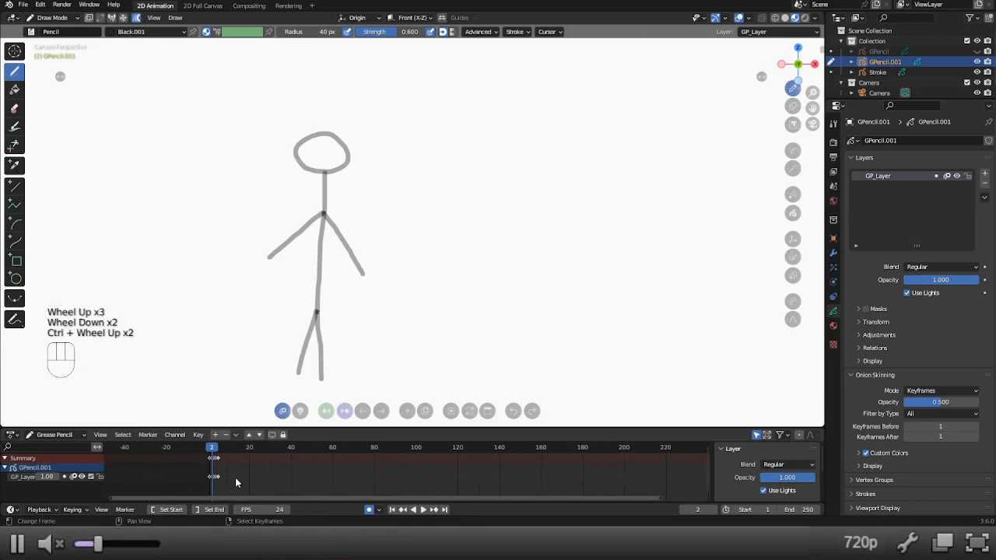
pyautogui.scroll(3, 234, 477)
pyautogui.moveTo(231, 476); pyautogui.dragTo(333, 474, button='middle')
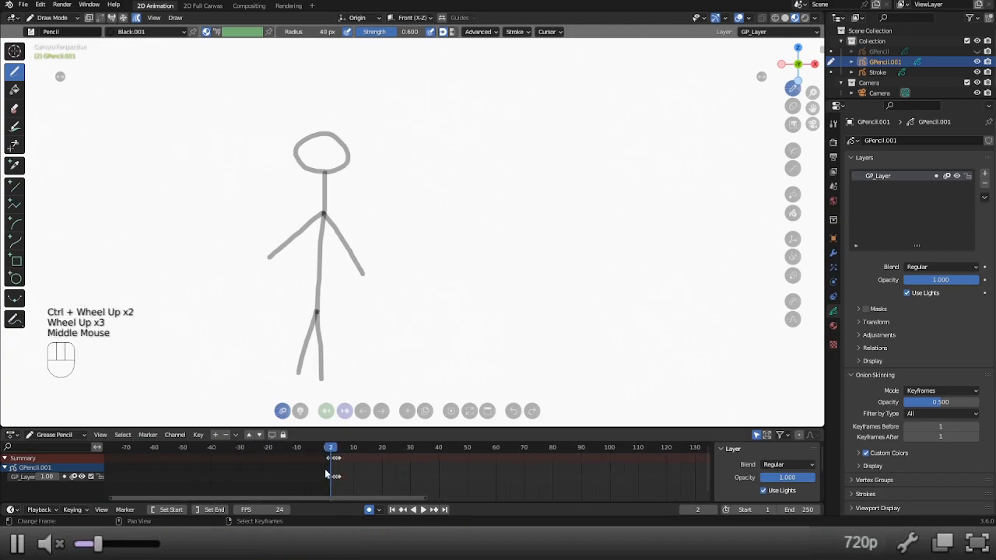
pyautogui.scroll(7, 331, 474)
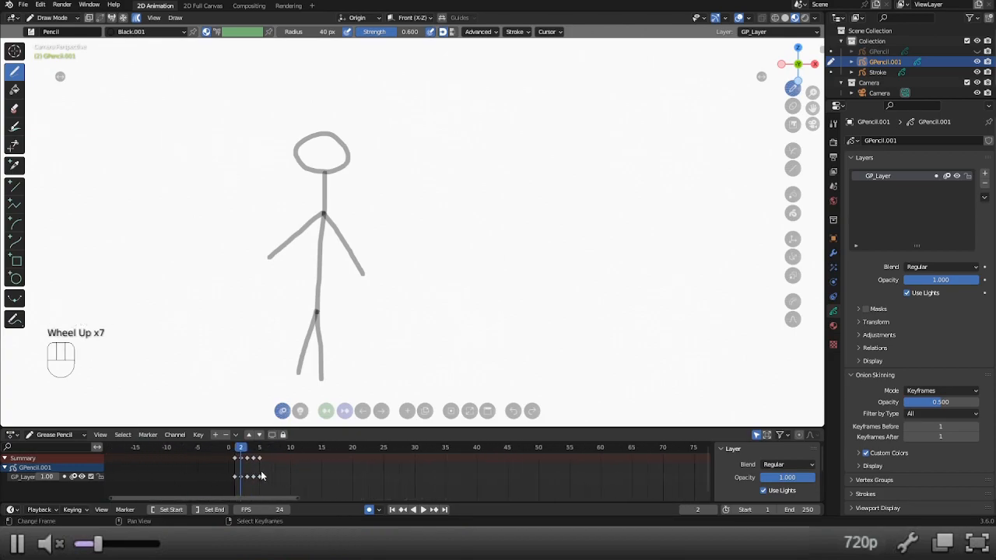
pyautogui.press('b')
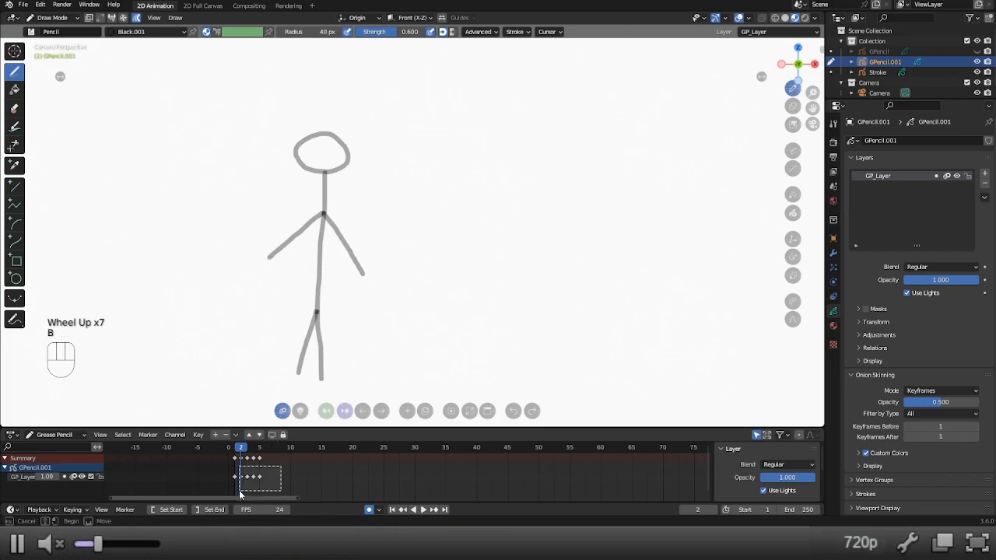
pyautogui.moveTo(239, 495); pyautogui.dragTo(235, 497)
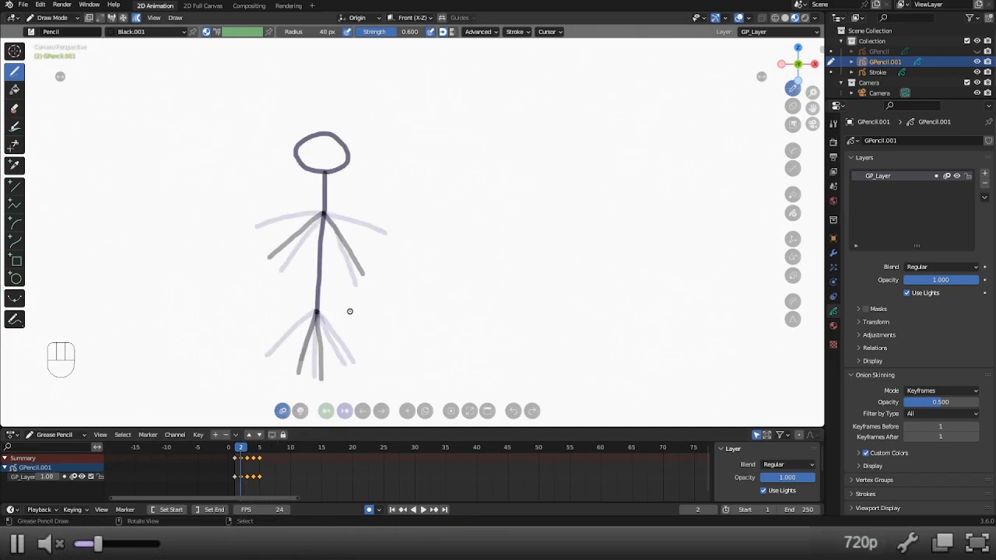
# Switch to Edit Mode, select all strokes on the chosen frames and try moving the figure.
pyautogui.hotkey('alt', '7')
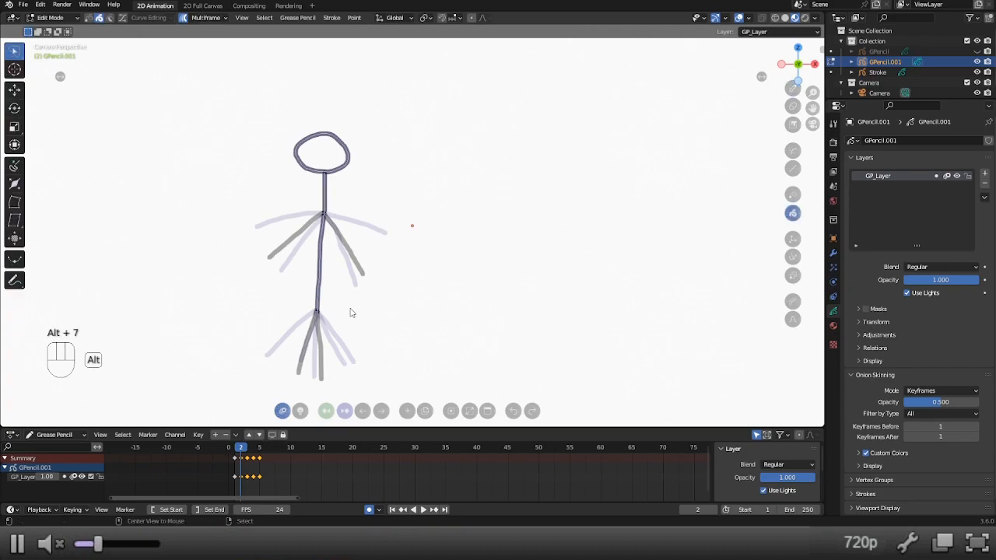
pyautogui.press('a')
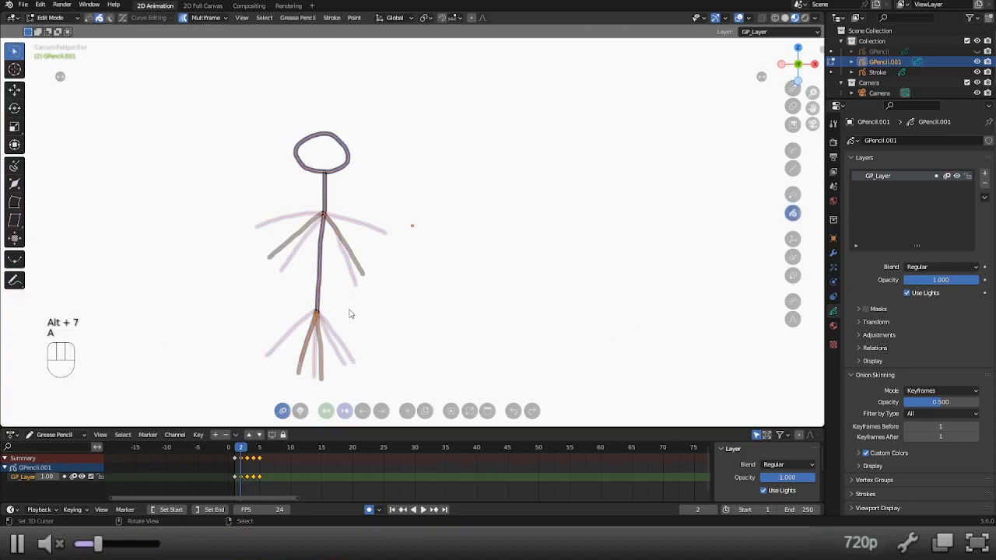
pyautogui.press('g')
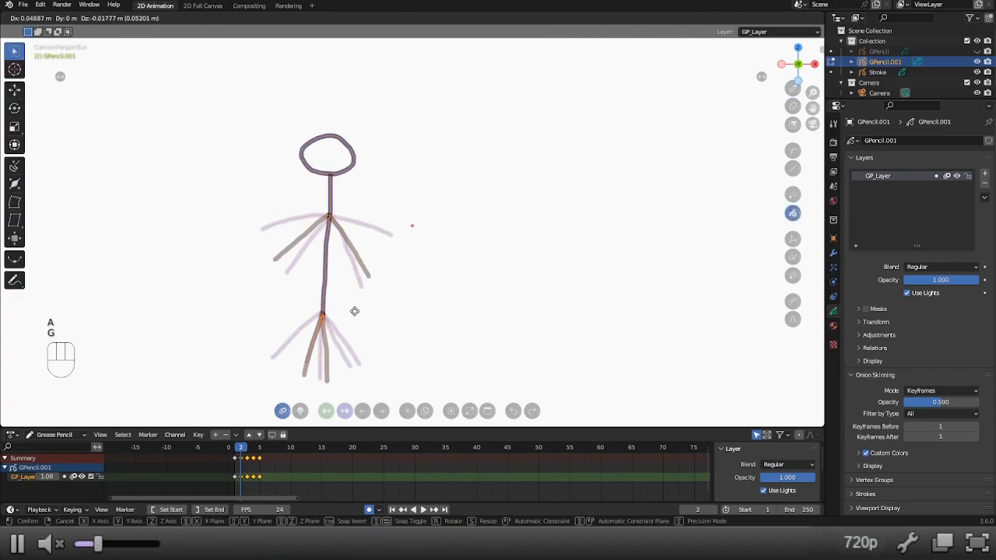
pyautogui.rightClick(389, 296)
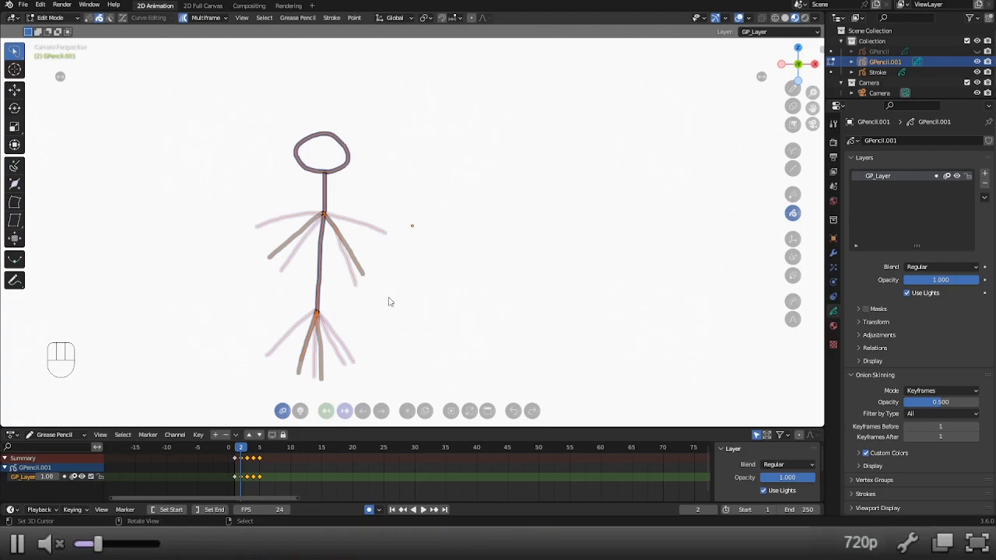
# Deselect all strokes and keyframes, and select the keyframes at frames 2 to 5 again.
pyautogui.hotkey('alt', 'a')
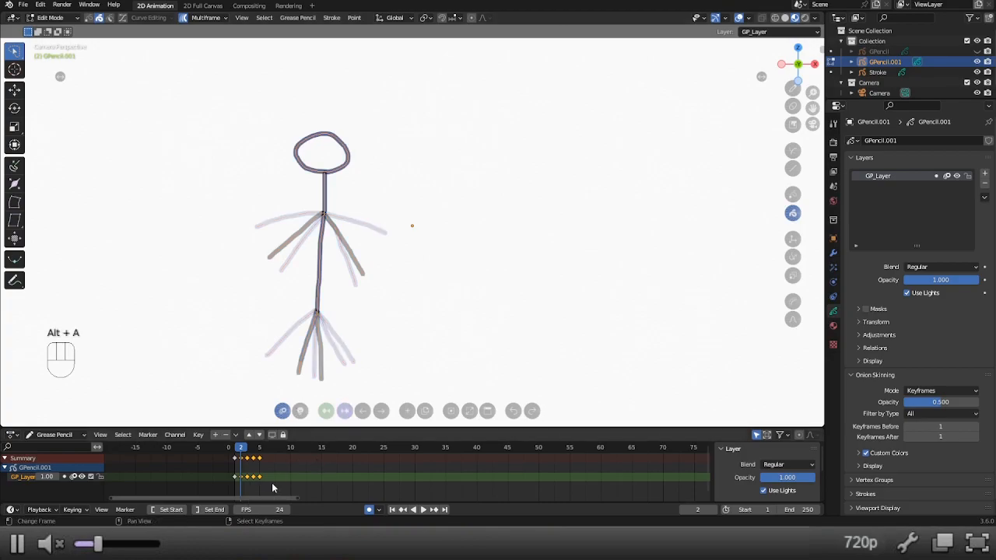
pyautogui.hotkey('alt', 'a')
pyautogui.press('b')
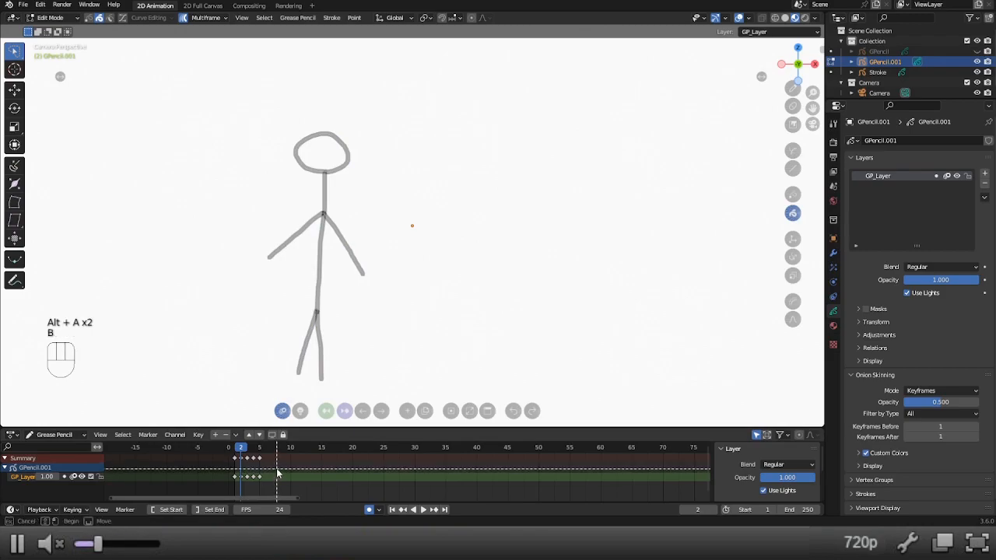
pyautogui.moveTo(276, 469); pyautogui.dragTo(237, 492)
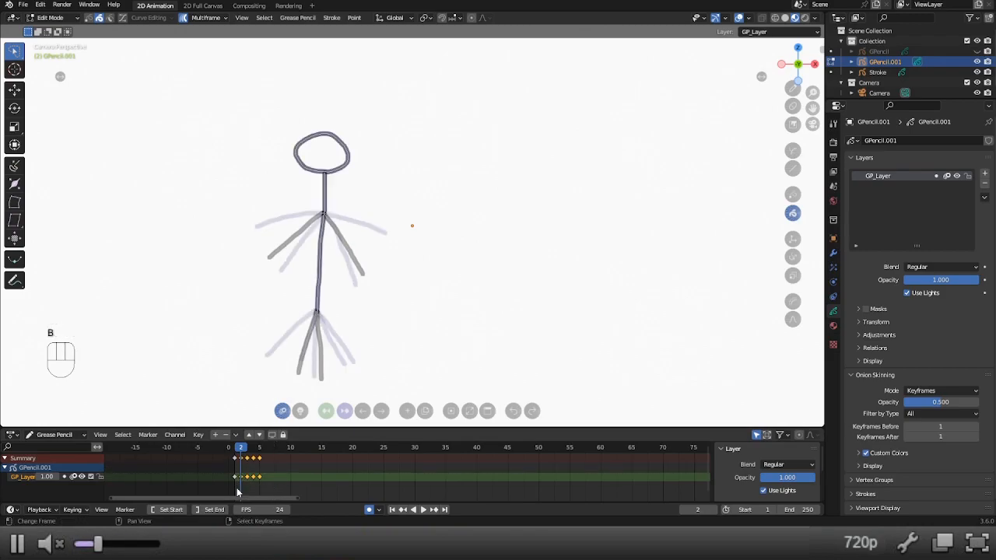
# Select all strokes and move the stick figure to the right on frames 2 to 5 together.
pyautogui.press('a')
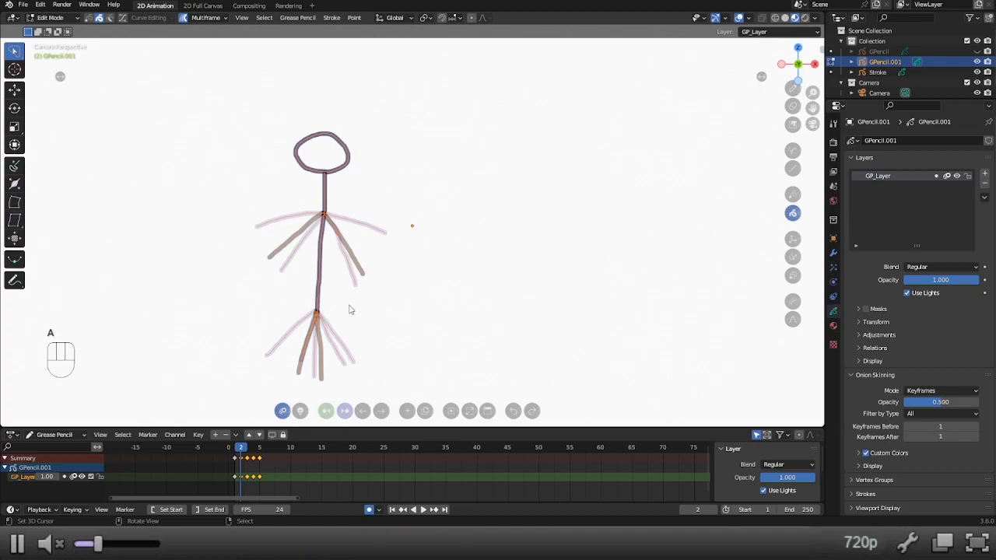
pyautogui.press('g')
pyautogui.click(398, 305)
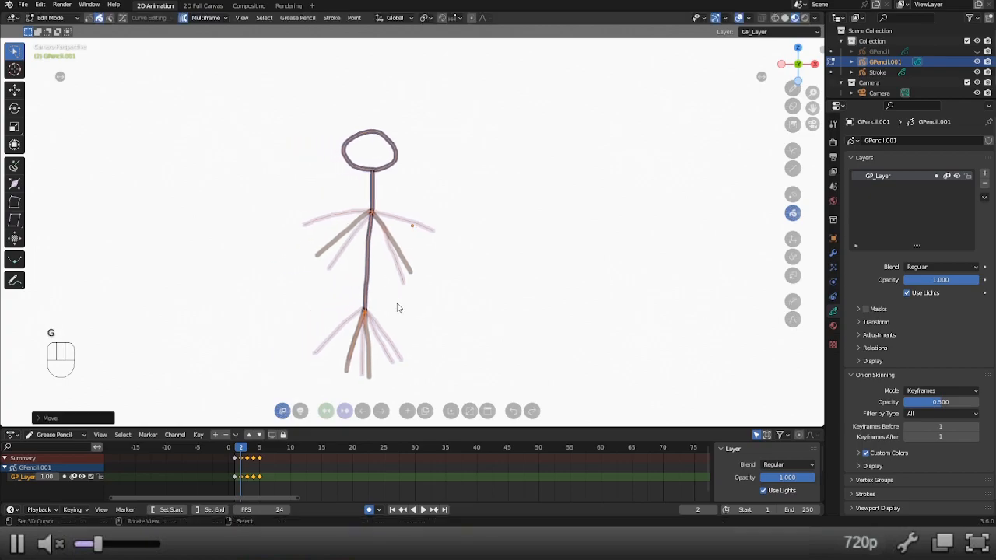
pyautogui.moveTo(239, 453); pyautogui.dragTo(240, 453)
pyautogui.press('g')
pyautogui.click(462, 270)
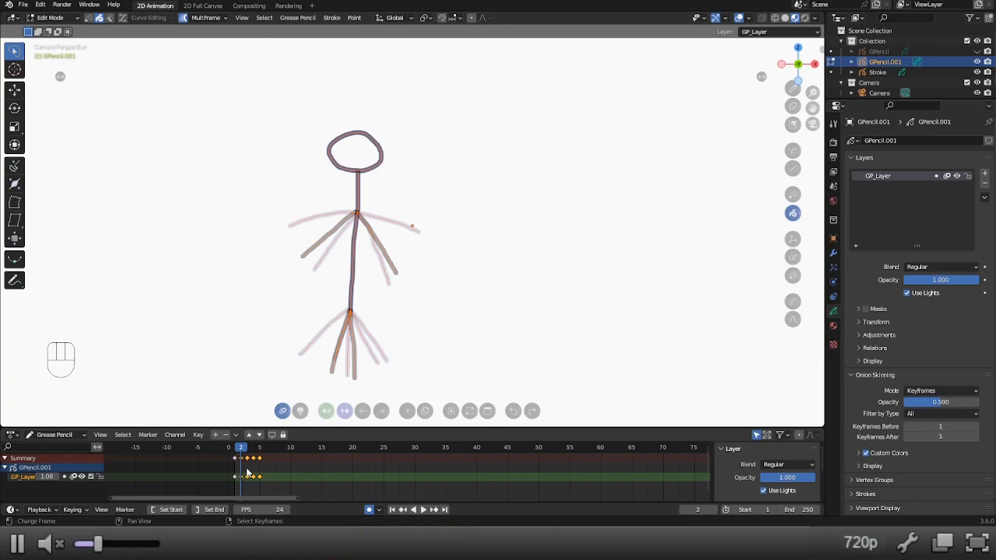
# Remove frame 2 from the keyframe selection, go to frame 3 and move the figure farther right on frames 3 to 5.
pyautogui.keyDown('shift'); pyautogui.rightClick(244, 465); pyautogui.keyUp('shift')
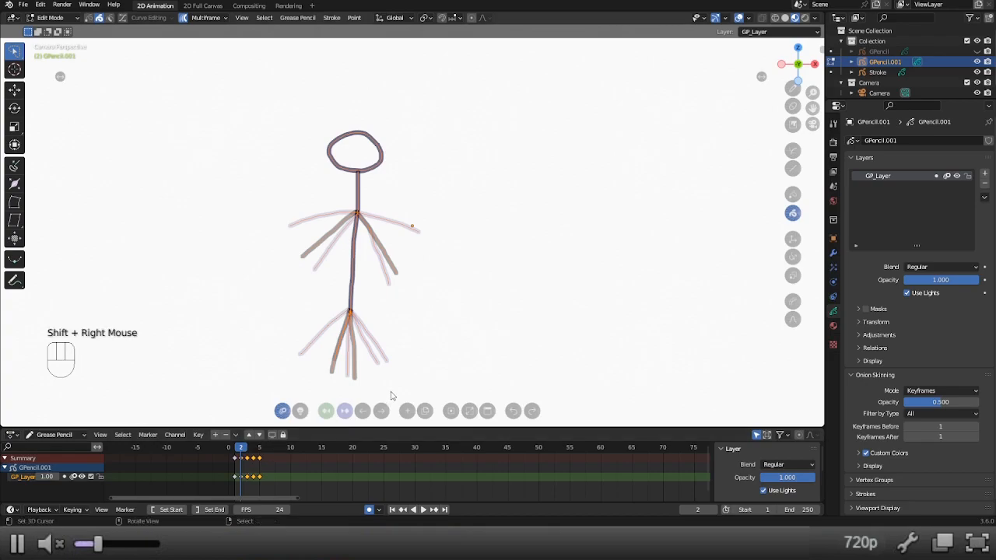
pyautogui.click(249, 450)
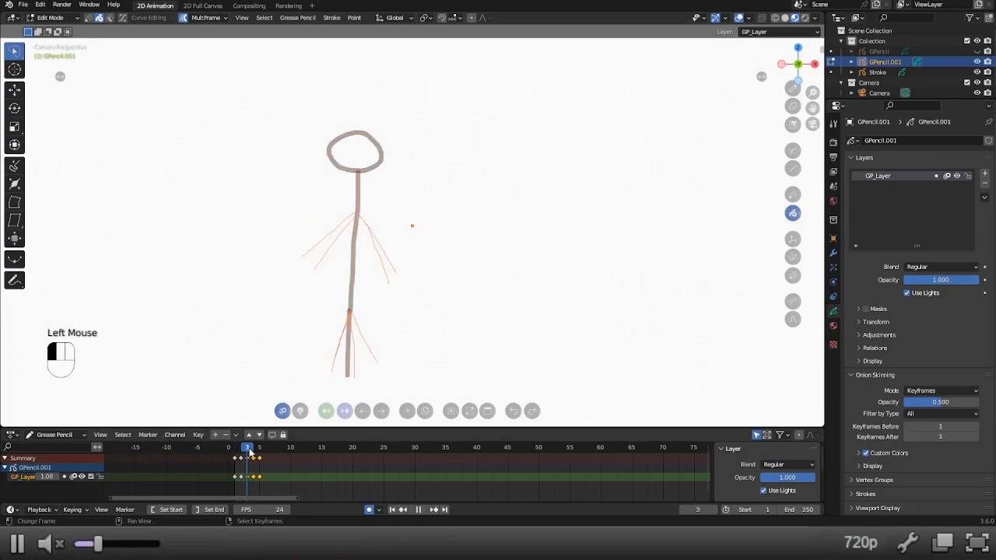
pyautogui.press('g')
pyautogui.click(400, 332)
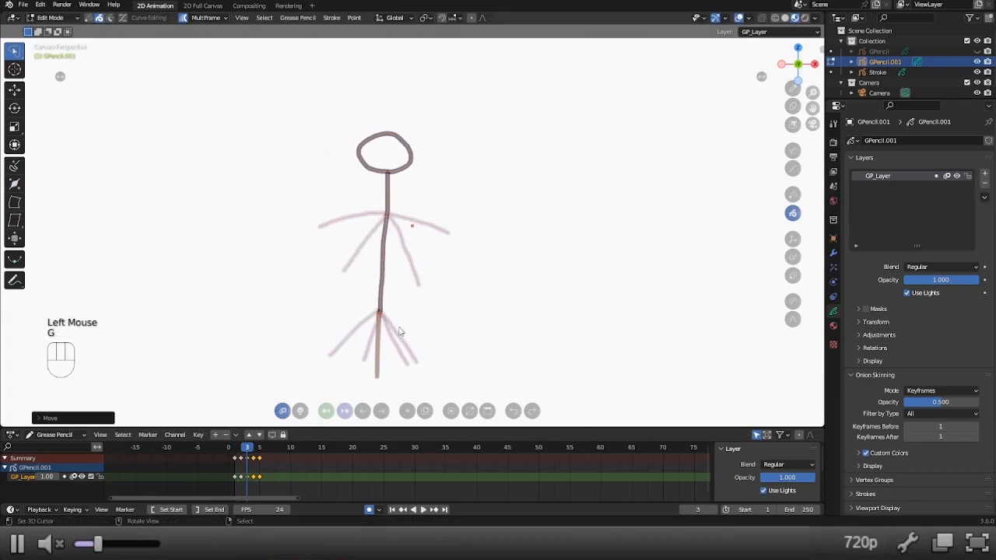
# Remove frame 3 from the keyframe selection, go to frame 4 and move the figure farther right on frames 4 and 5.
pyautogui.click(241, 451)
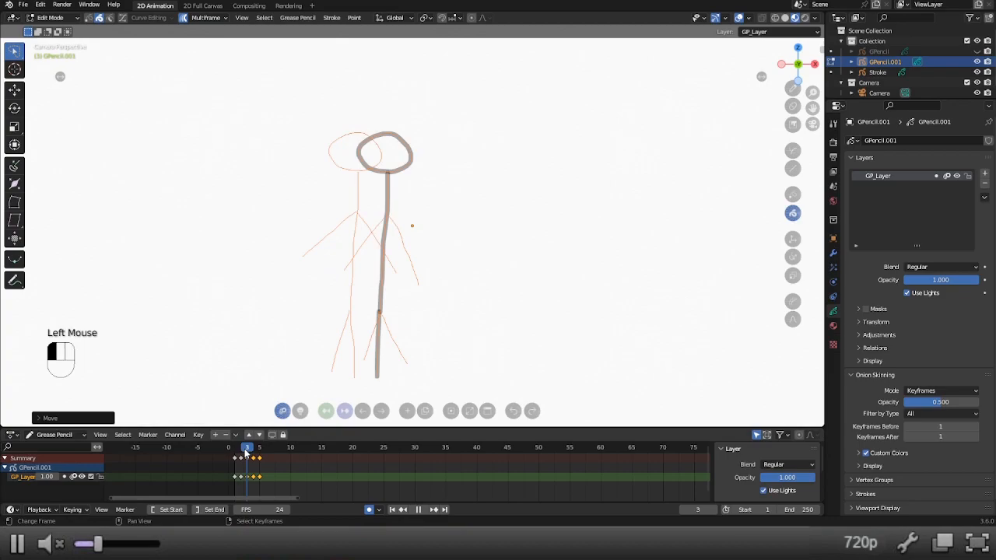
pyautogui.click(247, 449)
pyautogui.keyDown('shift'); pyautogui.rightClick(249, 462); pyautogui.keyUp('shift')
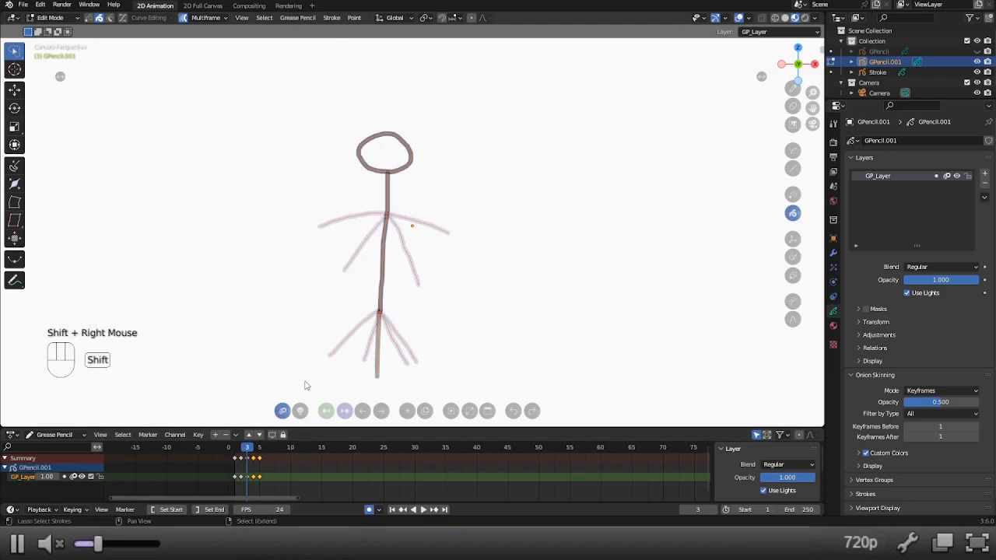
pyautogui.click(253, 450)
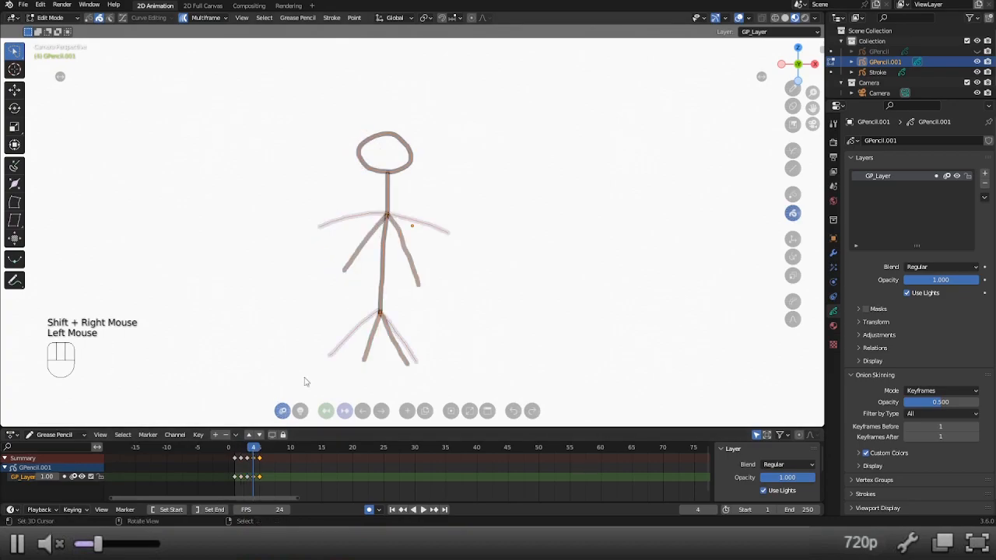
pyautogui.press('g')
pyautogui.click(408, 316)
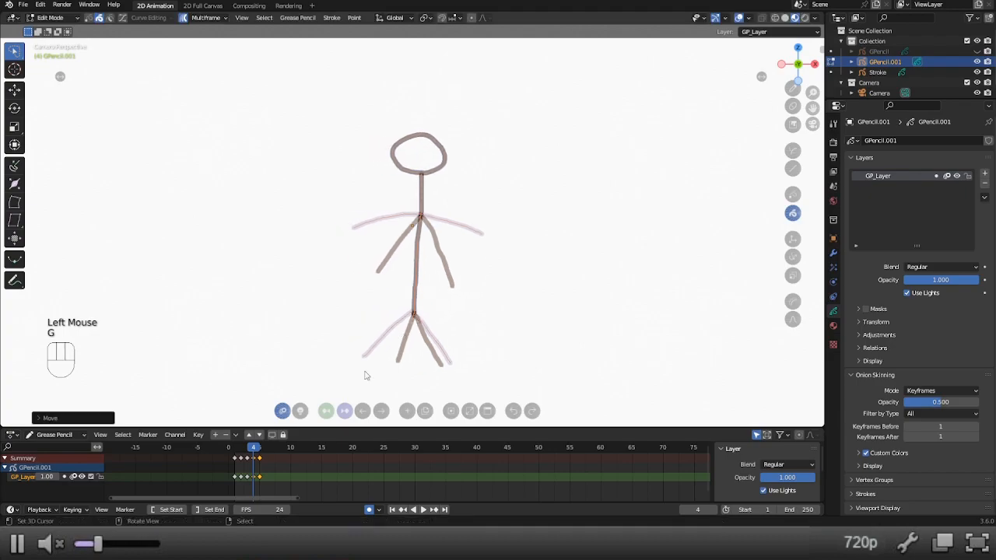
# Remove frame 4 from the keyframe selection, go to frame 5 and move that frame's figure farther right.
pyautogui.click(241, 451)
pyautogui.moveTo(241, 453); pyautogui.dragTo(257, 456)
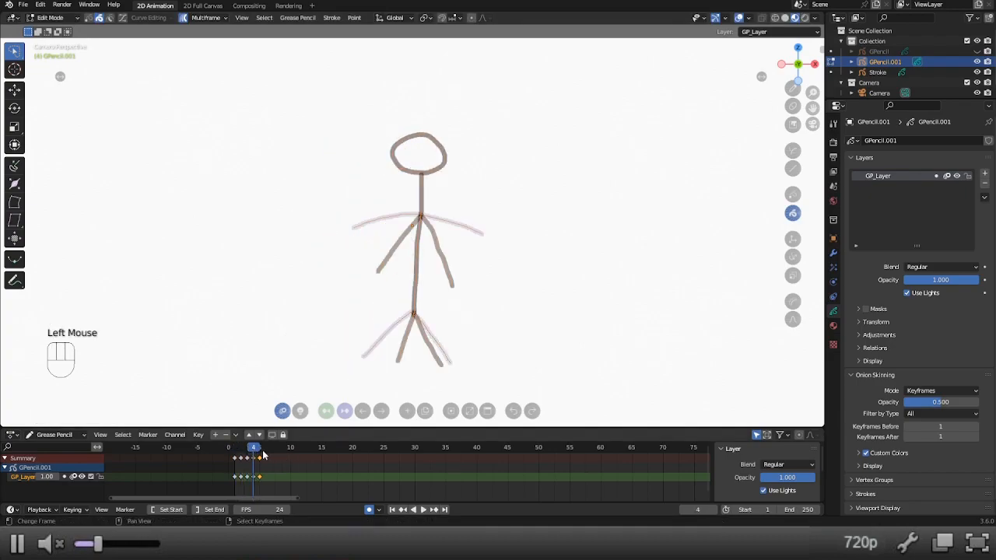
pyautogui.keyDown('shift'); pyautogui.rightClick(259, 459); pyautogui.keyUp('shift')
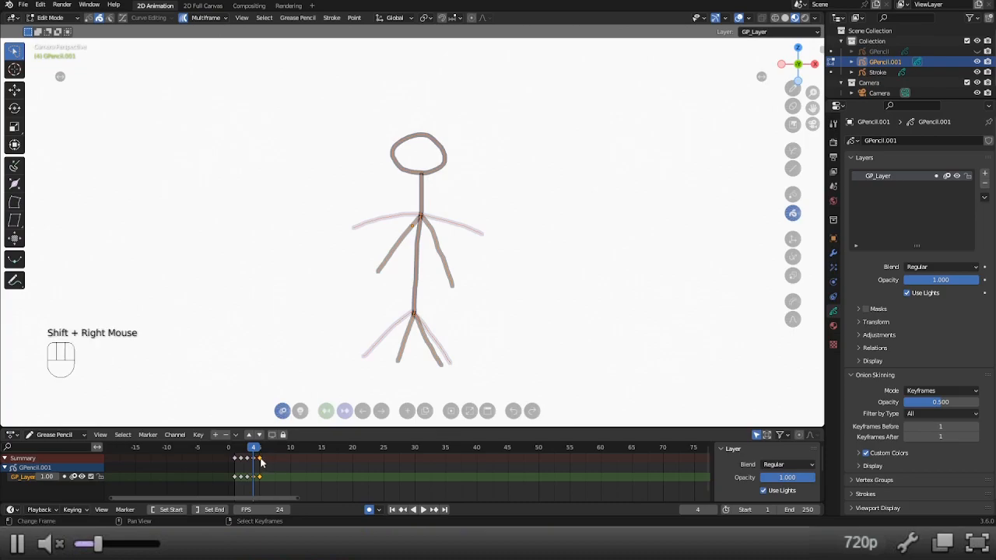
pyautogui.click(259, 455)
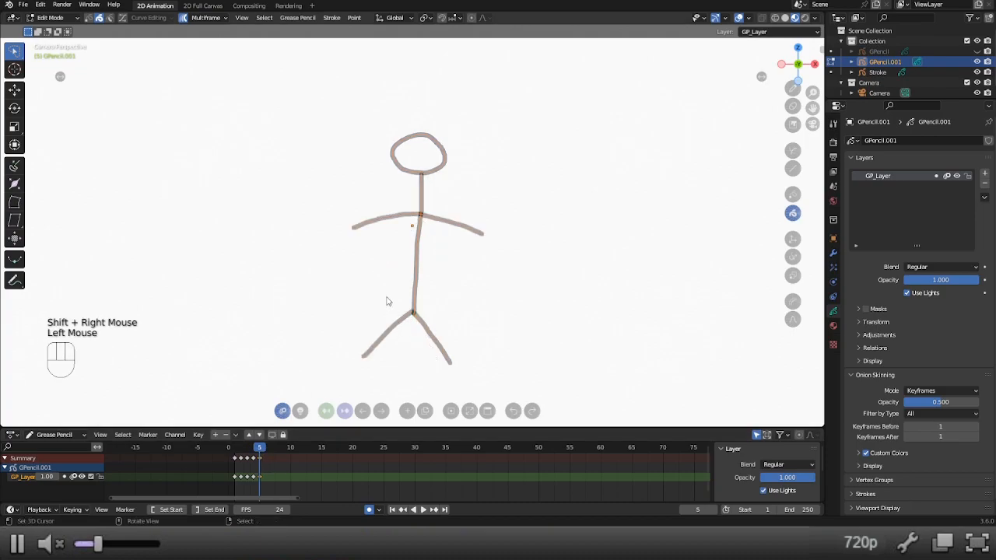
pyautogui.press('g')
pyautogui.click(427, 304)
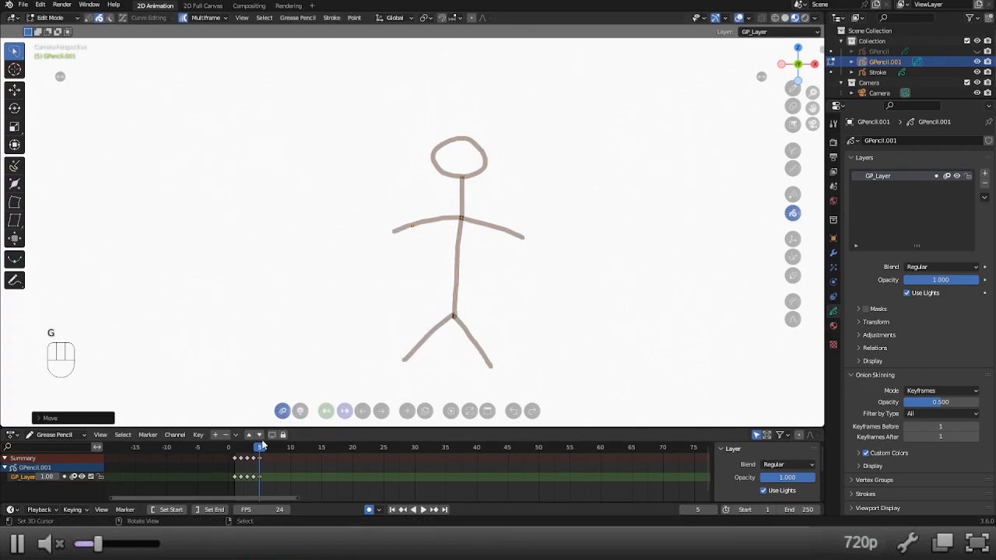
pyautogui.moveTo(259, 449)
pyautogui.mouseDown()
pyautogui.moveTo(238, 452)
pyautogui.moveTo(259, 451)
pyautogui.mouseUp()
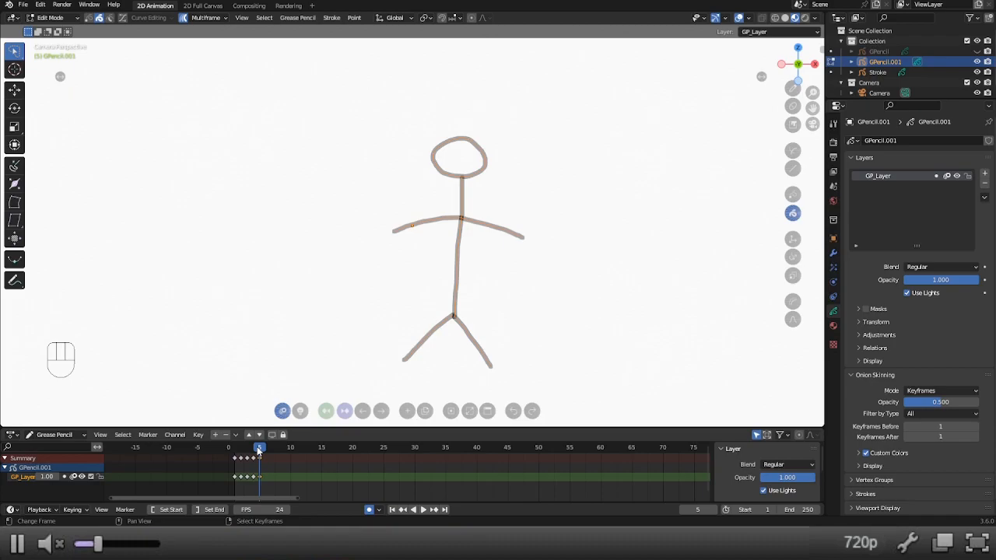
pyautogui.press('alt')
pyautogui.hotkey('alt', '6')
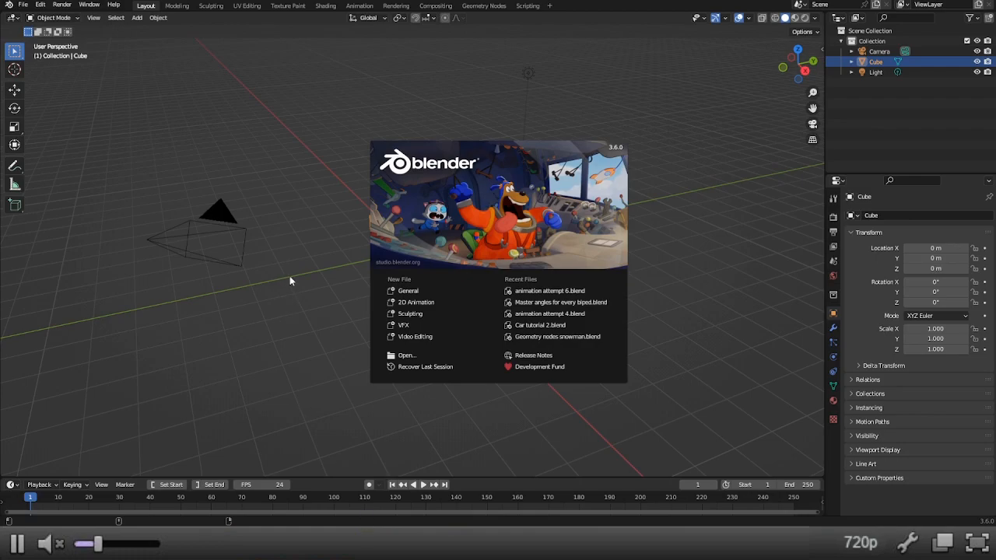
# Start a new 2D Animation file and switch the Stroke object to Object Mode.
pyautogui.click(440, 303)
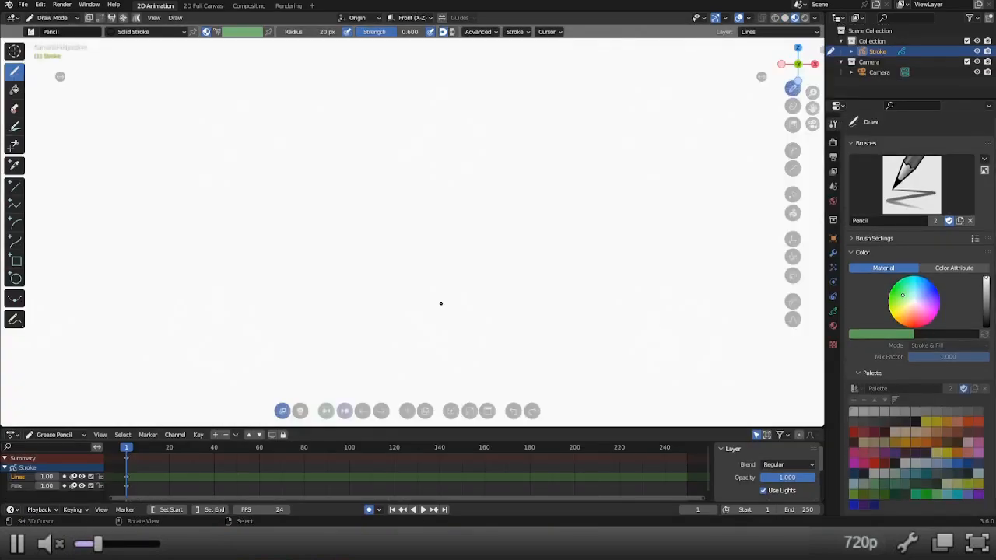
pyautogui.hotkey('ctrl', 'Tab')
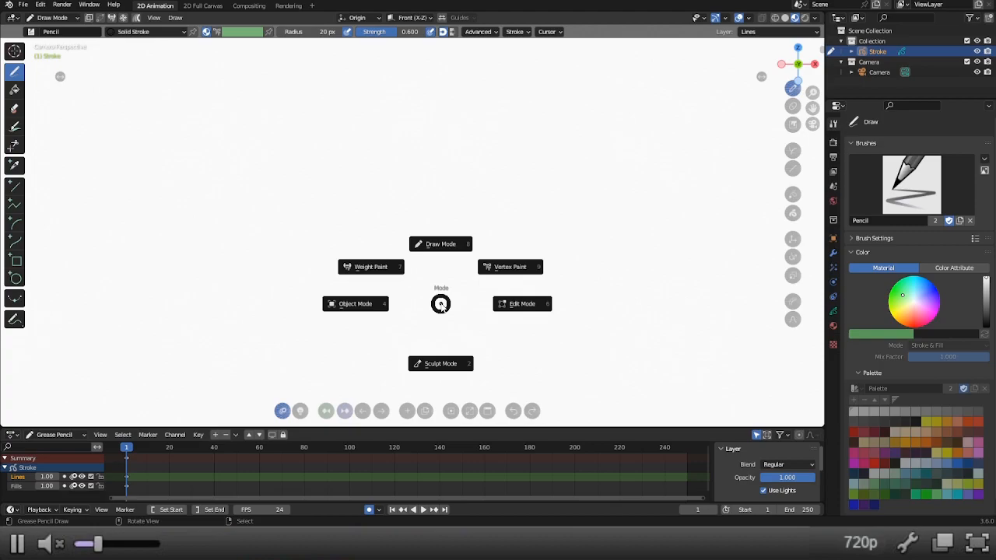
pyautogui.click(367, 304)
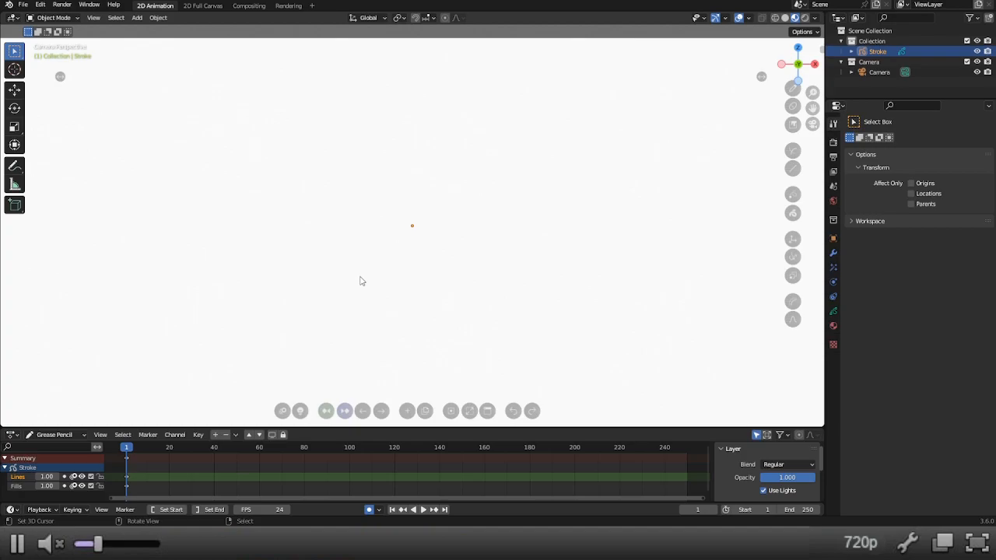
# Add an empty Grease Pencil object to the scene.
pyautogui.hotkey('shift', 'a')
pyautogui.moveTo(362, 340)
pyautogui.click(410, 341)
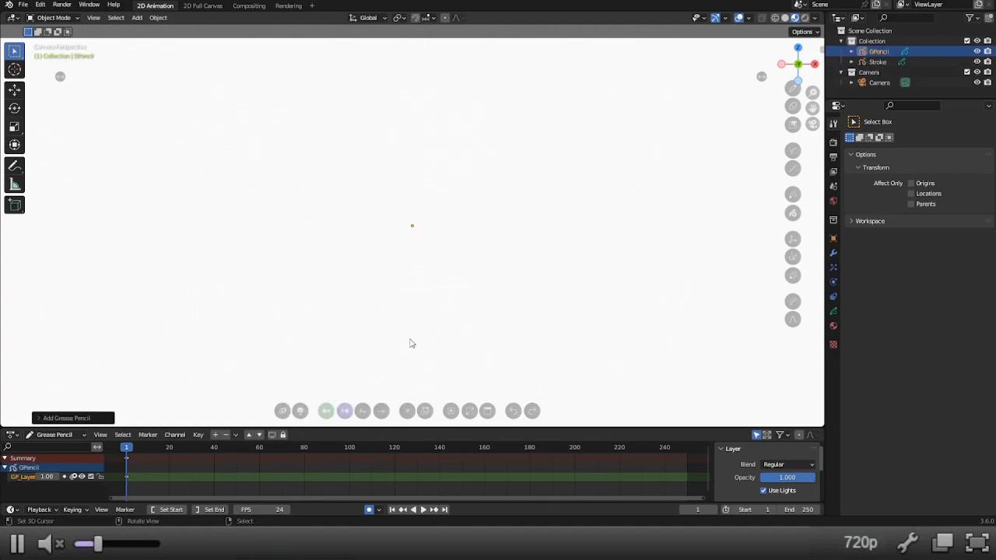
# Enable the Screencast Keys display in the viewport.
pyautogui.press('n')
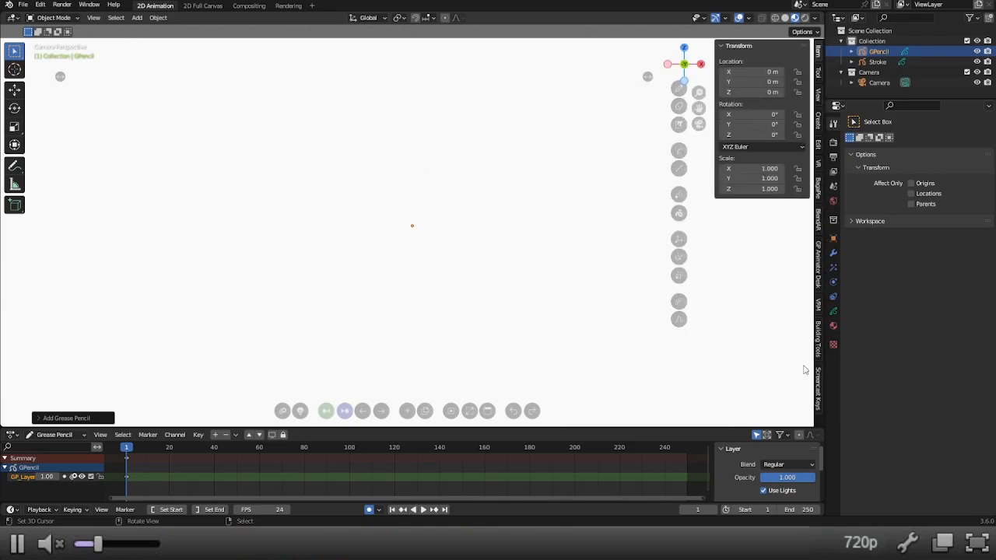
pyautogui.click(818, 385)
pyautogui.click(729, 46)
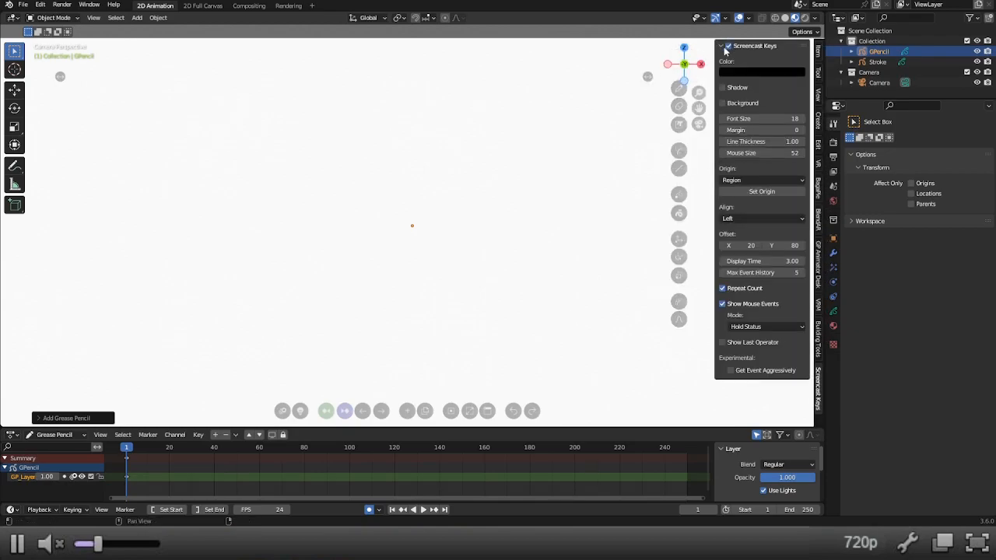
pyautogui.press('n')
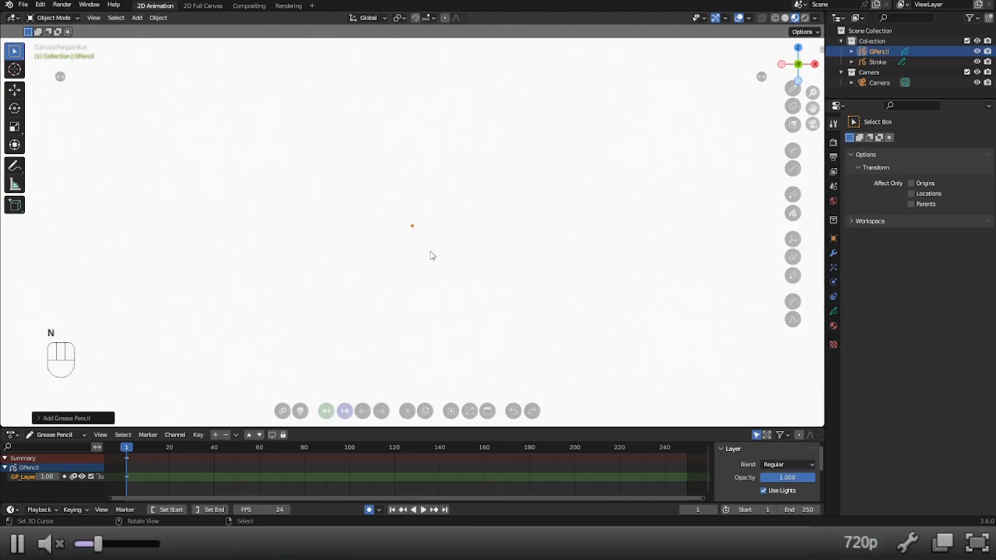
# Switch the new Grease Pencil object to Draw Mode and set the Pencil brush radius to 40 px.
pyautogui.hotkey('ctrl', 'Tab')
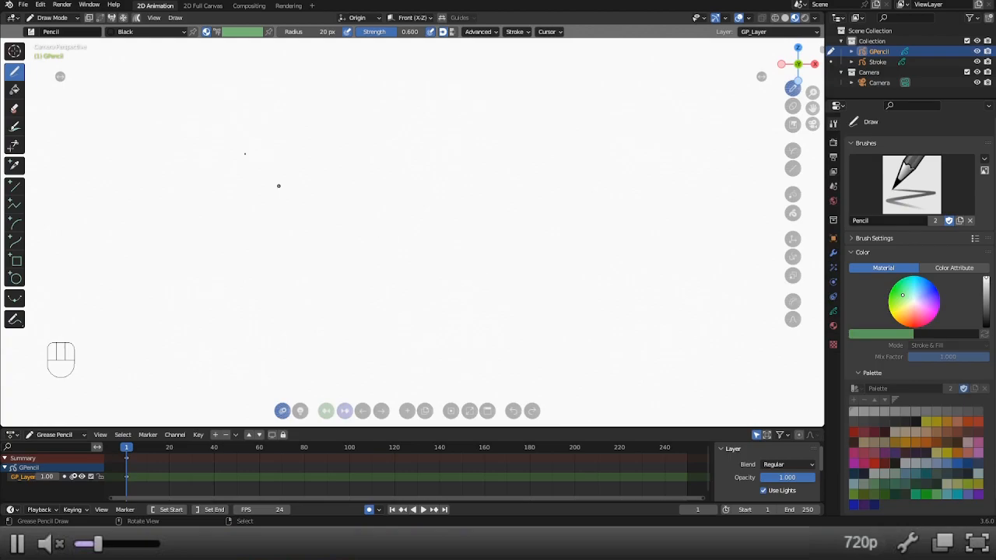
pyautogui.press('f')
pyautogui.click(314, 165)
# Choose the Eraser Point brush, set its radius to 10 px and make it the default eraser.
pyautogui.click(14, 113)
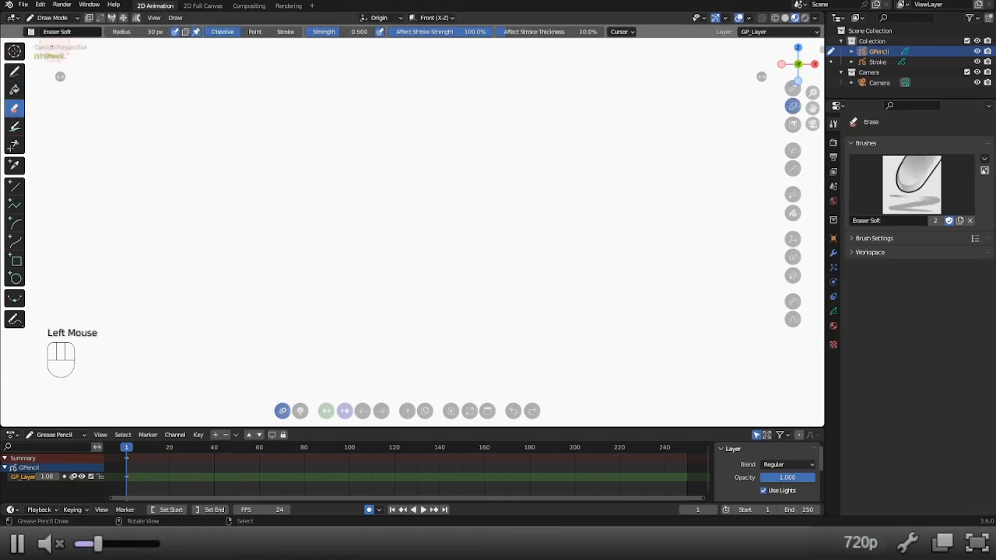
pyautogui.click(43, 32)
pyautogui.click(88, 61)
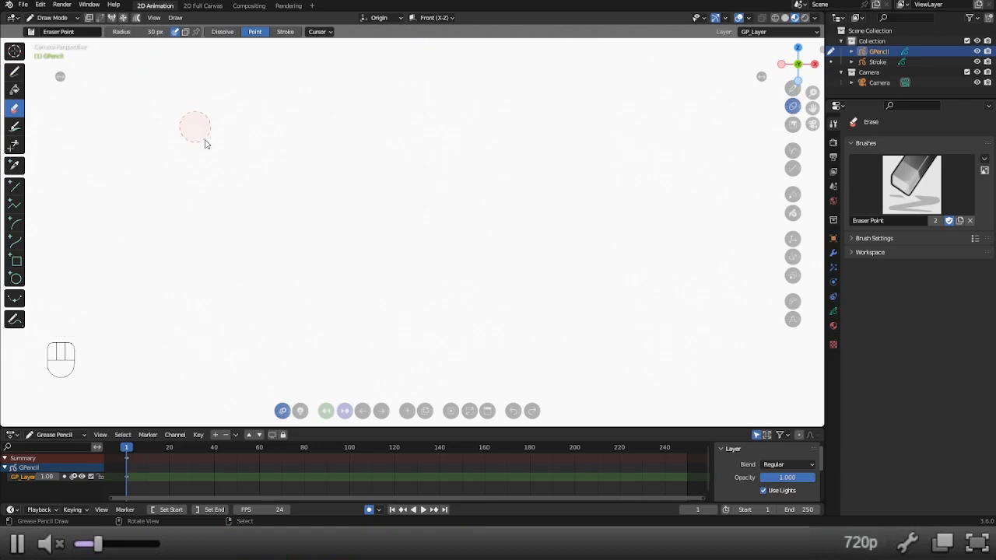
pyautogui.write('f10')
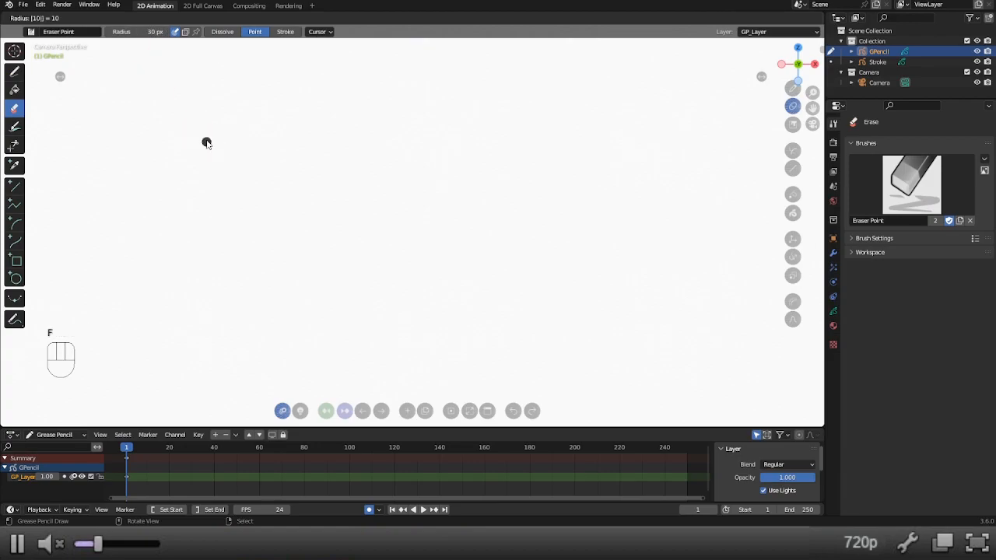
pyautogui.press('Return')
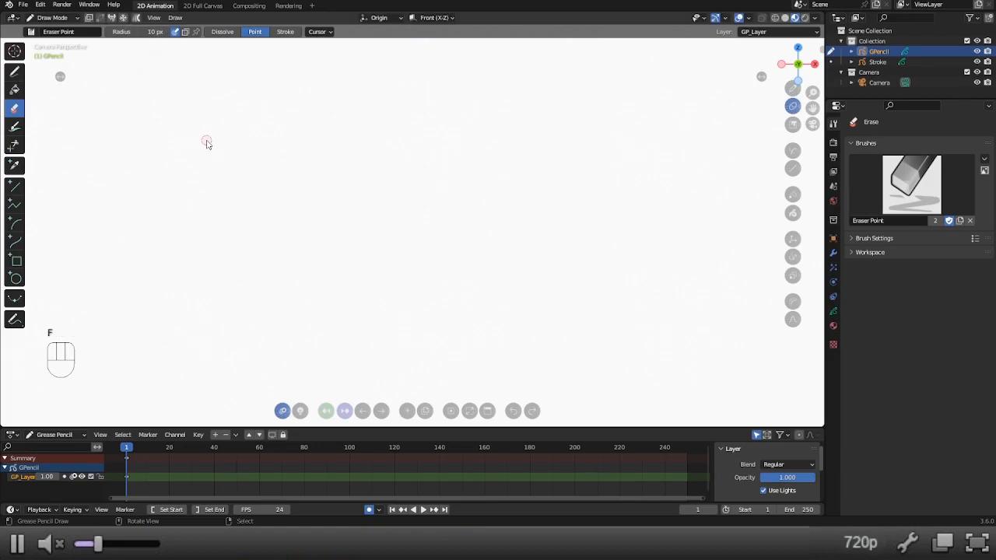
pyautogui.click(195, 32)
# Draw a stick figure's round head and a straight vertical torso beneath it with the Pencil brush.
pyautogui.click(15, 71)
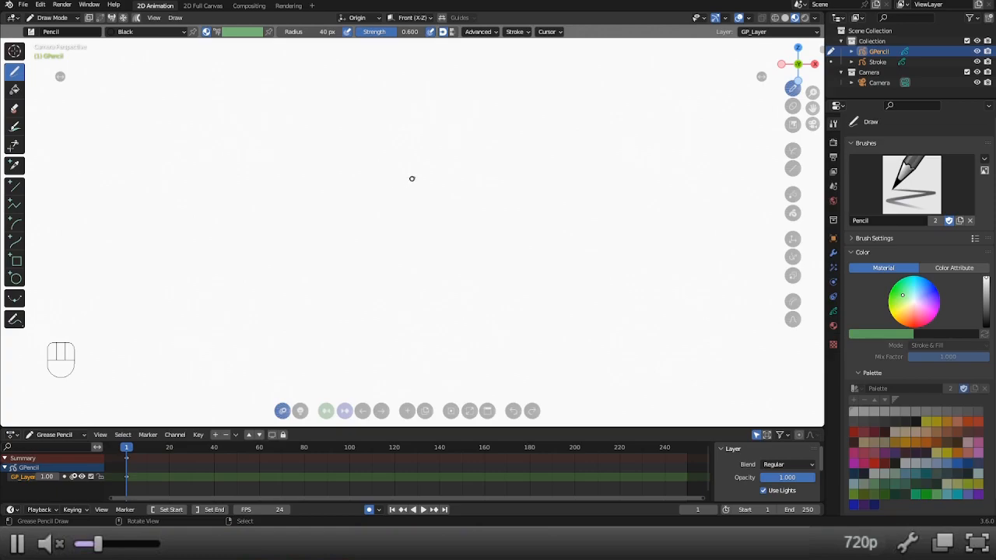
pyautogui.moveTo(426, 176)
pyautogui.mouseDown()
pyautogui.moveTo(380, 168)
pyautogui.moveTo(387, 140)
pyautogui.mouseUp()
pyautogui.hotkey('ctrl', 'z')
pyautogui.moveTo(408, 194)
pyautogui.mouseDown()
pyautogui.moveTo(379, 181)
pyautogui.moveTo(403, 158)
pyautogui.moveTo(427, 182)
pyautogui.moveTo(411, 201)
pyautogui.moveTo(402, 196)
pyautogui.moveTo(395, 251)
pyautogui.mouseUp()
pyautogui.hotkey('ctrl', 'z')
pyautogui.moveTo(403, 196); pyautogui.dragTo(401, 349)
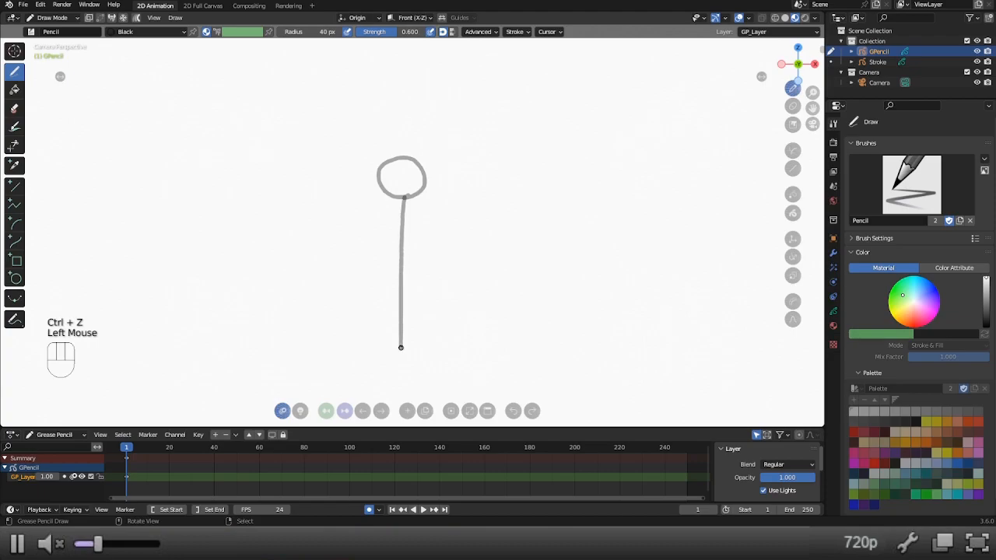
# Draw a horizontal shoulder line near the top of the torso and a hip line across its lower end.
pyautogui.moveTo(401, 229); pyautogui.dragTo(362, 260)
pyautogui.hotkey('ctrl', 'z')
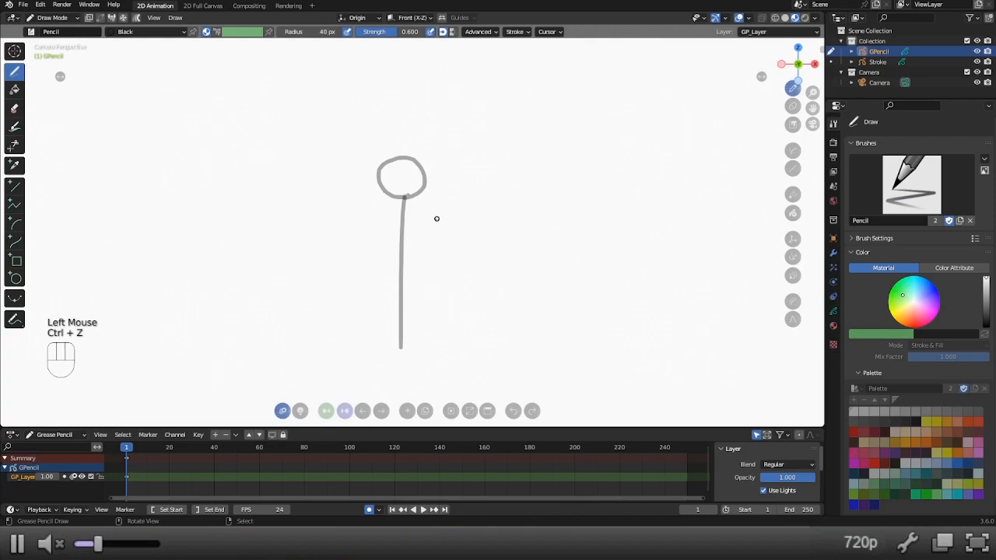
pyautogui.moveTo(433, 224); pyautogui.dragTo(352, 220)
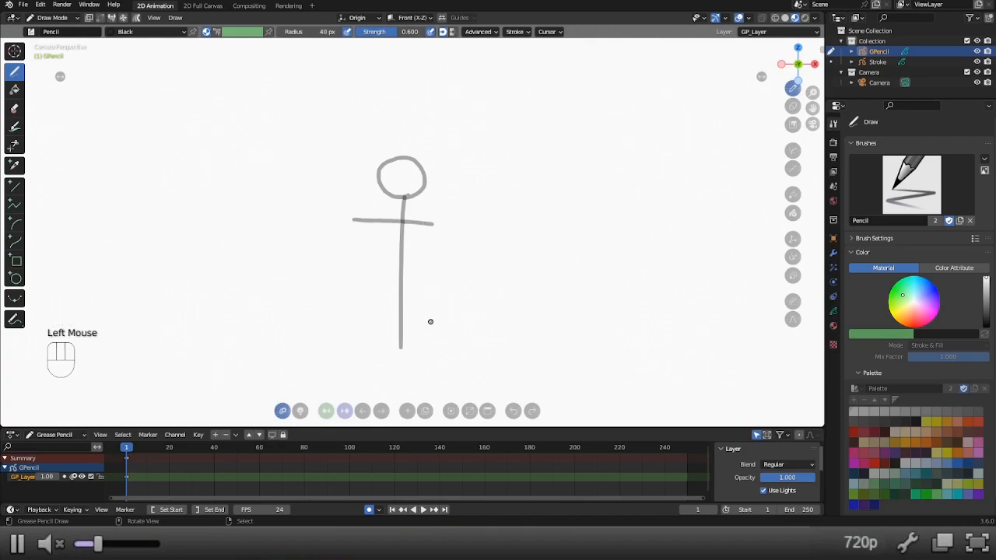
pyautogui.moveTo(377, 343); pyautogui.dragTo(442, 344)
# Nudge the hip line to the left and the shoulder line to the right to centre both on the torso.
pyautogui.press('g')
pyautogui.click(415, 343)
pyautogui.press('g')
pyautogui.press('g')
pyautogui.press('g')
pyautogui.press('g')
pyautogui.press('g')
pyautogui.press('g')
pyautogui.press('g')
pyautogui.press('g')
pyautogui.press('g')
pyautogui.press('g')
pyautogui.moveTo(422, 225); pyautogui.dragTo(430, 225)
pyautogui.press('g')
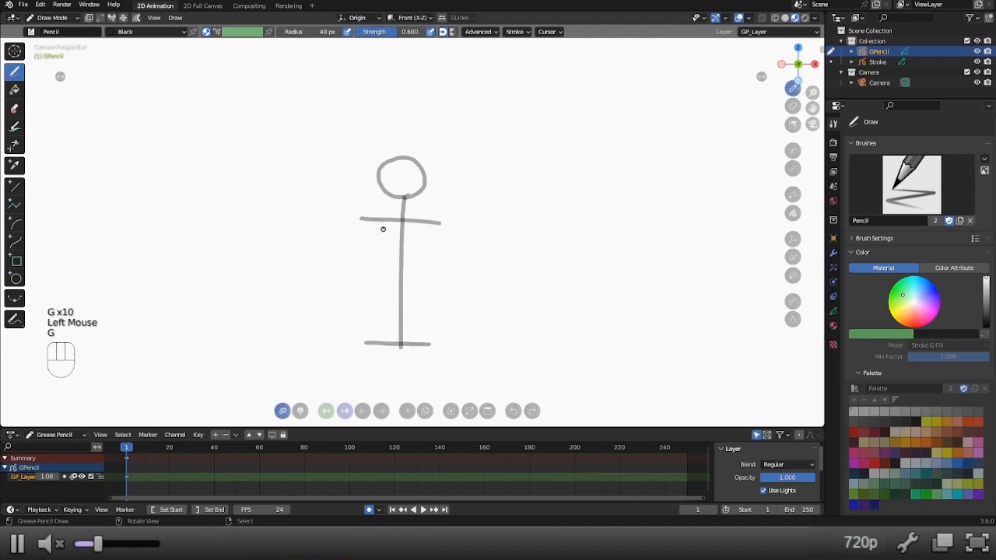
# Draw an arm hanging from the left end of the shoulder line and shorten the shoulder line at both ends.
pyautogui.moveTo(364, 220); pyautogui.dragTo(333, 288)
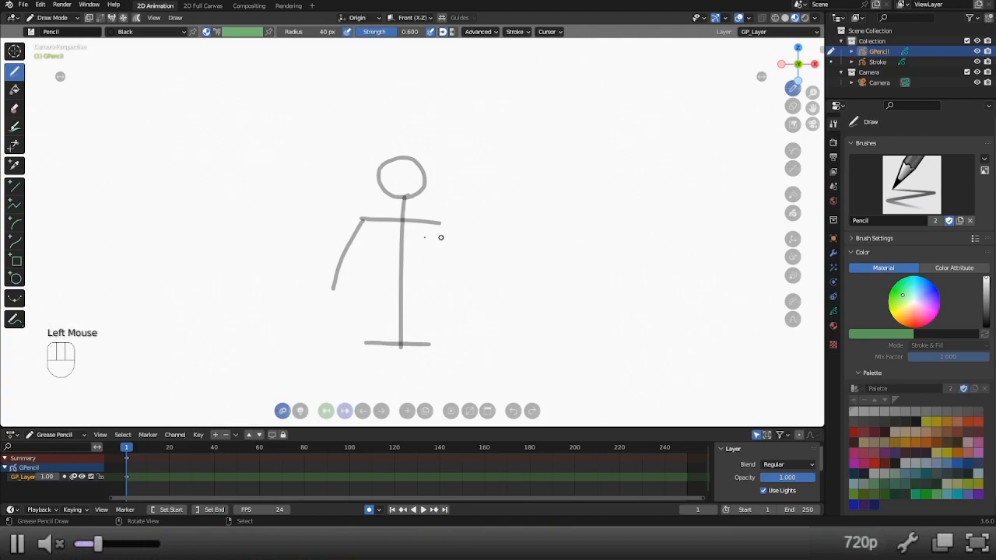
pyautogui.hotkey('shift', 'w')
pyautogui.keyDown('shift'); pyautogui.moveTo(385, 223); pyautogui.dragTo(290, 229); pyautogui.keyUp('shift')
pyautogui.hotkey('shift', 'w')
pyautogui.moveTo(440, 229)
pyautogui.keyDown('shift'); pyautogui.mouseDown()
pyautogui.moveTo(353, 243)
pyautogui.moveTo(367, 238)
pyautogui.mouseUp(); pyautogui.keyUp('shift')
pyautogui.hotkey('shift', 'w')
# Move the hanging arm right to meet the shoulder line's end and shorten the left end of the hip line.
pyautogui.press('g')
pyautogui.hotkey('ctrl', 'z')
pyautogui.press('g')
pyautogui.press('g')
pyautogui.press('g')
pyautogui.press('g')
pyautogui.press('g')
pyautogui.press('g')
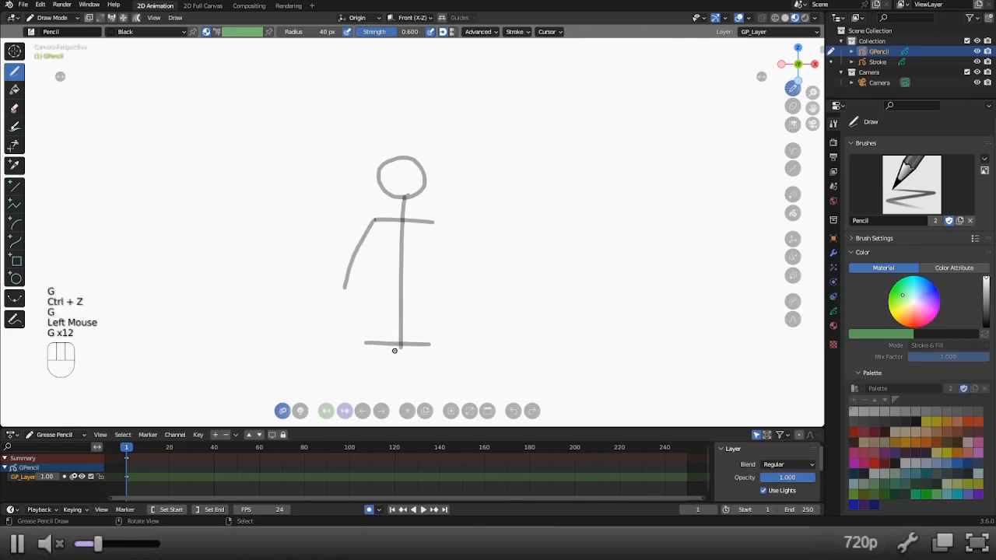
pyautogui.hotkey('shift', 'w')
pyautogui.keyDown('shift'); pyautogui.moveTo(383, 348); pyautogui.dragTo(342, 355); pyautogui.keyUp('shift')
pyautogui.hotkey('shift', 'w')
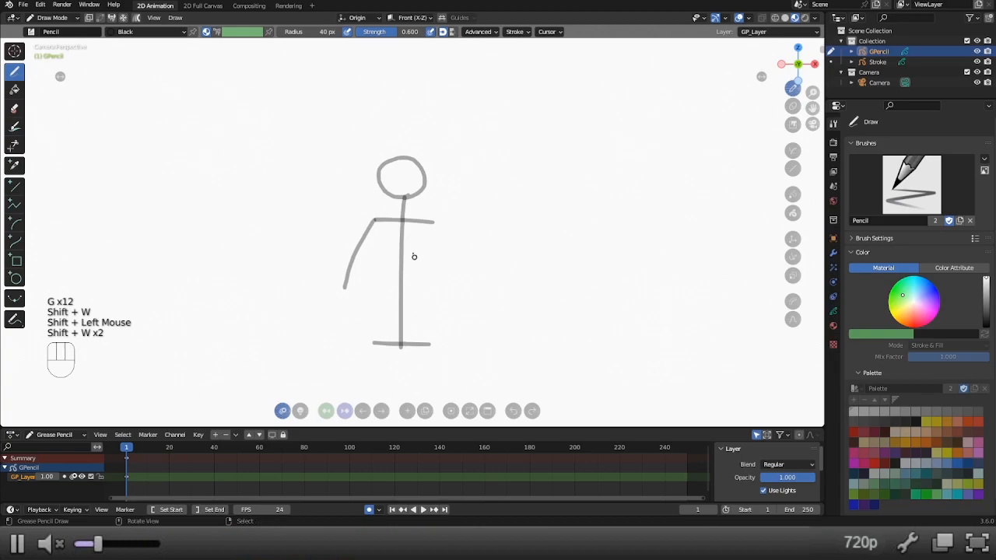
# Draw a raised waving arm from the right shoulder and two legs down from the ends of the hip line.
pyautogui.moveTo(430, 222); pyautogui.dragTo(477, 144)
pyautogui.moveTo(373, 343); pyautogui.dragTo(363, 410)
pyautogui.moveTo(428, 344); pyautogui.dragTo(428, 408)
# Duplicate the drawing onto frame 2, delete its raised arm and redraw the arm more upright.
pyautogui.click(381, 411)
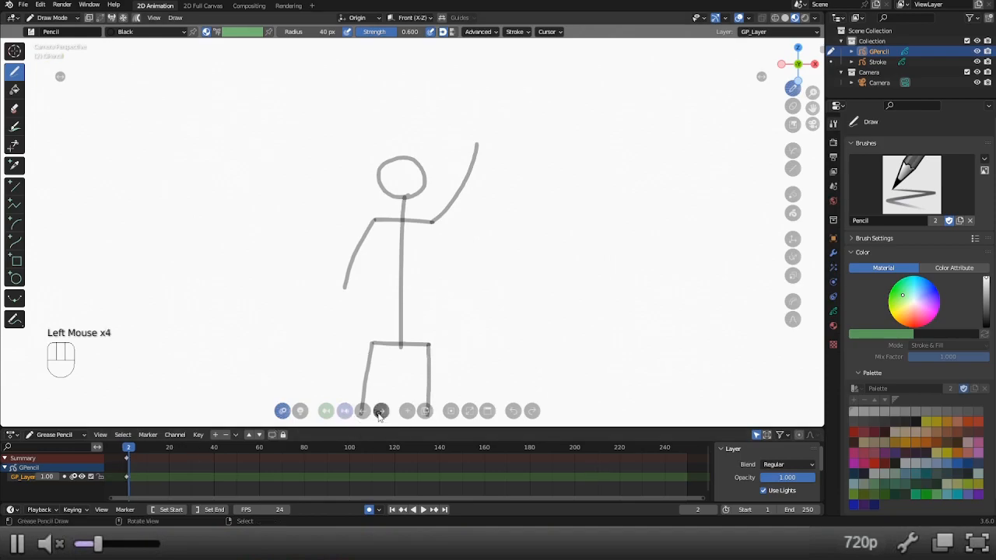
pyautogui.click(425, 411)
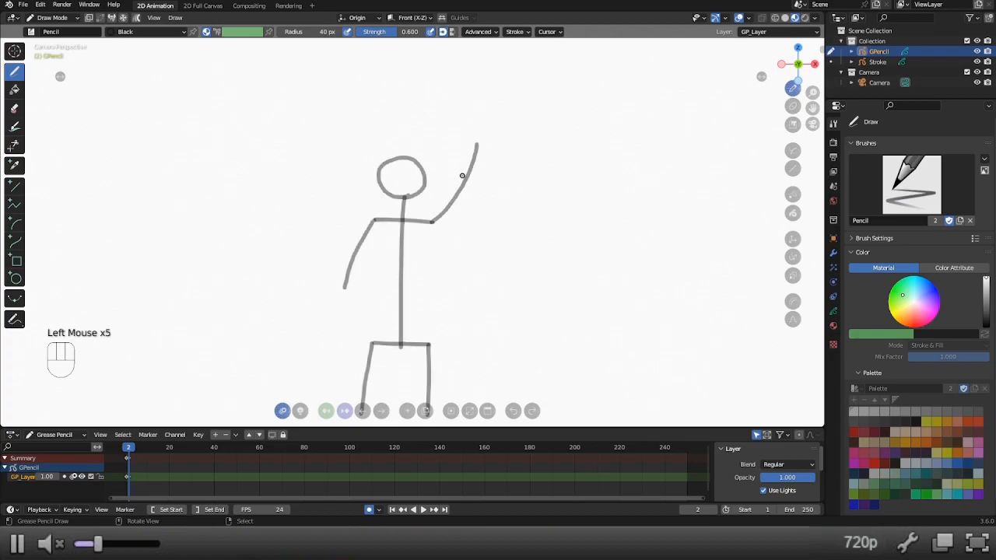
pyautogui.press('x')
pyautogui.moveTo(432, 223); pyautogui.dragTo(450, 136)
# Advance to frame 3 and duplicate the stick figure drawing there.
pyautogui.click(380, 411)
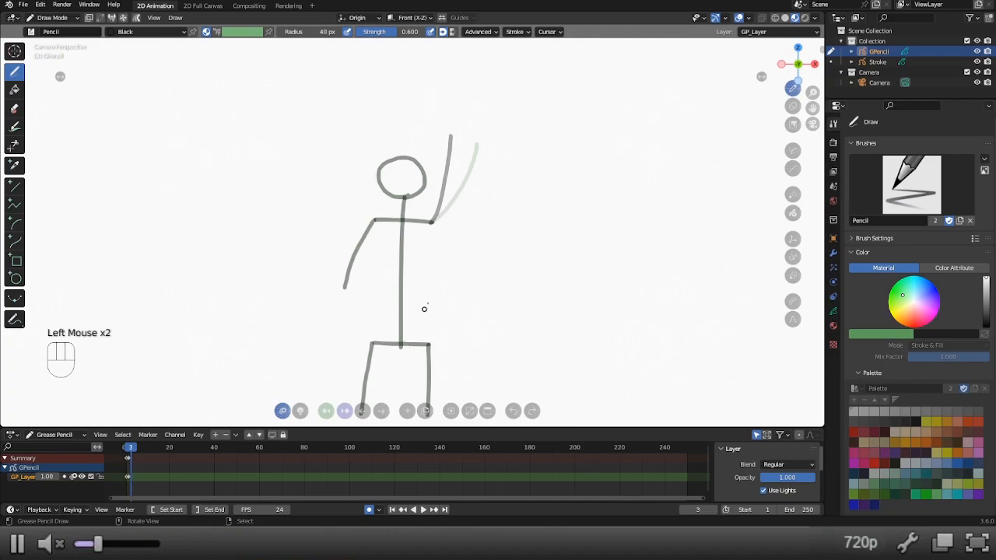
pyautogui.click(427, 412)
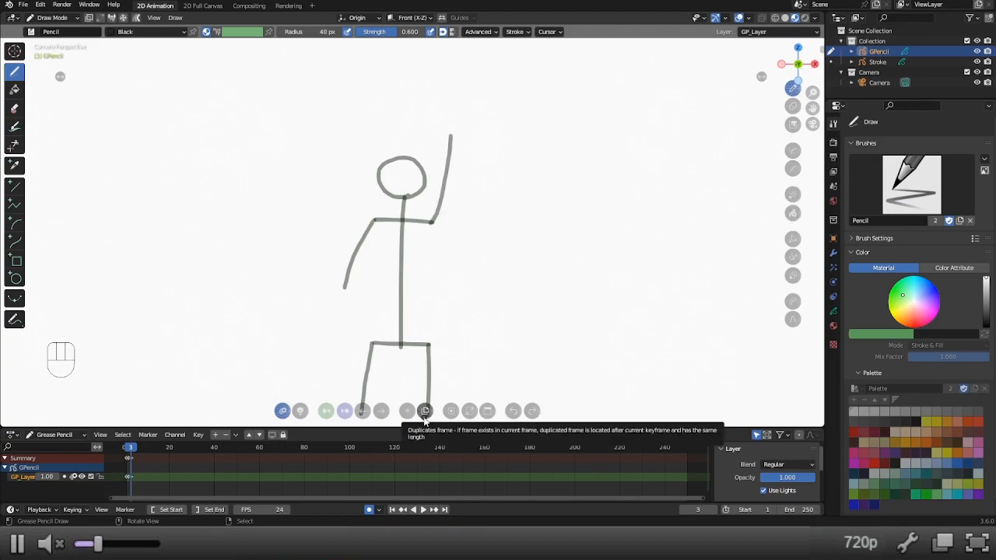
# Open the Preferences, and step back to frame 1 and forward to frame 3 to review the arm poses.
pyautogui.click(42, 6)
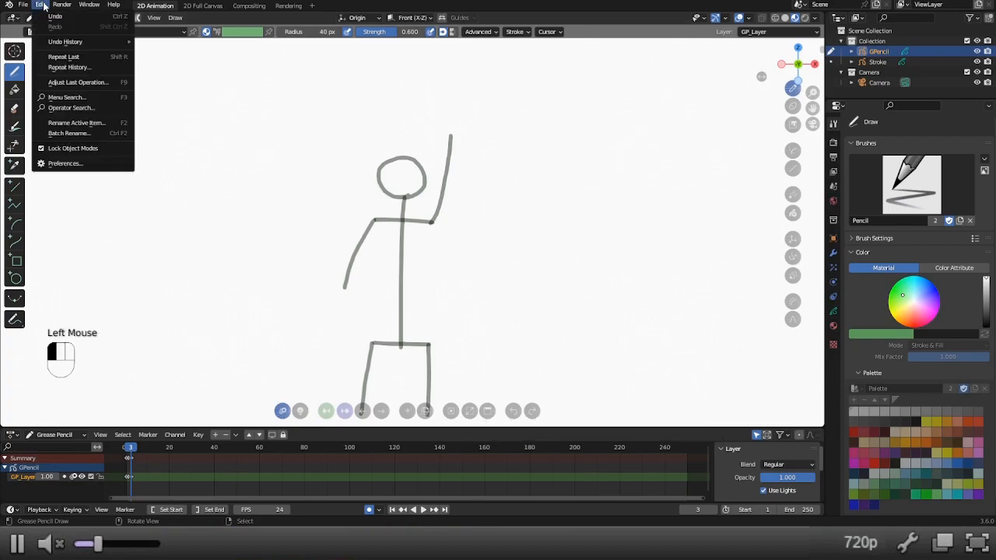
pyautogui.click(86, 163)
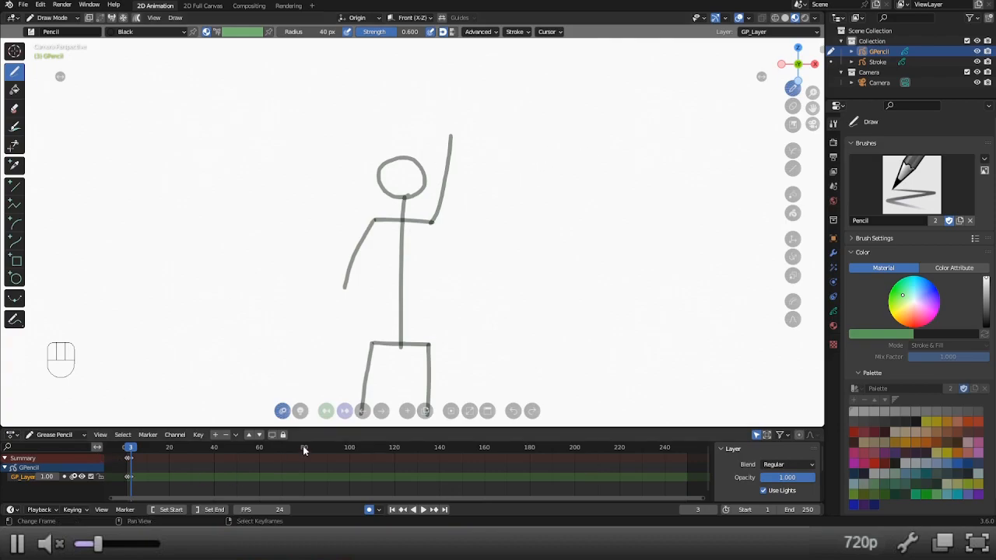
pyautogui.doubleClick(363, 411)
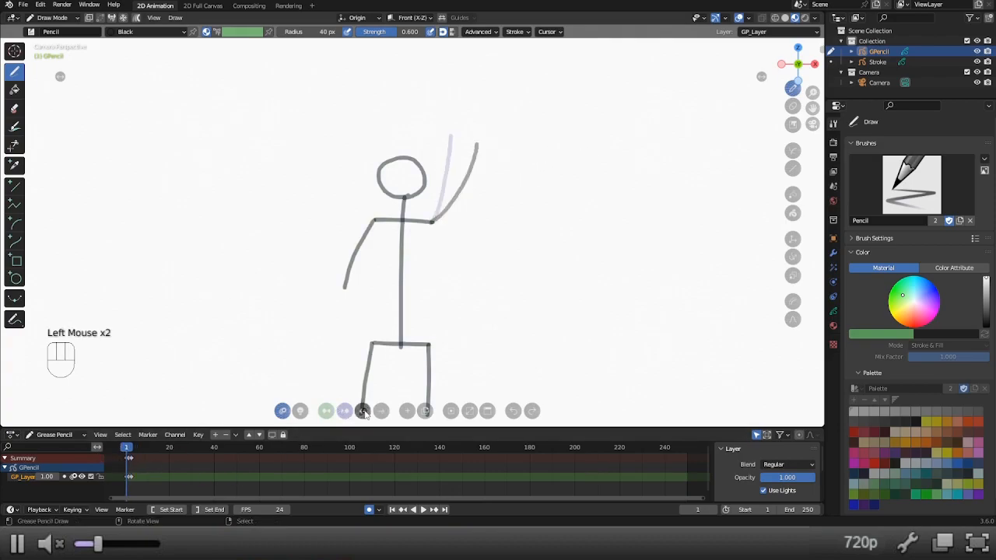
pyautogui.click(381, 411)
pyautogui.click(381, 411)
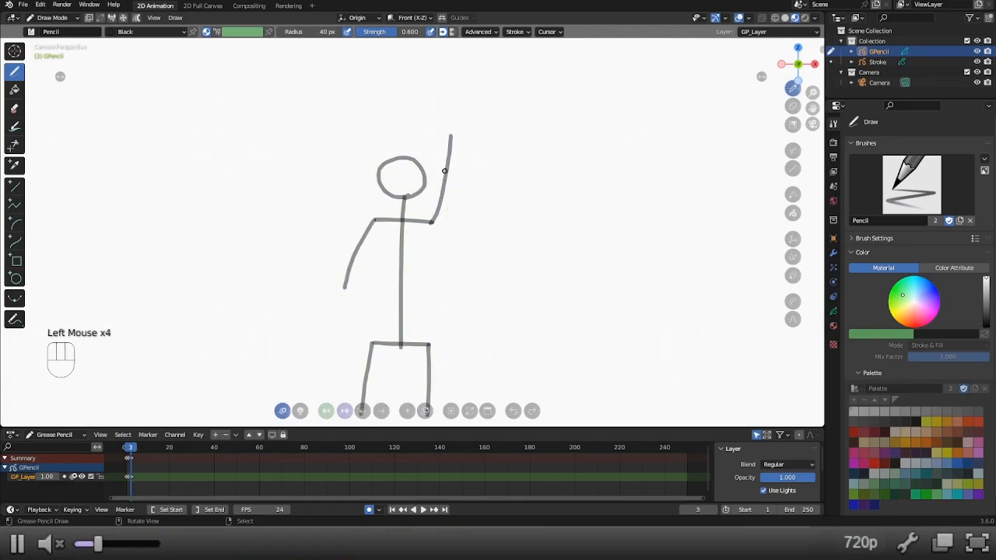
# On frame 3, delete the raised arm and redraw it curving inward over the head.
pyautogui.press('x')
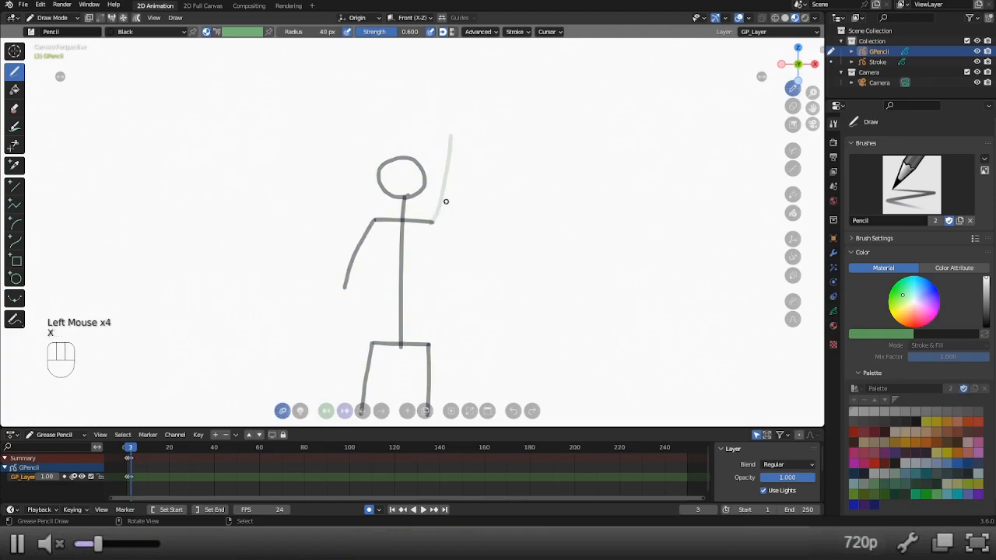
pyautogui.moveTo(430, 221); pyautogui.dragTo(429, 127)
pyautogui.hotkey('ctrl', 'z')
pyautogui.moveTo(433, 222); pyautogui.dragTo(421, 142)
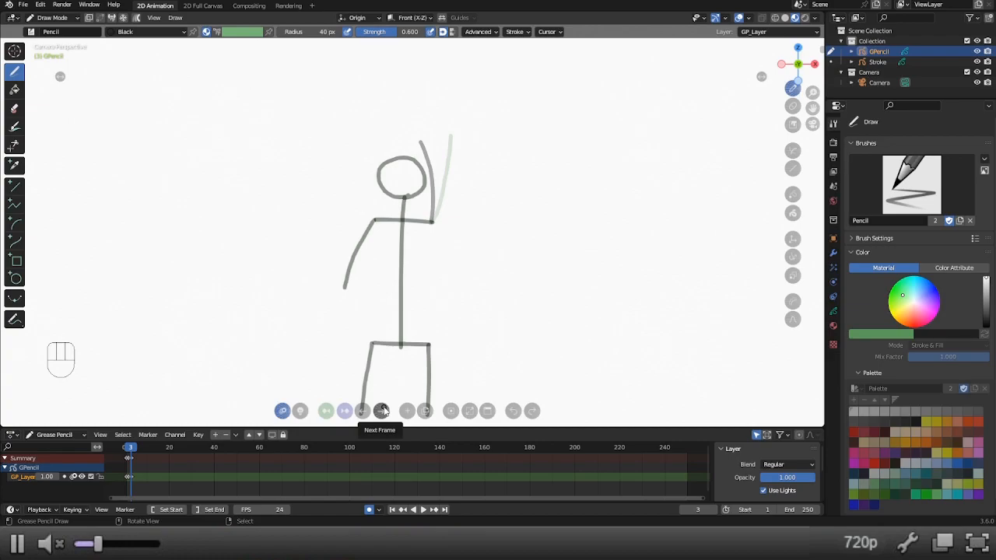
# Adjust the timeline view to show the keyframes on frames 1 to 3 with empty frames after them.
pyautogui.rightClick(130, 458)
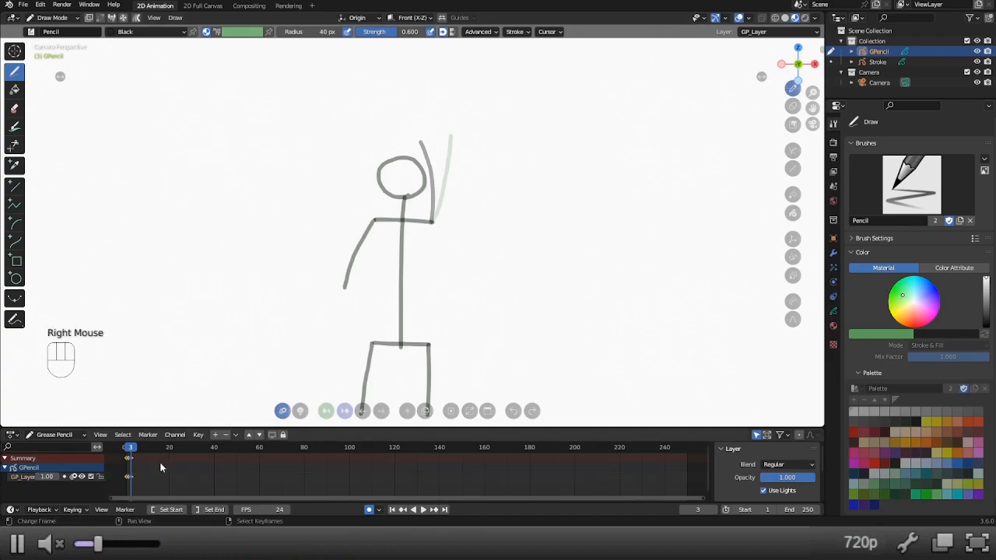
pyautogui.scroll(-1, 133, 466)
pyautogui.scroll(7, 139, 467)
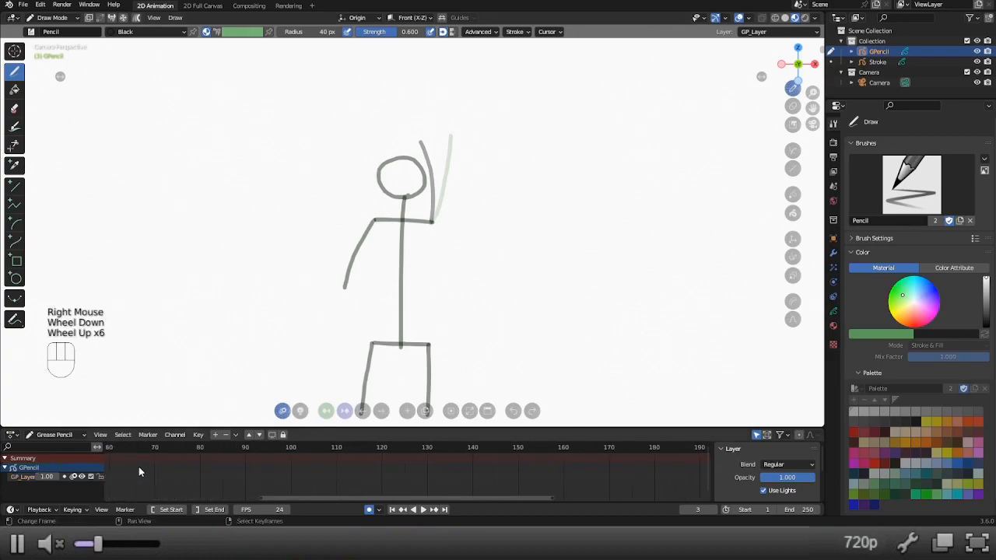
pyautogui.middleClick(138, 467)
pyautogui.moveTo(139, 466); pyautogui.dragTo(271, 459, button='middle')
pyautogui.press('Home')
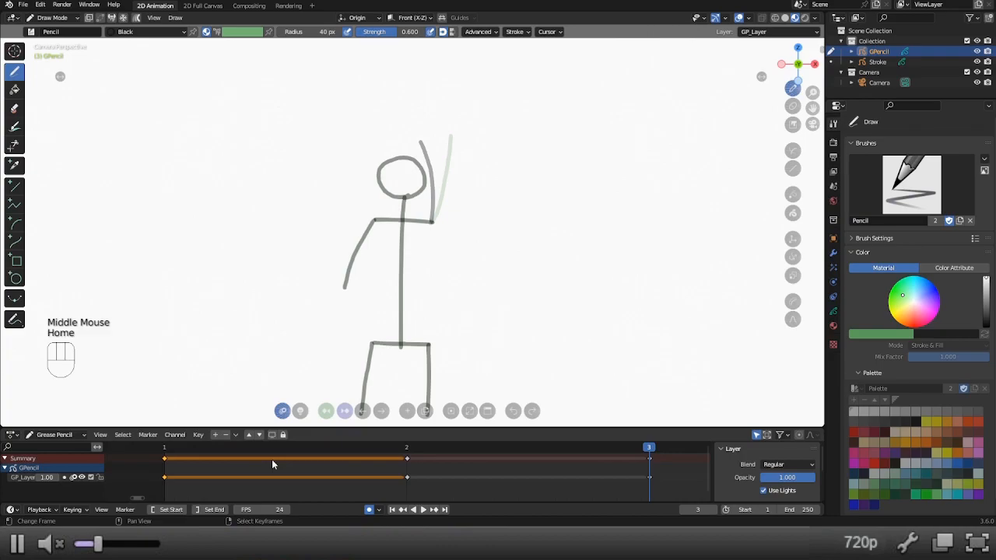
pyautogui.scroll(-5, 453, 481)
pyautogui.scroll(-10, 455, 484)
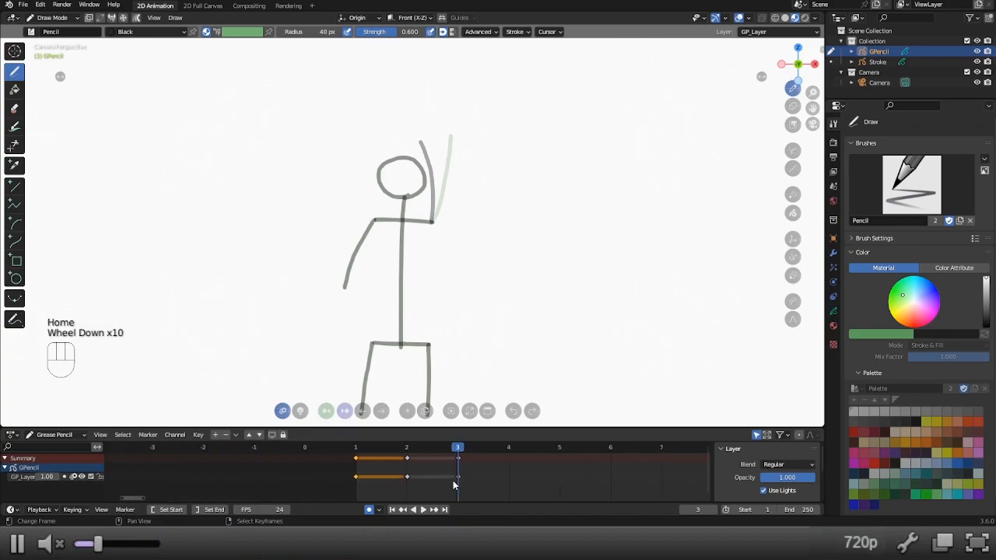
pyautogui.moveTo(538, 474); pyautogui.dragTo(517, 472, button='middle')
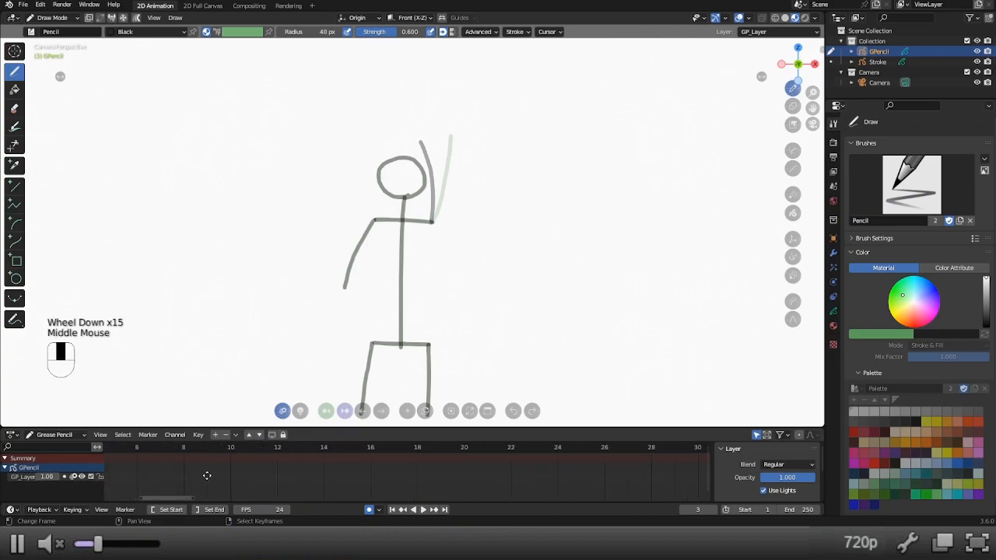
pyautogui.press('KP_0')
pyautogui.scroll(-4, 540, 472)
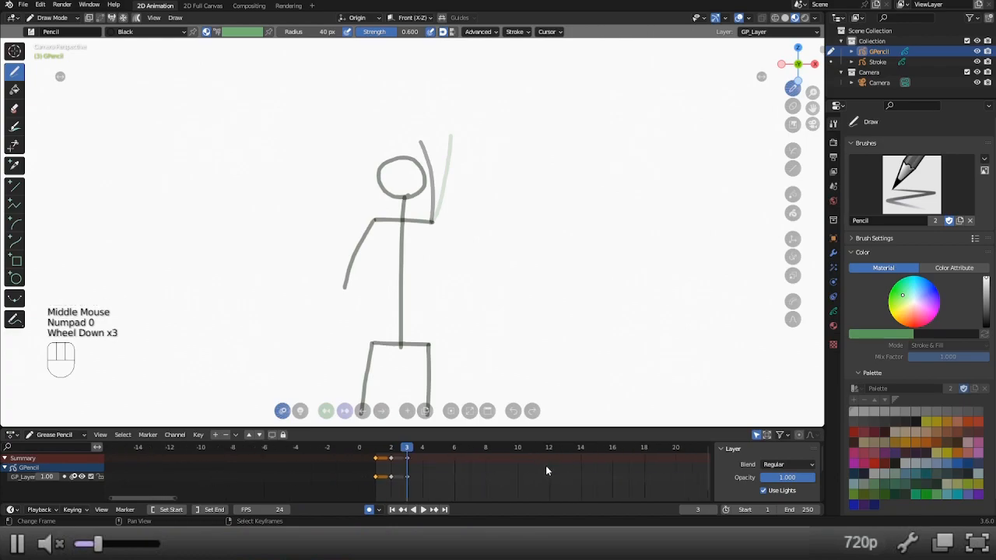
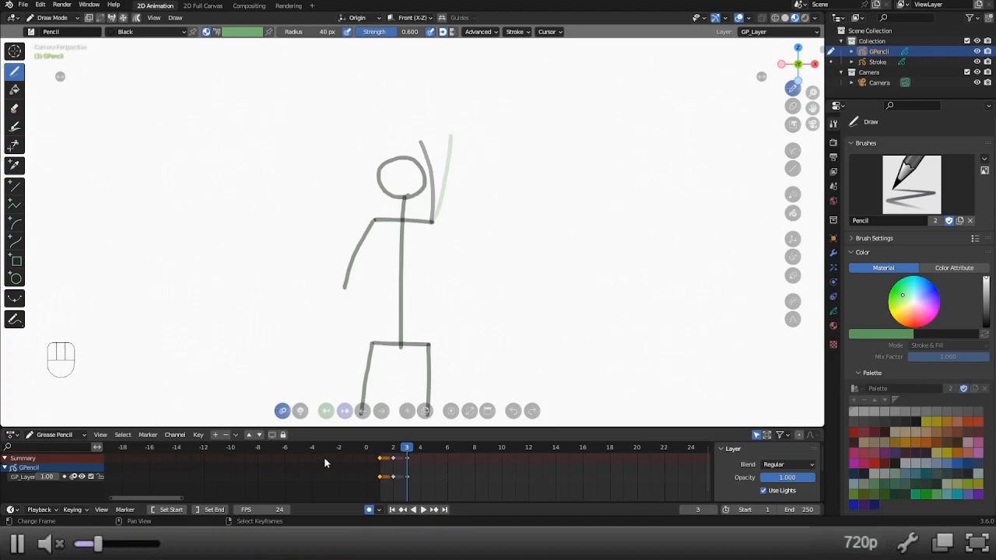
# Duplicate the frame 2 keyframe to frame 4 and the frame 1 keyframe to frame 5, and go to frame 5.
pyautogui.rightClick(394, 465)
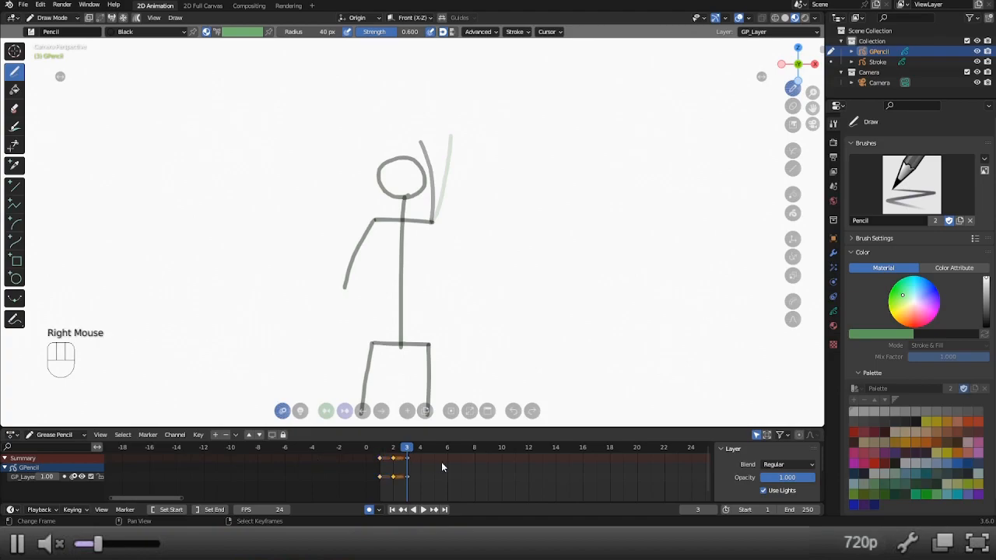
pyautogui.hotkey('shift', 'd')
pyautogui.click(469, 469)
pyautogui.rightClick(380, 461)
pyautogui.hotkey('shift', 'd')
pyautogui.click(515, 471)
pyautogui.click(433, 451)
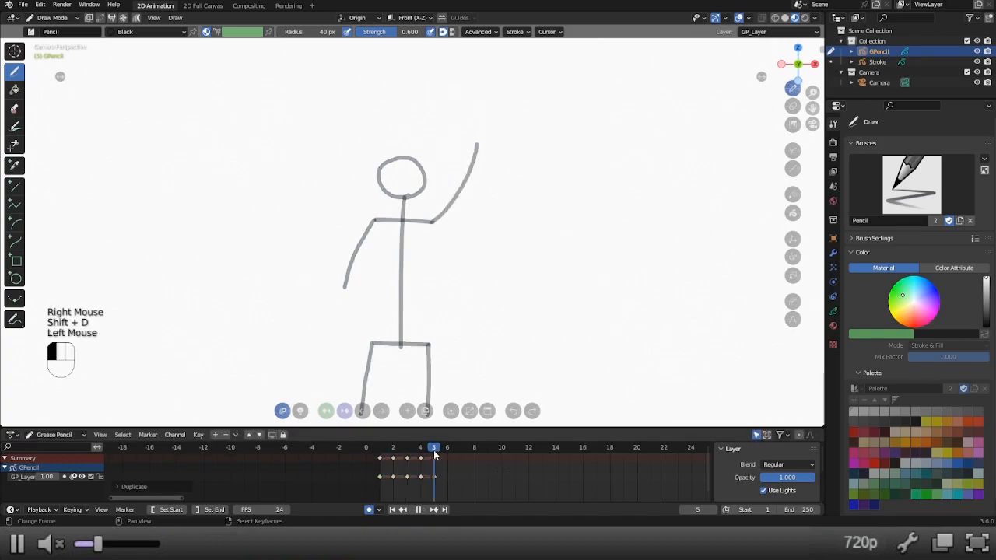
# Scrub through frames 1 to 5 to review the arm wave, and return to frame 1.
pyautogui.click(394, 452)
pyautogui.moveTo(394, 458); pyautogui.dragTo(436, 455)
pyautogui.click(380, 453)
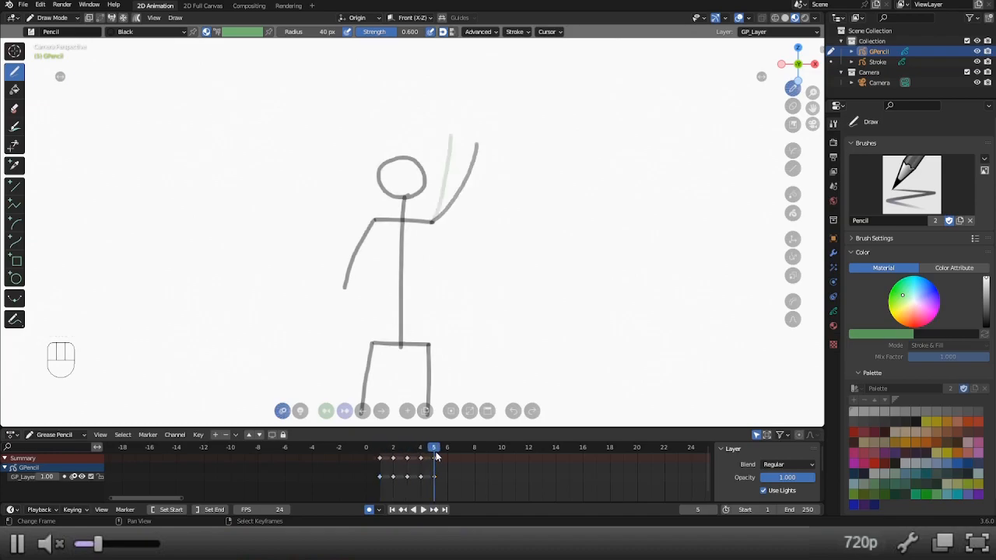
pyautogui.click(382, 453)
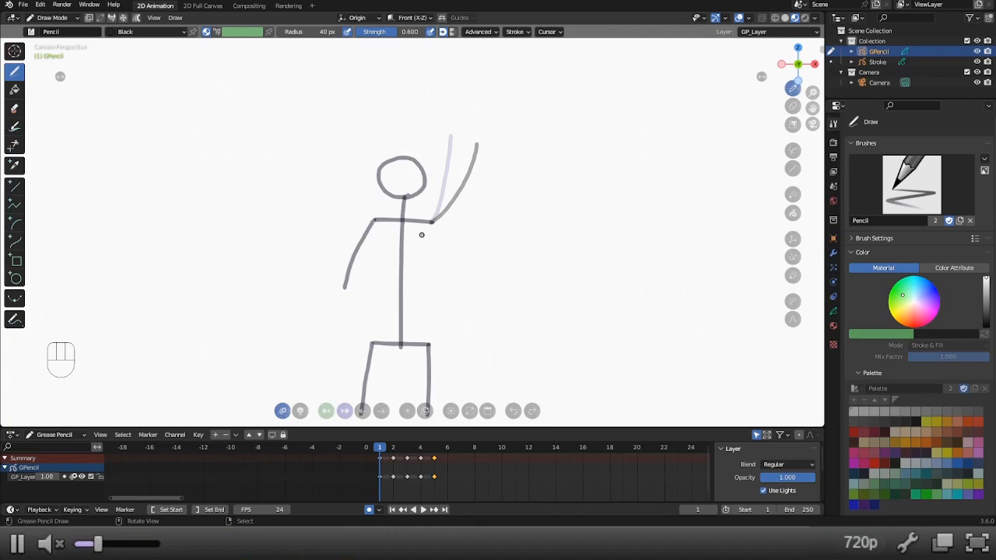
pyautogui.scroll(-5, 486, 456)
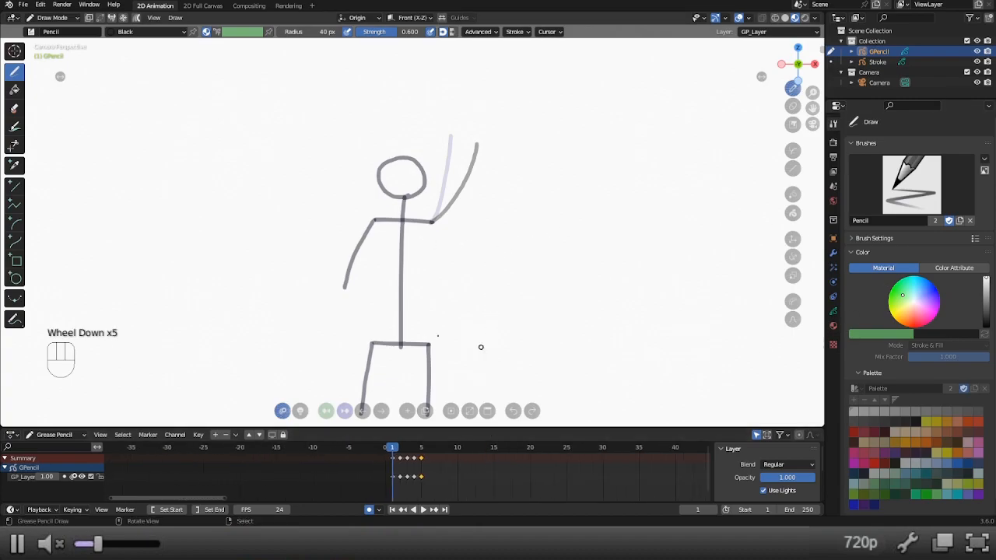
# Set the opacity of the stick figure's GP_Layer to 0.5 and lock the layer.
pyautogui.click(834, 312)
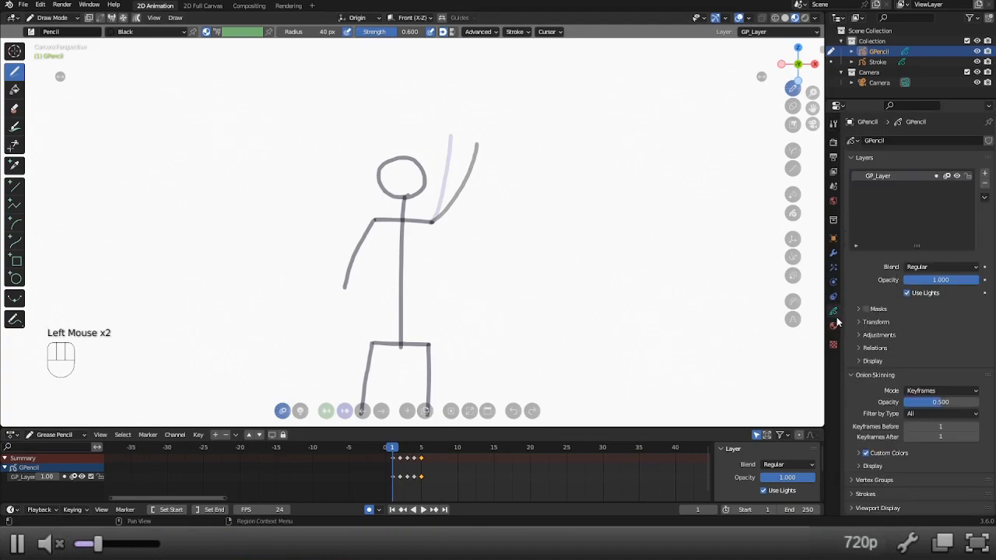
pyautogui.click(942, 281)
pyautogui.write('.5')
pyautogui.press('Return')
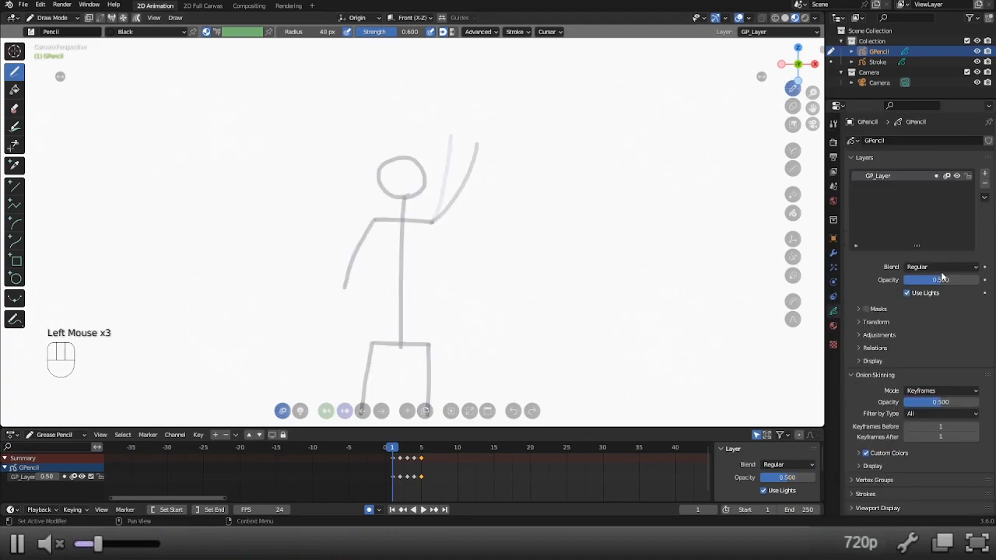
pyautogui.click(968, 176)
pyautogui.click(985, 175)
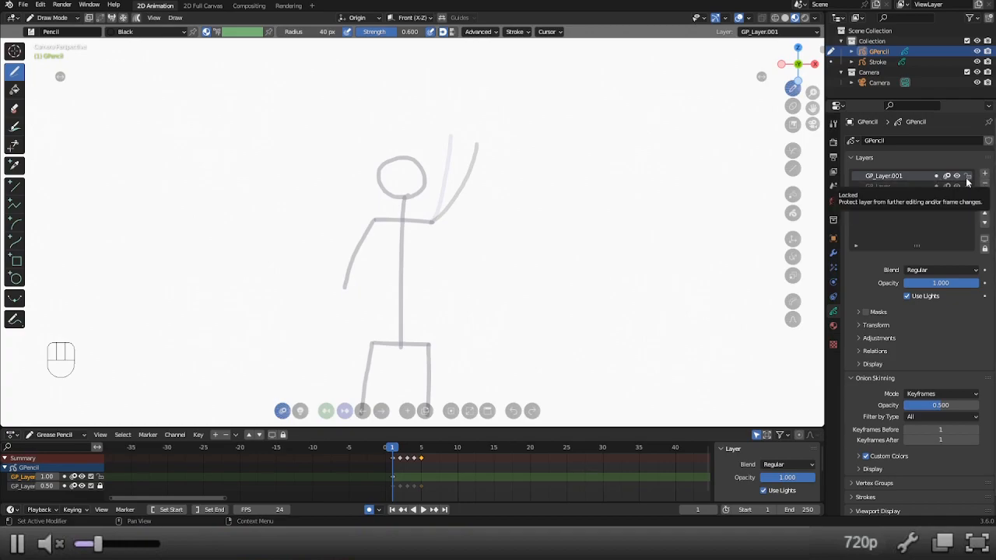
pyautogui.click(985, 183)
# In Object Mode, add a blank Grease Pencil object and switch it to Draw Mode.
pyautogui.hotkey('ctrl', 'Tab')
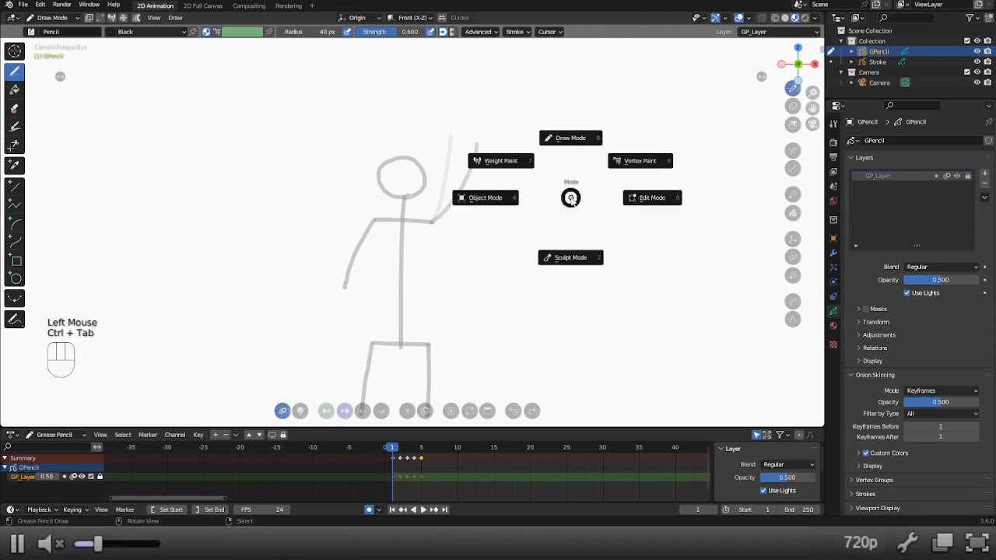
pyautogui.click(487, 205)
pyautogui.hotkey('shift', 'a')
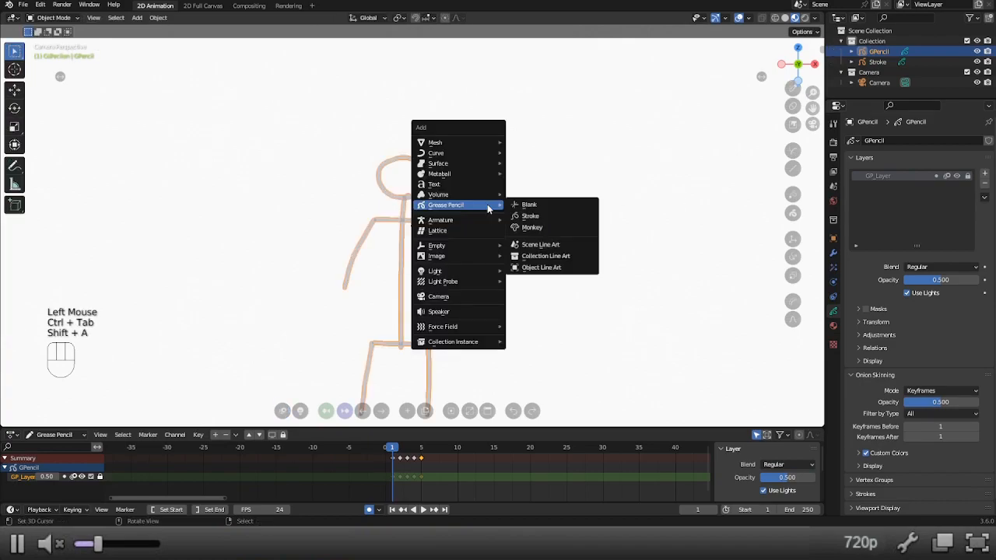
pyautogui.click(531, 205)
pyautogui.hotkey('ctrl', 'Tab')
pyautogui.click(567, 149)
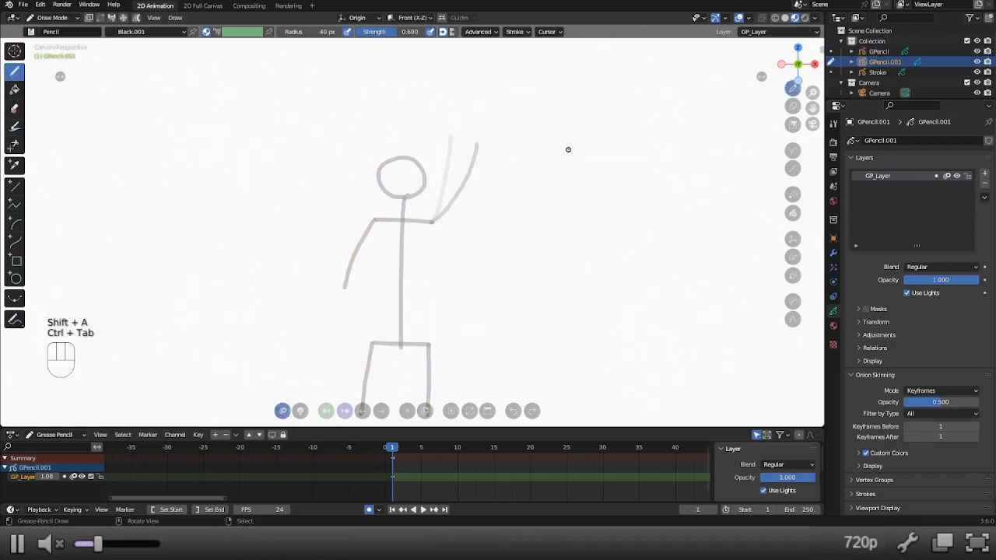
# On frame 1, draw a wide rounded chest shape beside the stick figure and a smaller rounded hip shape below it.
pyautogui.moveTo(394, 445)
pyautogui.mouseDown()
pyautogui.moveTo(409, 447)
pyautogui.moveTo(396, 449)
pyautogui.mouseUp()
pyautogui.click(409, 447)
pyautogui.click(392, 448)
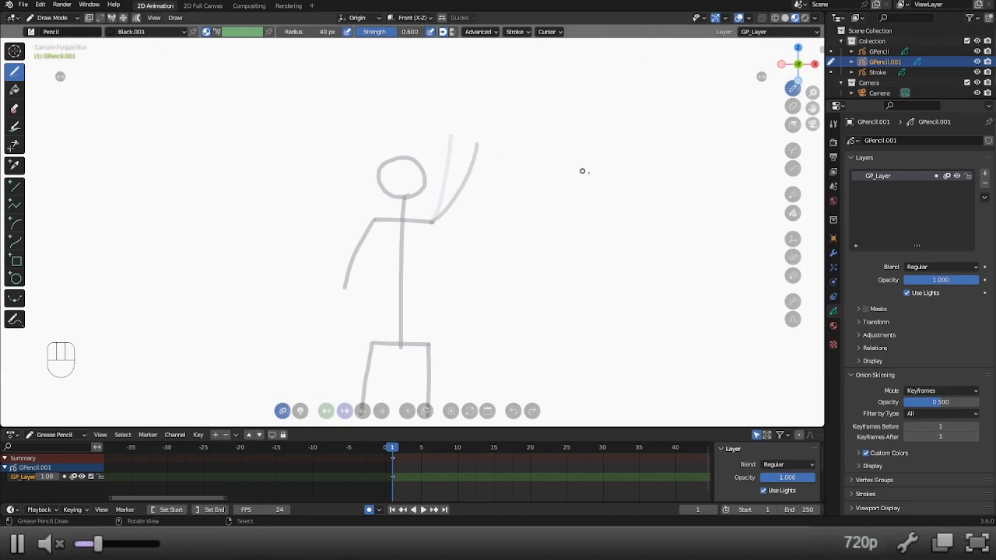
pyautogui.moveTo(578, 202)
pyautogui.keyDown('shift'); pyautogui.mouseDown(button='middle')
pyautogui.moveTo(538, 196)
pyautogui.moveTo(550, 184)
pyautogui.moveTo(558, 202)
pyautogui.mouseUp(button='middle'); pyautogui.keyUp('shift')
pyautogui.moveTo(540, 189)
pyautogui.mouseDown()
pyautogui.moveTo(579, 189)
pyautogui.moveTo(601, 219)
pyautogui.moveTo(566, 242)
pyautogui.moveTo(531, 227)
pyautogui.moveTo(528, 204)
pyautogui.moveTo(614, 204)
pyautogui.moveTo(599, 244)
pyautogui.moveTo(545, 245)
pyautogui.moveTo(525, 218)
pyautogui.moveTo(539, 197)
pyautogui.mouseUp()
pyautogui.hotkey('ctrl', 'z')
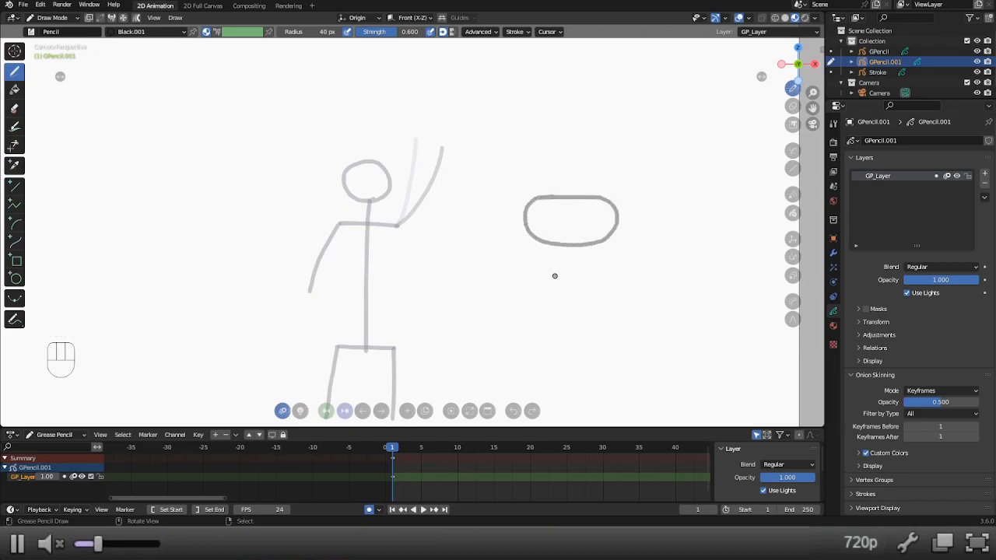
pyautogui.moveTo(553, 274)
pyautogui.mouseDown()
pyautogui.moveTo(604, 285)
pyautogui.moveTo(590, 315)
pyautogui.moveTo(552, 311)
pyautogui.moveTo(541, 285)
pyautogui.moveTo(565, 274)
pyautogui.mouseUp()
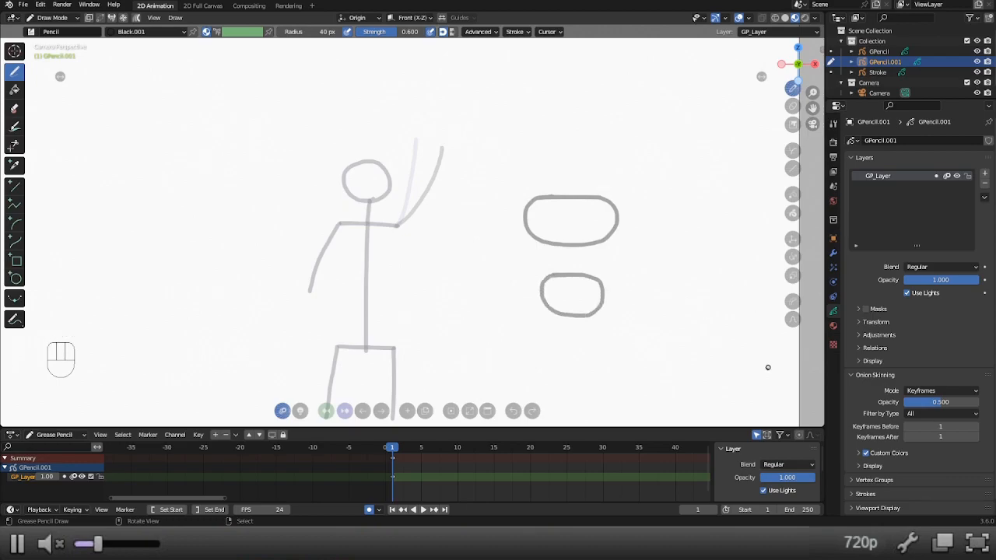
# Set the opacity of the rough body shapes' layer to 0.5 and add a new layer above it.
pyautogui.click(941, 279)
pyautogui.write('0.5')
pyautogui.press('Return')
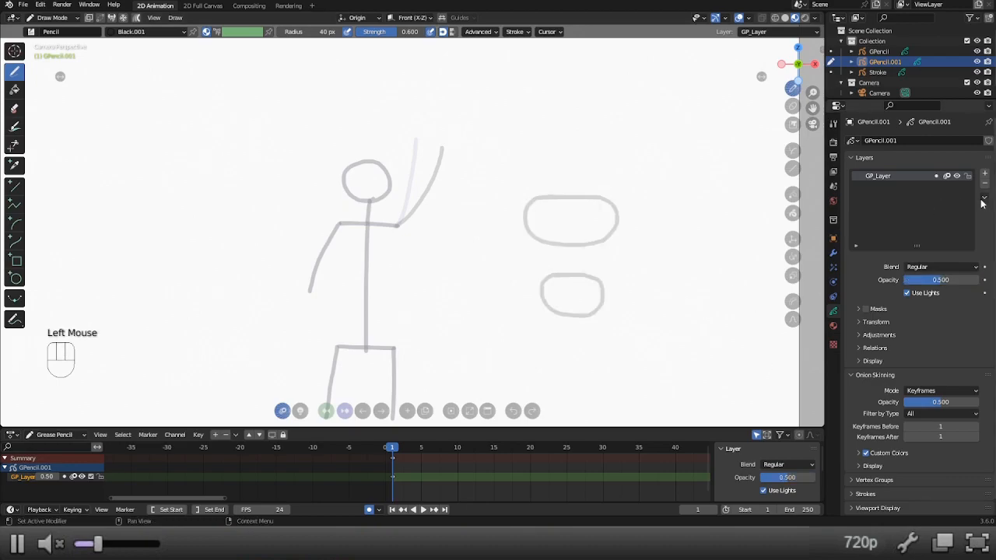
pyautogui.click(985, 173)
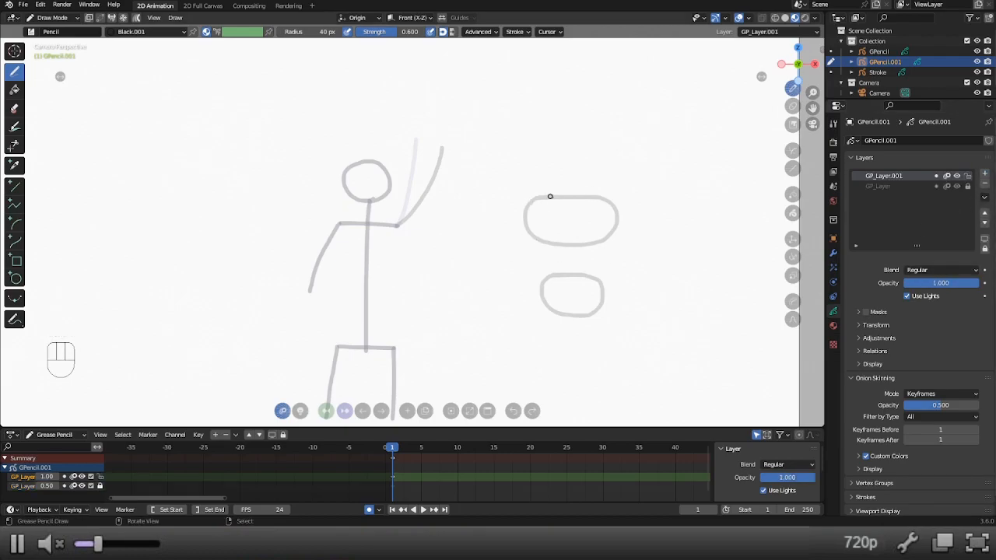
pyautogui.moveTo(542, 198); pyautogui.dragTo(600, 197)
pyautogui.moveTo(609, 236); pyautogui.dragTo(599, 266)
pyautogui.hotkey('ctrl', 'z')
# Unlock GP_Layer, move the hip shape slightly up toward the chest, lock the layer again and make GP_Layer.001 active.
pyautogui.click(935, 185)
pyautogui.click(968, 186)
pyautogui.press('g')
pyautogui.click(558, 295)
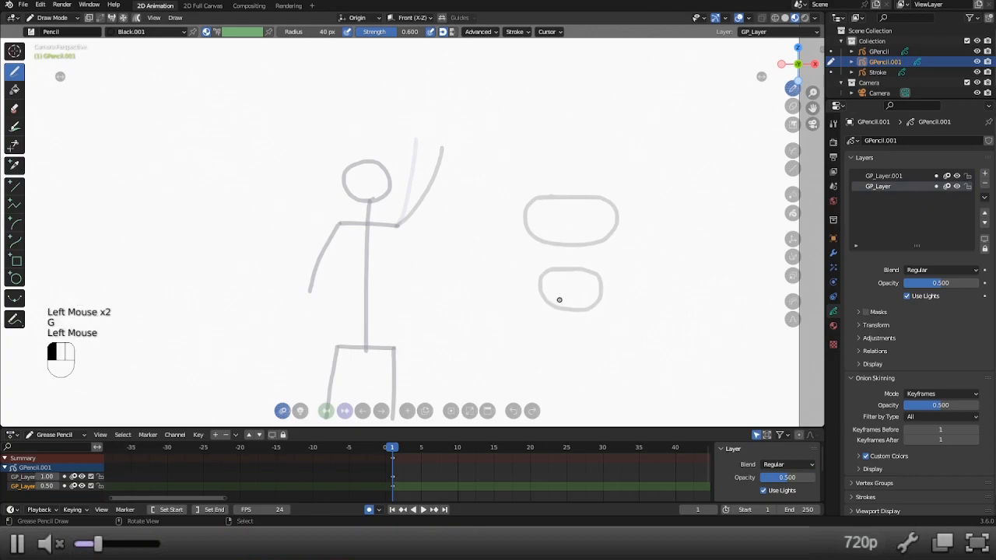
pyautogui.press('g')
pyautogui.press('g')
pyautogui.click(895, 175)
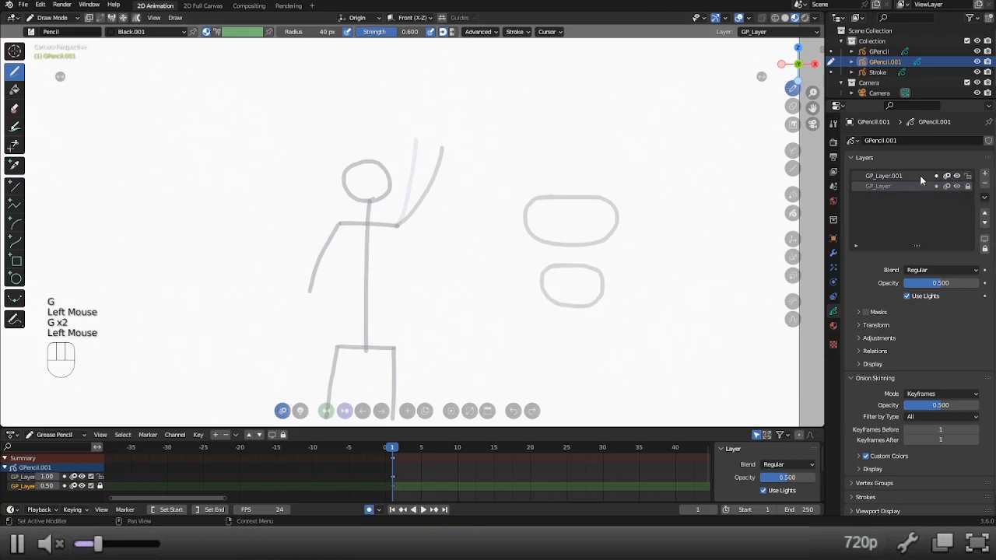
pyautogui.click(969, 186)
pyautogui.moveTo(551, 198)
pyautogui.mouseDown()
pyautogui.moveTo(600, 197)
pyautogui.moveTo(617, 233)
pyautogui.moveTo(601, 298)
pyautogui.moveTo(580, 309)
pyautogui.moveTo(551, 198)
pyautogui.mouseUp()
pyautogui.press('x')
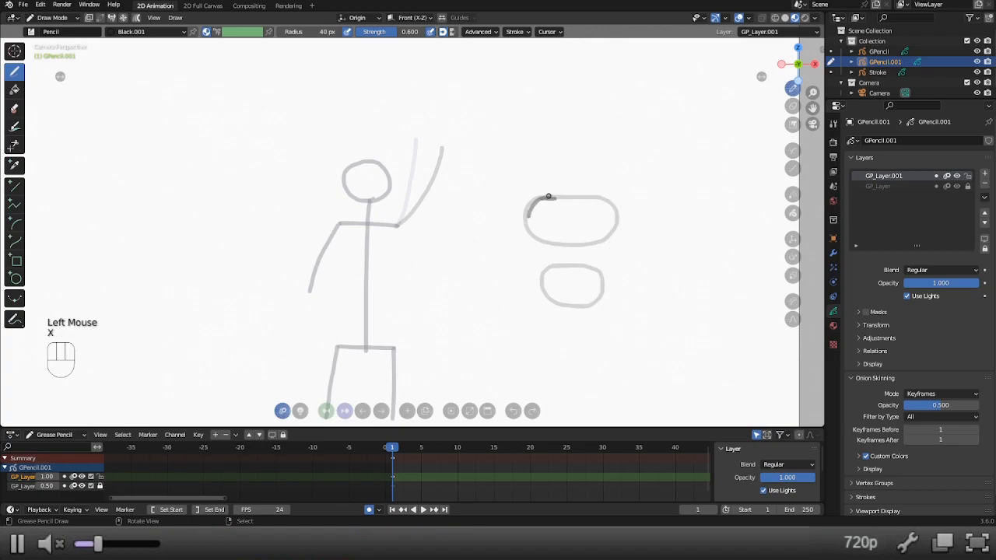
pyautogui.hotkey('ctrl', 'z')
pyautogui.hotkey('ctrl', 'z')
# On GP_Layer.001, draw a torso outline enclosing the chest and hip shapes, and hide the rough GP_Layer.
pyautogui.moveTo(549, 198)
pyautogui.mouseDown()
pyautogui.moveTo(526, 218)
pyautogui.moveTo(547, 296)
pyautogui.moveTo(579, 306)
pyautogui.mouseUp()
pyautogui.click(957, 187)
# Set GP_Layer.001's opacity to 0.5, lock it, and add another new layer on top.
pyautogui.doubleClick(943, 283)
pyautogui.write('0.5')
pyautogui.press('Return')
pyautogui.click(968, 176)
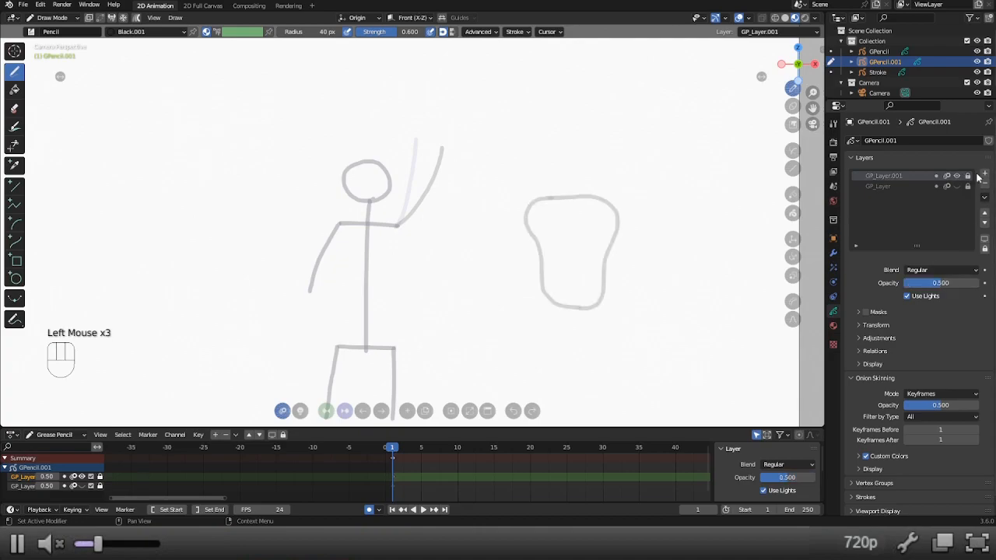
pyautogui.click(985, 173)
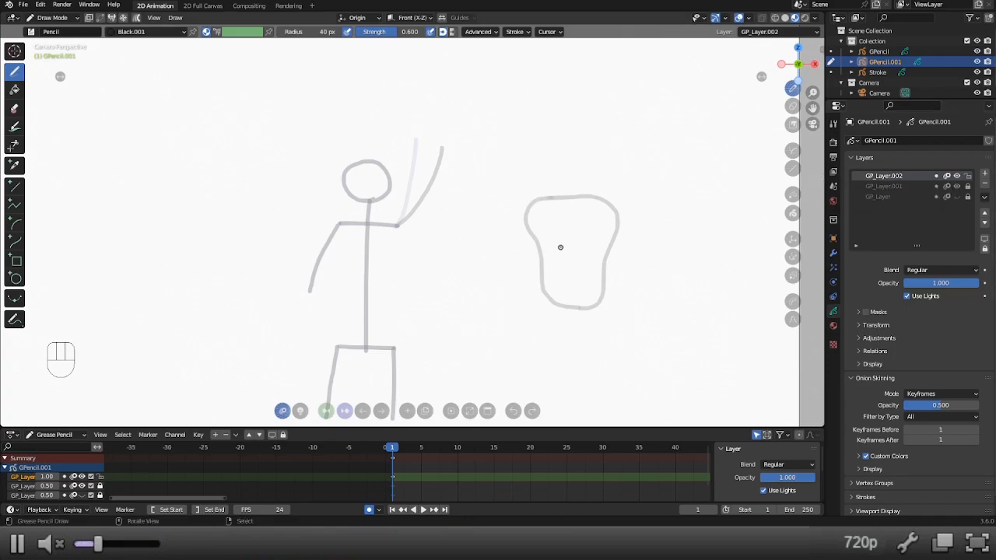
# Draw a small head circle above the torso on GP_Layer.002, undoing stray strokes and erasing the excess.
pyautogui.click(577, 172)
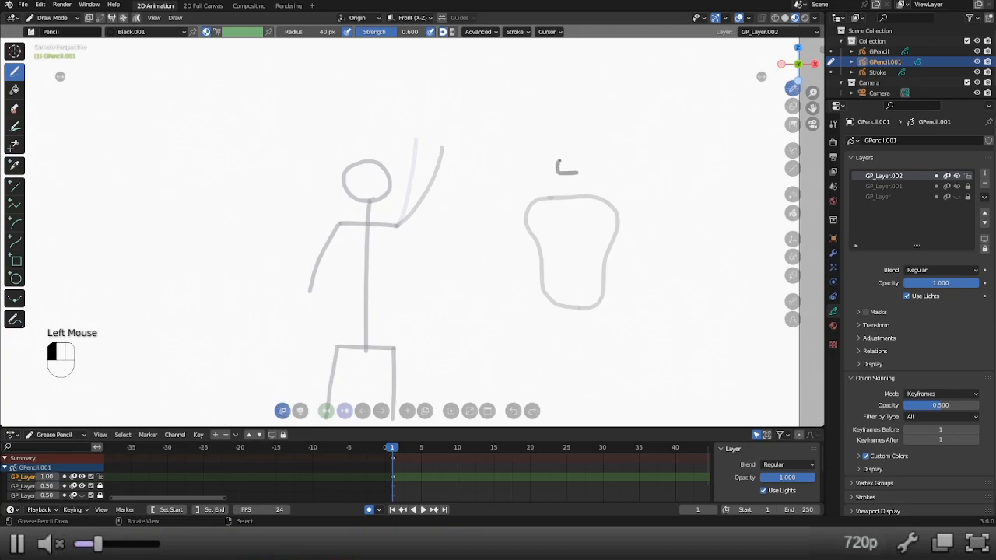
pyautogui.moveTo(576, 159)
pyautogui.mouseDown()
pyautogui.moveTo(582, 174)
pyautogui.moveTo(564, 184)
pyautogui.moveTo(558, 170)
pyautogui.moveTo(582, 174)
pyautogui.moveTo(563, 184)
pyautogui.moveTo(558, 176)
pyautogui.moveTo(567, 170)
pyautogui.mouseUp()
pyautogui.hotkey('ctrl', 'z')
pyautogui.keyDown('ctrl'); pyautogui.click(569, 170); pyautogui.keyUp('ctrl')
pyautogui.keyDown('ctrl'); pyautogui.click(572, 170); pyautogui.keyUp('ctrl')
pyautogui.press('x')
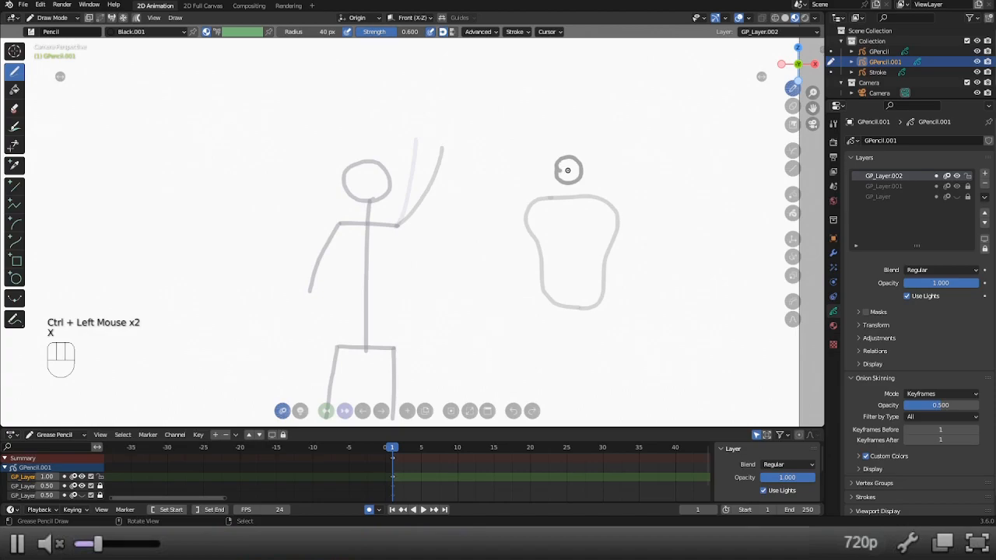
pyautogui.keyDown('ctrl'); pyautogui.click(568, 170); pyautogui.keyUp('ctrl')
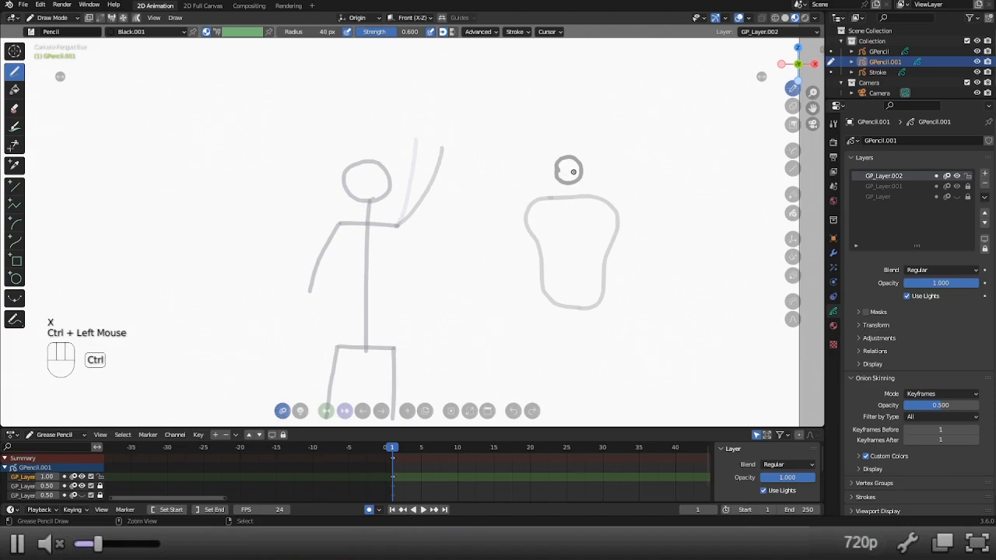
# Enlarge the head circle slightly and move it a little higher above the torso.
pyautogui.press('g')
pyautogui.click(570, 166)
pyautogui.press('s')
pyautogui.moveTo(567, 164); pyautogui.dragTo(716, 161)
pyautogui.press('s')
pyautogui.press('s')
pyautogui.press('s')
pyautogui.press('s')
pyautogui.press('s')
pyautogui.press('s')
pyautogui.click(575, 165)
pyautogui.press('s')
pyautogui.press('s')
pyautogui.press('s')
pyautogui.press('s')
pyautogui.press('s')
pyautogui.press('s')
pyautogui.press('s')
pyautogui.press('s')
pyautogui.click(574, 167)
pyautogui.press('s')
pyautogui.press('s')
pyautogui.press('s')
pyautogui.press('s')
pyautogui.press('s')
pyautogui.press('s')
pyautogui.press('g')
pyautogui.moveTo(582, 170); pyautogui.dragTo(585, 164)
pyautogui.press('g')
pyautogui.press('g')
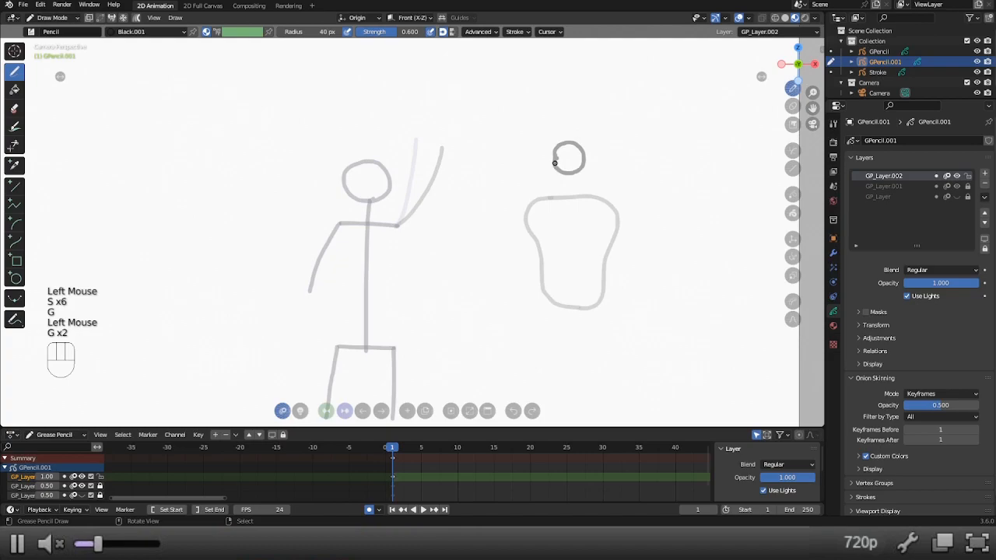
# Draw a curved chin and jaw line just below the head circle, undoing the stray strokes.
pyautogui.click(555, 161)
pyautogui.hotkey('ctrl', 'z')
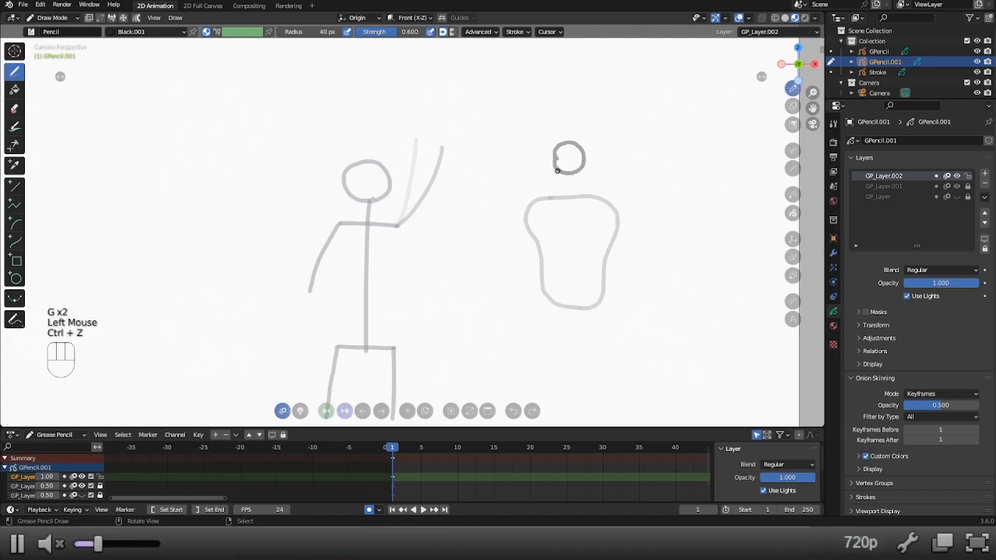
pyautogui.click(558, 176)
pyautogui.hotkey('ctrl', 'z')
pyautogui.moveTo(585, 165)
pyautogui.mouseDown()
pyautogui.moveTo(567, 185)
pyautogui.moveTo(554, 172)
pyautogui.mouseUp()
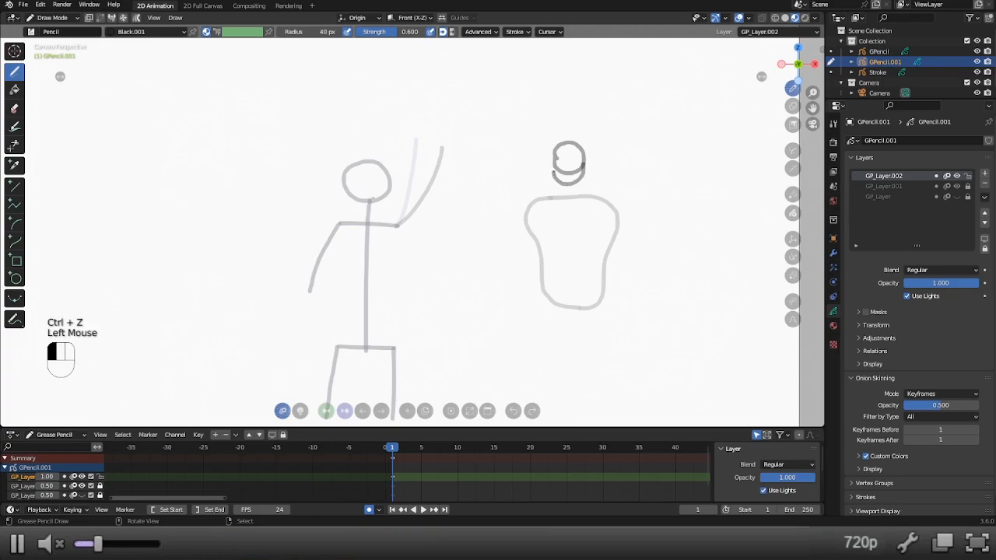
# Erase the lower arc of the circle where it overlaps the inside of the jaw line.
pyautogui.hotkey('shift', 's')
pyautogui.hotkey('shift', 's')
pyautogui.hotkey('shift', 's')
pyautogui.hotkey('shift', 's')
pyautogui.press('s')
pyautogui.click(569, 155)
pyautogui.press('s')
pyautogui.press('s')
pyautogui.press('s')
pyautogui.press('s')
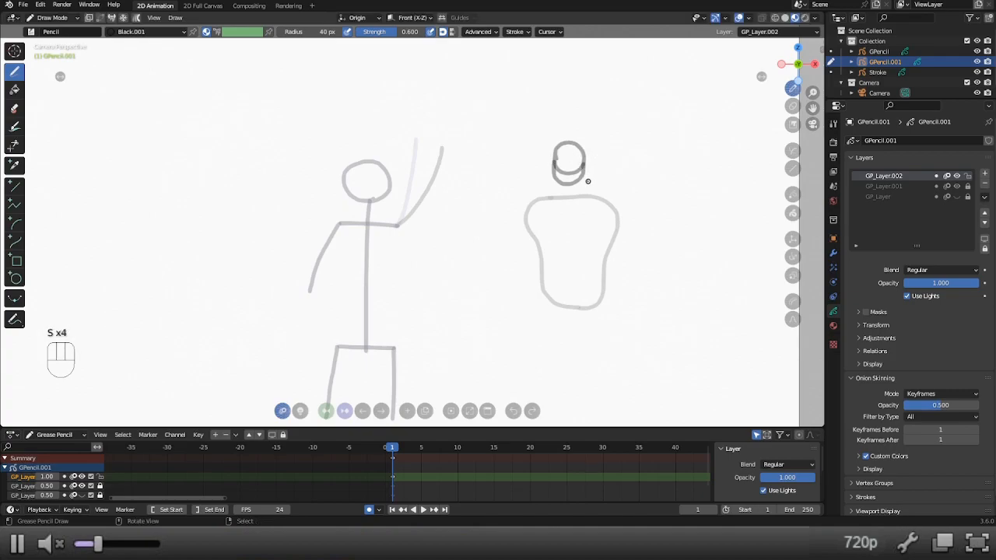
pyautogui.press('x')
pyautogui.click(583, 161)
pyautogui.hotkey('ctrl', 'z')
pyautogui.click(583, 162)
pyautogui.moveTo(582, 176)
pyautogui.mouseDown()
pyautogui.moveTo(565, 185)
pyautogui.moveTo(553, 163)
pyautogui.moveTo(560, 185)
pyautogui.moveTo(575, 180)
pyautogui.moveTo(558, 178)
pyautogui.moveTo(582, 169)
pyautogui.moveTo(567, 185)
pyautogui.moveTo(558, 163)
pyautogui.moveTo(581, 167)
pyautogui.mouseUp()
pyautogui.hotkey('ctrl', 'z')
pyautogui.click(583, 163)
pyautogui.hotkey('ctrl', 'z')
pyautogui.hotkey('ctrl', 'z')
pyautogui.press('x')
pyautogui.hotkey('ctrl', 'z')
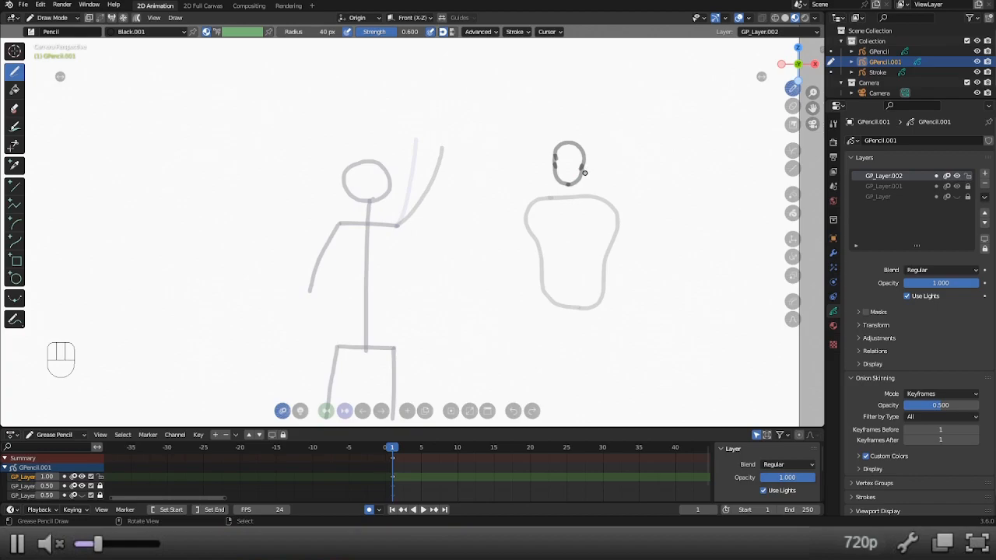
pyautogui.press('x')
pyautogui.press('7')
# Try rotating all the head strokes slightly in Edit Mode, and return to Draw Mode.
pyautogui.hotkey('alt', '7')
pyautogui.press('a')
pyautogui.press('r')
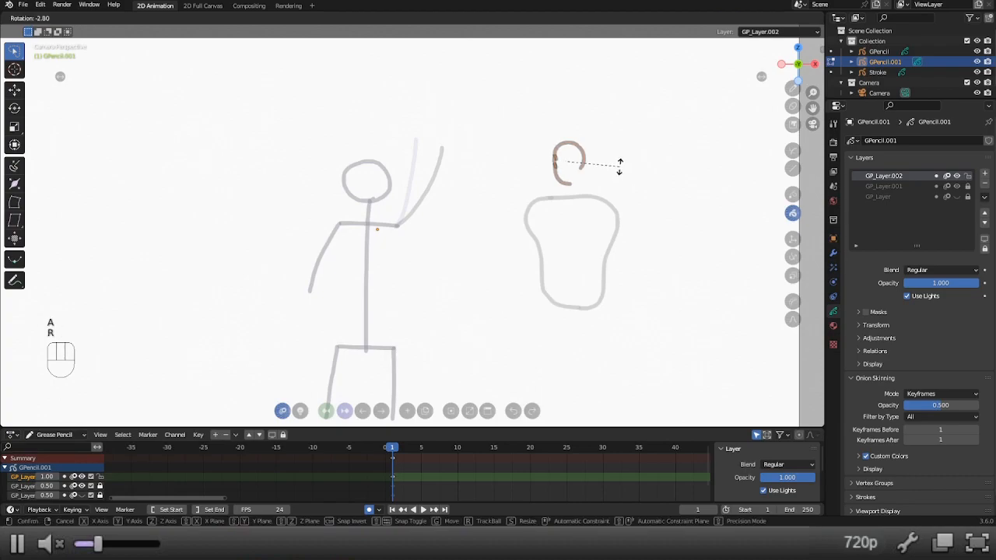
pyautogui.click(619, 163)
pyautogui.hotkey('alt', '1')
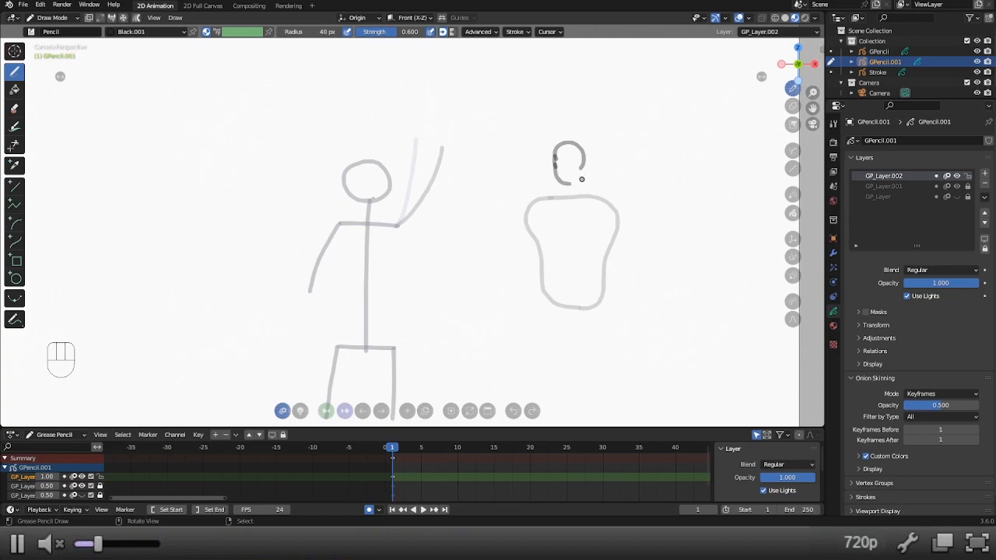
# Undo back to the closed head outline, rotate all its strokes slightly in Edit Mode, and return to Draw Mode.
pyautogui.hotkey('ctrl', 'z')
pyautogui.hotkey('ctrl', 'z')
pyautogui.hotkey('ctrl', 'z')
pyautogui.hotkey('ctrl', 'z')
pyautogui.hotkey('ctrl', 'z')
pyautogui.hotkey('alt', '7')
pyautogui.press('a')
pyautogui.press('r')
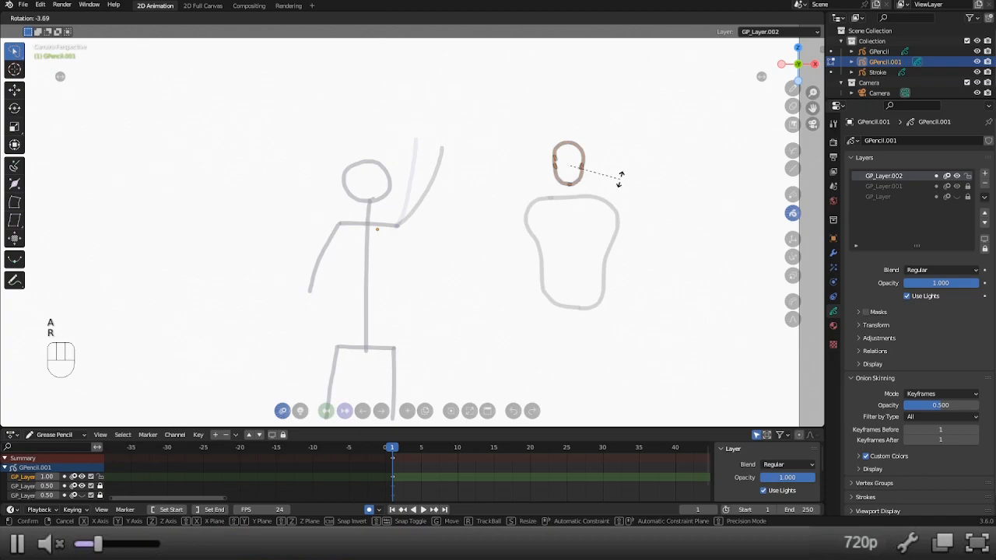
pyautogui.click(621, 176)
pyautogui.hotkey('alt', '1')
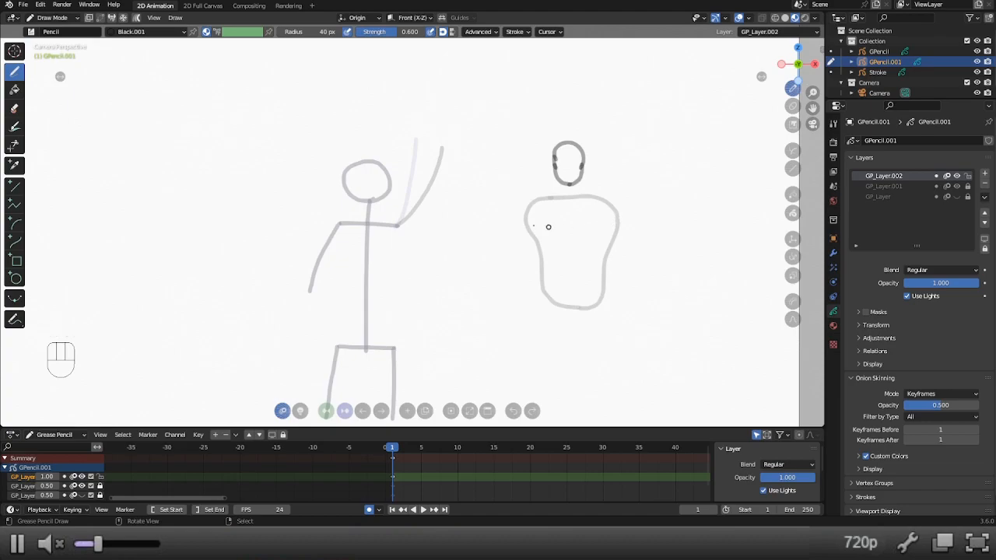
pyautogui.moveTo(532, 216); pyautogui.dragTo(507, 267)
pyautogui.hotkey('ctrl', 'z')
pyautogui.moveTo(550, 236)
pyautogui.keyDown('shift'); pyautogui.mouseDown(button='middle')
pyautogui.moveTo(562, 225)
pyautogui.moveTo(548, 273)
pyautogui.mouseUp(button='middle'); pyautogui.keyUp('shift')
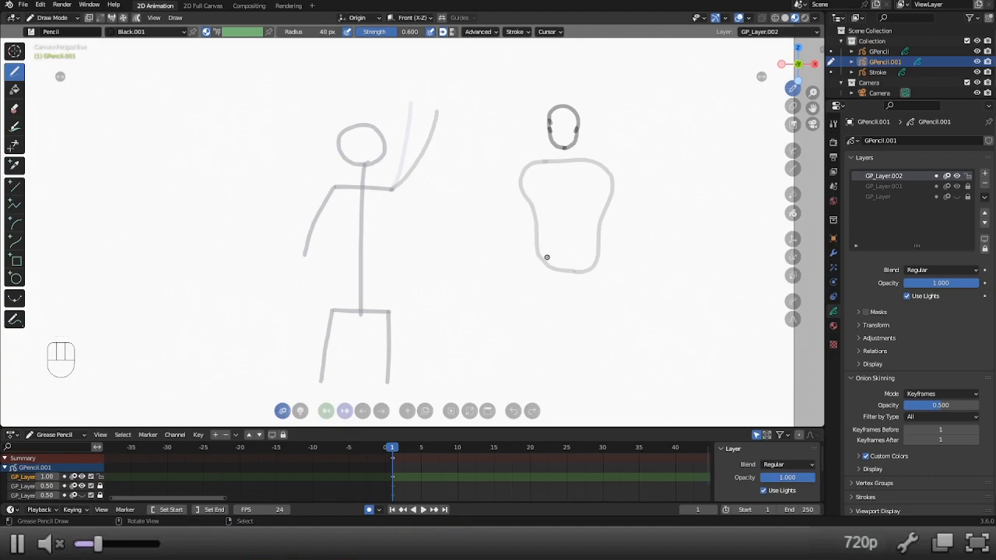
pyautogui.moveTo(548, 260); pyautogui.dragTo(554, 314)
pyautogui.hotkey('ctrl', 'z')
# Draw two vertical leg guide lines down from the torso's lower edge and a tall thigh oval around the upper left one.
pyautogui.moveTo(545, 257); pyautogui.dragTo(548, 344)
pyautogui.moveTo(589, 256); pyautogui.dragTo(589, 346)
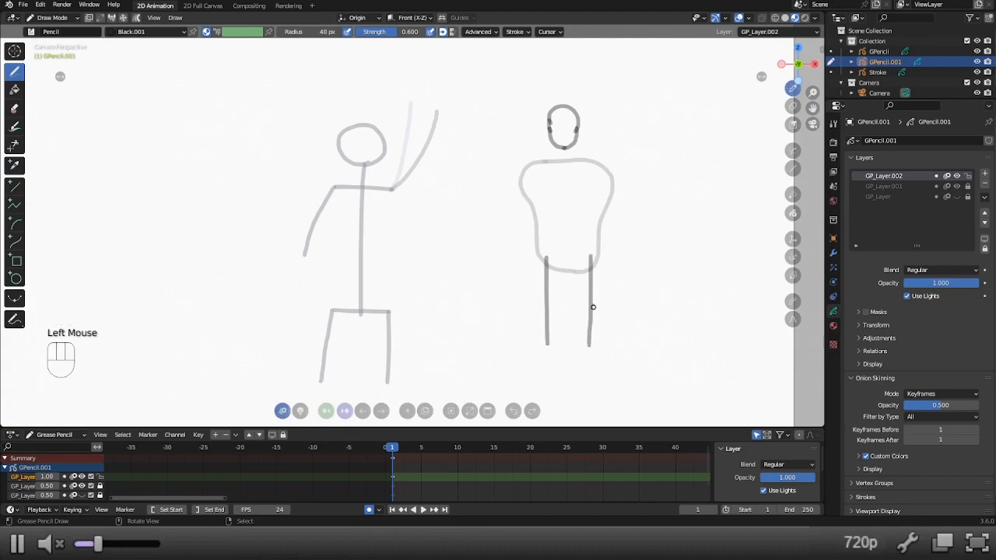
pyautogui.moveTo(543, 254)
pyautogui.mouseDown()
pyautogui.moveTo(555, 272)
pyautogui.moveTo(551, 300)
pyautogui.moveTo(534, 295)
pyautogui.moveTo(531, 265)
pyautogui.moveTo(542, 254)
pyautogui.mouseUp()
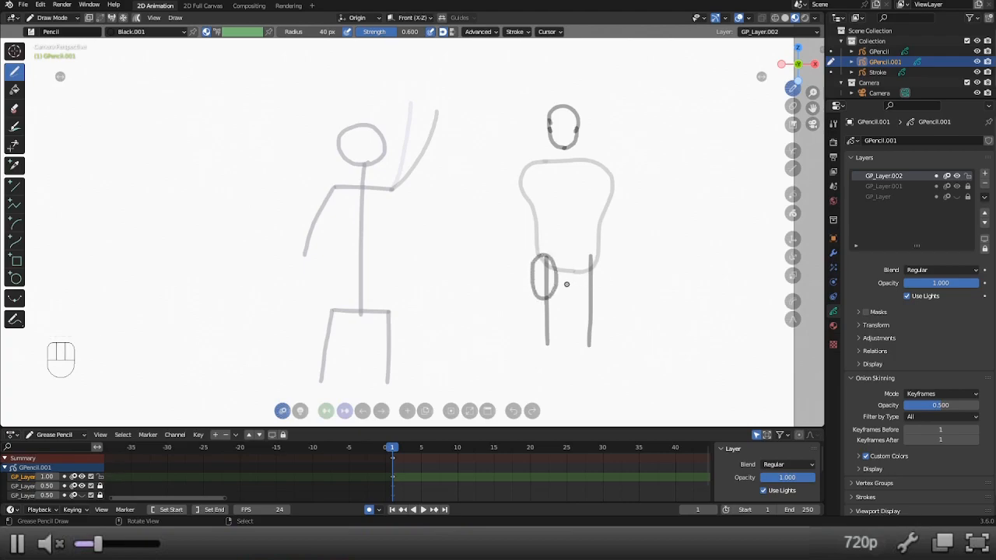
# Draw a shin oval around the lower half of the left leg guide line, beneath the thigh oval.
pyautogui.hotkey('alt', '7')
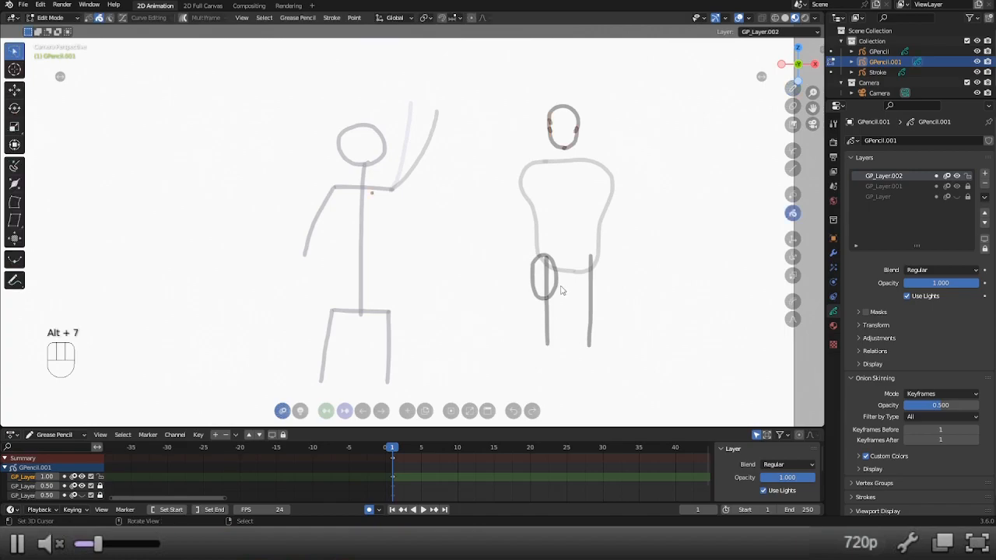
pyautogui.rightClick(576, 292)
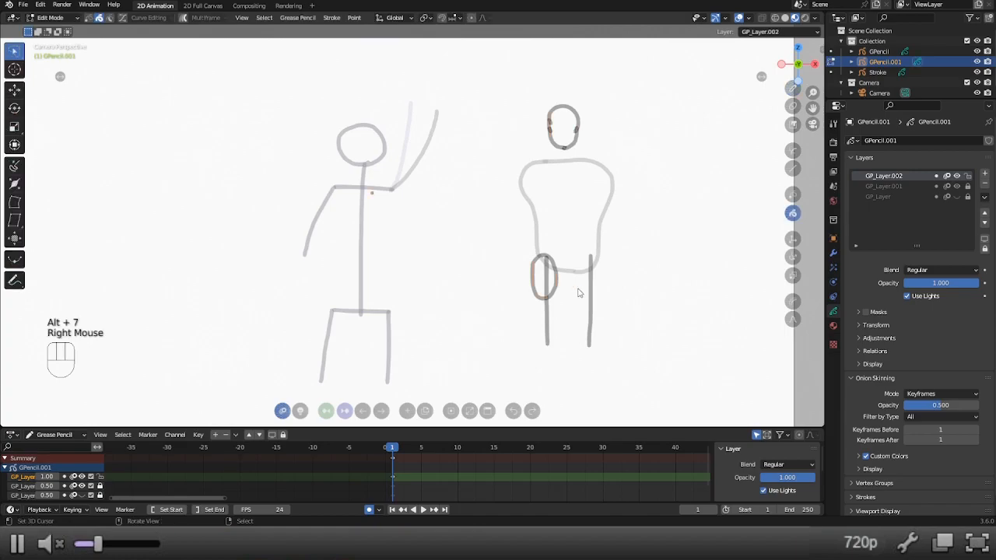
pyautogui.hotkey('alt', '1')
pyautogui.moveTo(544, 304)
pyautogui.mouseDown()
pyautogui.moveTo(557, 336)
pyautogui.moveTo(537, 338)
pyautogui.moveTo(537, 310)
pyautogui.mouseUp()
# Duplicate the left thigh and shin ovals in Edit Mode along the X axis onto the right leg guide line.
pyautogui.hotkey('alt', '7')
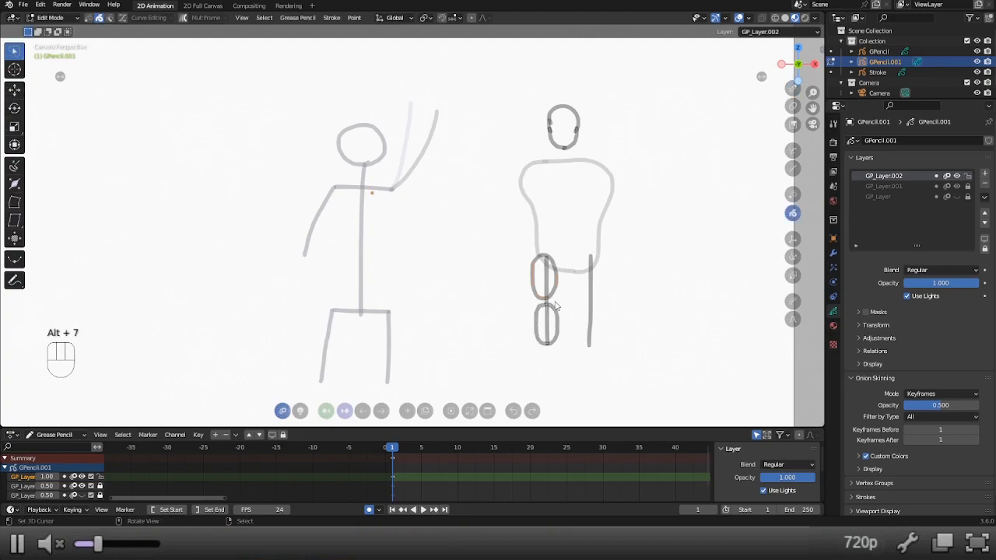
pyautogui.keyDown('shift'); pyautogui.rightClick(557, 309); pyautogui.keyUp('shift')
pyautogui.hotkey('shift', 'd')
pyautogui.press('x')
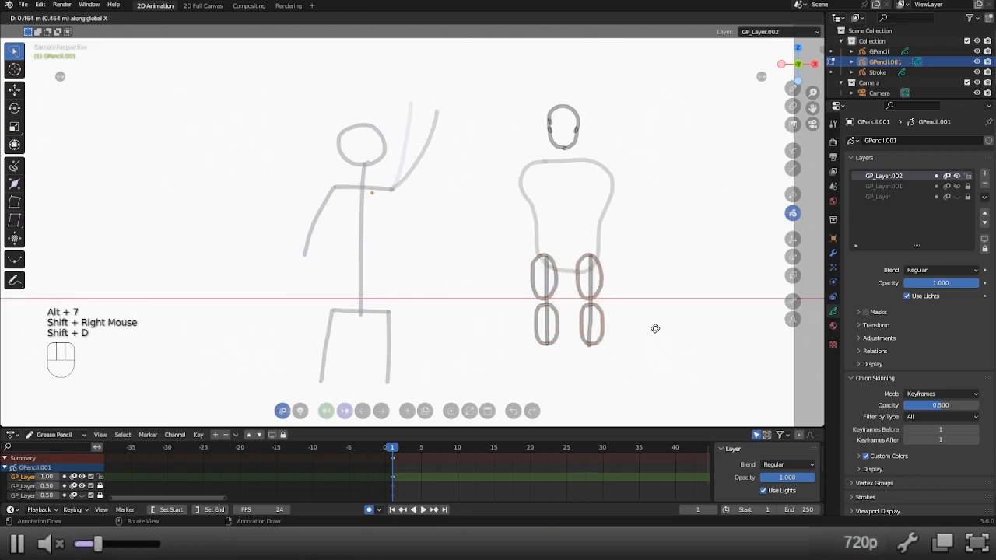
pyautogui.rightClick(655, 328)
# Move the right shin oval slightly inward so it centres on its guide line beneath the thigh oval.
pyautogui.press('r')
pyautogui.rightClick(630, 274)
pyautogui.rightClick(603, 331)
pyautogui.press('g')
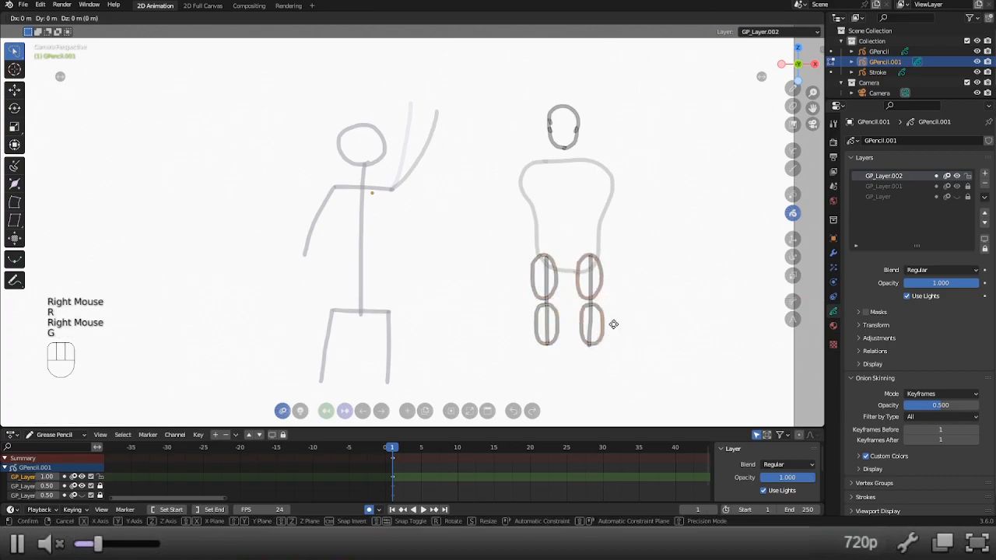
pyautogui.click(606, 323)
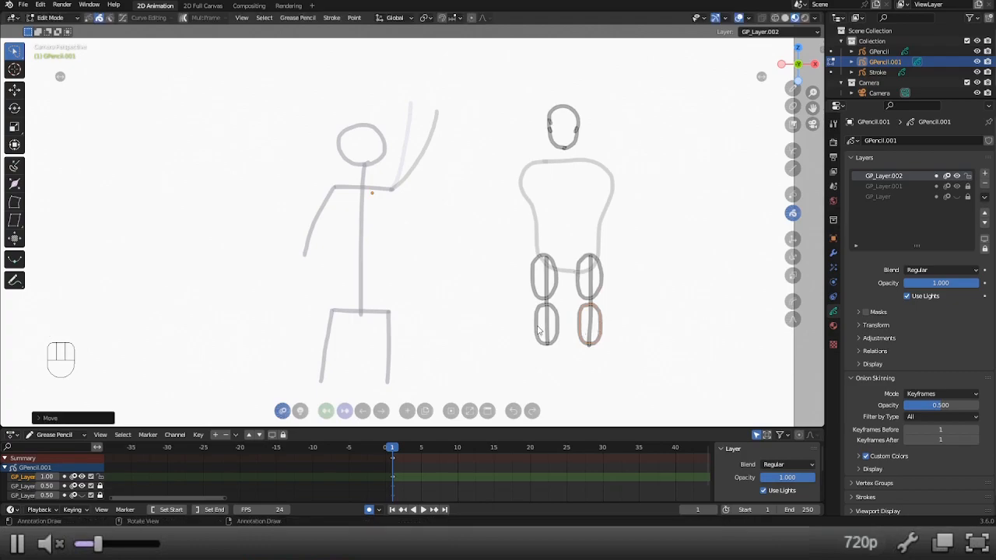
# Return to Draw Mode and delete the two leg guide lines.
pyautogui.hotkey('alt', '1')
pyautogui.press('x')
pyautogui.press('x')
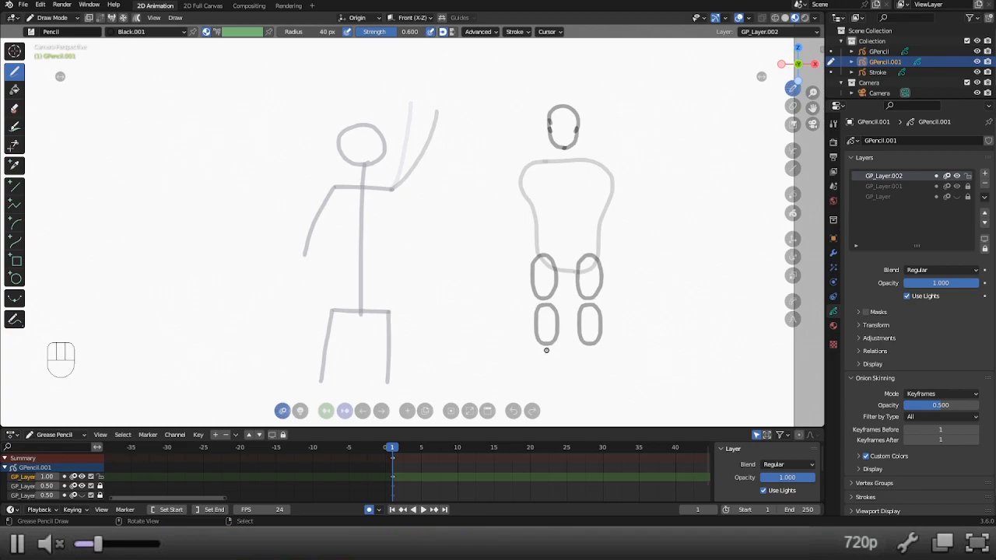
# Draw a short slanted foot guide line below each shin oval, both pointing outward.
pyautogui.moveTo(546, 350); pyautogui.dragTo(537, 363)
pyautogui.hotkey('ctrl', 'z')
pyautogui.hotkey('ctrl', 'z')
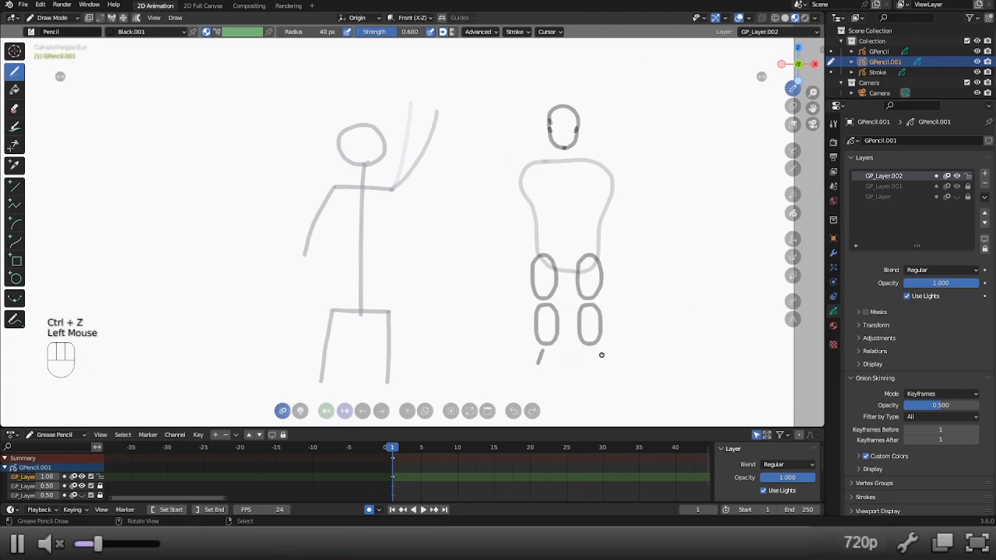
pyautogui.moveTo(591, 349); pyautogui.dragTo(608, 362)
pyautogui.hotkey('ctrl', 'z')
pyautogui.hotkey('ctrl', 'z')
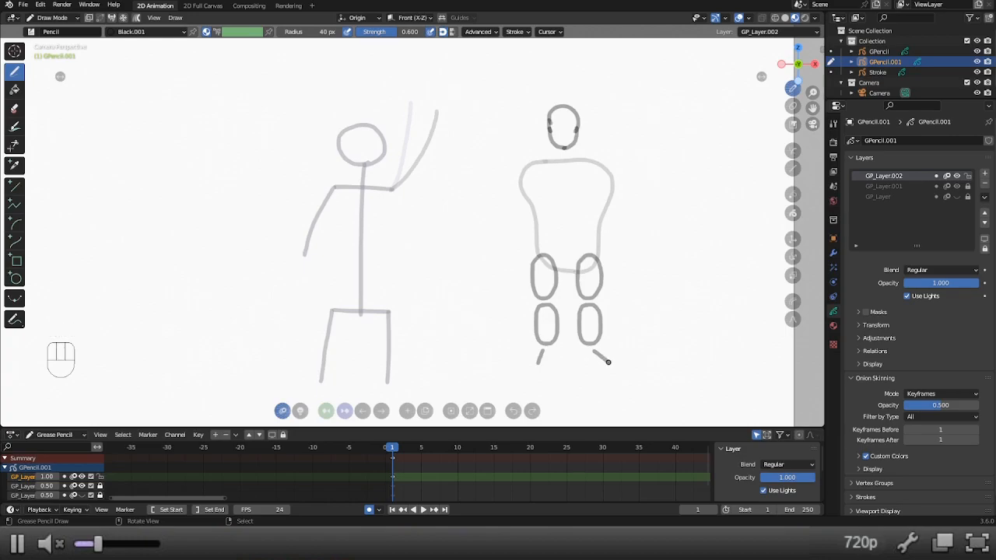
# Draw a lowered arm guide line from the left shoulder, with one oval around the upper arm and another around the forearm.
pyautogui.moveTo(527, 178); pyautogui.dragTo(496, 259)
pyautogui.moveTo(526, 165)
pyautogui.mouseDown()
pyautogui.moveTo(534, 191)
pyautogui.moveTo(513, 215)
pyautogui.moveTo(504, 195)
pyautogui.moveTo(523, 167)
pyautogui.mouseUp()
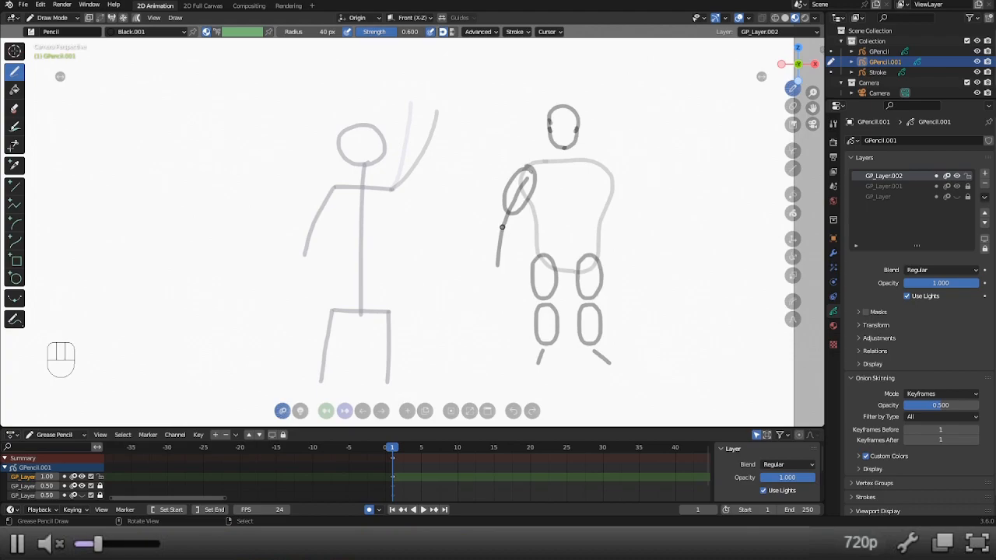
pyautogui.moveTo(501, 225)
pyautogui.mouseDown()
pyautogui.moveTo(510, 260)
pyautogui.moveTo(491, 246)
pyautogui.moveTo(504, 224)
pyautogui.moveTo(511, 251)
pyautogui.moveTo(499, 265)
pyautogui.moveTo(490, 238)
pyautogui.moveTo(501, 224)
pyautogui.moveTo(511, 249)
pyautogui.moveTo(503, 265)
pyautogui.moveTo(494, 232)
pyautogui.moveTo(506, 241)
pyautogui.moveTo(487, 238)
pyautogui.moveTo(497, 227)
pyautogui.moveTo(510, 242)
pyautogui.mouseUp()
pyautogui.hotkey('ctrl', 'z')
pyautogui.hotkey('ctrl', 'z')
pyautogui.hotkey('ctrl', 'z')
pyautogui.press('g')
pyautogui.press('r')
pyautogui.click(510, 238)
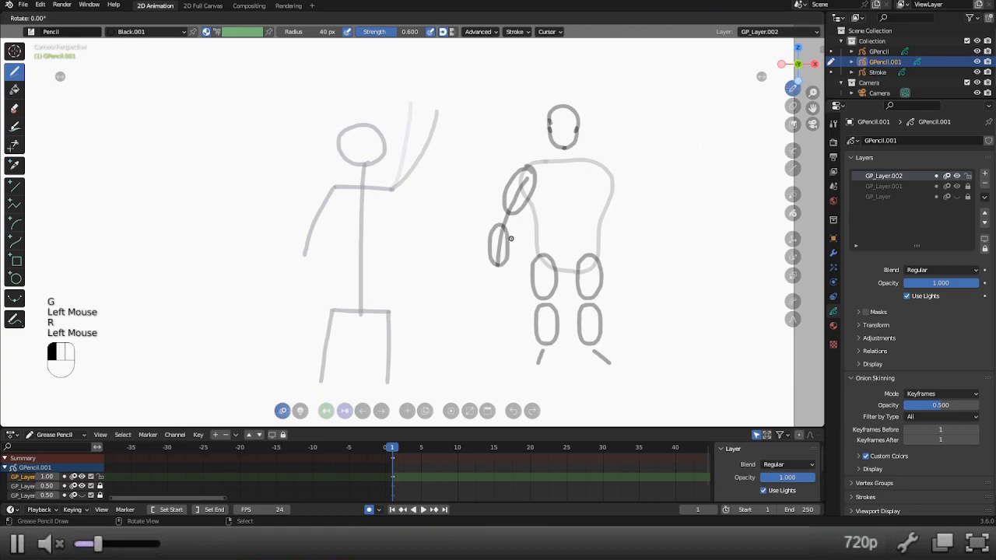
# Try rotating the lowered arm's guide line about 19 degrees.
pyautogui.press('r')
pyautogui.press('r')
pyautogui.press('r')
pyautogui.press('r')
pyautogui.press('r')
pyautogui.press('r')
pyautogui.press('r')
pyautogui.press('r')
pyautogui.click(500, 235)
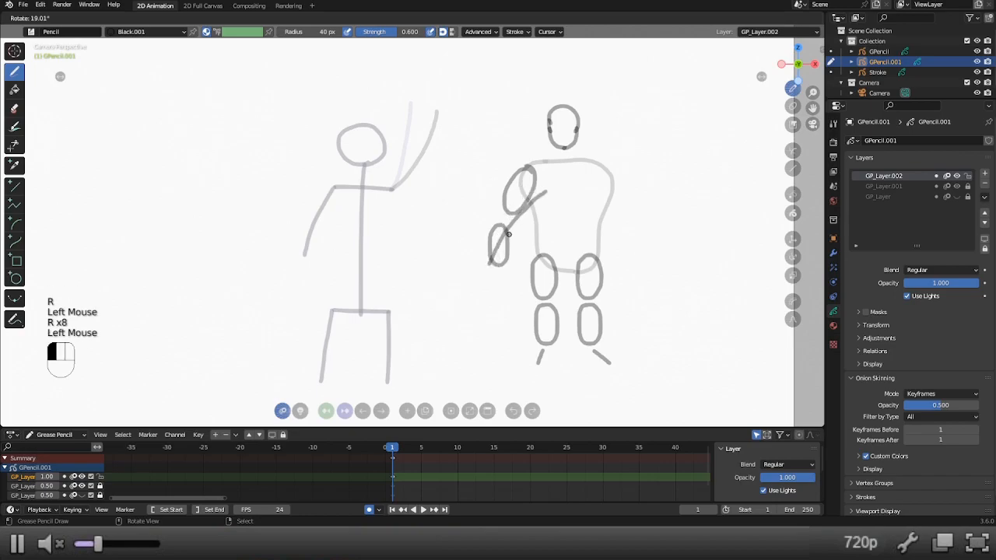
pyautogui.hotkey('ctrl', 'z')
# Rotate and move the left forearm oval so it follows the tilt of the arm guide line.
pyautogui.press('r')
pyautogui.moveTo(499, 233); pyautogui.dragTo(509, 241)
pyautogui.press('r')
pyautogui.press('r')
pyautogui.press('r')
pyautogui.press('r')
pyautogui.press('g')
pyautogui.press('g')
pyautogui.press('g')
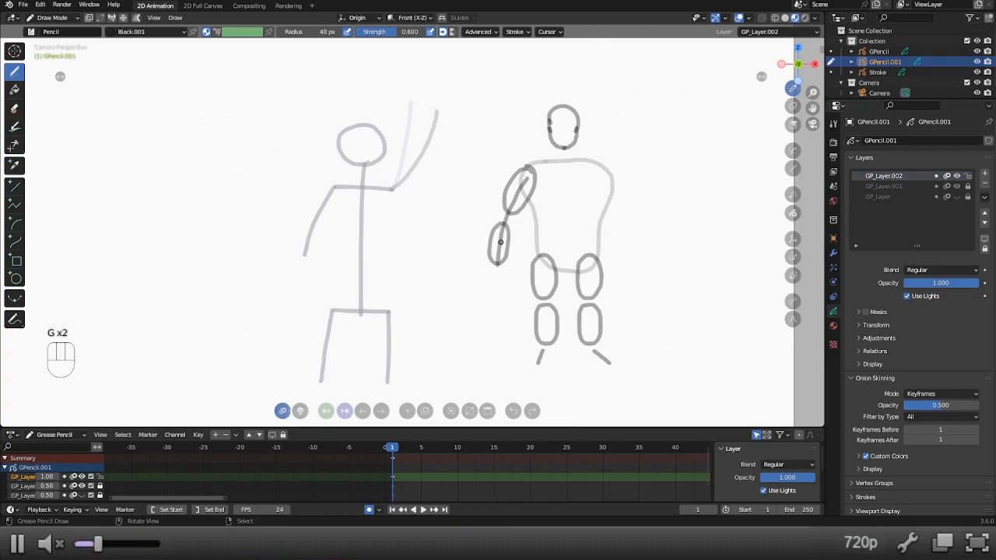
# Draw a raised arm guide line from the right shoulder and duplicate the left upper-arm oval onto its lower part in Edit Mode.
pyautogui.keyDown('shift'); pyautogui.moveTo(623, 167); pyautogui.dragTo(581, 211, button='middle'); pyautogui.keyUp('shift')
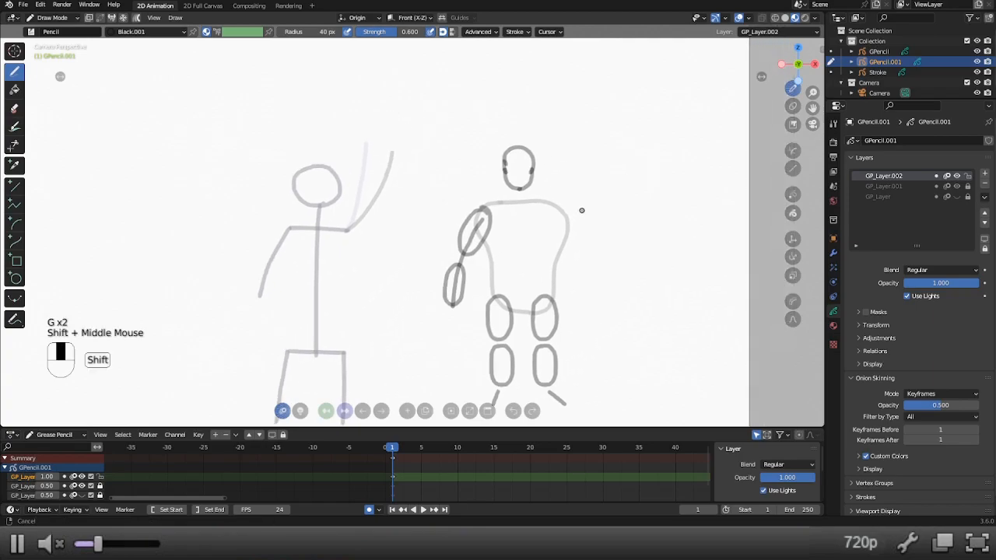
pyautogui.moveTo(562, 218); pyautogui.dragTo(586, 139)
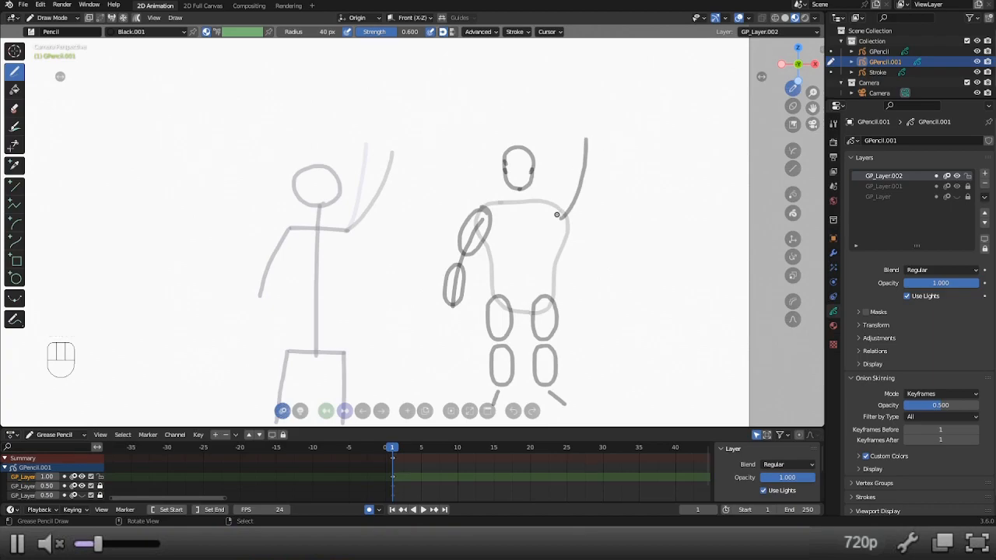
pyautogui.hotkey('alt', '7')
pyautogui.rightClick(490, 235)
pyautogui.hotkey('shift', 'd')
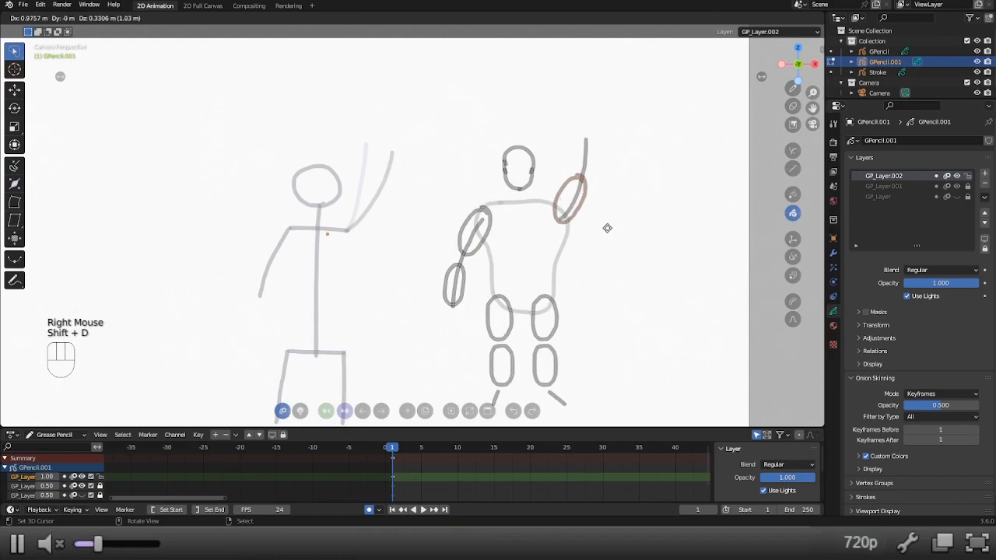
pyautogui.rightClick(607, 229)
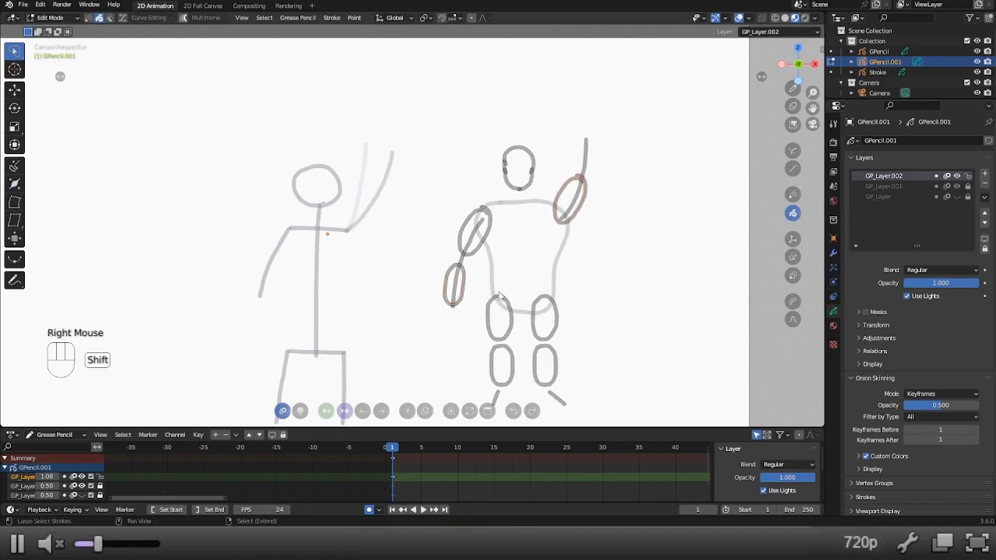
# Duplicate the left forearm oval onto the upper end of the raised arm, adjusting its rotation and position and enlarging it slightly.
pyautogui.hotkey('shift', 'd')
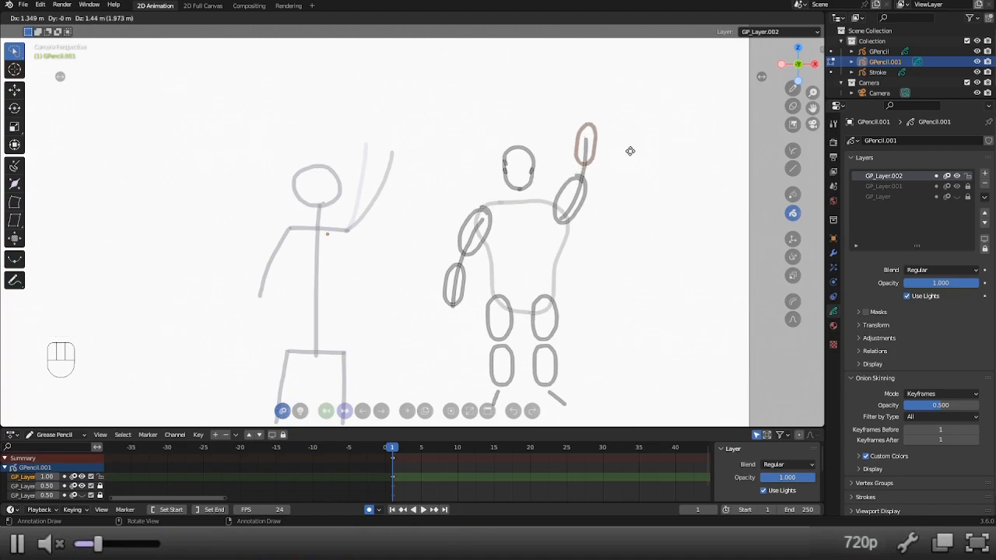
pyautogui.click(629, 155)
pyautogui.press('r')
pyautogui.click(628, 148)
pyautogui.press('g')
pyautogui.click(627, 152)
pyautogui.press('s')
pyautogui.click(617, 152)
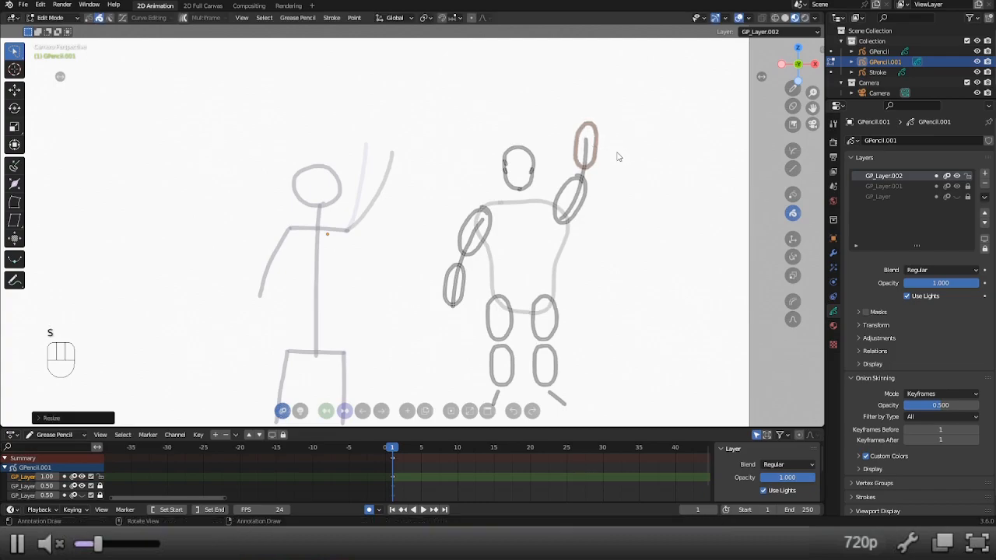
# Enlarge the lowered forearm's oval slightly, and delete both arms' guide lines in Draw Mode.
pyautogui.rightClick(458, 292)
pyautogui.press('s')
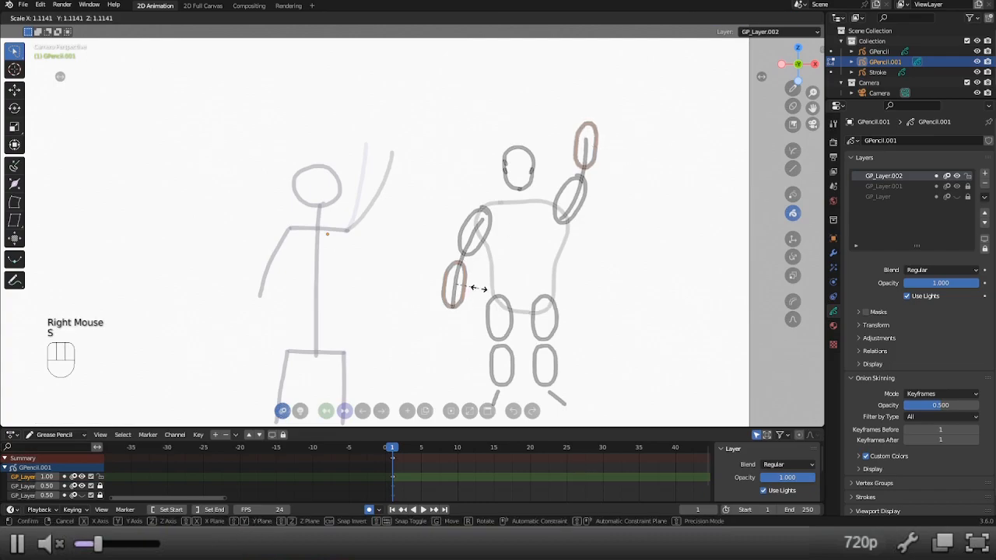
pyautogui.rightClick(478, 289)
pyautogui.hotkey('alt', '1')
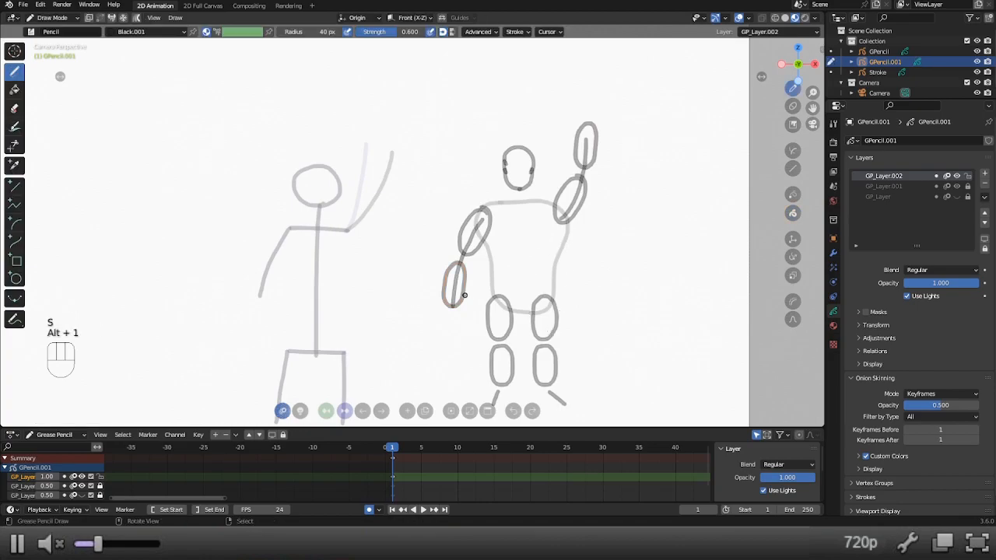
pyautogui.press('x')
pyautogui.press('x')
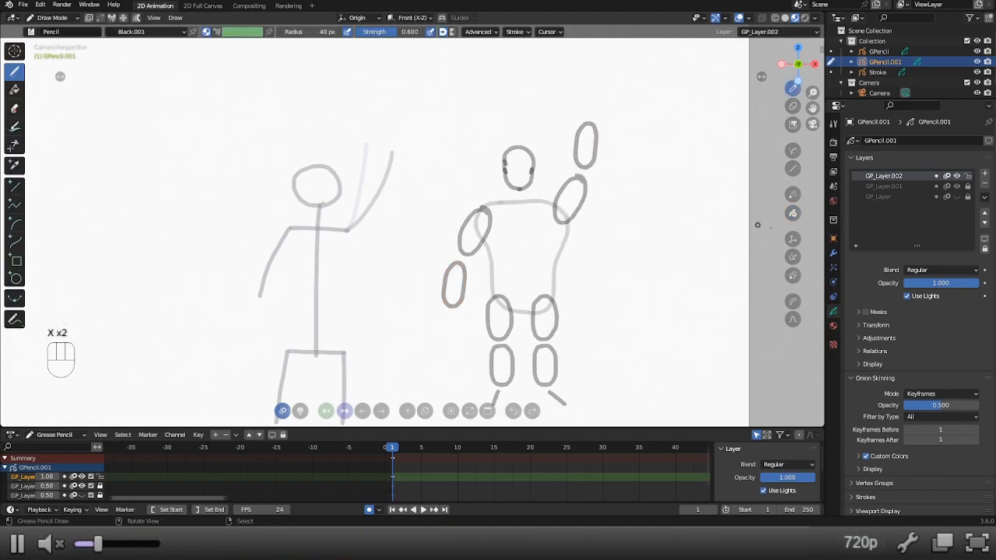
# Lock GP_Layer.002 at an opacity of 0.5 and add a new layer above it.
pyautogui.doubleClick(945, 283)
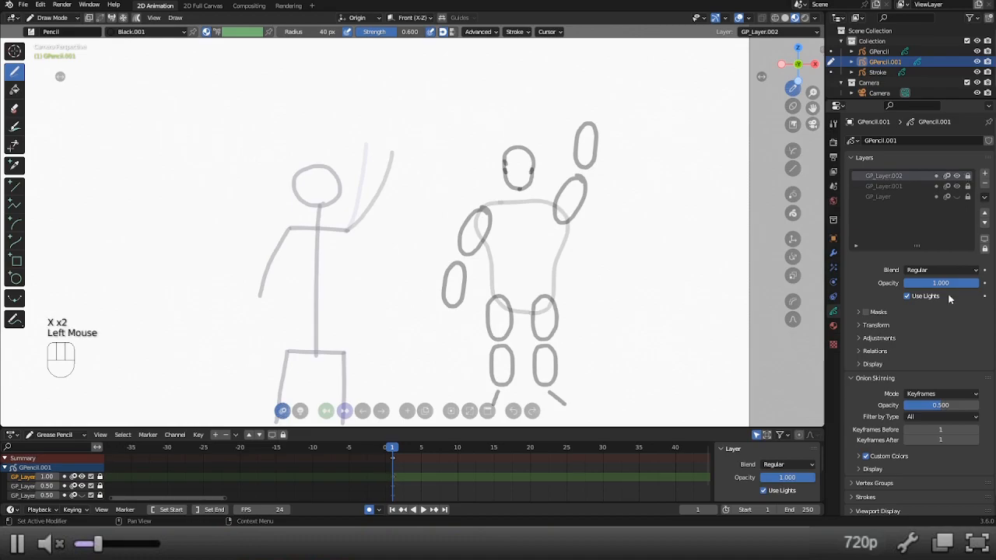
pyautogui.write('0.5')
pyautogui.press('Return')
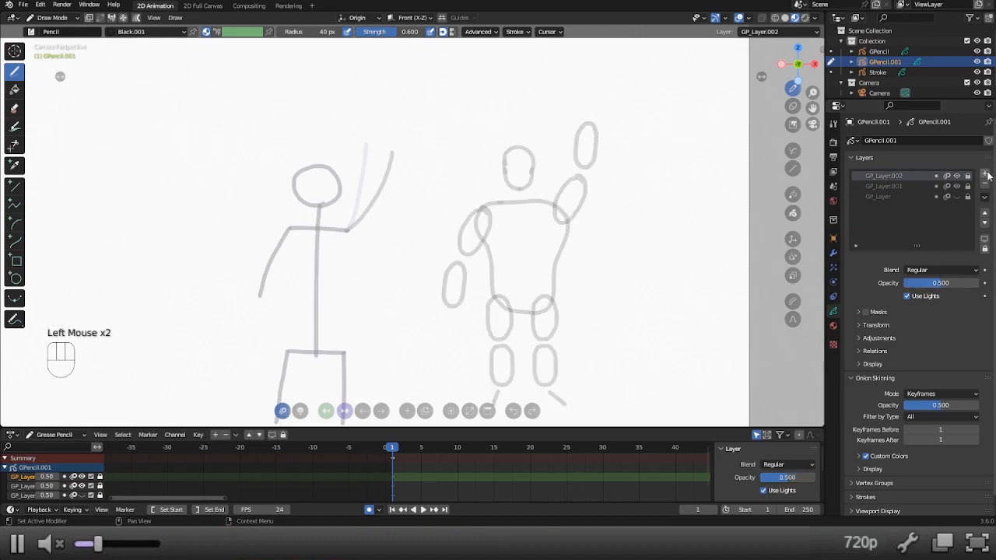
pyautogui.click(987, 176)
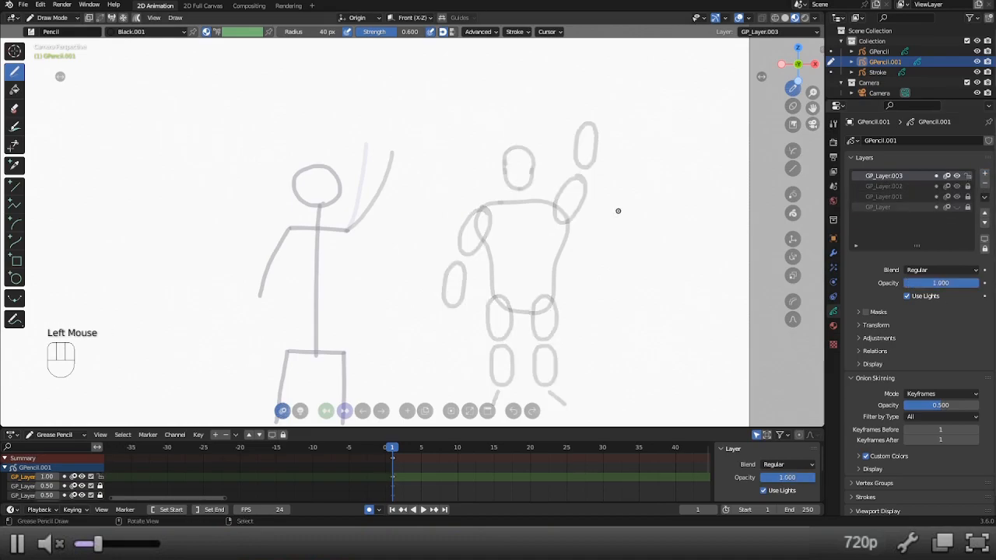
# Trace continuous outlines around the ovals of both arms and both legs on the new layer.
pyautogui.keyDown('shift'); pyautogui.moveTo(545, 270); pyautogui.dragTo(565, 232, button='middle'); pyautogui.keyUp('shift')
pyautogui.moveTo(512, 170)
pyautogui.mouseDown()
pyautogui.moveTo(492, 178)
pyautogui.moveTo(480, 202)
pyautogui.moveTo(464, 251)
pyautogui.moveTo(470, 275)
pyautogui.moveTo(505, 209)
pyautogui.mouseUp()
pyautogui.moveTo(573, 172)
pyautogui.mouseDown()
pyautogui.moveTo(597, 97)
pyautogui.moveTo(619, 107)
pyautogui.moveTo(608, 156)
pyautogui.moveTo(583, 191)
pyautogui.mouseUp()
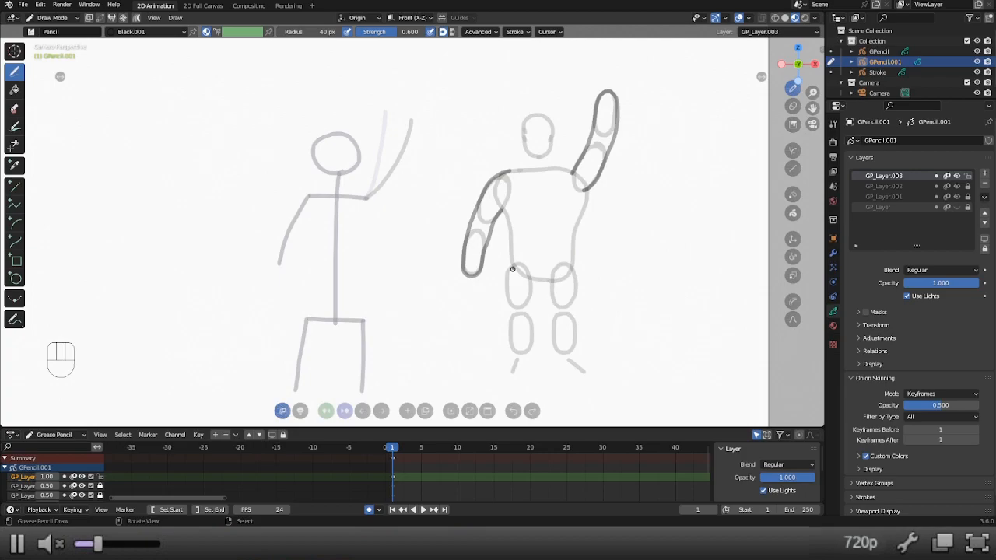
pyautogui.moveTo(502, 212)
pyautogui.mouseDown()
pyautogui.moveTo(512, 351)
pyautogui.moveTo(532, 331)
pyautogui.moveTo(526, 266)
pyautogui.moveTo(577, 287)
pyautogui.moveTo(558, 352)
pyautogui.moveTo(554, 269)
pyautogui.mouseUp()
pyautogui.hotkey('ctrl', 'z')
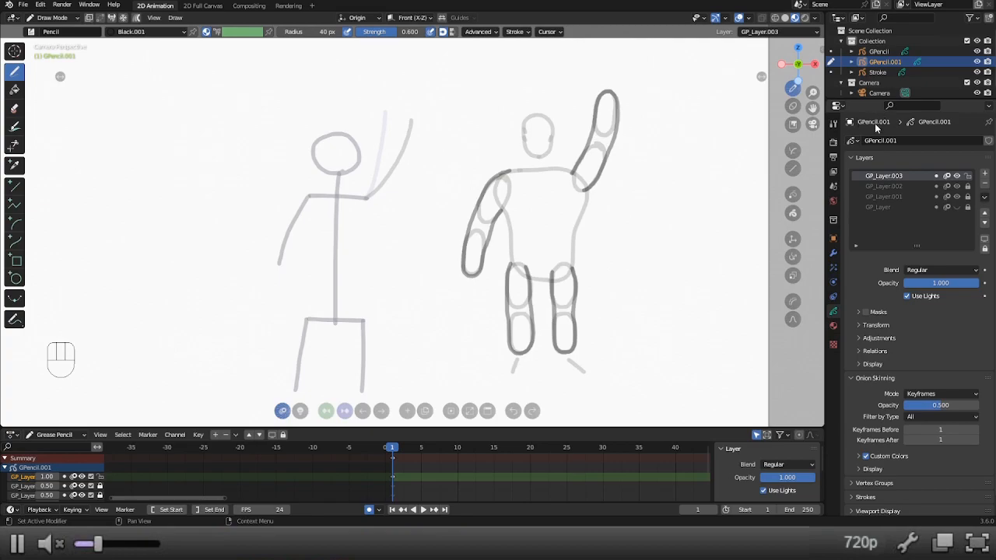
# Lock GP_Layer.003 at an opacity of 0.5 and add a new layer above it.
pyautogui.click(968, 175)
pyautogui.click(985, 174)
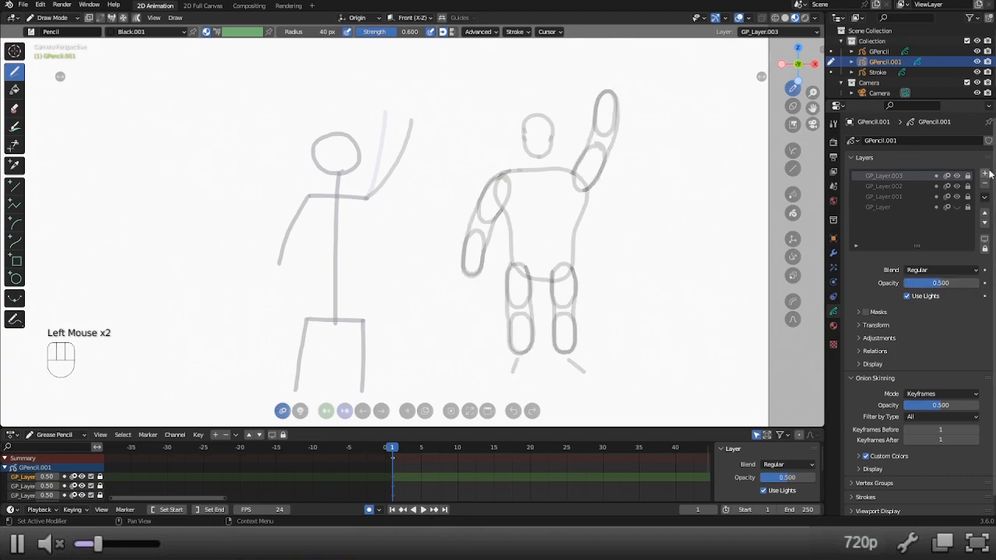
# Try outlining the left foot with a rounded loop around its guide line.
pyautogui.keyDown('shift'); pyautogui.moveTo(618, 334); pyautogui.dragTo(612, 302, button='middle'); pyautogui.keyUp('shift')
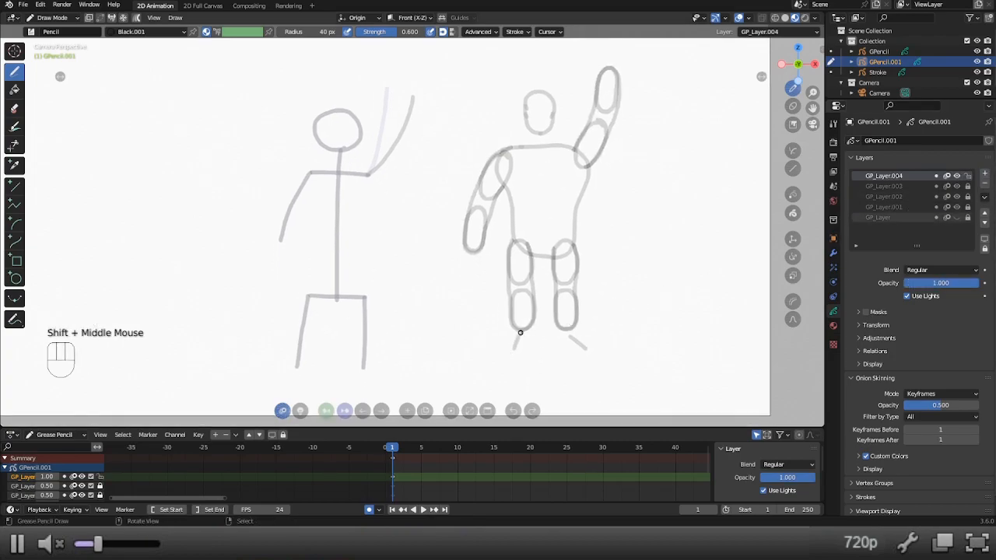
pyautogui.moveTo(534, 327); pyautogui.dragTo(506, 357)
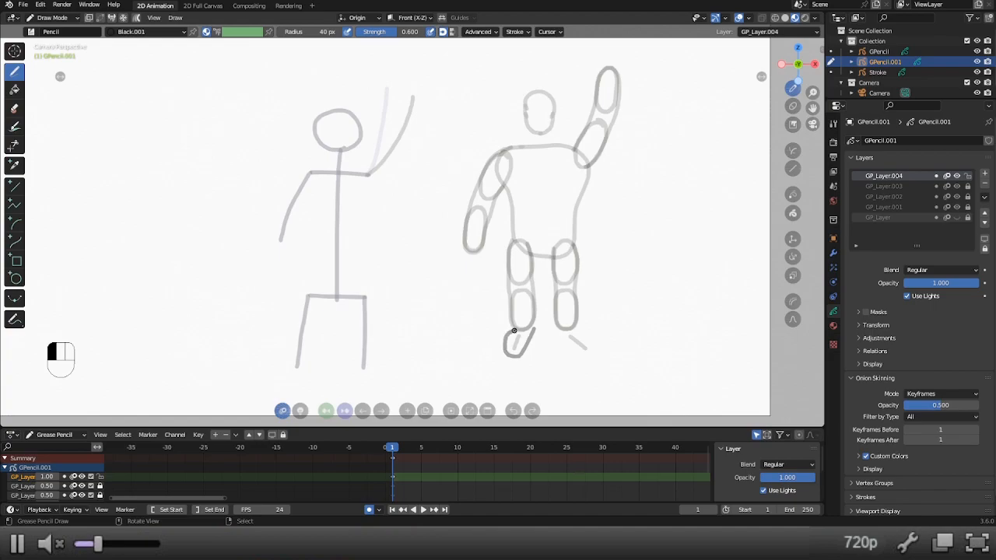
pyautogui.hotkey('ctrl', 'z')
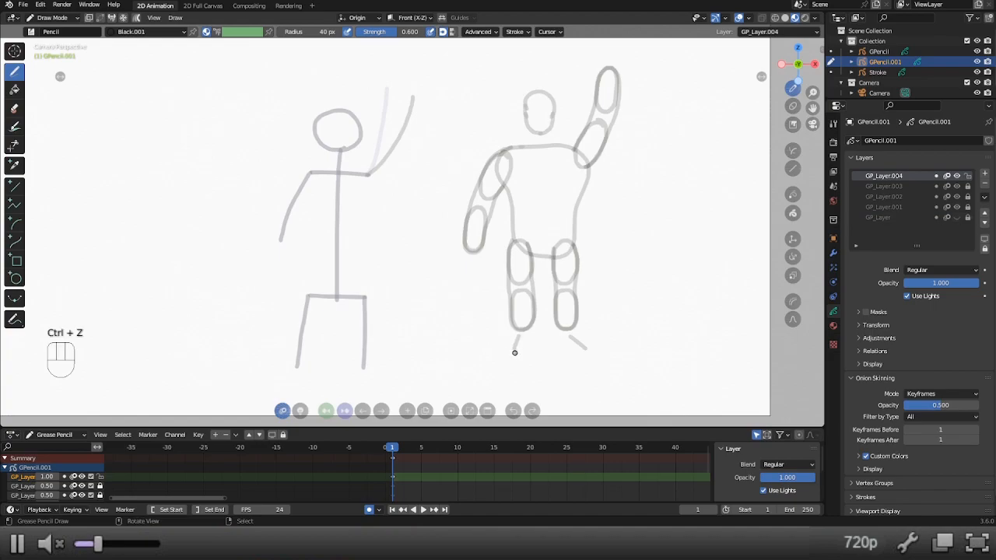
# Outline the right foot as a pointed shoe shape around its guide line, starting from the lower end of the shin.
pyautogui.moveTo(510, 329)
pyautogui.mouseDown()
pyautogui.moveTo(514, 358)
pyautogui.moveTo(528, 350)
pyautogui.moveTo(530, 326)
pyautogui.mouseUp()
pyautogui.moveTo(574, 327); pyautogui.dragTo(593, 355)
pyautogui.click(593, 354)
pyautogui.hotkey('ctrl', 'z')
pyautogui.click(593, 354)
pyautogui.moveTo(582, 355)
pyautogui.mouseDown()
pyautogui.moveTo(573, 355)
pyautogui.moveTo(591, 357)
pyautogui.moveTo(551, 343)
pyautogui.moveTo(555, 321)
pyautogui.moveTo(551, 349)
pyautogui.moveTo(537, 346)
pyautogui.mouseUp()
pyautogui.hotkey('ctrl', 'z')
pyautogui.hotkey('ctrl', 'z')
pyautogui.hotkey('shift', 'w')
pyautogui.hotkey('shift', 'w')
pyautogui.hotkey('shift', 'w')
pyautogui.hotkey('shift', 'w')
pyautogui.press('x')
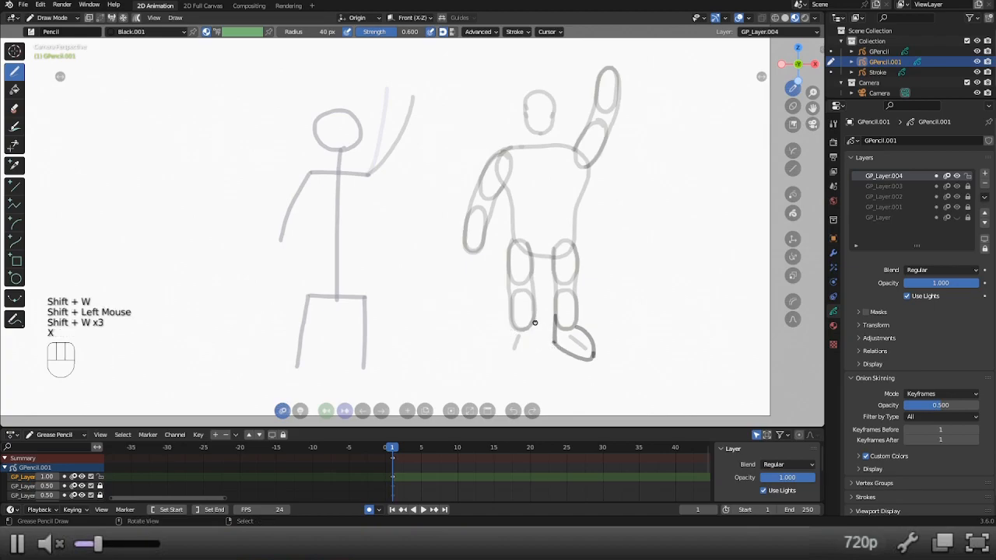
# Try outlining the left foot as a curved shoe around its guide line, starting from both sides of the shin.
pyautogui.moveTo(533, 316); pyautogui.dragTo(528, 347)
pyautogui.hotkey('ctrl', 'z')
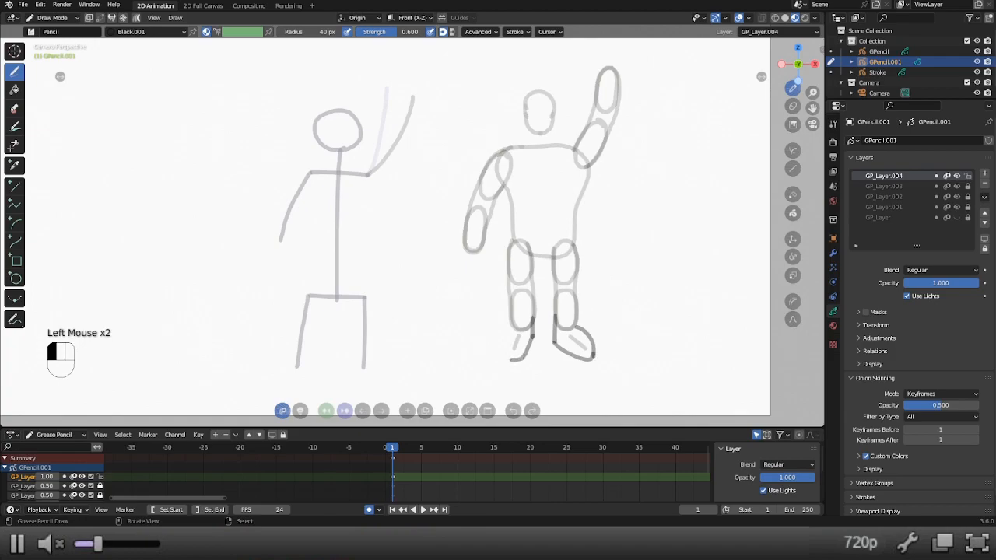
pyautogui.moveTo(509, 360); pyautogui.dragTo(503, 360)
pyautogui.moveTo(505, 359)
pyautogui.mouseDown()
pyautogui.moveTo(510, 323)
pyautogui.moveTo(511, 332)
pyautogui.mouseUp()
pyautogui.hotkey('ctrl', 'z')
pyautogui.hotkey('ctrl', 'z')
pyautogui.hotkey('ctrl', 'z')
pyautogui.moveTo(512, 332); pyautogui.dragTo(504, 358)
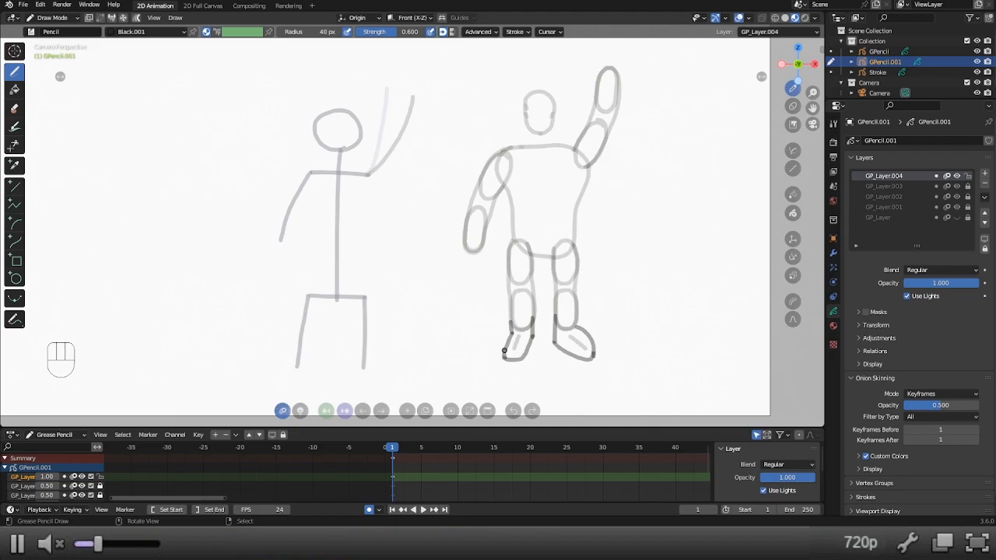
pyautogui.moveTo(504, 350); pyautogui.dragTo(503, 359)
pyautogui.moveTo(512, 341); pyautogui.dragTo(503, 352)
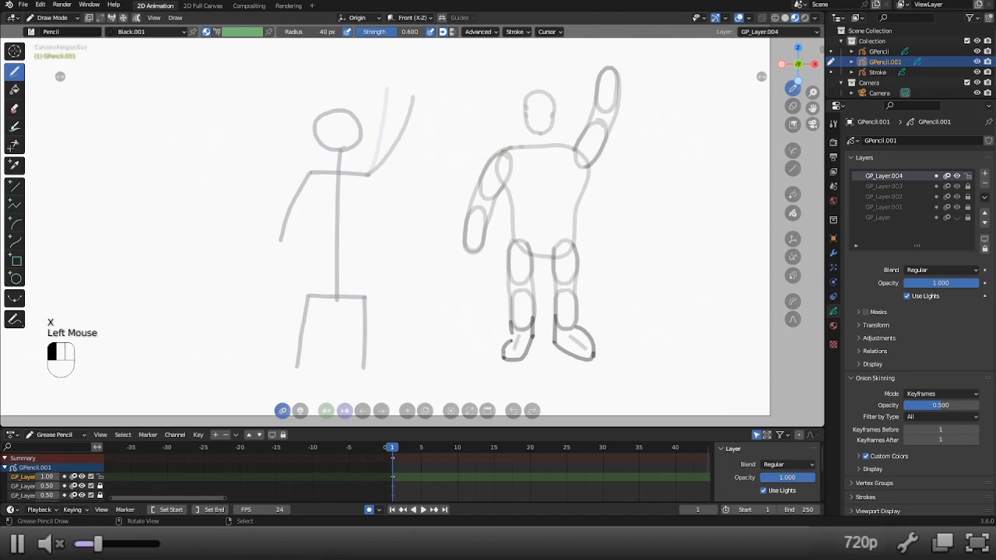
pyautogui.moveTo(511, 334); pyautogui.dragTo(502, 358)
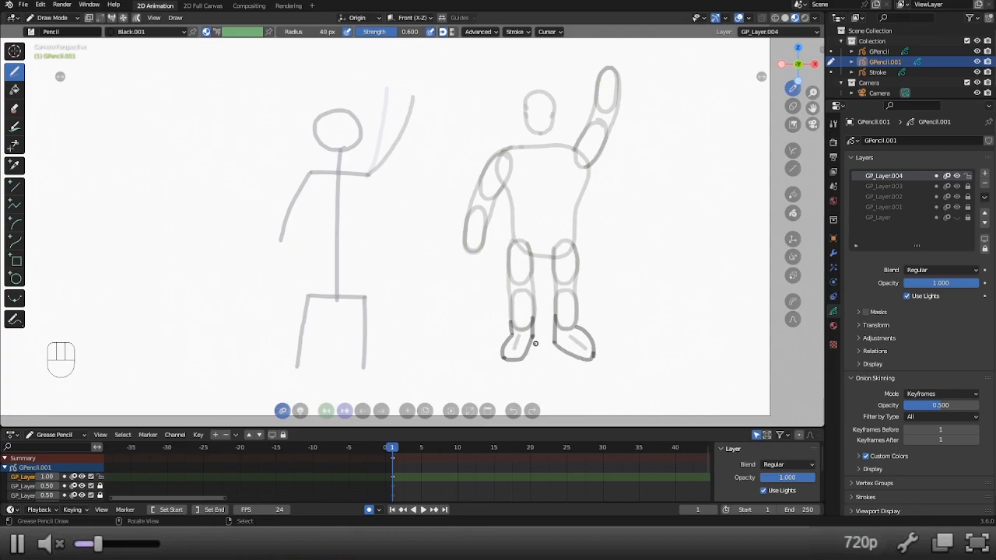
pyautogui.press('x')
pyautogui.press('x')
pyautogui.press('x')
pyautogui.press('x')
# Redraw the left foot with straight ankle lines down from the shin and a rounded toe below its guide line.
pyautogui.moveTo(534, 313)
pyautogui.mouseDown()
pyautogui.moveTo(534, 341)
pyautogui.moveTo(510, 321)
pyautogui.moveTo(511, 334)
pyautogui.mouseUp()
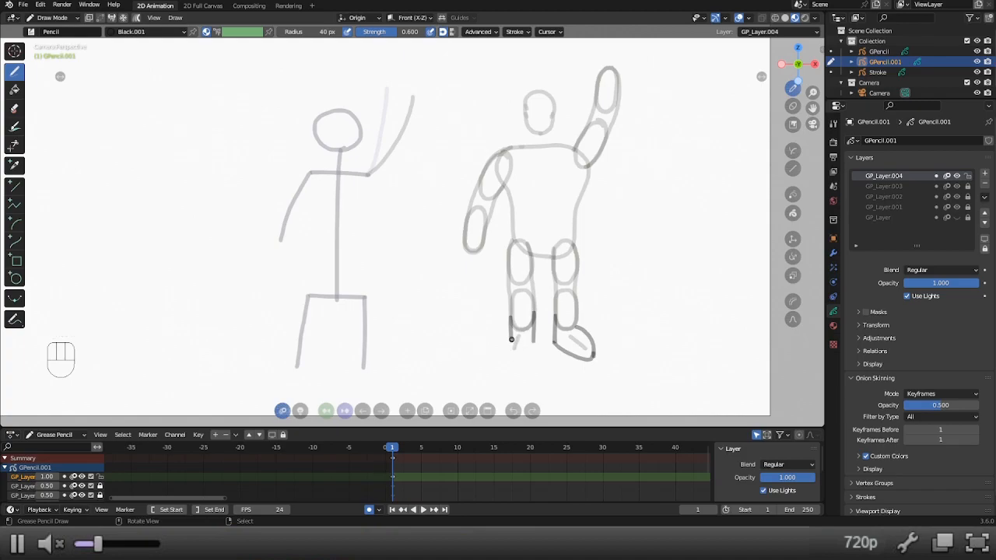
pyautogui.moveTo(511, 339)
pyautogui.mouseDown()
pyautogui.moveTo(507, 362)
pyautogui.moveTo(532, 345)
pyautogui.moveTo(515, 370)
pyautogui.moveTo(502, 351)
pyautogui.moveTo(506, 359)
pyautogui.moveTo(507, 340)
pyautogui.moveTo(503, 368)
pyautogui.moveTo(532, 346)
pyautogui.mouseUp()
pyautogui.press('x')
pyautogui.hotkey('ctrl', 'z')
pyautogui.hotkey('ctrl', 'z')
pyautogui.hotkey('ctrl', 'z')
pyautogui.moveTo(533, 343); pyautogui.dragTo(528, 366)
pyautogui.press('x')
pyautogui.press('x')
pyautogui.moveTo(528, 364)
pyautogui.mouseDown()
pyautogui.moveTo(510, 369)
pyautogui.moveTo(503, 354)
pyautogui.moveTo(527, 365)
pyautogui.moveTo(506, 369)
pyautogui.mouseUp()
pyautogui.hotkey('ctrl', 'z')
pyautogui.hotkey('ctrl', 'z')
pyautogui.hotkey('ctrl', 'z')
pyautogui.hotkey('ctrl', 'z')
pyautogui.moveTo(512, 347)
pyautogui.mouseDown()
pyautogui.moveTo(500, 337)
pyautogui.moveTo(632, 347)
pyautogui.mouseUp()
pyautogui.hotkey('shift', 'w')
pyautogui.hotkey('shift', 'w')
pyautogui.hotkey('shift', 'w')
pyautogui.hotkey('shift', 'w')
pyautogui.hotkey('shift', 'w')
pyautogui.hotkey('shift', 'w')
pyautogui.hotkey('shift', 'w')
pyautogui.hotkey('shift', 'w')
pyautogui.hotkey('shift', 'w')
pyautogui.hotkey('shift', 'w')
pyautogui.hotkey('shift', 'w')
pyautogui.hotkey('shift', 'w')
pyautogui.hotkey('shift', 'w')
pyautogui.keyDown('shift'); pyautogui.moveTo(512, 354); pyautogui.dragTo(487, 349); pyautogui.keyUp('shift')
pyautogui.hotkey('shift', 'w')
pyautogui.hotkey('shift', 'w')
pyautogui.hotkey('shift', 'w')
pyautogui.hotkey('shift', 'w')
pyautogui.hotkey('shift', 'w')
# Lock GP_Layer.004 at an opacity of 0.5 and add a new layer above it.
pyautogui.doubleClick(948, 284)
pyautogui.write('.5')
pyautogui.press('Return')
pyautogui.click(985, 174)
# Try drawing two short vertical palm sides down from the end of the lowered arm.
pyautogui.keyDown('shift'); pyautogui.moveTo(549, 179); pyautogui.dragTo(573, 180, button='middle'); pyautogui.keyUp('shift')
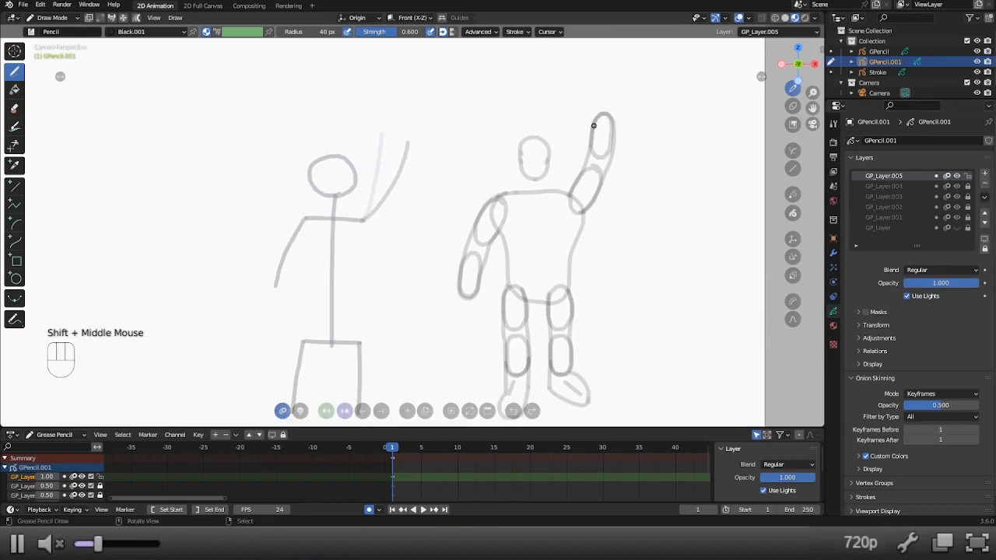
pyautogui.keyDown('shift'); pyautogui.moveTo(606, 111); pyautogui.dragTo(583, 150, button='middle'); pyautogui.keyUp('shift')
pyautogui.scroll(1, 628, 161)
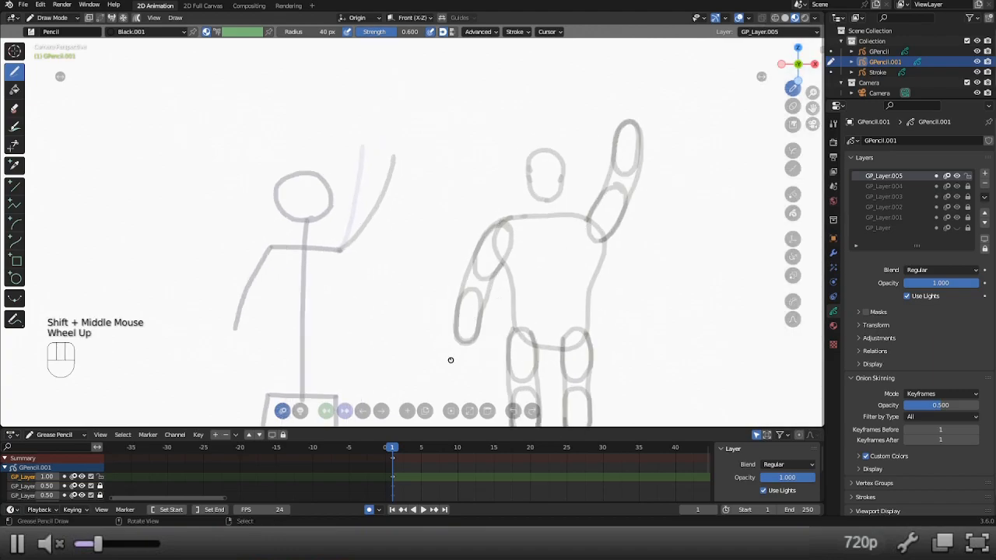
pyautogui.keyDown('shift'); pyautogui.scroll(1, 451, 360); pyautogui.keyUp('shift')
pyautogui.keyDown('shift'); pyautogui.moveTo(451, 360); pyautogui.dragTo(454, 285, button='middle'); pyautogui.keyUp('shift')
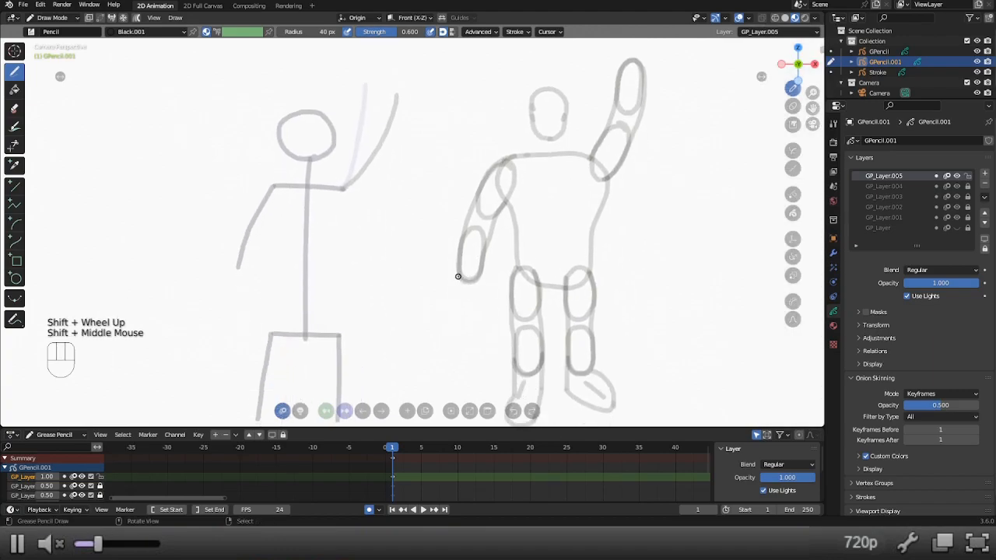
pyautogui.moveTo(458, 274)
pyautogui.mouseDown()
pyautogui.moveTo(460, 296)
pyautogui.moveTo(479, 288)
pyautogui.mouseUp()
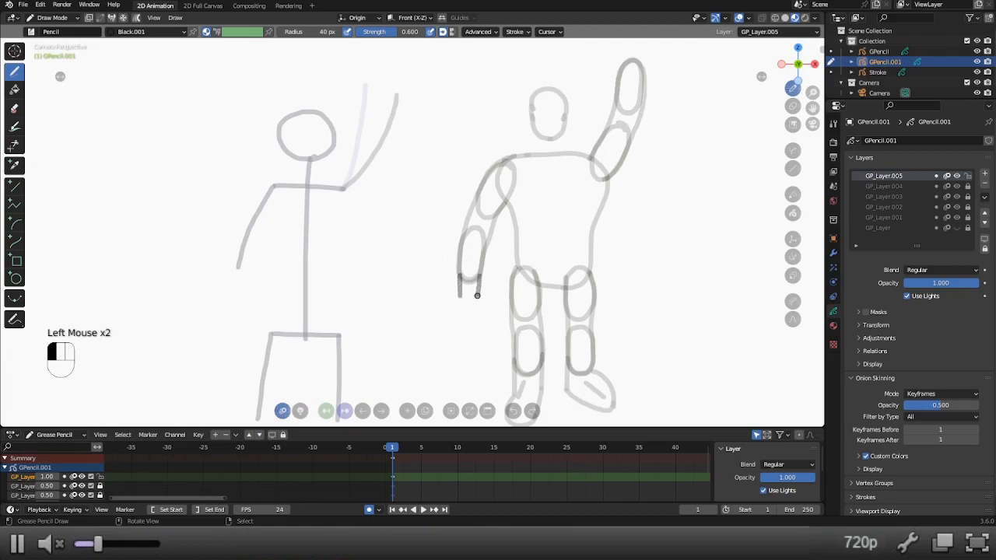
pyautogui.hotkey('ctrl', 'z')
pyautogui.hotkey('ctrl', 'z')
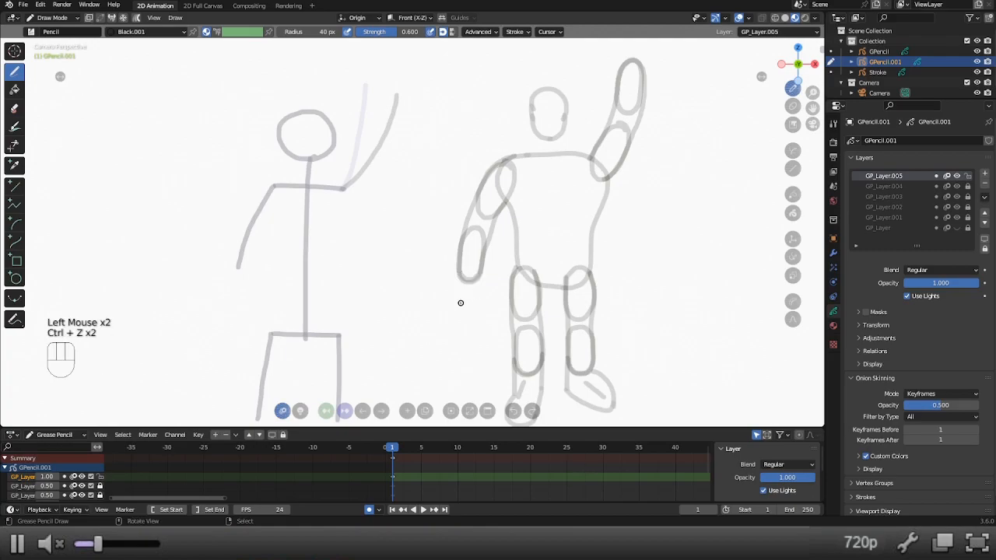
# Try the outer palm edge of the lowered hand with a brush radius of 20 px.
pyautogui.press('f')
pyautogui.click(467, 303)
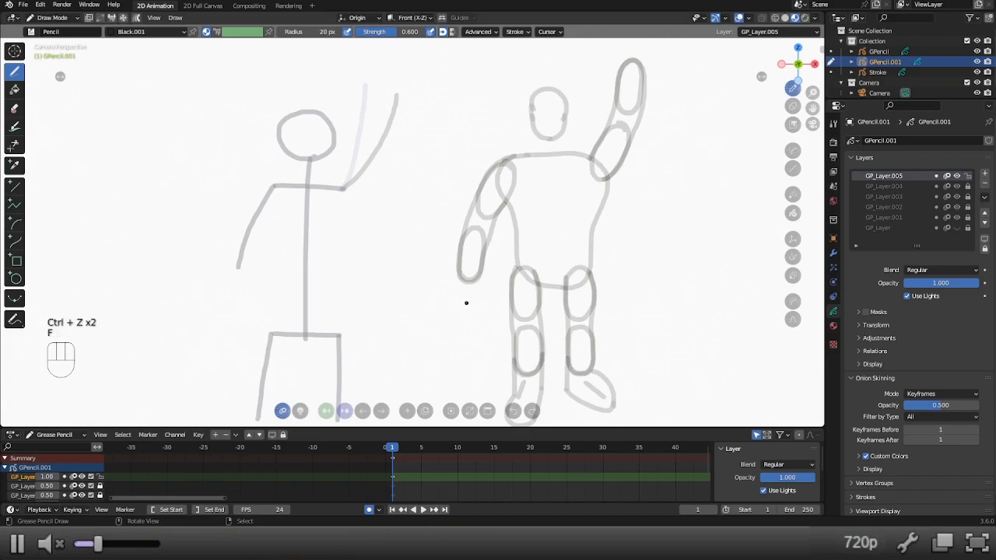
pyautogui.moveTo(458, 272); pyautogui.dragTo(456, 294)
pyautogui.hotkey('ctrl', 'z')
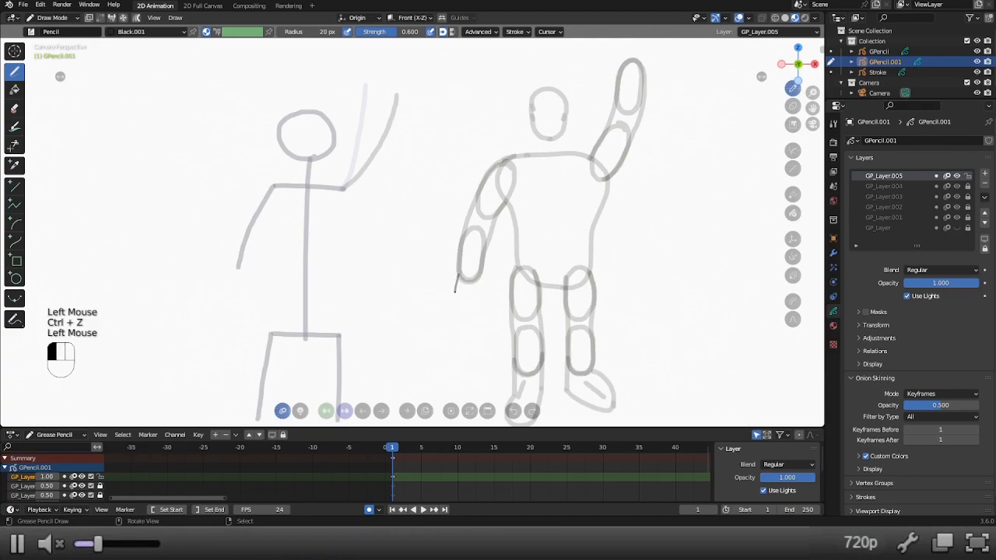
pyautogui.hotkey('ctrl', 'z')
# Set the brush radius to 30 px and draw two slanted palm sides from the end of the lowered forearm.
pyautogui.press('f')
pyautogui.click(456, 292)
pyautogui.moveTo(457, 276)
pyautogui.mouseDown()
pyautogui.moveTo(459, 296)
pyautogui.moveTo(479, 285)
pyautogui.mouseUp()
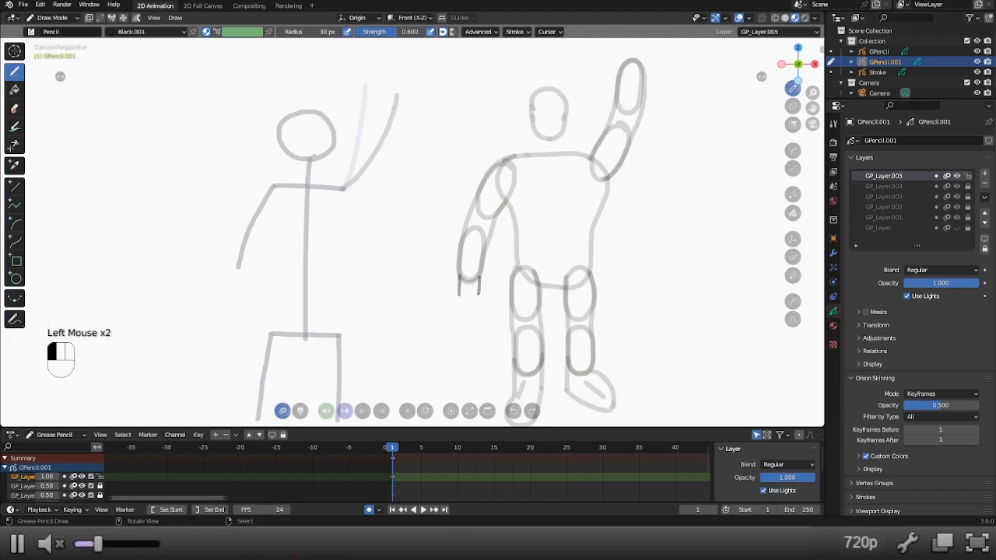
pyautogui.hotkey('ctrl', 'z')
pyautogui.hotkey('ctrl', 'z')
pyautogui.moveTo(456, 276)
pyautogui.mouseDown()
pyautogui.moveTo(454, 294)
pyautogui.moveTo(480, 292)
pyautogui.moveTo(477, 282)
pyautogui.moveTo(475, 296)
pyautogui.mouseUp()
pyautogui.hotkey('ctrl', 'z')
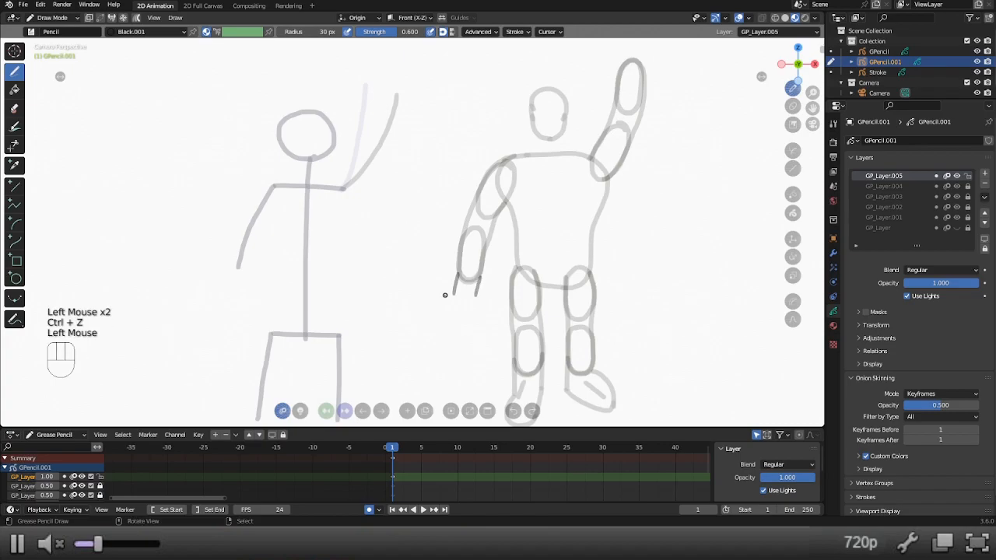
# Close the palm of the lowered hand with a shallow V-shaped edge between its two sides.
pyautogui.moveTo(475, 295); pyautogui.dragTo(458, 296)
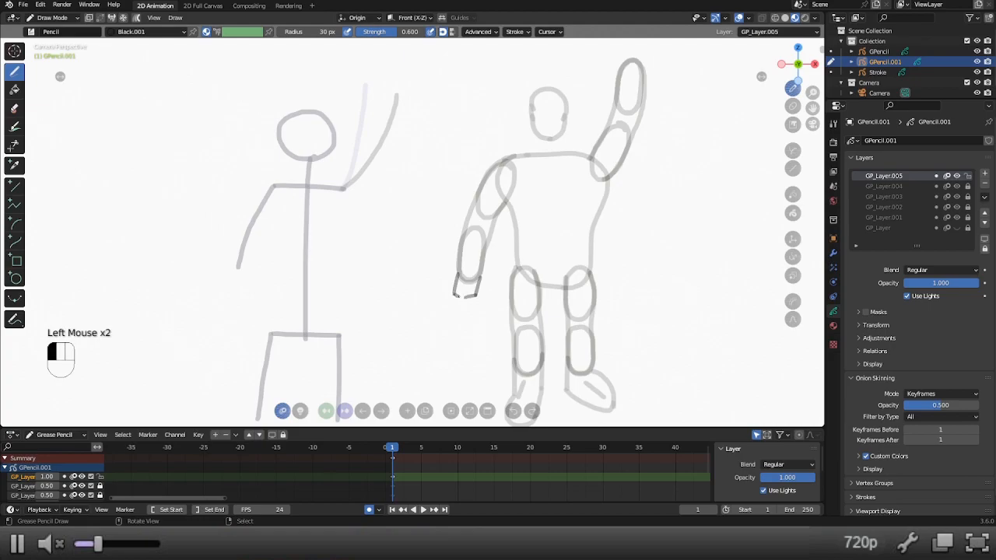
pyautogui.hotkey('ctrl', 'z')
pyautogui.hotkey('ctrl', 'z')
pyautogui.click(467, 298)
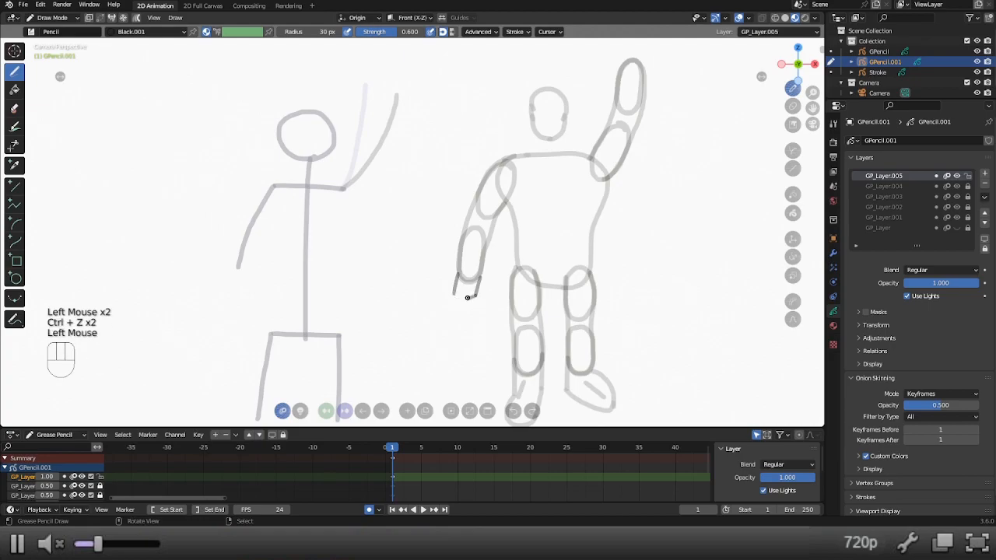
pyautogui.moveTo(456, 294)
pyautogui.mouseDown()
pyautogui.moveTo(490, 304)
pyautogui.moveTo(460, 307)
pyautogui.moveTo(470, 299)
pyautogui.moveTo(514, 313)
pyautogui.moveTo(437, 302)
pyautogui.mouseUp()
pyautogui.hotkey('shift', 'w')
pyautogui.hotkey('shift', 'w')
pyautogui.hotkey('ctrl', 'z')
pyautogui.hotkey('shift', 'w')
pyautogui.hotkey('shift', 'w')
pyautogui.hotkey('shift', 'w')
pyautogui.hotkey('shift', 'w')
pyautogui.hotkey('shift', 'w')
pyautogui.hotkey('shift', 'w')
pyautogui.hotkey('shift', 'w')
pyautogui.hotkey('shift', 'w')
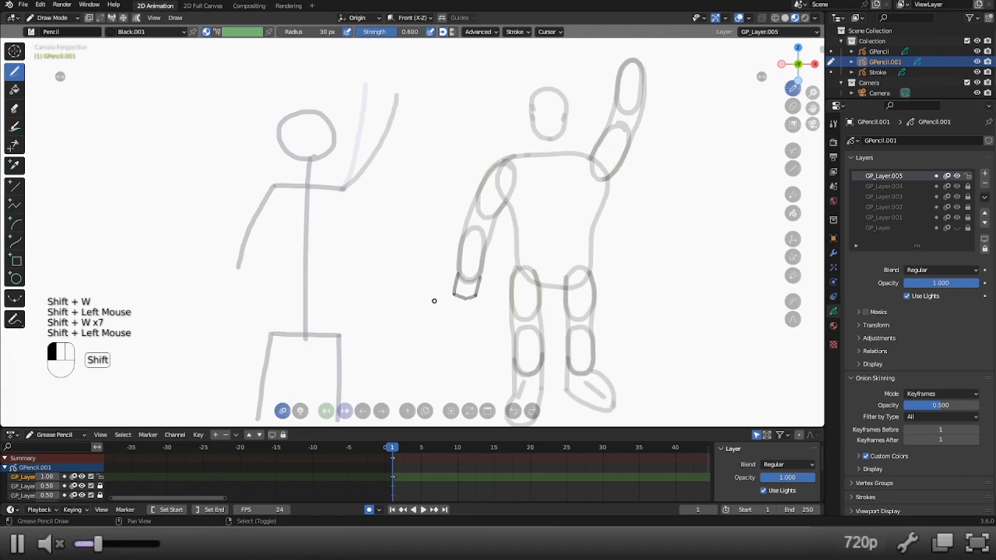
pyautogui.hotkey('shift', 'w')
pyautogui.hotkey('shift', 'w')
pyautogui.hotkey('shift', 'w')
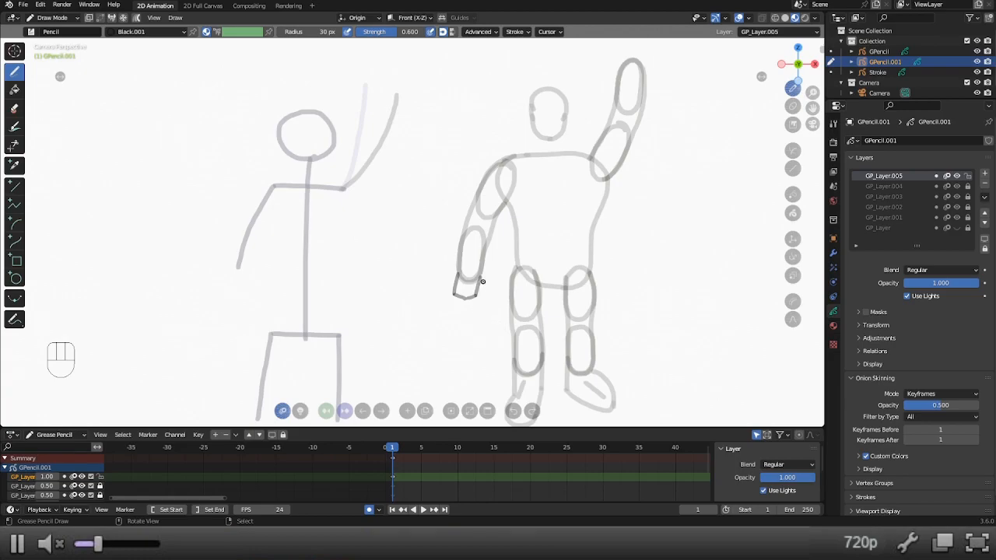
# Draw four short finger lines below the palm and a curved thumb line on its inner side.
pyautogui.moveTo(481, 283)
pyautogui.mouseDown()
pyautogui.moveTo(489, 295)
pyautogui.moveTo(478, 316)
pyautogui.moveTo(469, 301)
pyautogui.moveTo(467, 317)
pyautogui.moveTo(451, 318)
pyautogui.moveTo(453, 297)
pyautogui.moveTo(442, 311)
pyautogui.mouseUp()
pyautogui.hotkey('ctrl', 'z')
pyautogui.hotkey('ctrl', 'z')
# Lock GP_Layer.005 at an opacity of 0.5 and add a new layer above it.
pyautogui.scroll(2, 462, 297)
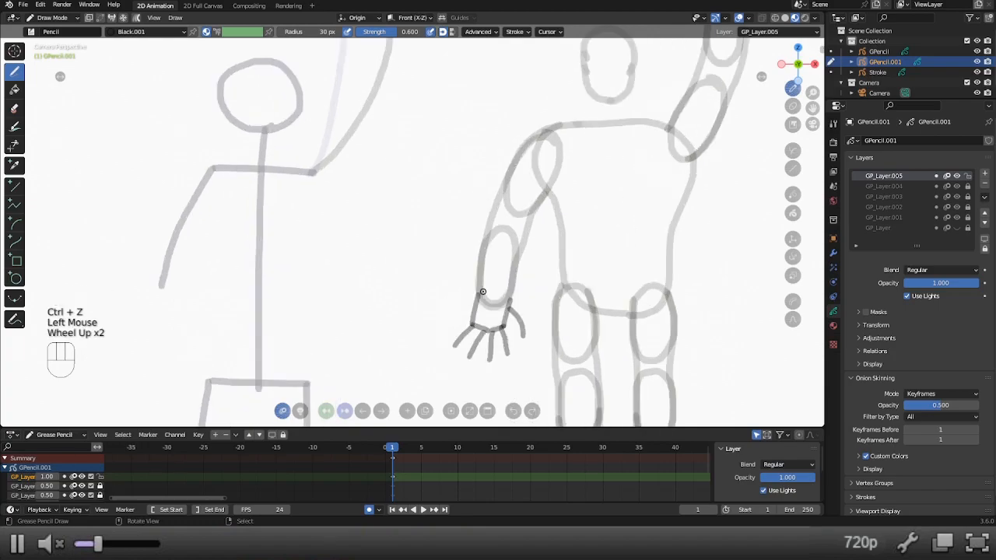
pyautogui.keyDown('shift'); pyautogui.moveTo(462, 297); pyautogui.dragTo(445, 244, button='middle'); pyautogui.keyUp('shift')
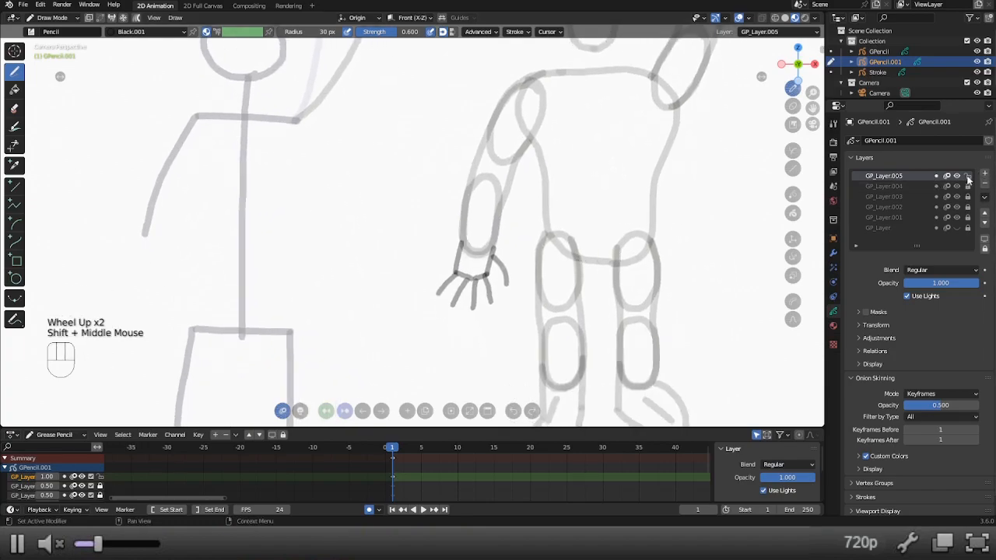
pyautogui.click(967, 176)
pyautogui.doubleClick(941, 283)
pyautogui.write('0.5')
pyautogui.press('Return')
pyautogui.click(985, 174)
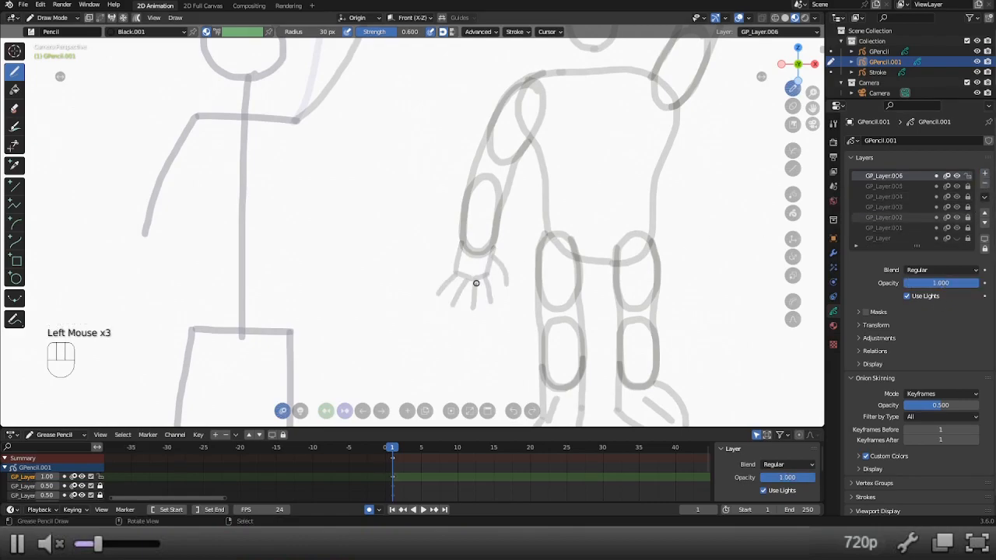
# Try tracing the palm from the inner wrist with a scalloped edge along the finger bases.
pyautogui.moveTo(493, 246)
pyautogui.mouseDown()
pyautogui.moveTo(501, 263)
pyautogui.moveTo(493, 253)
pyautogui.moveTo(488, 281)
pyautogui.moveTo(467, 285)
pyautogui.mouseUp()
pyautogui.hotkey('ctrl', 'z')
pyautogui.hotkey('ctrl', 'z')
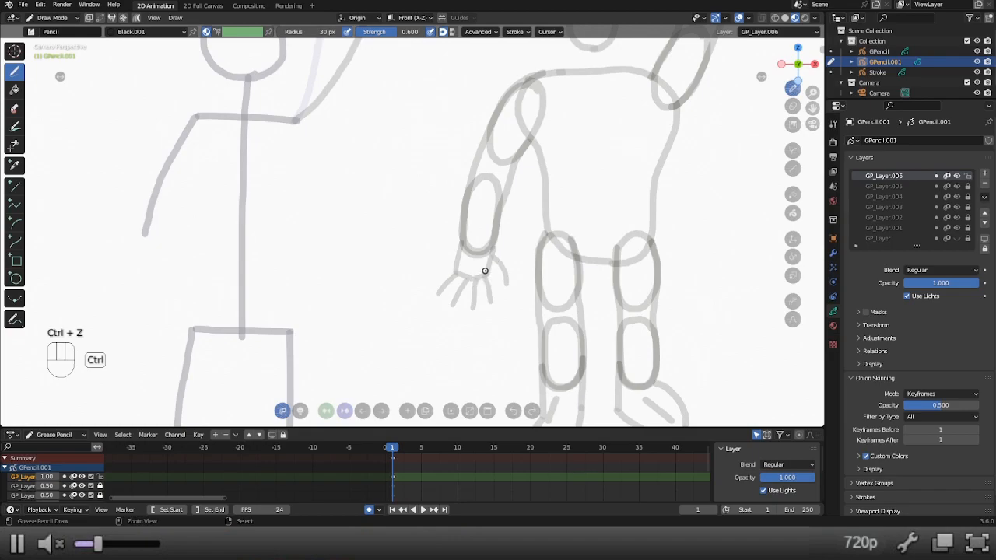
pyautogui.moveTo(490, 243); pyautogui.dragTo(481, 280)
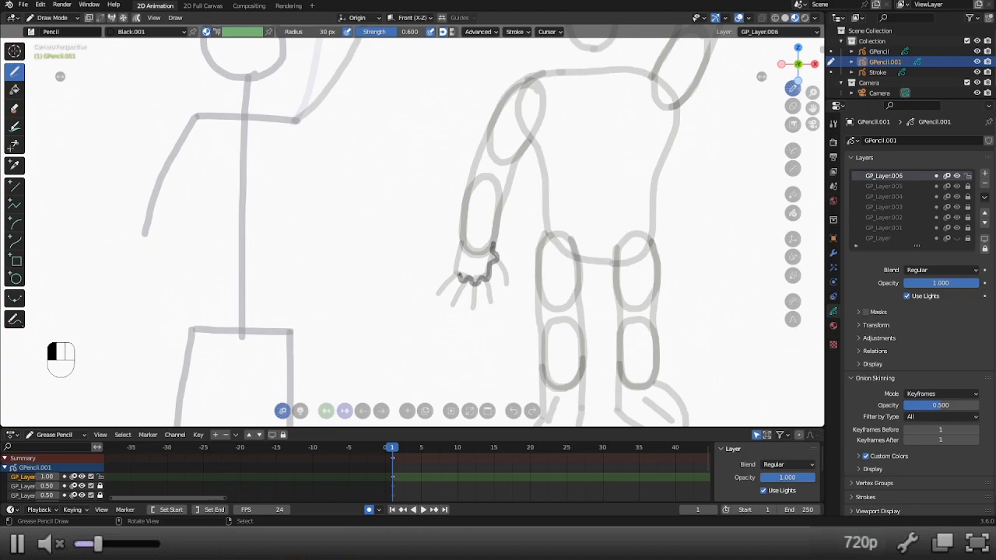
pyautogui.hotkey('ctrl', 'z')
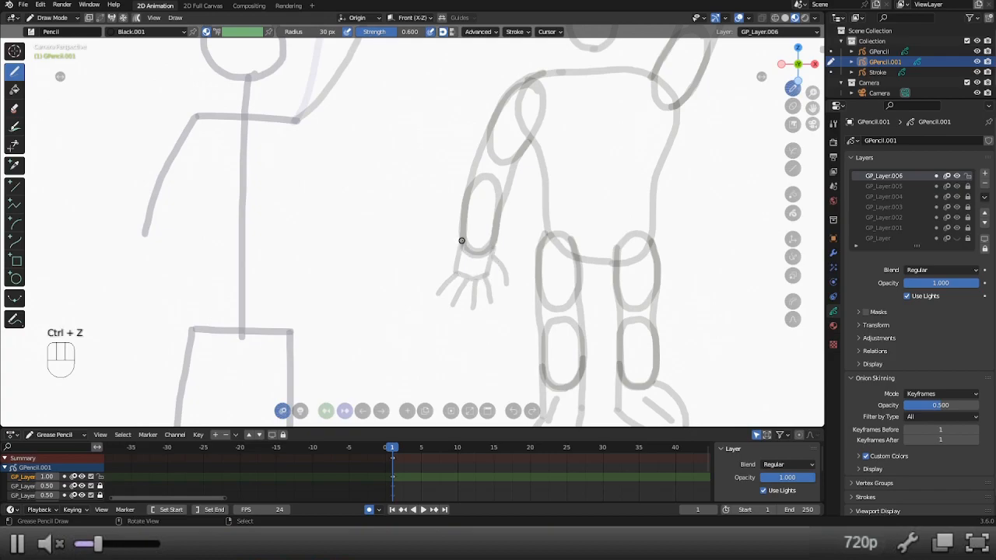
# Trace the palm from the outer wrist around to the inner wrist, with scalloped knuckles at the finger bases.
pyautogui.moveTo(462, 242); pyautogui.dragTo(459, 258)
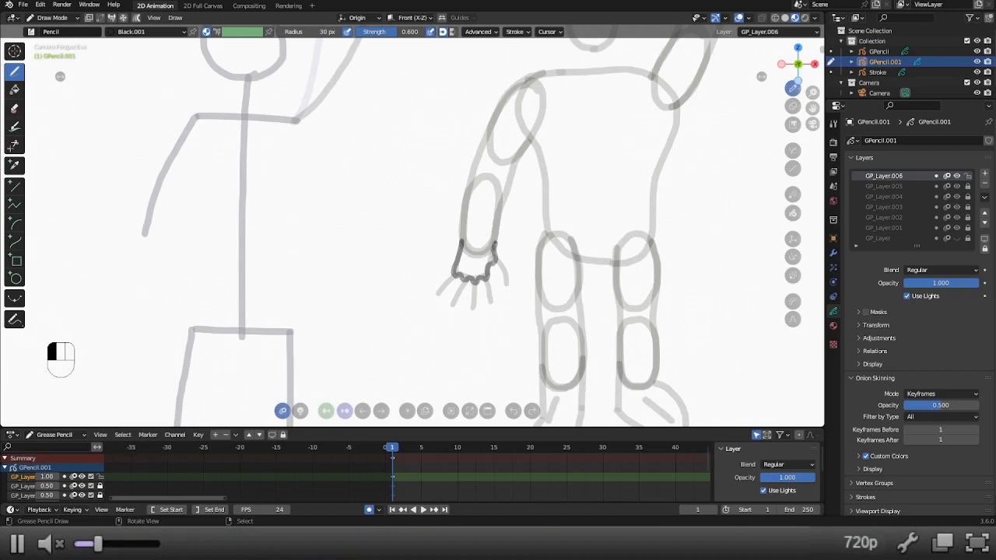
pyautogui.moveTo(496, 245); pyautogui.dragTo(496, 247)
# Lock GP_Layer.006 at an opacity of 0.5 and add a new layer above it.
pyautogui.click(969, 177)
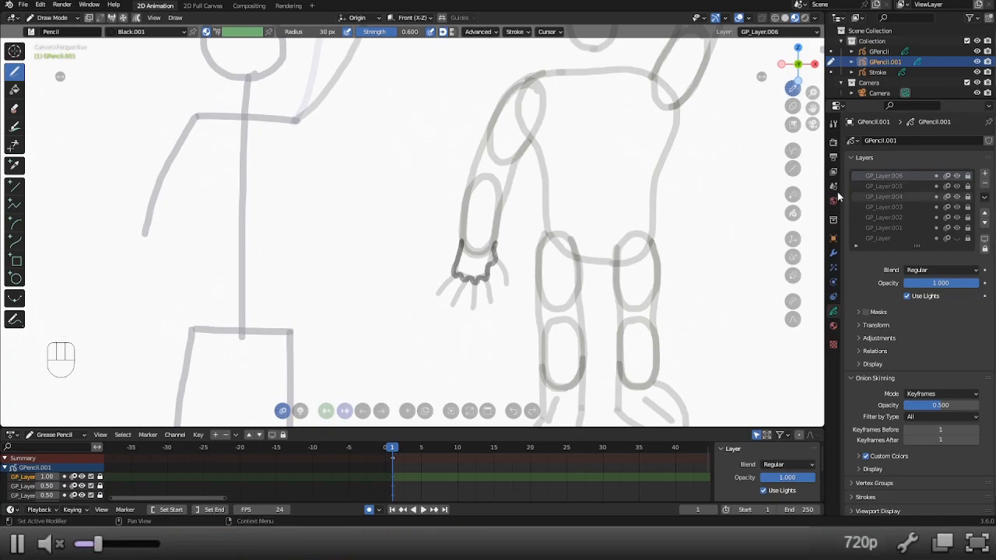
pyautogui.click(955, 285)
pyautogui.write('.5')
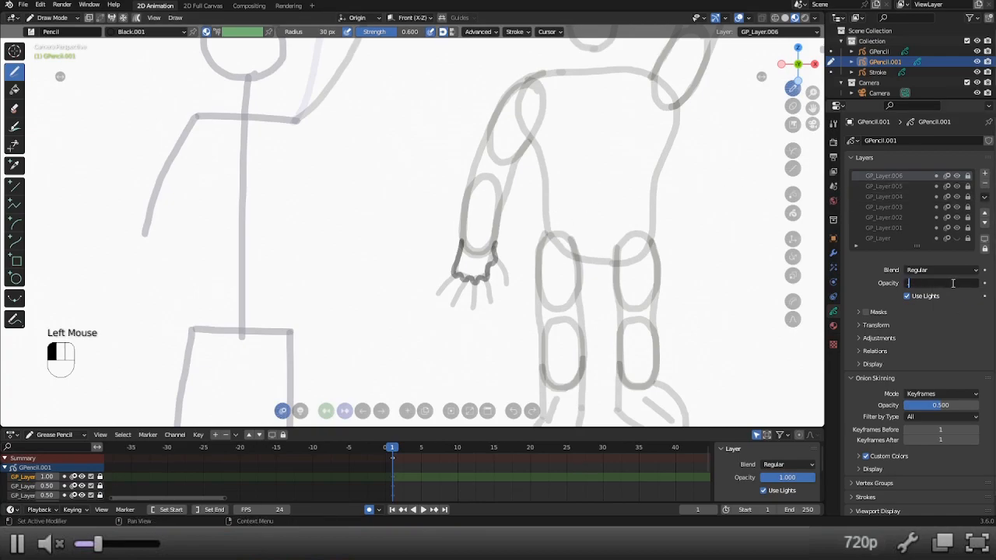
pyautogui.press('Return')
pyautogui.click(985, 175)
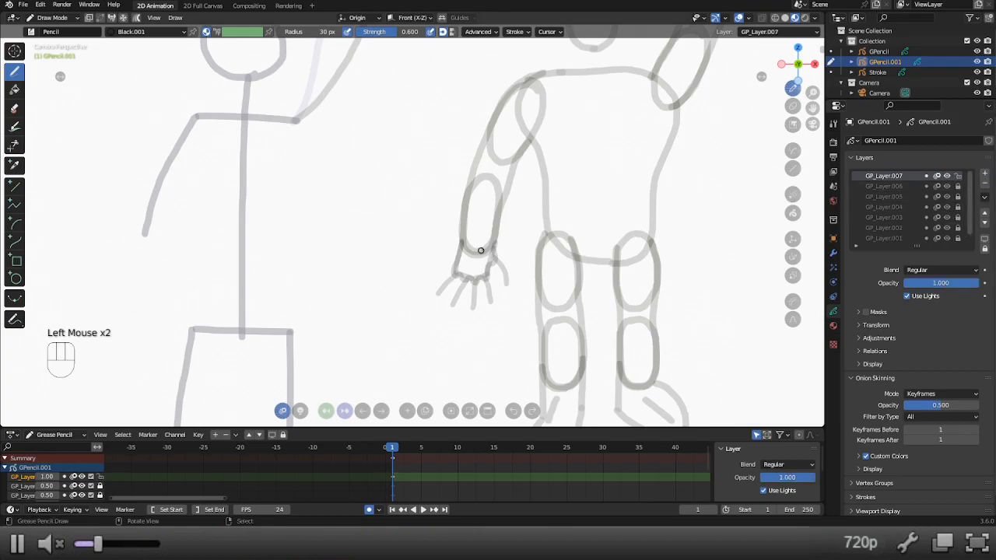
# Unlock GP_Layer.006 and duplicate its palm outline in Edit Mode, placing the copy beside the torso under the raised arm.
pyautogui.keyDown('shift'); pyautogui.moveTo(570, 246); pyautogui.dragTo(464, 295, button='middle'); pyautogui.keyUp('shift')
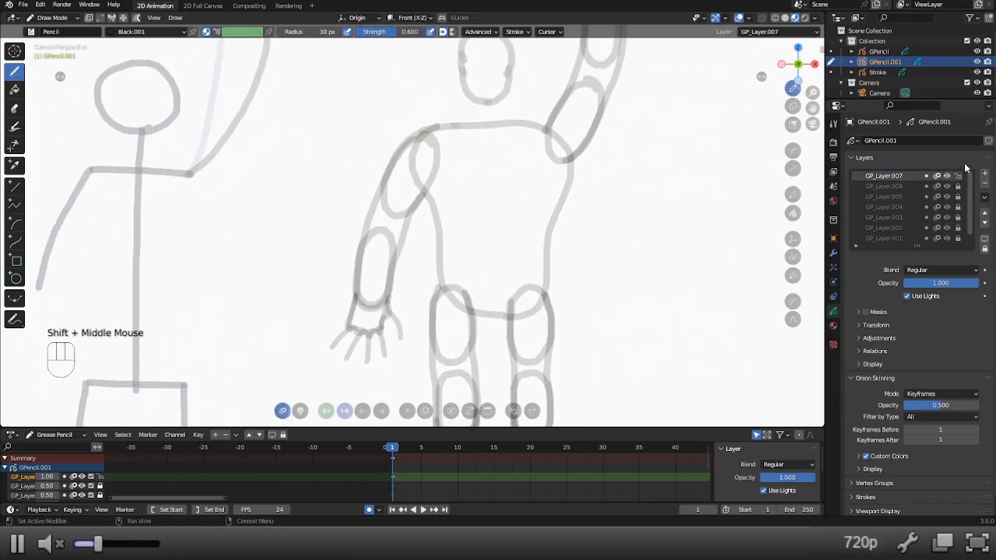
pyautogui.click(959, 186)
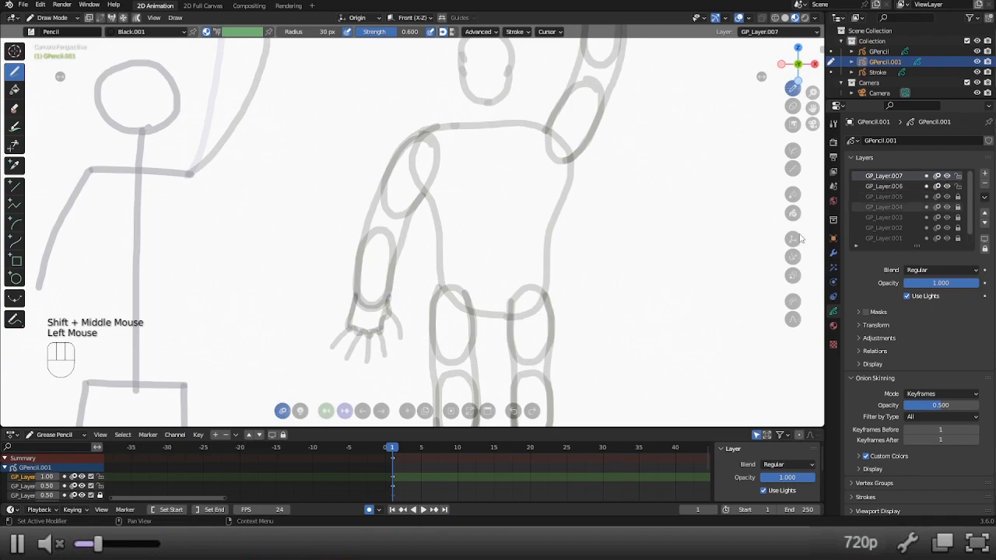
pyautogui.hotkey('alt', '7')
pyautogui.rightClick(354, 311)
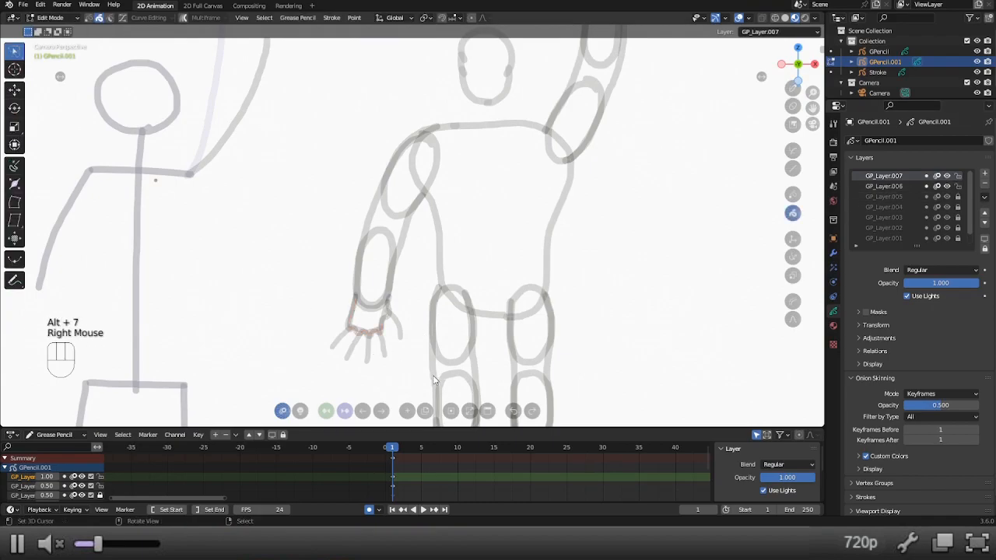
pyautogui.hotkey('shift', 'd')
# Mirror the copied palm outline by scaling it by -1 along the X axis.
pyautogui.moveTo(600, 236)
pyautogui.keyDown('shift'); pyautogui.mouseDown(button='middle')
pyautogui.moveTo(576, 299)
pyautogui.moveTo(584, 341)
pyautogui.mouseUp(button='middle'); pyautogui.keyUp('shift')
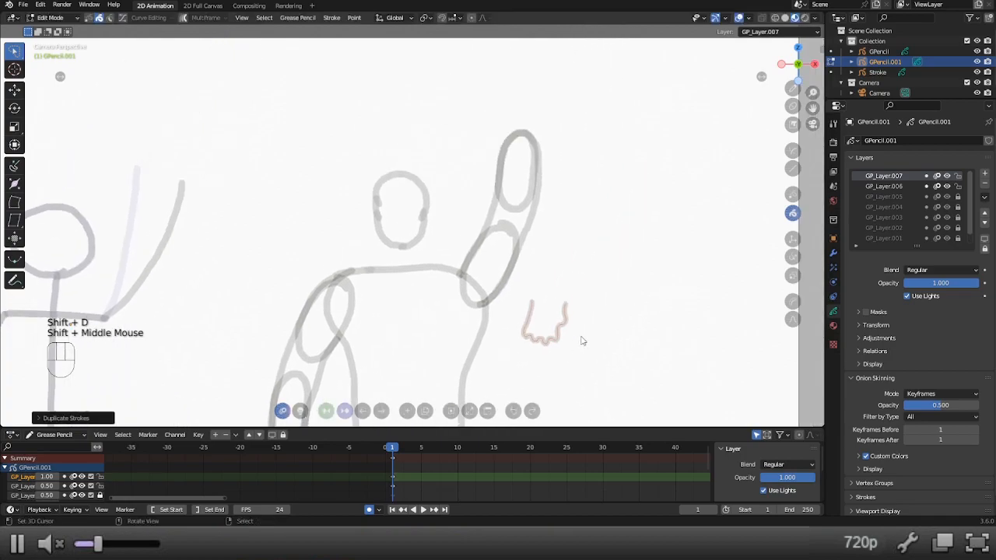
pyautogui.press('s')
pyautogui.press('x')
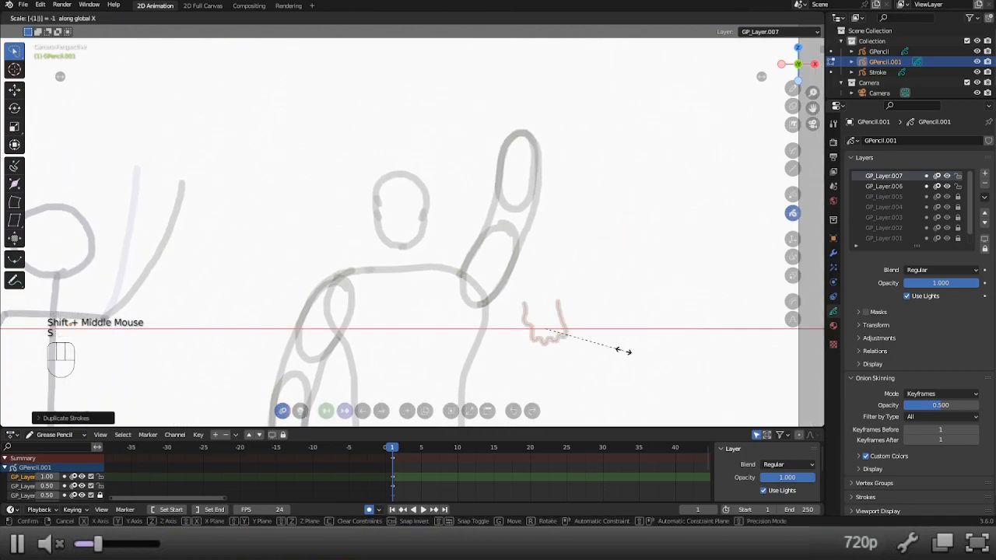
pyautogui.click(625, 351)
# Rotate the mirrored palm outline so its knuckles point upward and move it onto the raised arm's wrist.
pyautogui.press('r')
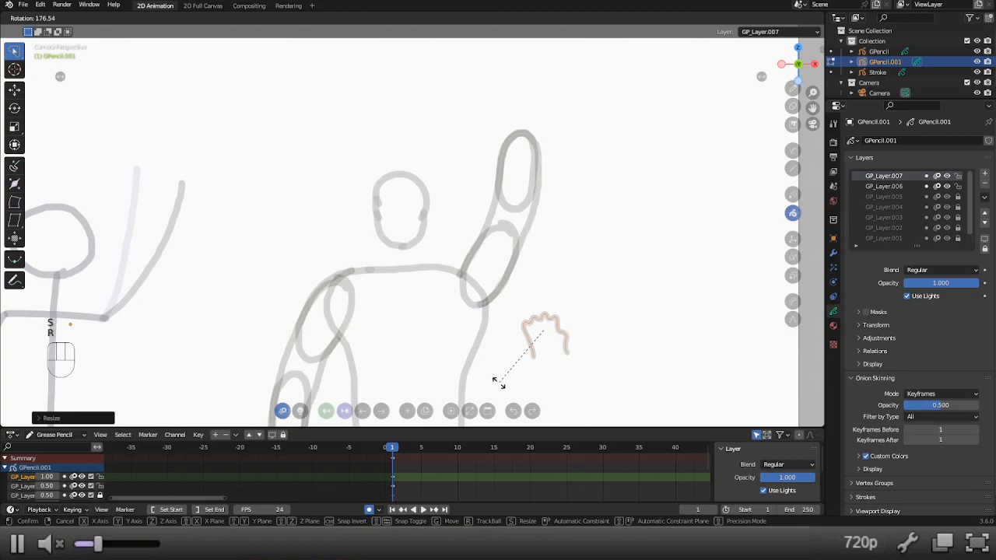
pyautogui.click(469, 359)
pyautogui.press('g')
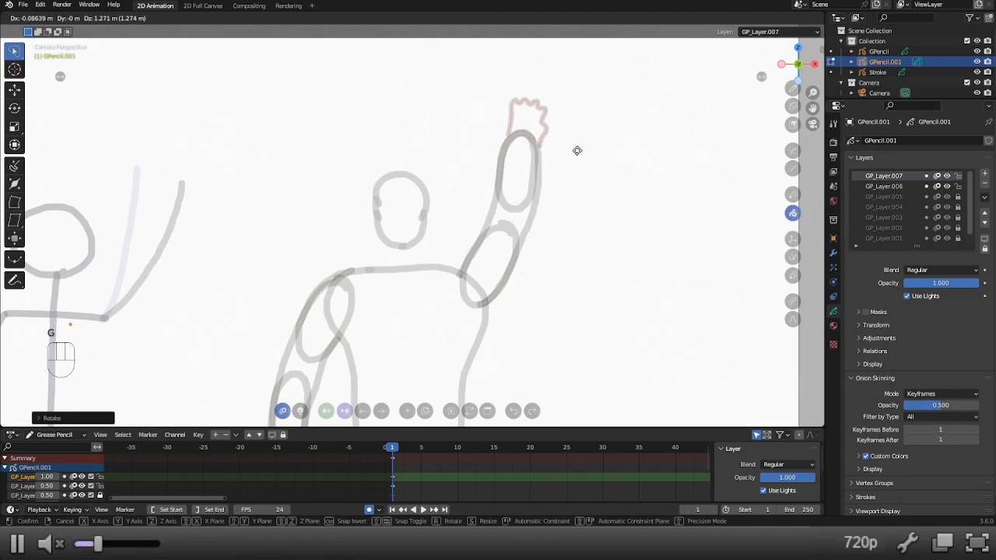
pyautogui.click(578, 158)
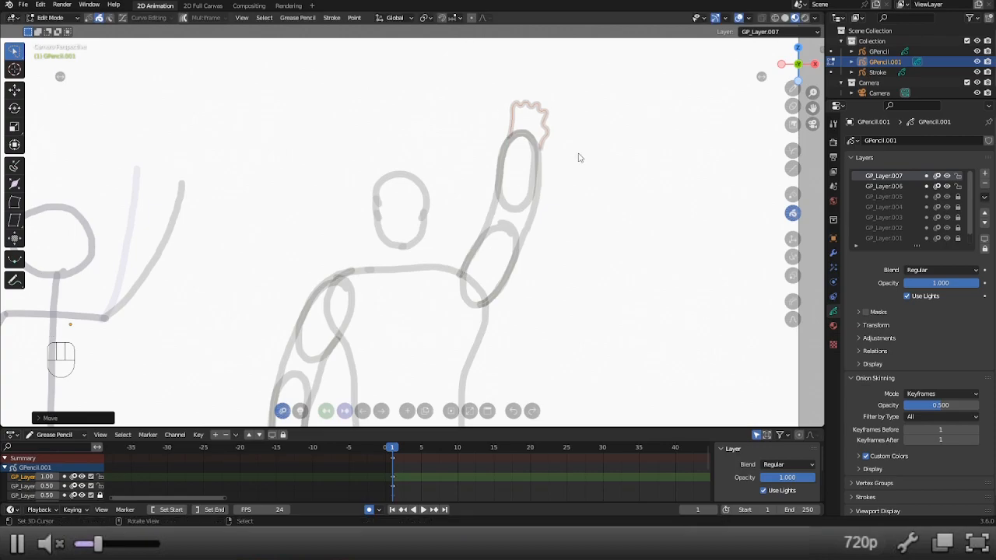
# Scale the copied palm along the X axis, then rotate and reposition it to fit the end of the raised forearm.
pyautogui.press('s')
pyautogui.press('x')
pyautogui.click(582, 161)
pyautogui.press('r')
pyautogui.click(582, 193)
pyautogui.press('g')
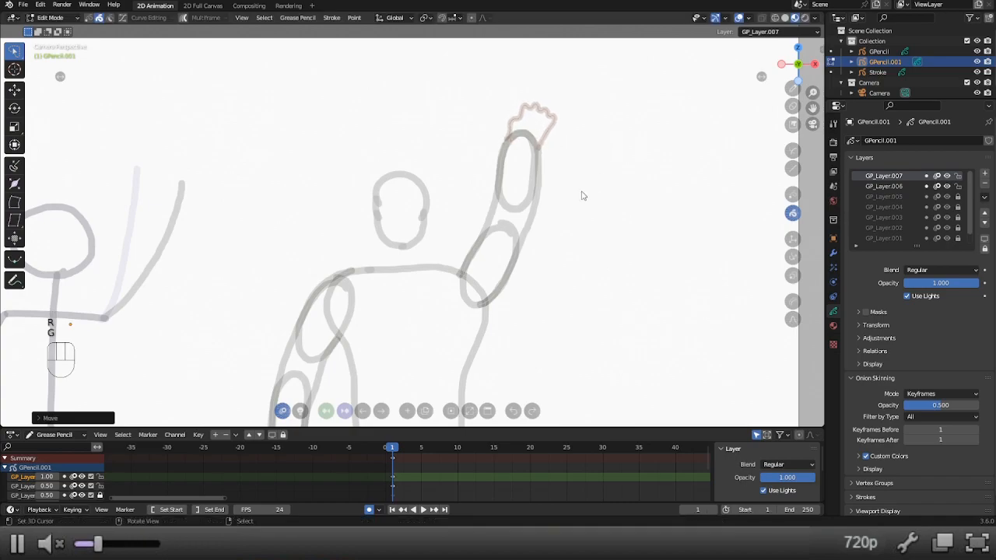
pyautogui.press('r')
pyautogui.press('g')
pyautogui.click(583, 148)
pyautogui.press('r')
pyautogui.click(581, 143)
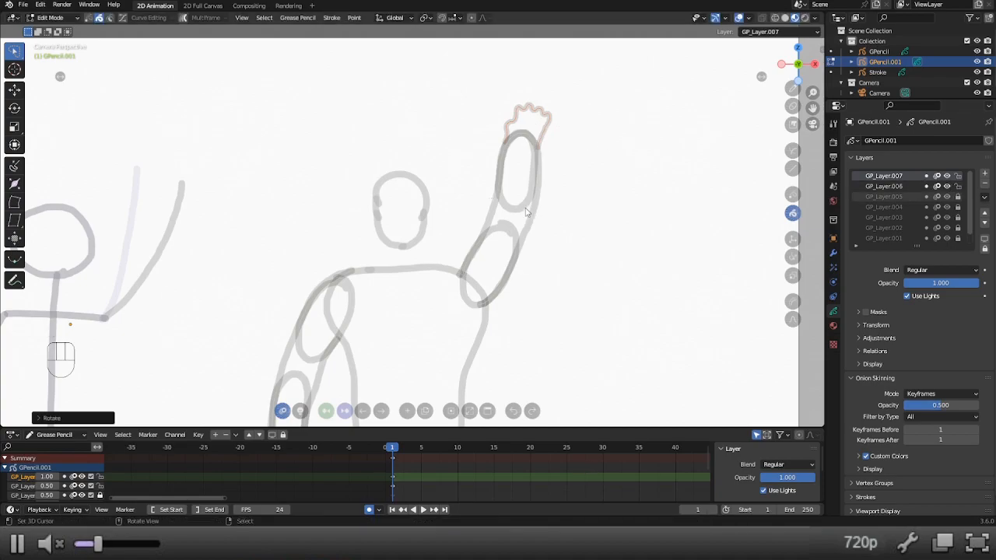
# Delete the copied palm outline from the raised arm, return to Draw Mode and lock GP_Layer.006.
pyautogui.press('x')
pyautogui.press('x')
pyautogui.click(670, 177)
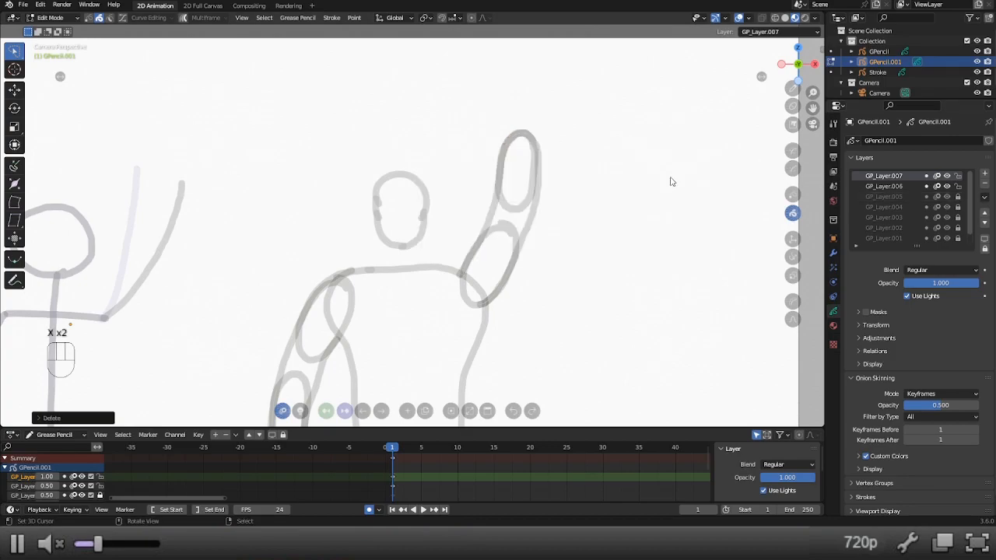
pyautogui.hotkey('alt', '1')
pyautogui.click(958, 186)
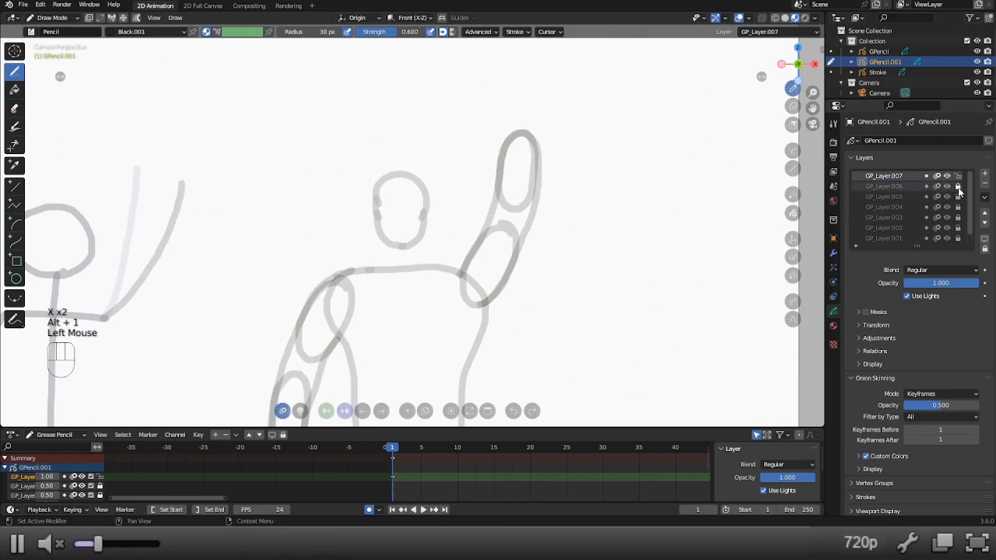
pyautogui.keyDown('shift'); pyautogui.moveTo(512, 140); pyautogui.dragTo(490, 169, button='middle'); pyautogui.keyUp('shift')
pyautogui.press('f')
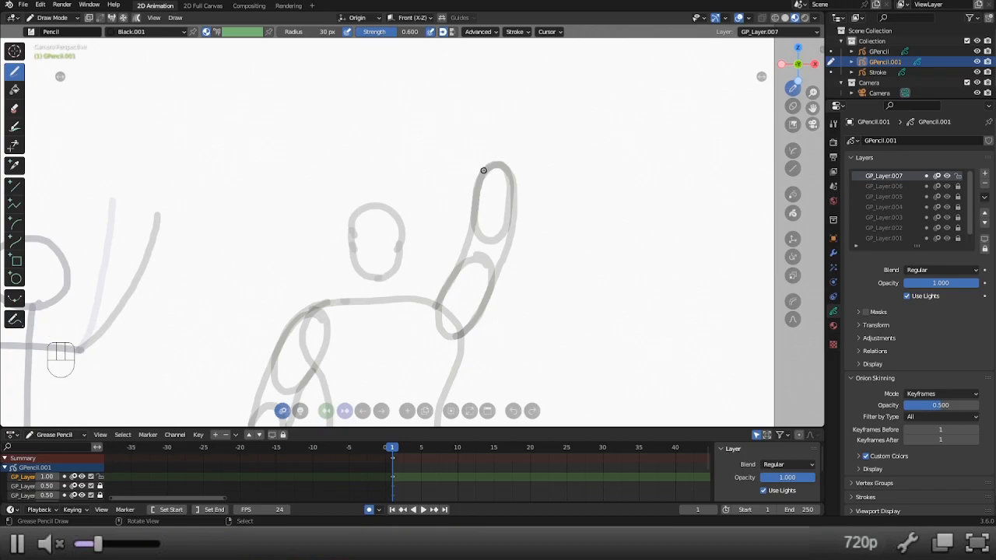
pyautogui.moveTo(482, 173); pyautogui.dragTo(488, 148)
pyautogui.hotkey('ctrl', 'z')
pyautogui.hotkey('ctrl', 'z')
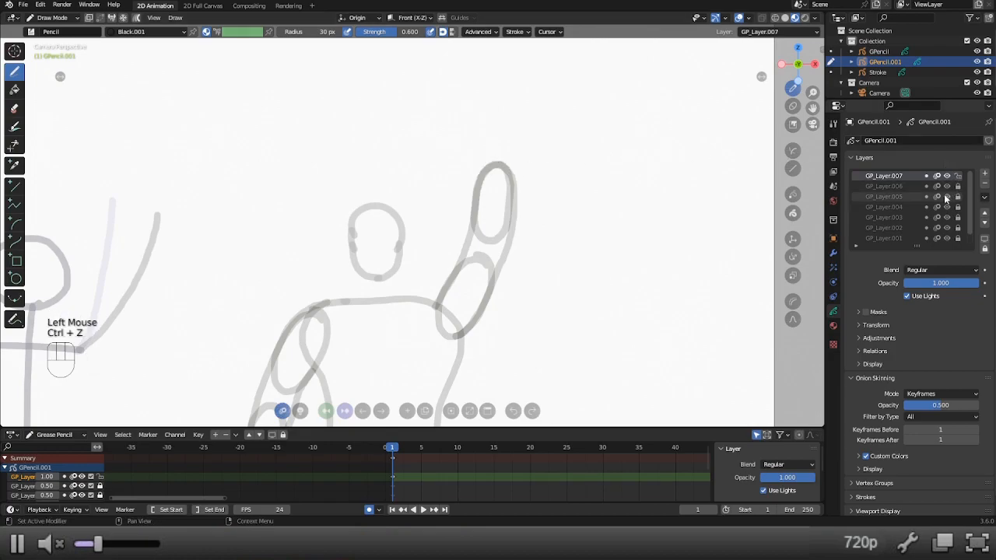
# Unlock GP_Layer.005 and lock GP_Layer.007.
pyautogui.keyDown('shift'); pyautogui.moveTo(669, 218); pyautogui.dragTo(585, 91, button='middle'); pyautogui.keyUp('shift')
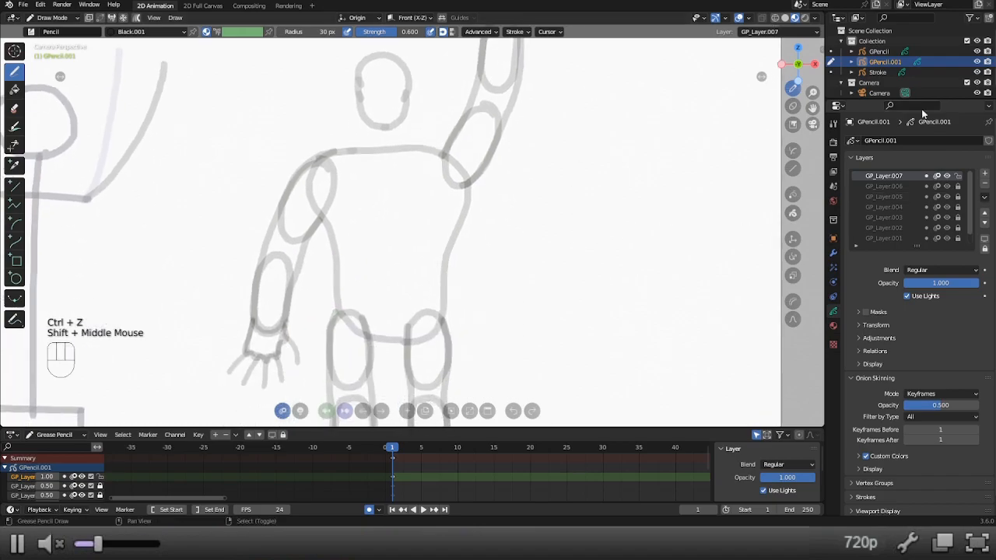
pyautogui.click(958, 197)
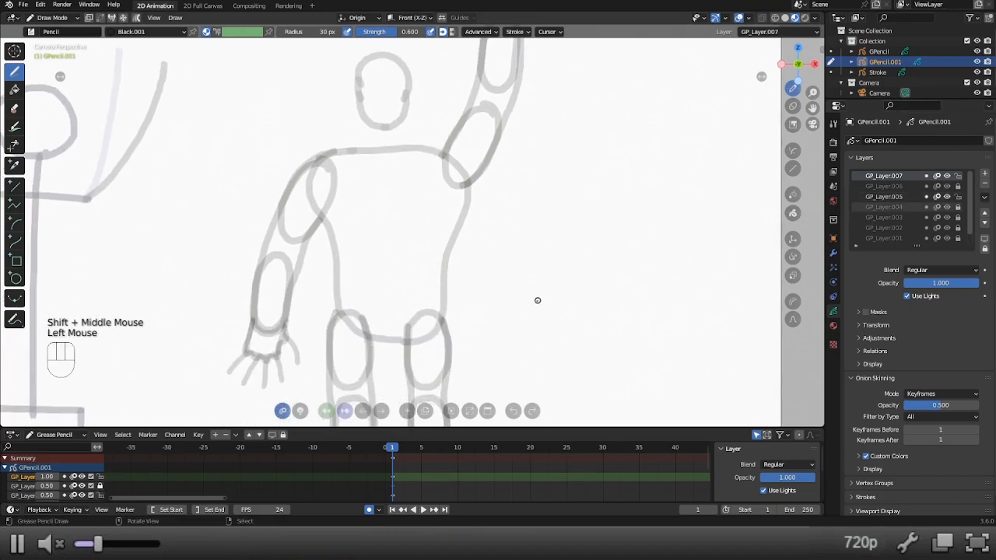
pyautogui.click(958, 176)
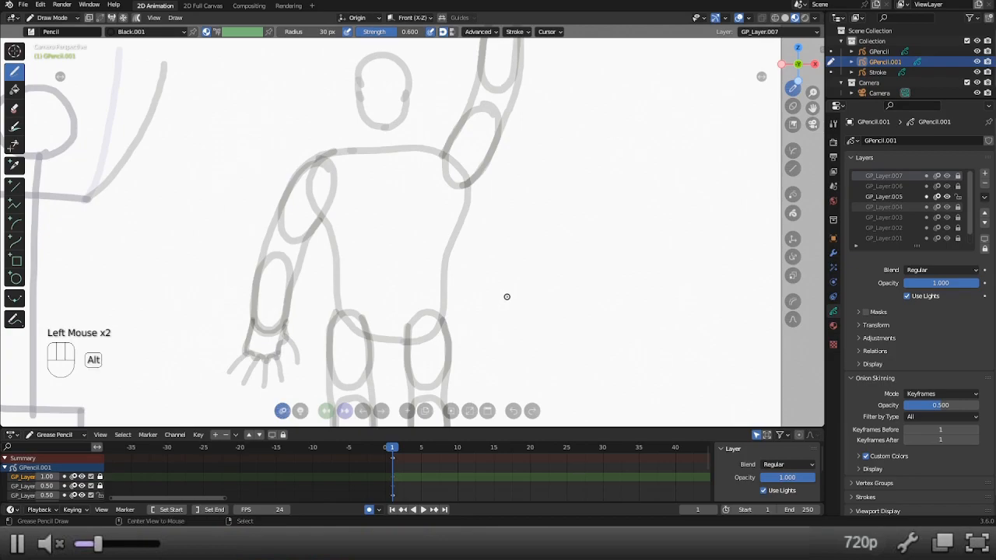
# Duplicate all the lowered hand's guide strokes in Edit Mode and move the copy over the raised forearm.
pyautogui.hotkey('alt', '7')
pyautogui.press('a')
pyautogui.hotkey('shift', 'd')
pyautogui.click(675, 90)
pyautogui.keyDown('shift'); pyautogui.moveTo(610, 118); pyautogui.dragTo(550, 296, button='middle'); pyautogui.keyUp('shift')
pyautogui.press('g')
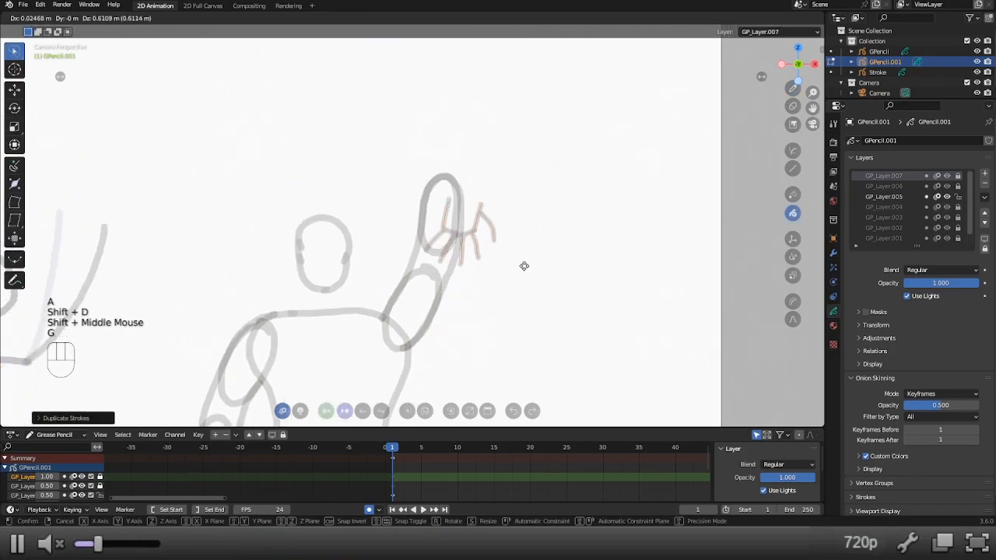
pyautogui.click(510, 238)
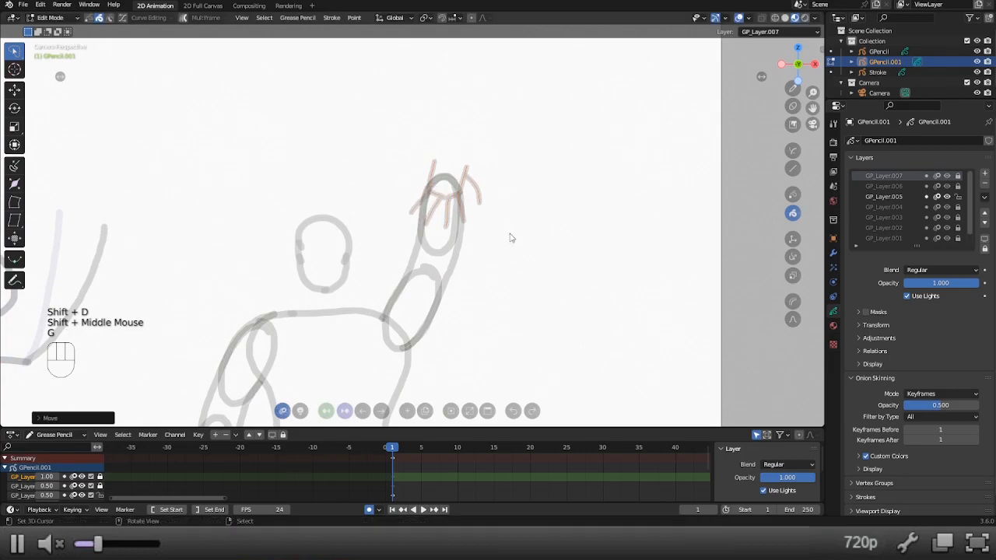
# Rotate the copied hand strokes so the fingers point upward and seat them on top of the raised forearm.
pyautogui.press('r')
pyautogui.click(500, 308)
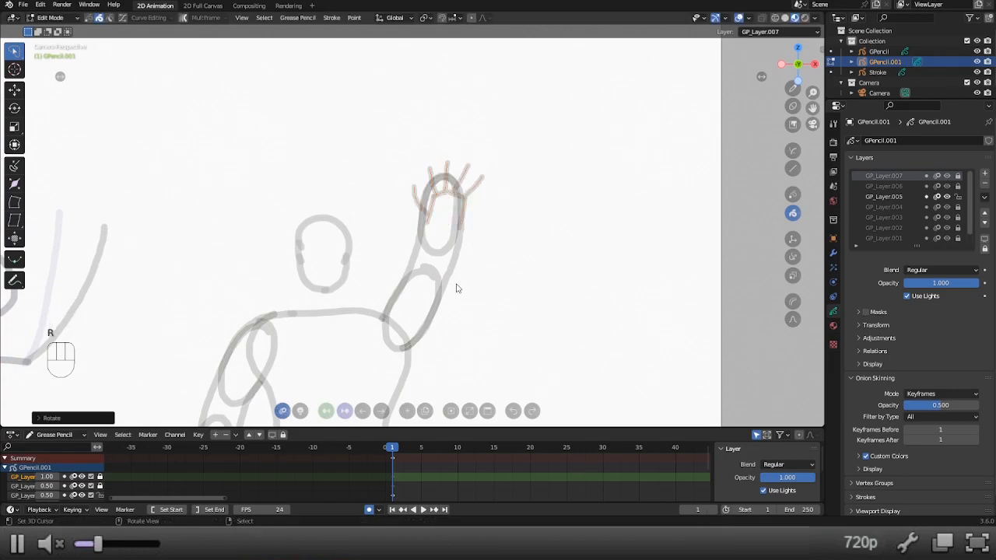
pyautogui.press('g')
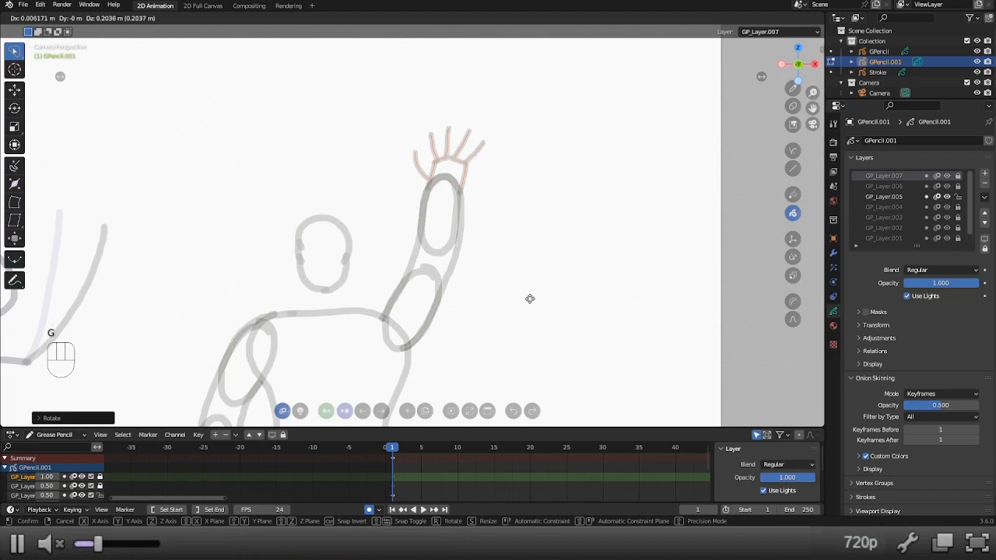
pyautogui.click(530, 299)
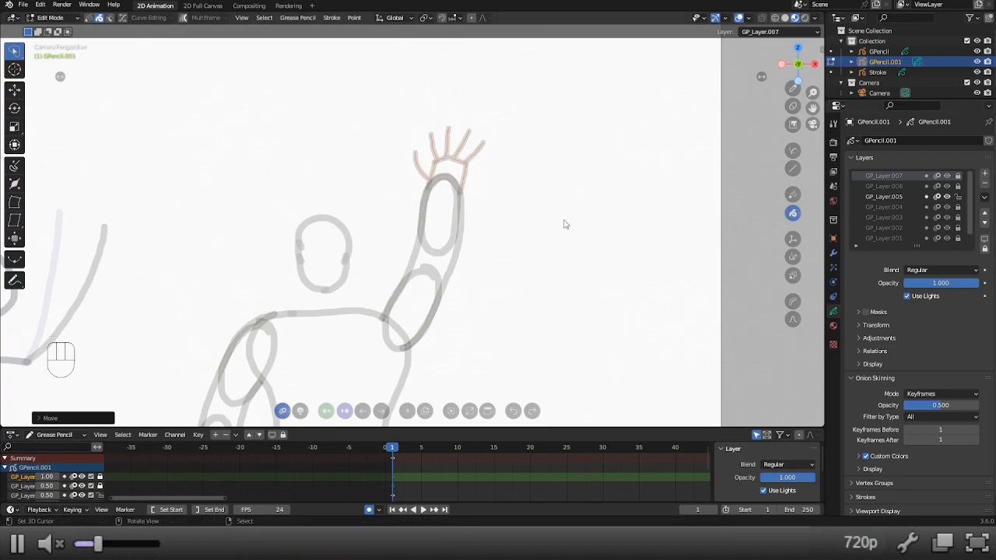
# Lock GP_Layer.005, toggle the visibility of GP_Layer.007 and GP_Layer.006 to check them, and unlock GP_Layer.007.
pyautogui.click(958, 197)
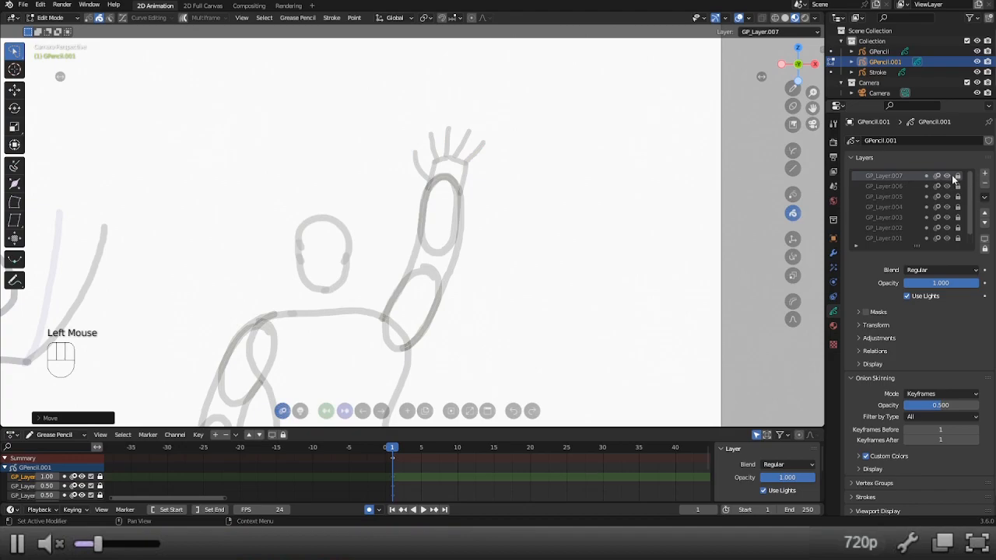
pyautogui.scroll(-2, 529, 207)
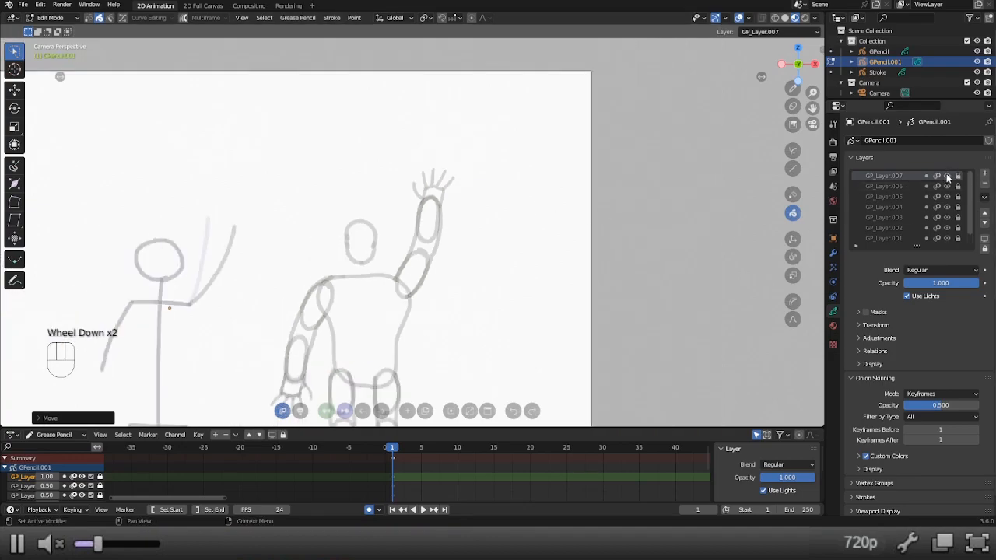
pyautogui.click(947, 176)
pyautogui.click(946, 176)
pyautogui.click(946, 175)
pyautogui.click(947, 187)
pyautogui.click(947, 187)
pyautogui.click(969, 181)
# Unlock GP_Layer.005, select the raised hand's thumb stroke in Edit Mode and try mirroring it by -1 along the X axis.
pyautogui.scroll(4, 445, 211)
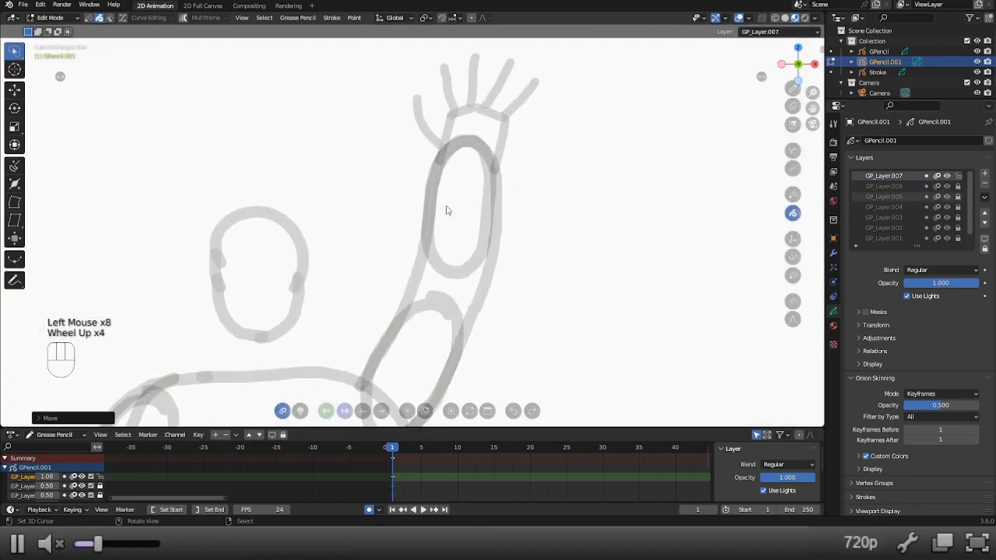
pyautogui.keyDown('shift'); pyautogui.moveTo(351, 129); pyautogui.dragTo(344, 179, button='middle'); pyautogui.keyUp('shift')
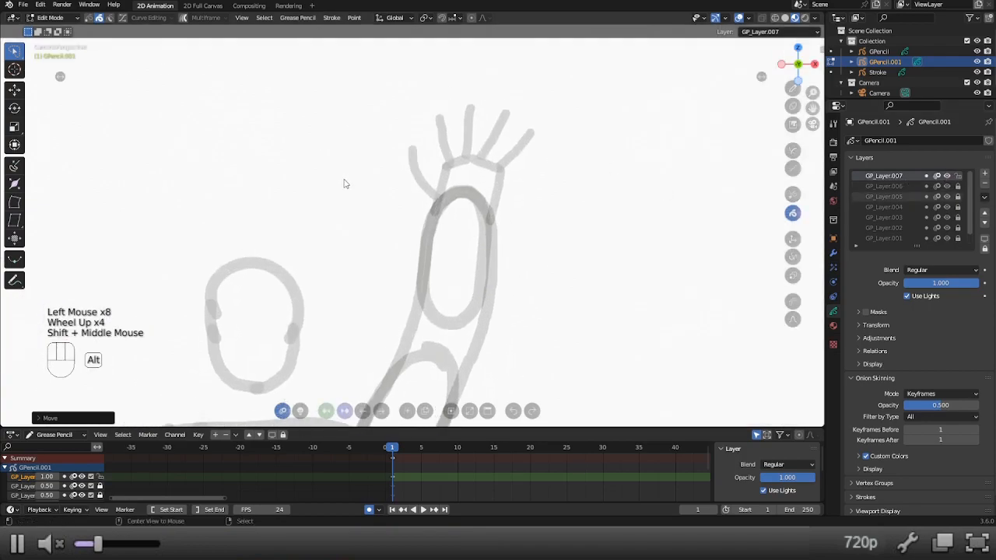
pyautogui.hotkey('alt', '1')
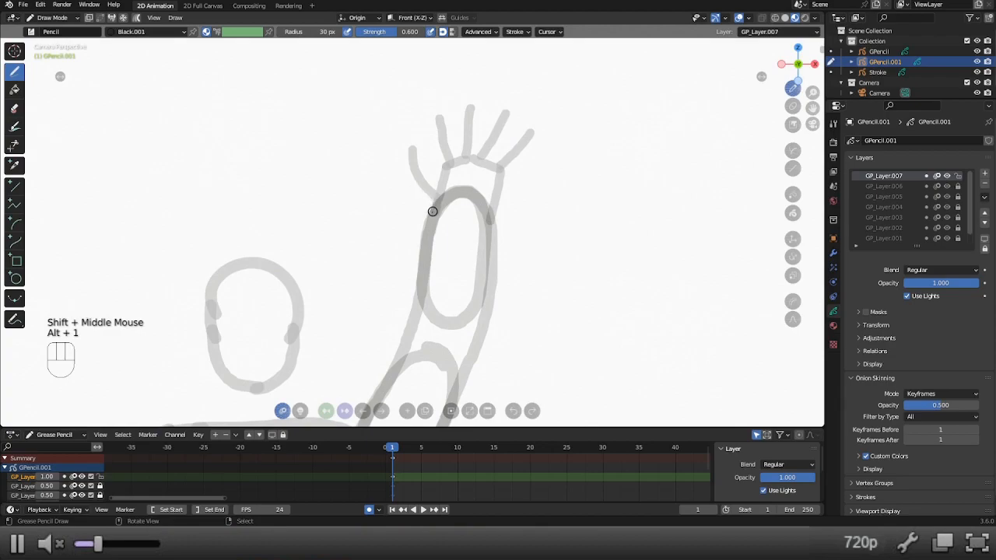
pyautogui.click(959, 197)
pyautogui.hotkey('alt', '7')
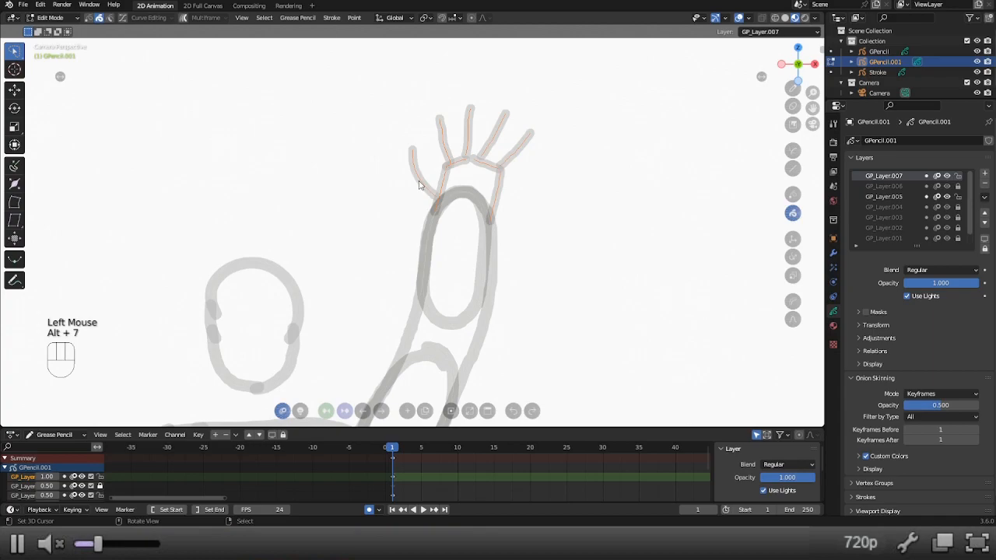
pyautogui.rightClick(418, 185)
pyautogui.write('sx-1')
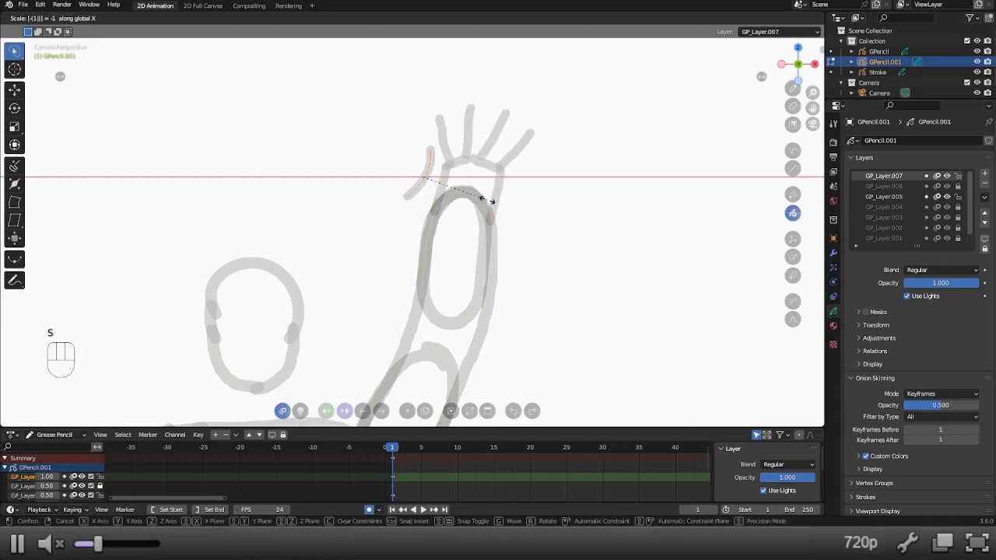
pyautogui.click(487, 202)
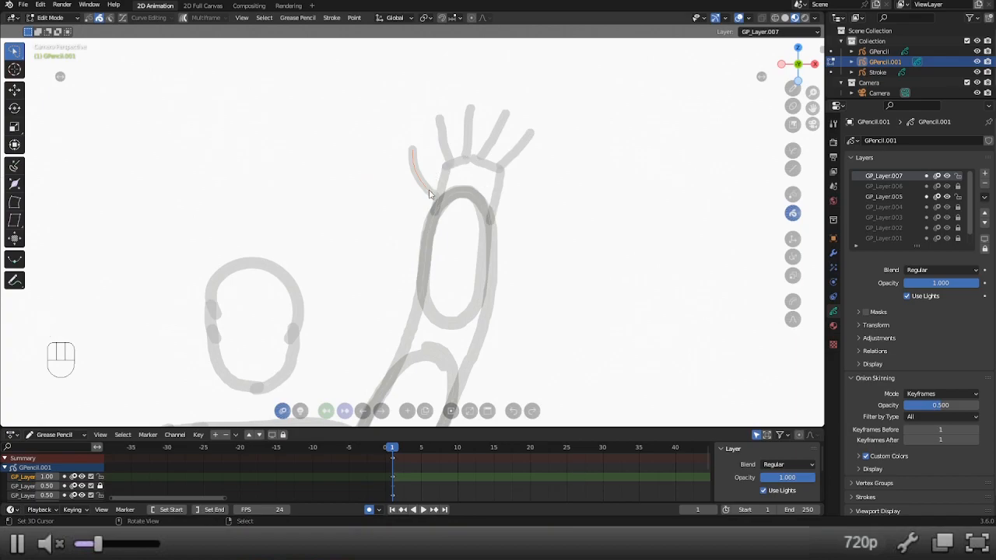
# On GP_Layer.005, draw a short thumb stroke across the base of the raised palm and delete the original thumb stroke.
pyautogui.click(884, 197)
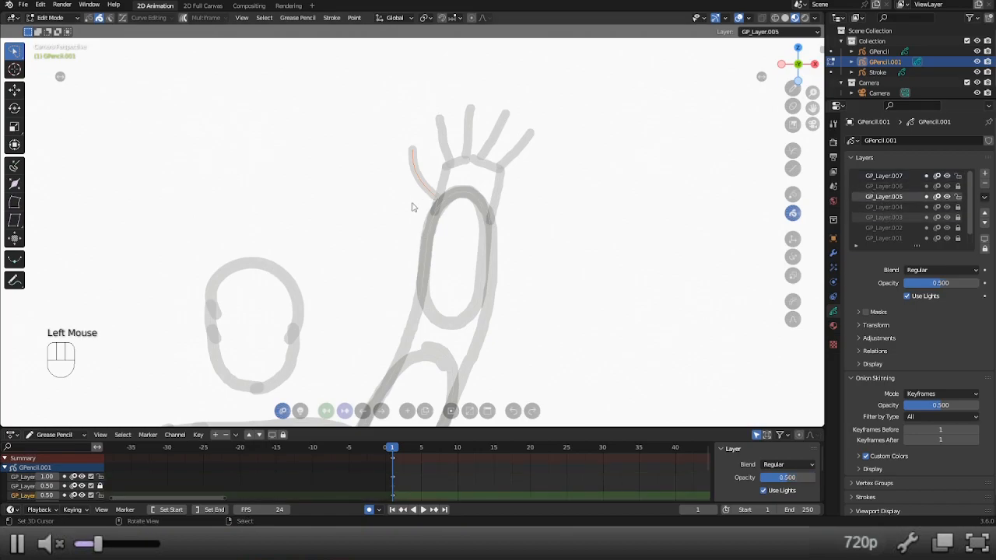
pyautogui.hotkey('alt', '1')
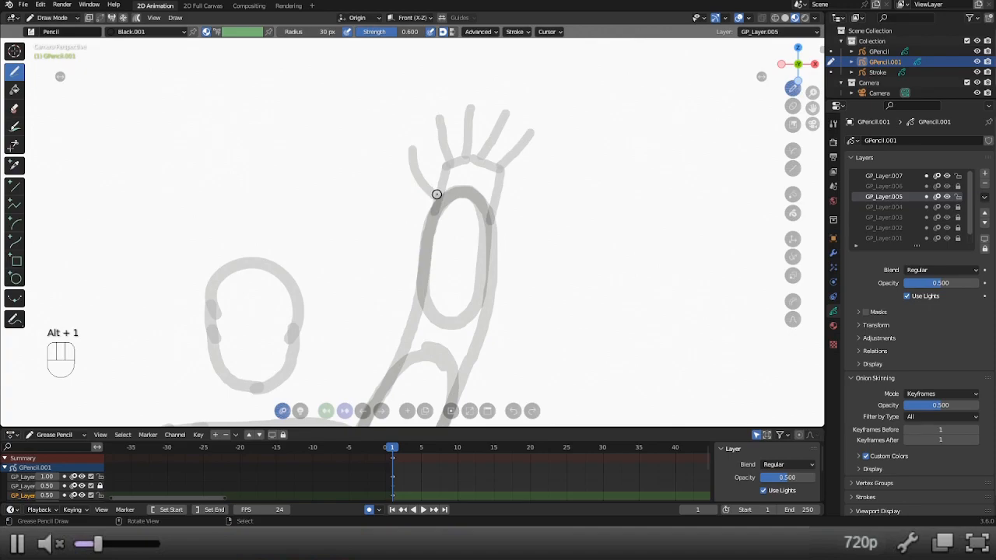
pyautogui.moveTo(445, 193); pyautogui.dragTo(460, 190)
pyautogui.hotkey('ctrl', 'z')
pyautogui.moveTo(440, 190); pyautogui.dragTo(473, 183)
pyautogui.press('x')
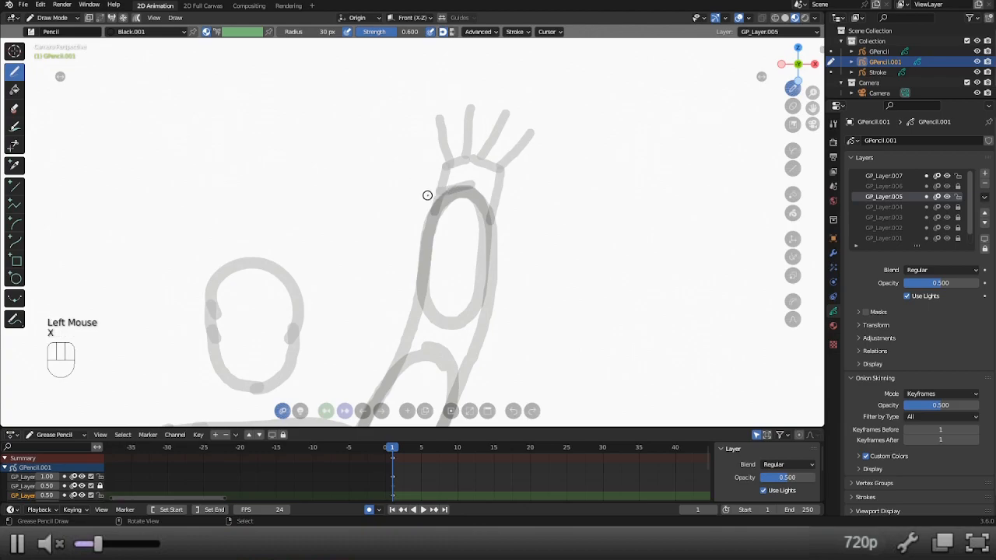
pyautogui.click(885, 186)
pyautogui.click(885, 176)
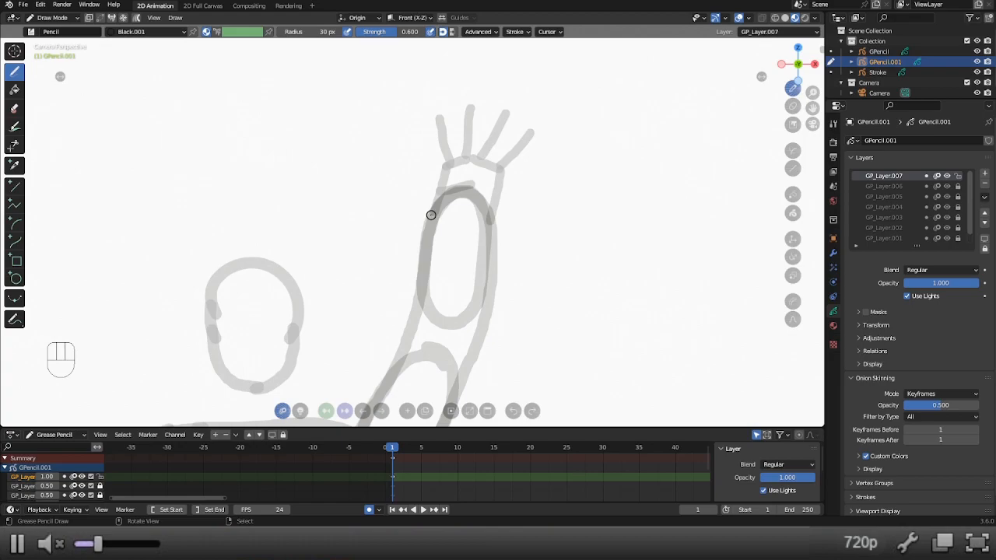
pyautogui.click(958, 197)
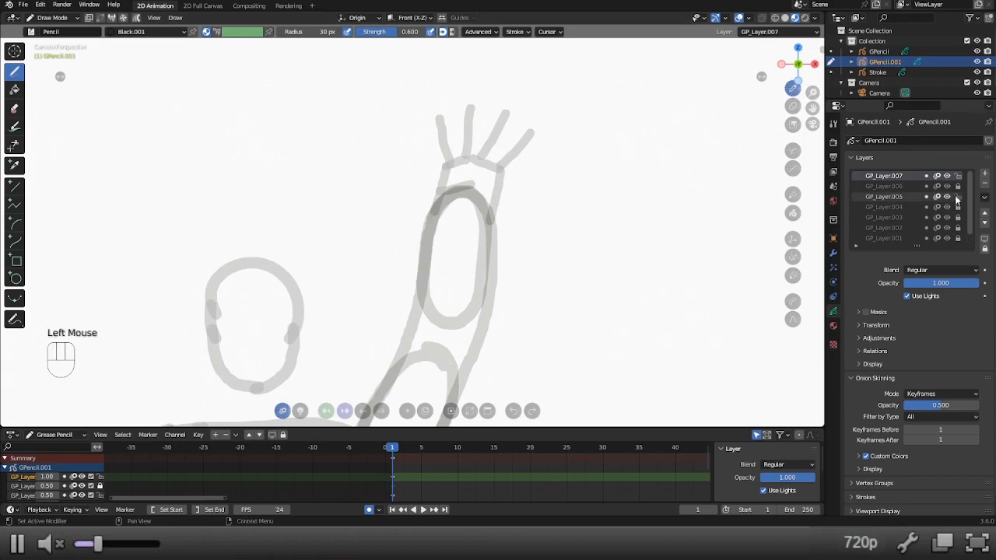
pyautogui.click(887, 197)
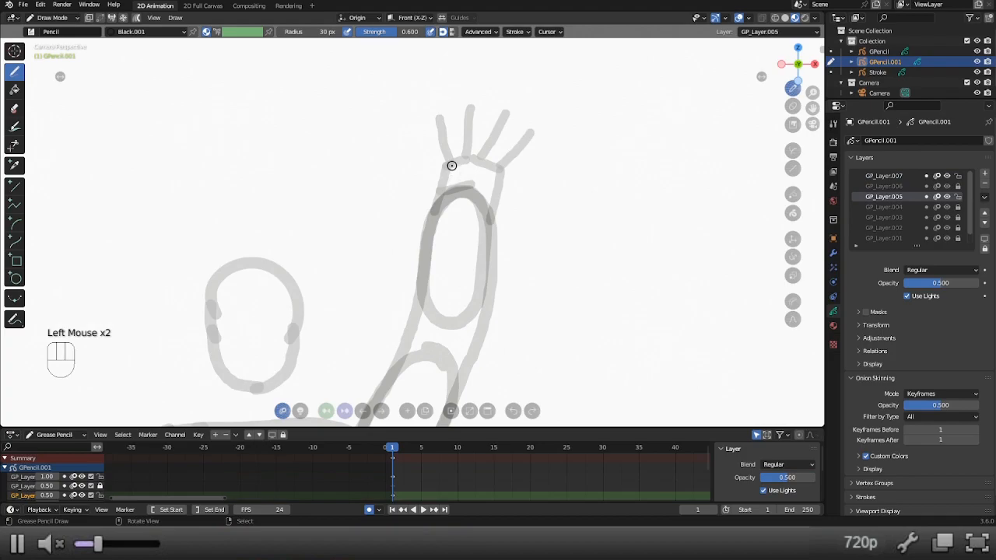
# Draw short folded-finger strokes on GP_Layer.005 from the raised hand's knuckles down over its palm.
pyautogui.moveTo(452, 165)
pyautogui.mouseDown()
pyautogui.moveTo(448, 200)
pyautogui.moveTo(466, 165)
pyautogui.moveTo(464, 189)
pyautogui.moveTo(479, 167)
pyautogui.moveTo(470, 192)
pyautogui.moveTo(495, 174)
pyautogui.moveTo(484, 194)
pyautogui.mouseUp()
pyautogui.hotkey('ctrl', 'z')
pyautogui.hotkey('ctrl', 'z')
pyautogui.hotkey('ctrl', 'z')
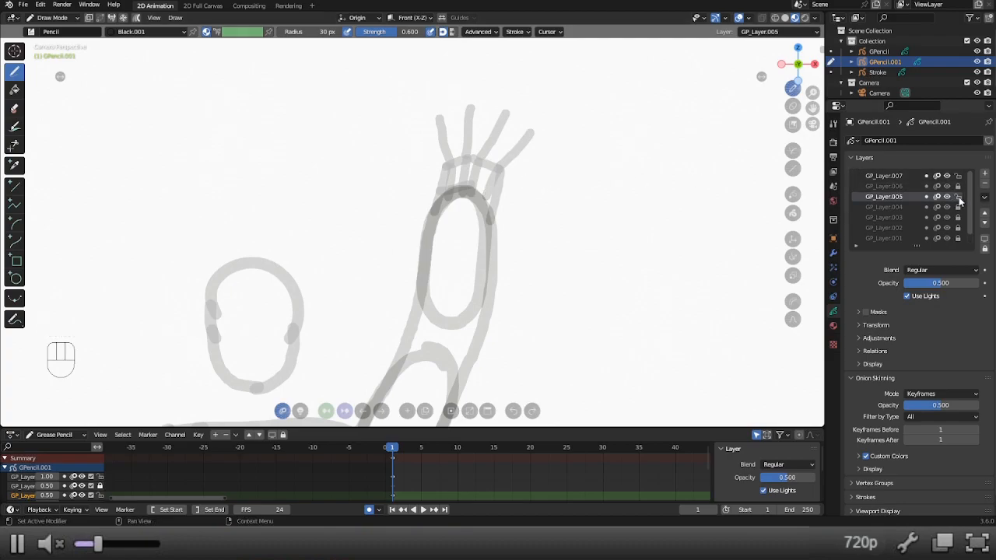
# Delete the raised hand's extended finger strokes, then lock GP_Layer.005 and make GP_Layer.007 the active layer.
pyautogui.press('x')
pyautogui.press('x')
pyautogui.press('x')
pyautogui.press('x')
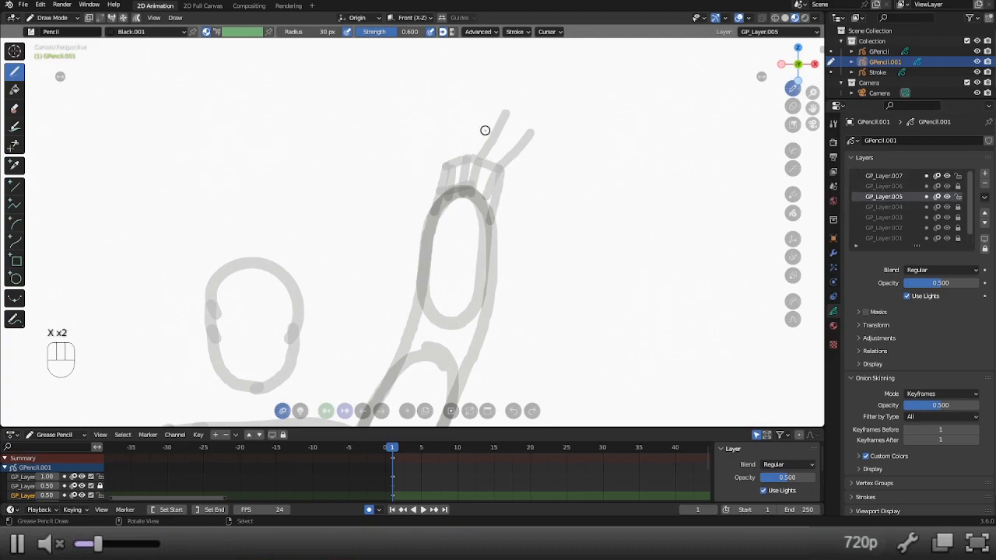
pyautogui.click(883, 186)
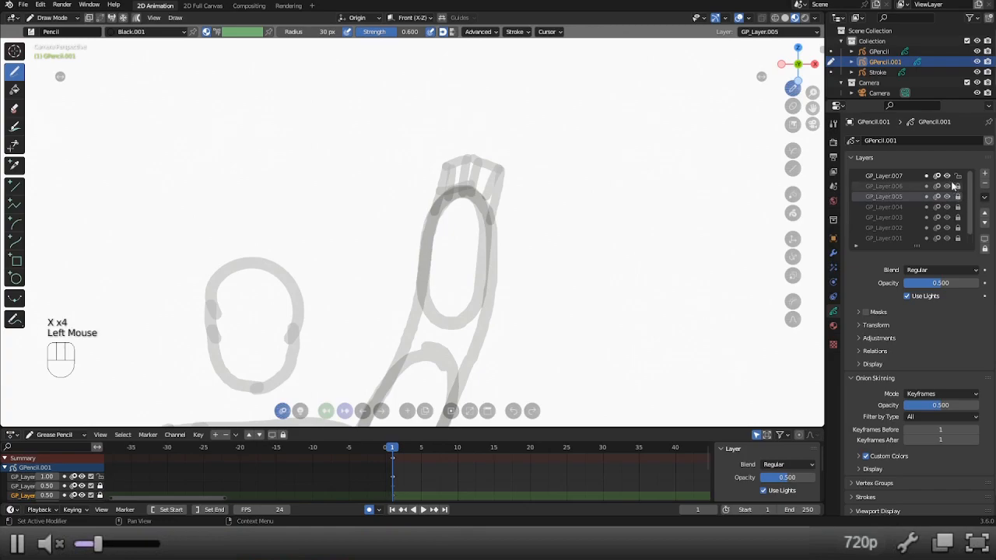
pyautogui.click(883, 176)
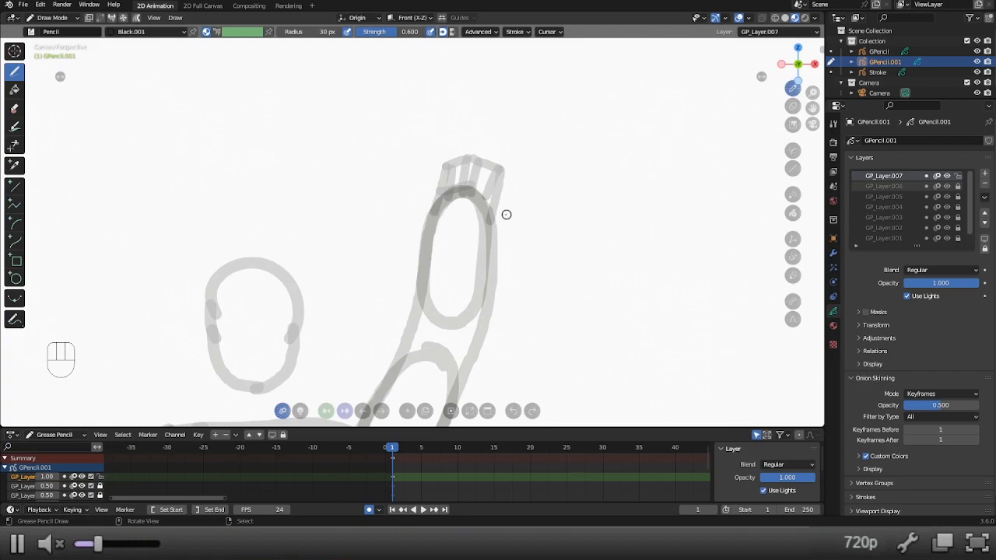
# On GP_Layer.007, trace the raised hand's rounded fingertips, finger dividing lines and the thumb across the top of the palm.
pyautogui.moveTo(491, 223); pyautogui.dragTo(498, 163)
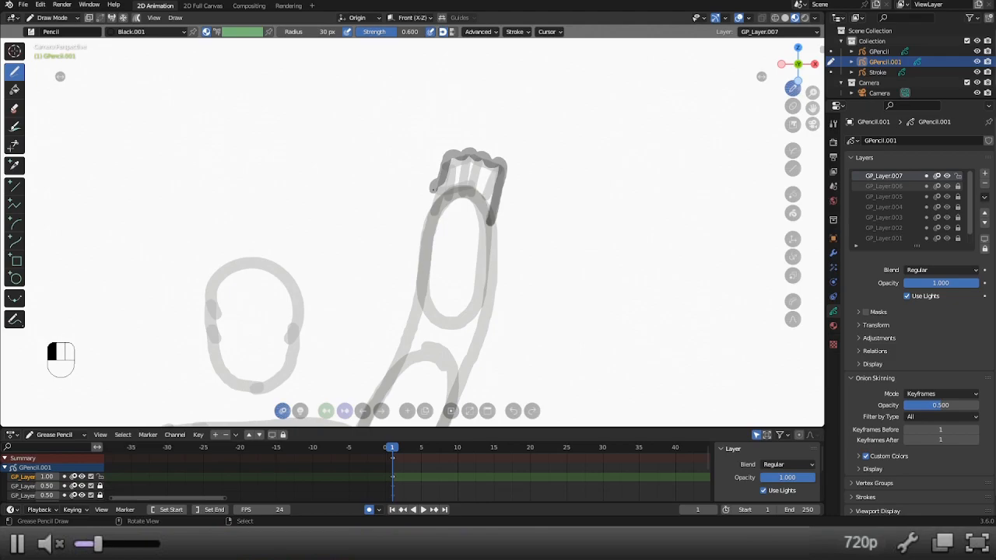
pyautogui.moveTo(436, 198); pyautogui.dragTo(434, 217)
pyautogui.moveTo(496, 198); pyautogui.dragTo(487, 203)
pyautogui.moveTo(488, 172)
pyautogui.mouseDown()
pyautogui.moveTo(501, 173)
pyautogui.moveTo(488, 200)
pyautogui.moveTo(490, 166)
pyautogui.moveTo(480, 187)
pyautogui.moveTo(474, 159)
pyautogui.moveTo(460, 161)
pyautogui.moveTo(468, 193)
pyautogui.moveTo(450, 200)
pyautogui.moveTo(445, 172)
pyautogui.moveTo(447, 182)
pyautogui.moveTo(469, 189)
pyautogui.moveTo(440, 199)
pyautogui.moveTo(441, 187)
pyautogui.moveTo(458, 181)
pyautogui.moveTo(456, 193)
pyautogui.moveTo(441, 186)
pyautogui.moveTo(467, 187)
pyautogui.moveTo(436, 203)
pyautogui.mouseUp()
pyautogui.hotkey('ctrl', 'z')
pyautogui.hotkey('ctrl', 'z')
pyautogui.hotkey('ctrl', 'z')
pyautogui.hotkey('ctrl', 'z')
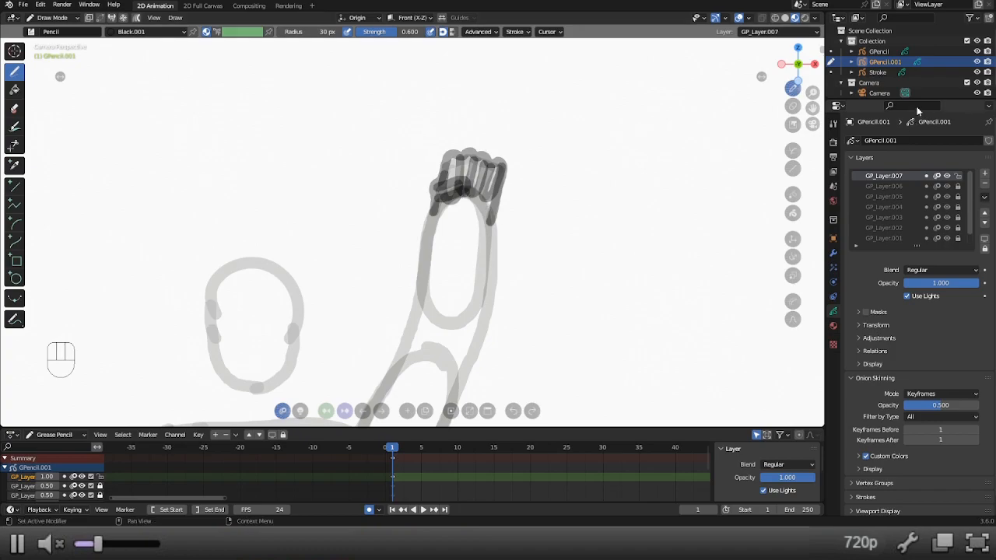
# Lock GP_Layer.007, set its opacity to 0.5 and add a new layer above it.
pyautogui.click(950, 285)
pyautogui.doubleClick(942, 286)
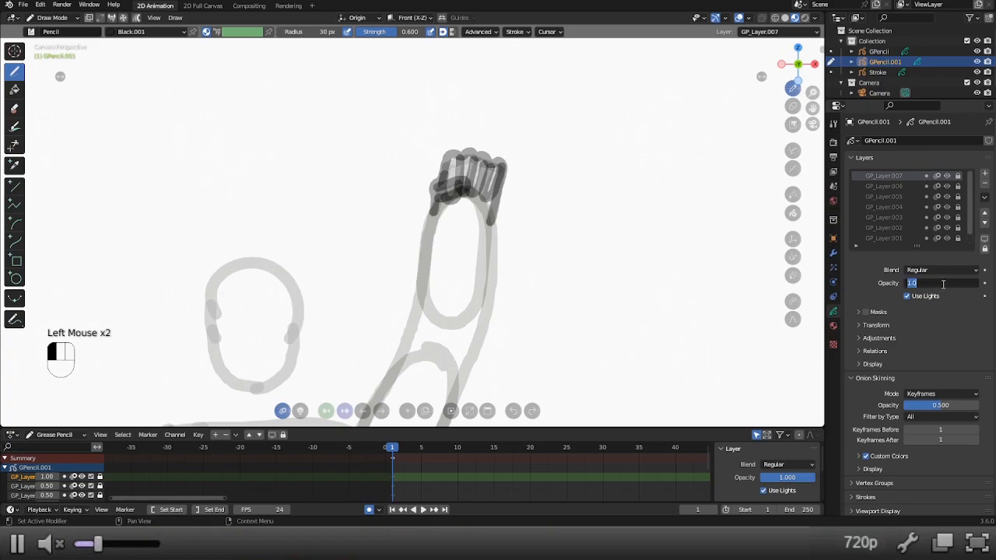
pyautogui.write('0.5')
pyautogui.press('Return')
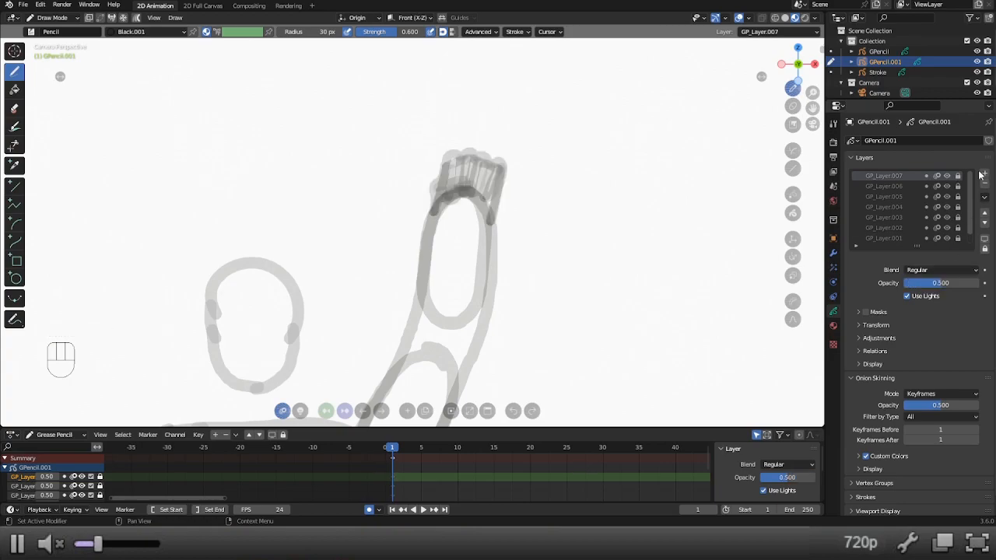
pyautogui.scroll(-2, 401, 273)
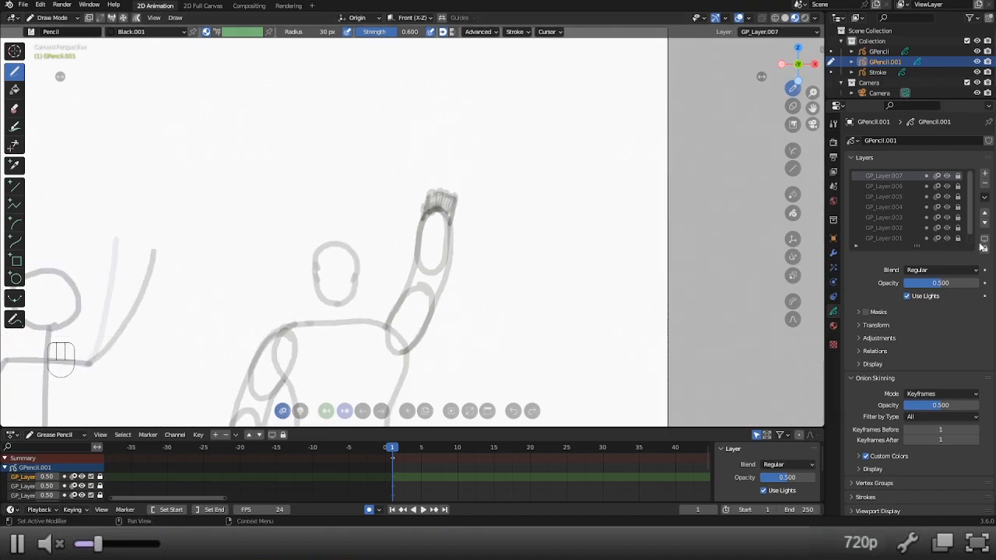
pyautogui.click(985, 175)
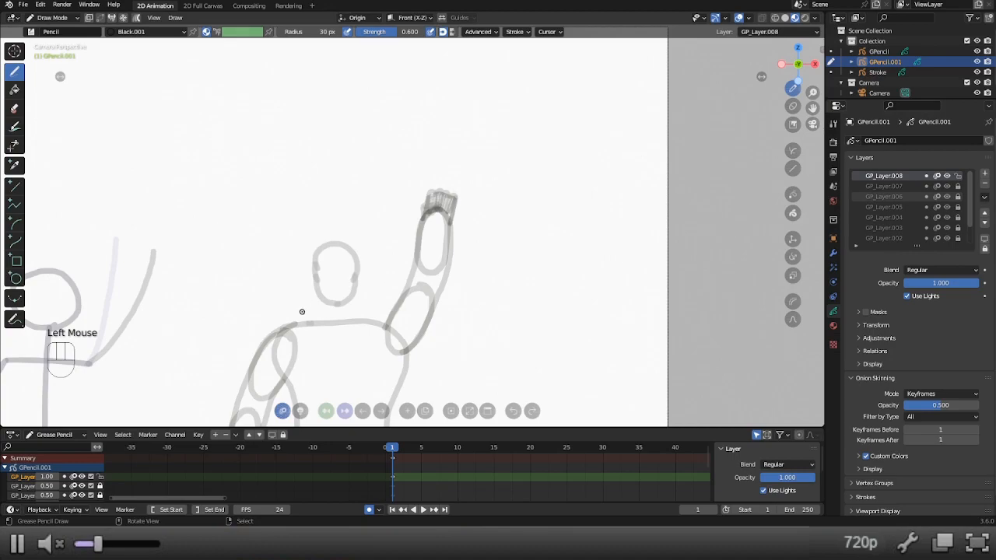
# Reduce the brush radius to 20 px and try a stroke along the raised hand's outer edge, then undo it.
pyautogui.scroll(-3, 305, 311)
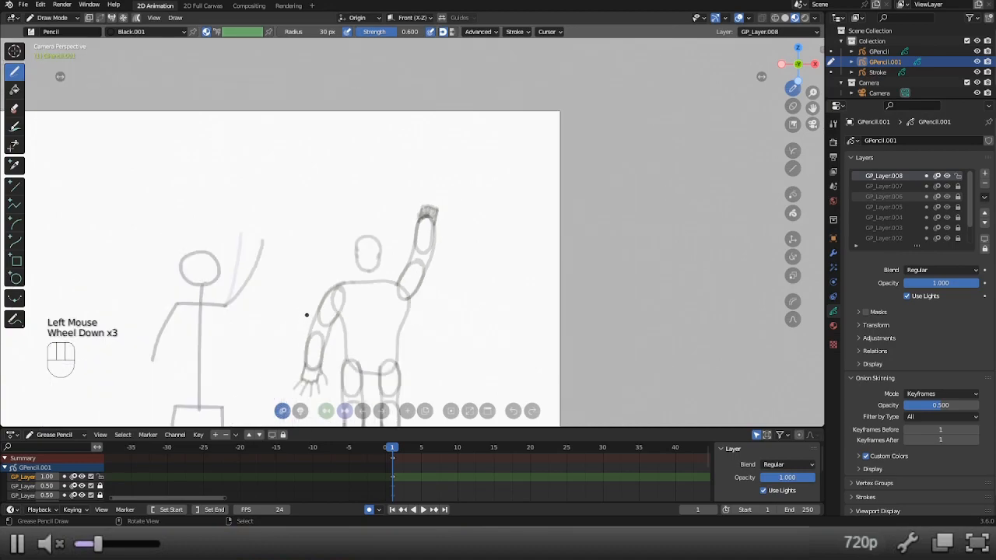
pyautogui.moveTo(327, 295)
pyautogui.keyDown('shift'); pyautogui.mouseDown(button='middle')
pyautogui.moveTo(327, 267)
pyautogui.moveTo(326, 291)
pyautogui.mouseUp(button='middle'); pyautogui.keyUp('shift')
pyautogui.scroll(3, 327, 264)
pyautogui.scroll(3, 326, 291)
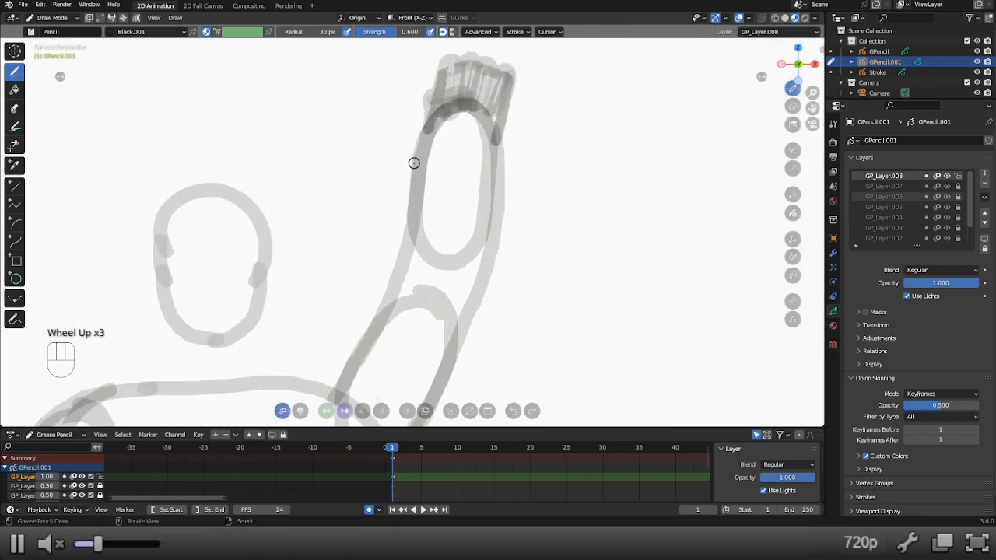
pyautogui.press('f')
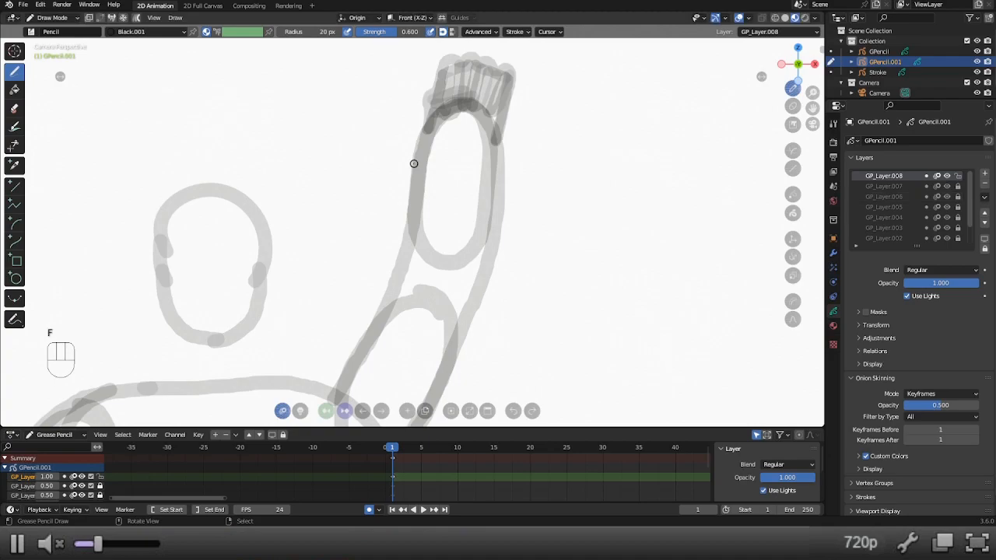
pyautogui.scroll(1, 415, 163)
pyautogui.keyDown('shift'); pyautogui.moveTo(407, 164); pyautogui.dragTo(381, 244, button='middle'); pyautogui.keyUp('shift')
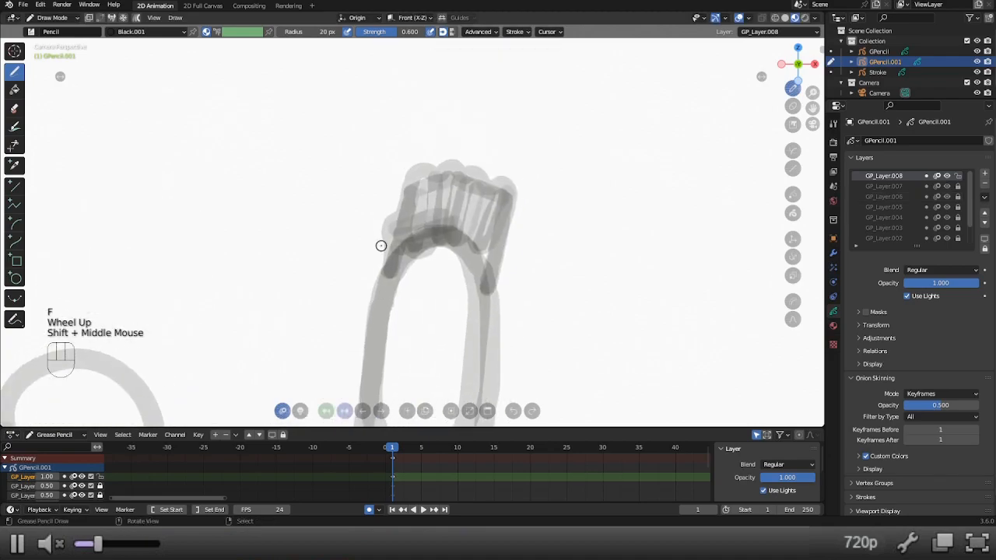
pyautogui.moveTo(491, 294); pyautogui.dragTo(499, 263)
pyautogui.hotkey('ctrl', 'z')
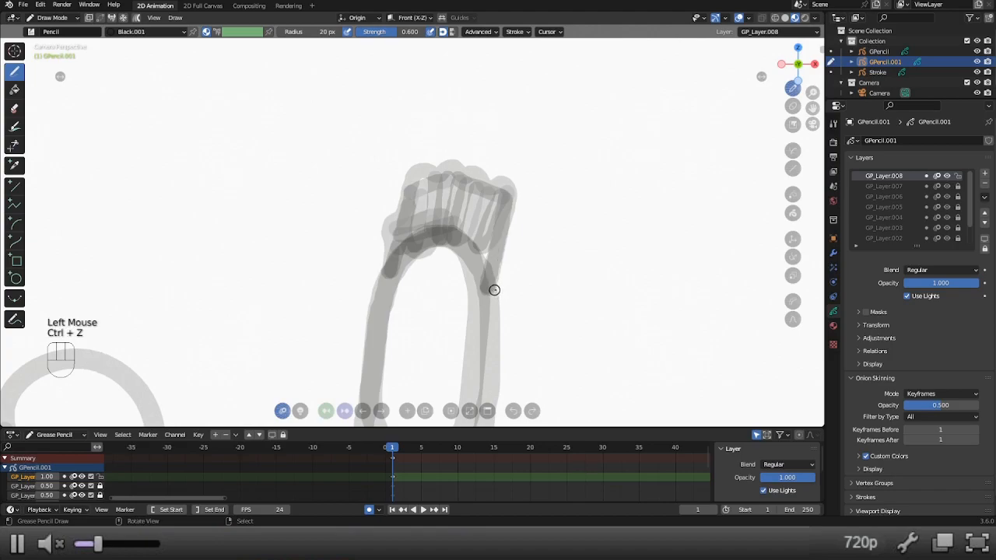
# Toggle the raised hand's layers to compare their strokes, leaving only the rough finger guides on GP_Layer.005 hidden.
pyautogui.click(947, 186)
pyautogui.click(946, 197)
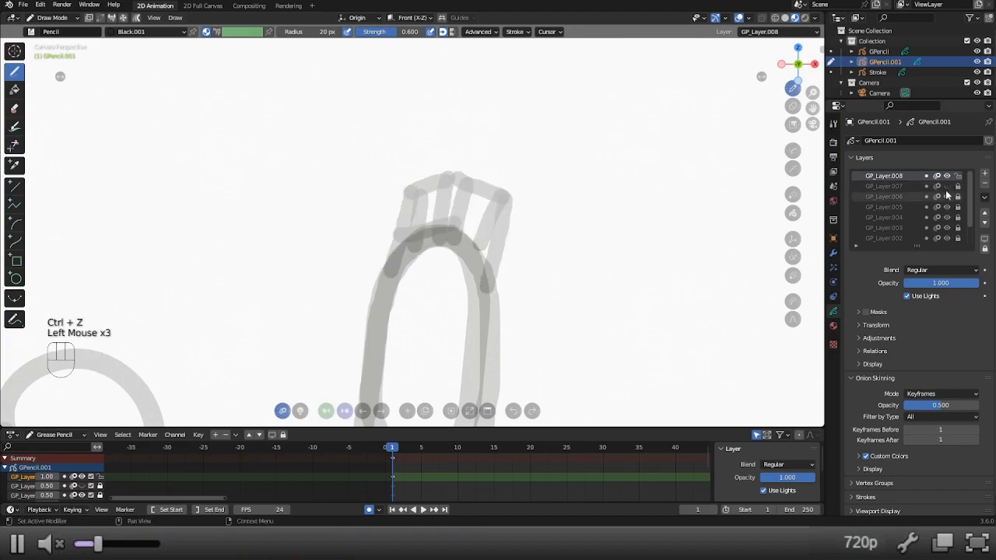
pyautogui.click(947, 187)
pyautogui.click(947, 207)
pyautogui.click(947, 207)
pyautogui.click(948, 206)
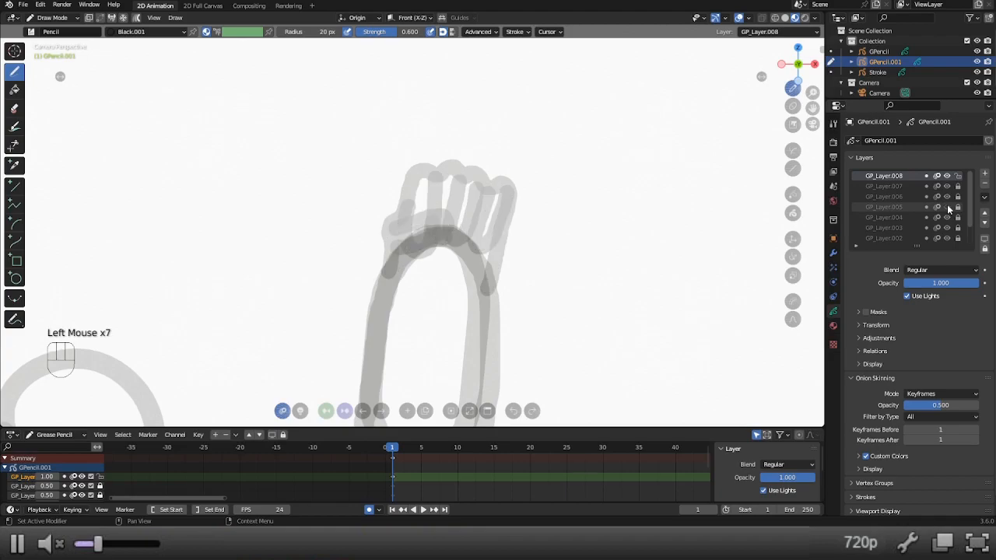
pyautogui.scroll(-4, 431, 271)
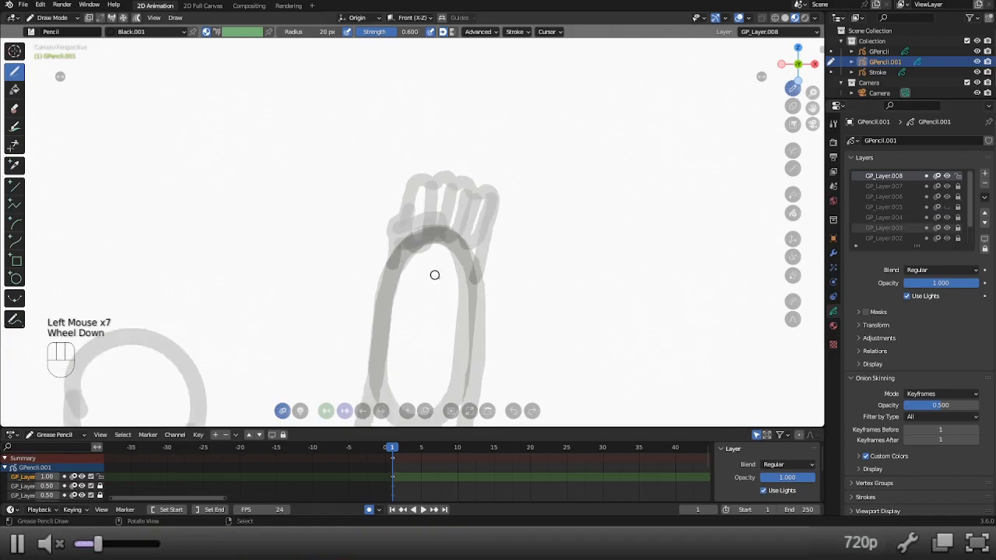
pyautogui.moveTo(458, 300)
pyautogui.keyDown('shift'); pyautogui.mouseDown(button='middle')
pyautogui.moveTo(477, 146)
pyautogui.moveTo(474, 187)
pyautogui.mouseUp(button='middle'); pyautogui.keyUp('shift')
pyautogui.scroll(4, 464, 267)
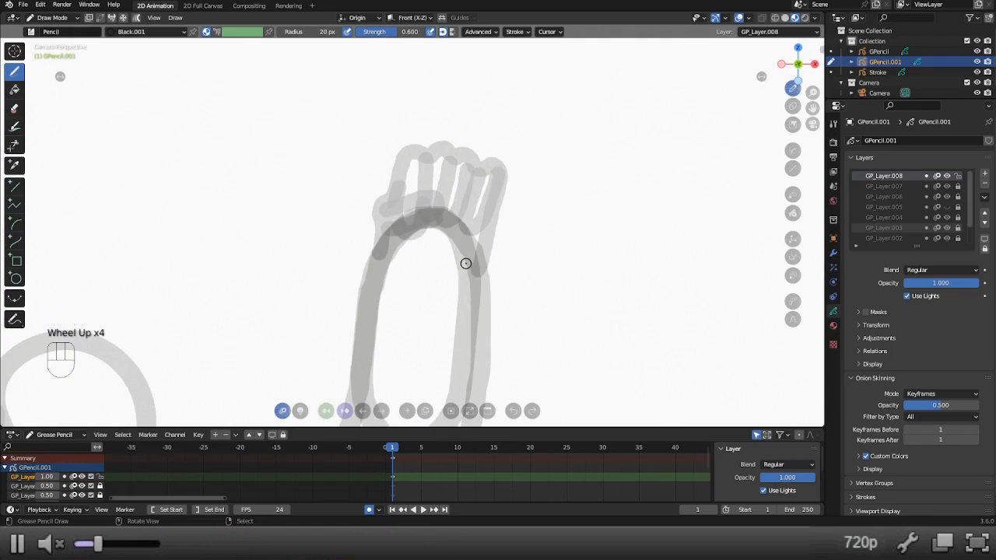
# Set the brush radius to 40 px and review the raised hand with the GP_Layer.005 guides hidden.
pyautogui.press('f')
pyautogui.click(555, 212)
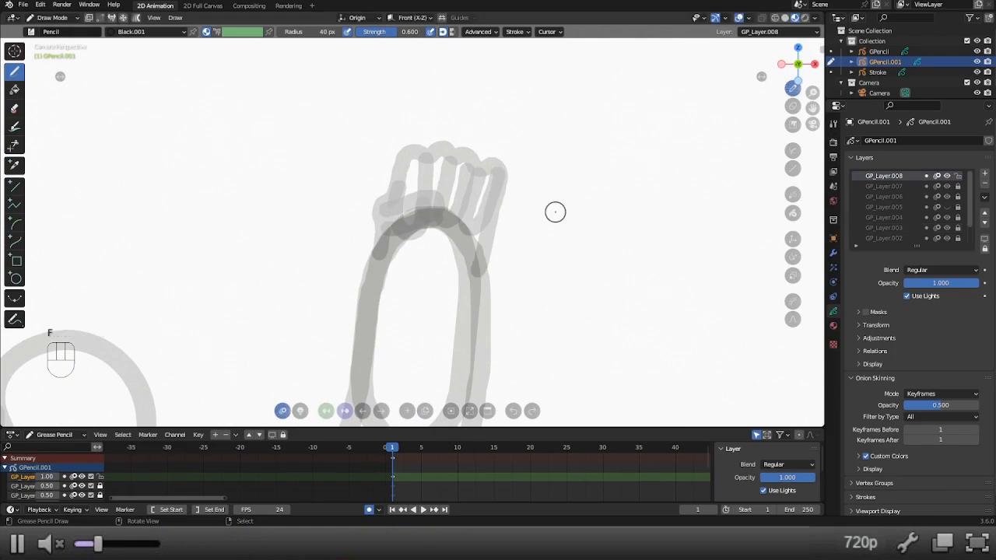
pyautogui.scroll(-5, 540, 240)
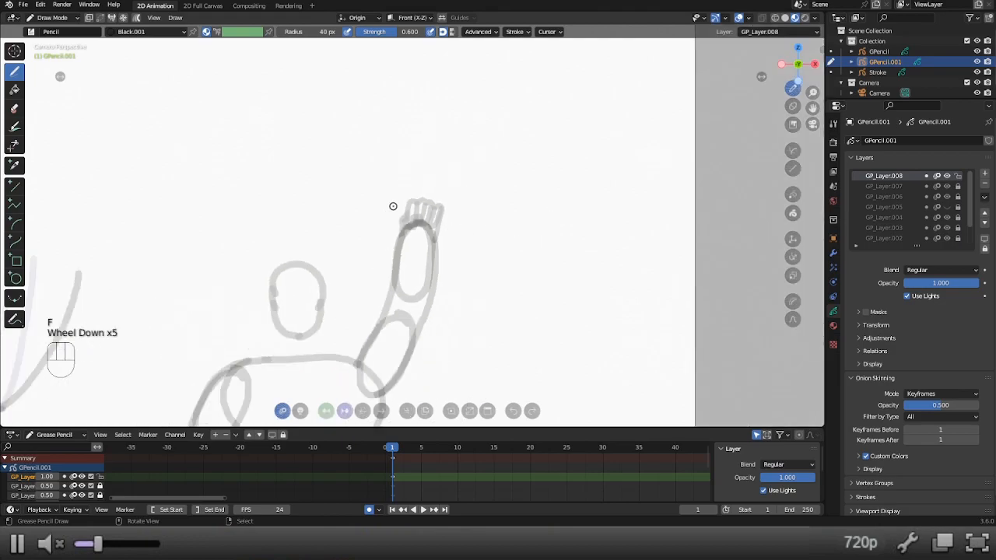
pyautogui.click(947, 208)
pyautogui.scroll(3, 536, 238)
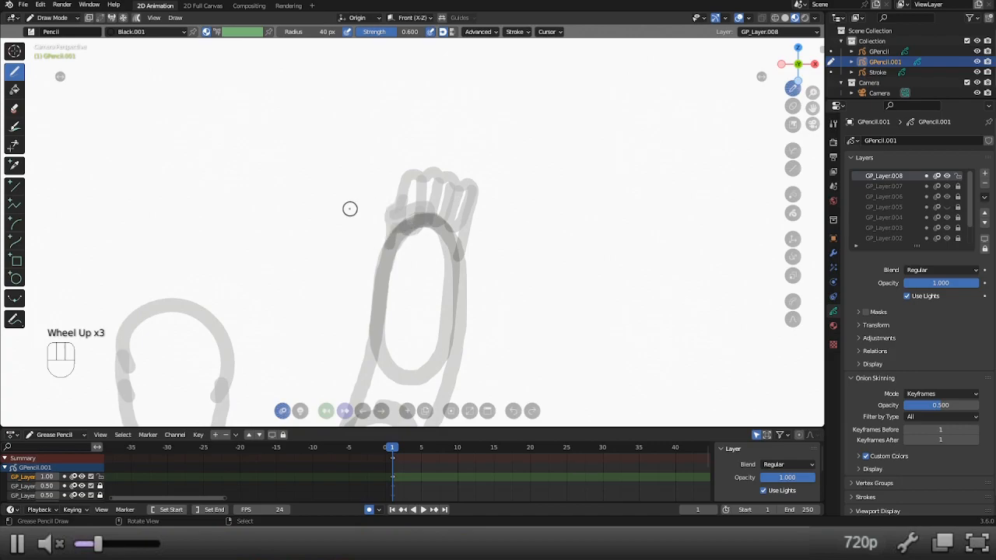
pyautogui.scroll(-3, 349, 212)
pyautogui.keyDown('shift'); pyautogui.moveTo(344, 216); pyautogui.dragTo(383, 152, button='middle'); pyautogui.keyUp('shift')
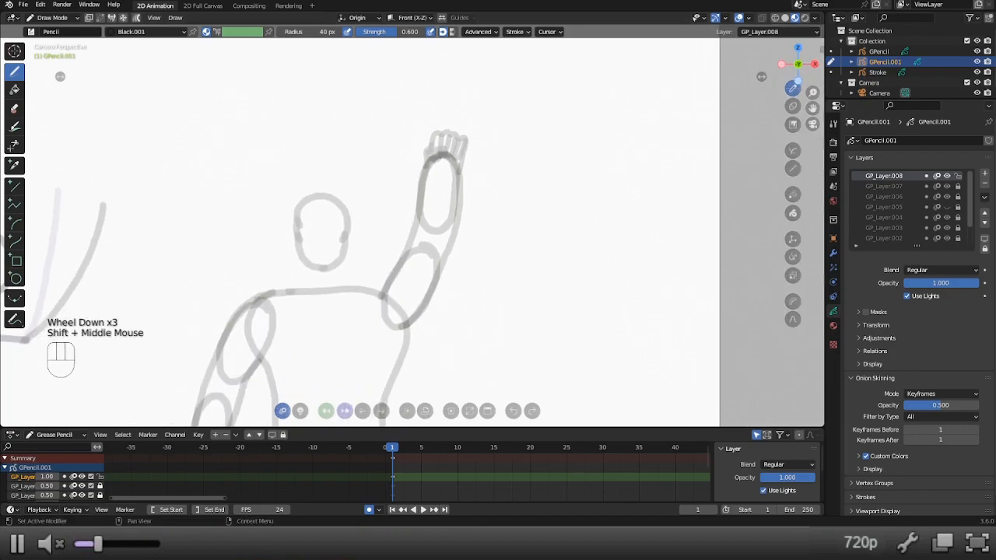
# Toggle onion skinning on GP_Layer.008 off and back on.
pyautogui.click(939, 176)
pyautogui.click(939, 177)
pyautogui.scroll(-2, 623, 249)
pyautogui.click(939, 177)
pyautogui.click(940, 178)
pyautogui.scroll(2, 301, 298)
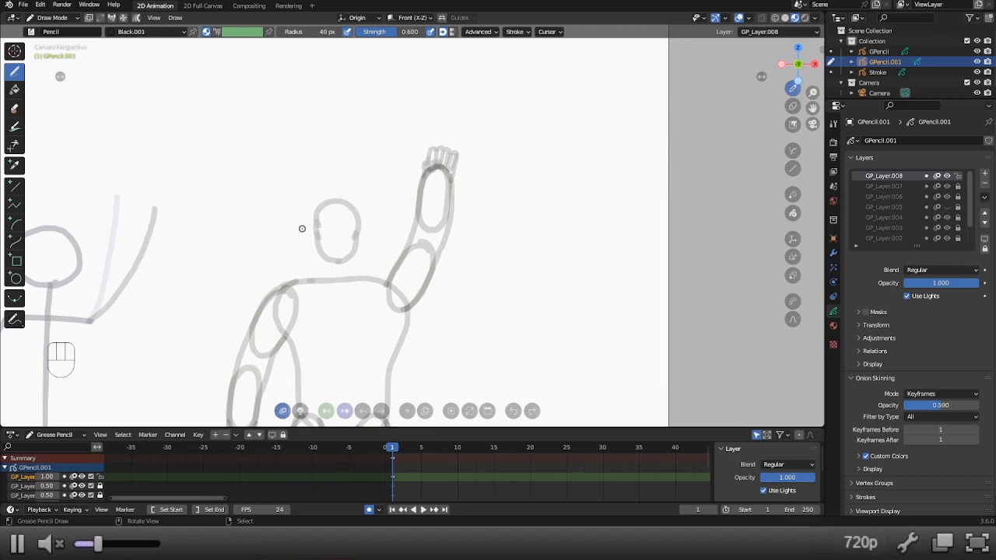
# On GP_Layer.008, draw the hair around the head with an arched hairline, side strokes, a crown arc and a V-shaped widow's peak.
pyautogui.scroll(1, 303, 230)
pyautogui.keyDown('shift'); pyautogui.moveTo(303, 225); pyautogui.dragTo(336, 244, button='middle'); pyautogui.keyUp('shift')
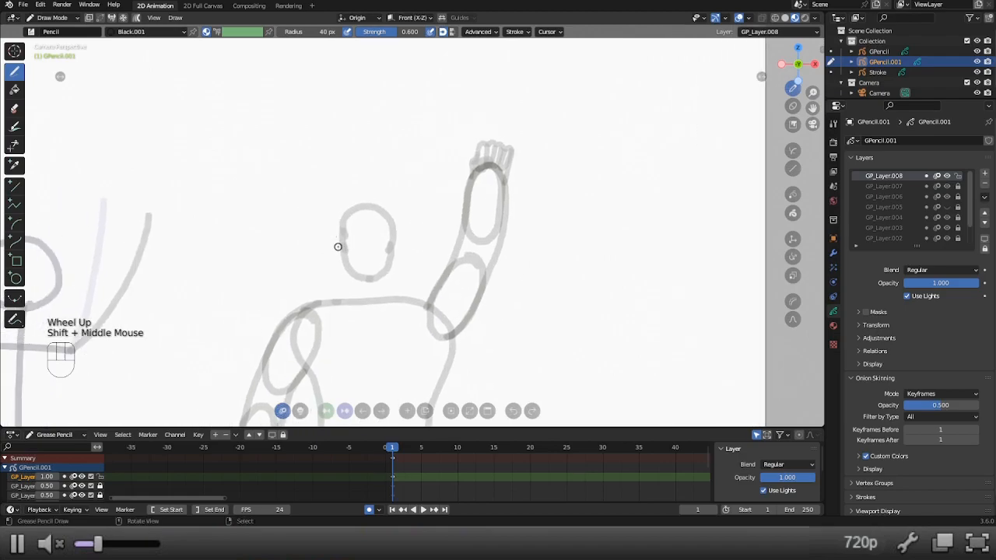
pyautogui.moveTo(338, 247); pyautogui.dragTo(337, 246)
pyautogui.hotkey('ctrl', 'z')
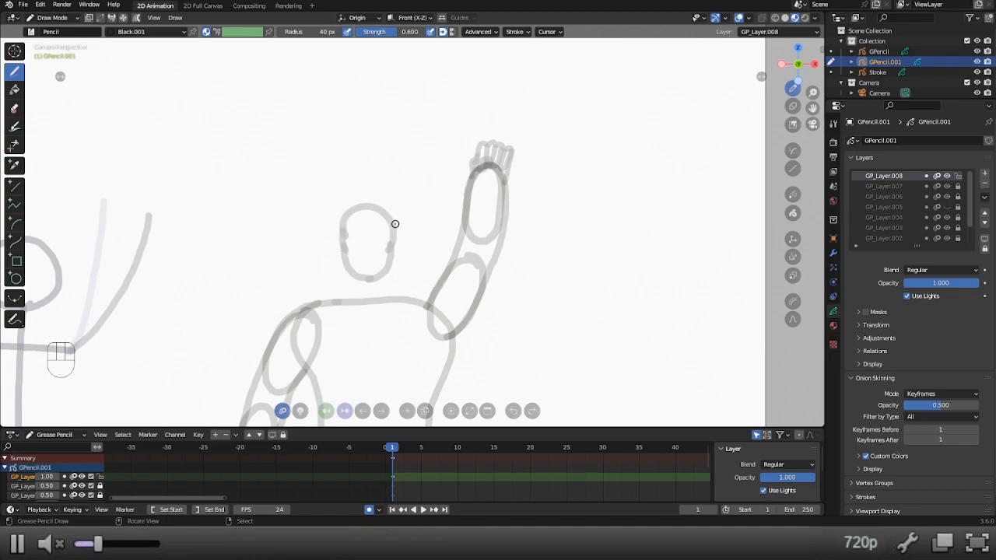
pyautogui.moveTo(395, 222)
pyautogui.mouseDown()
pyautogui.moveTo(353, 219)
pyautogui.moveTo(338, 233)
pyautogui.mouseUp()
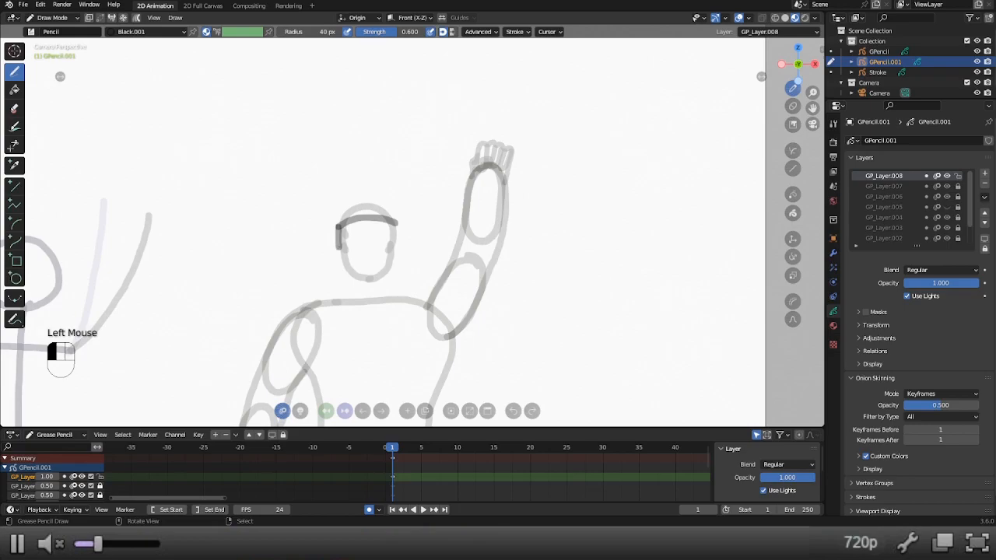
pyautogui.moveTo(395, 223); pyautogui.dragTo(397, 252)
pyautogui.hotkey('ctrl', 'z')
pyautogui.hotkey('ctrl', 'z')
pyautogui.moveTo(337, 227); pyautogui.dragTo(338, 229)
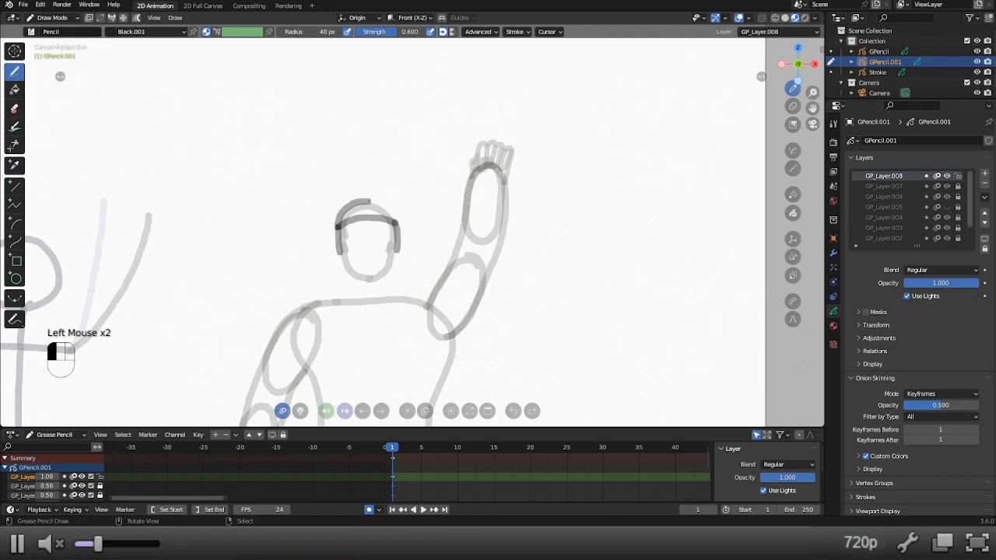
pyautogui.moveTo(379, 203)
pyautogui.mouseDown()
pyautogui.moveTo(392, 223)
pyautogui.moveTo(358, 219)
pyautogui.moveTo(369, 230)
pyautogui.moveTo(375, 218)
pyautogui.mouseUp()
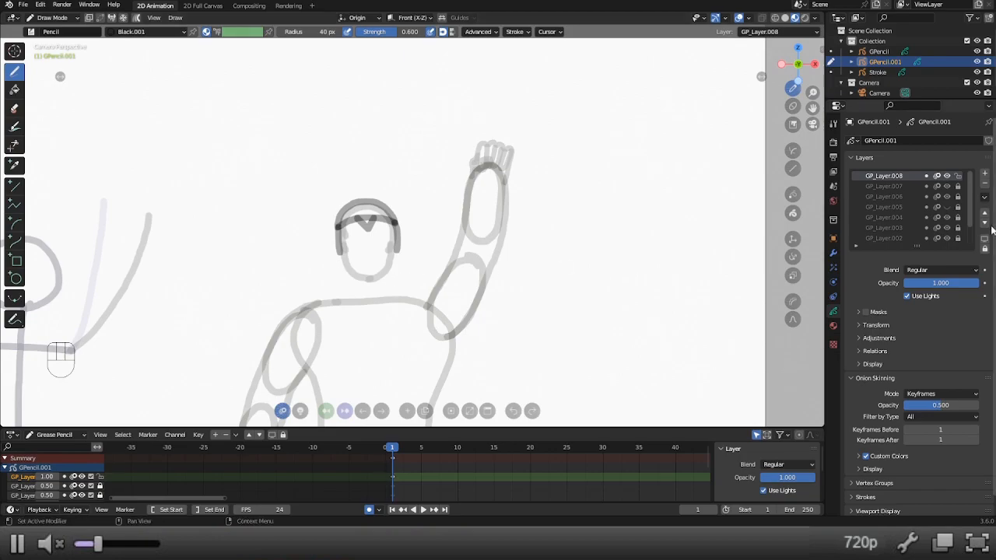
# Lock GP_Layer.008, set its opacity to 0.5 and add another layer above it.
pyautogui.click(958, 177)
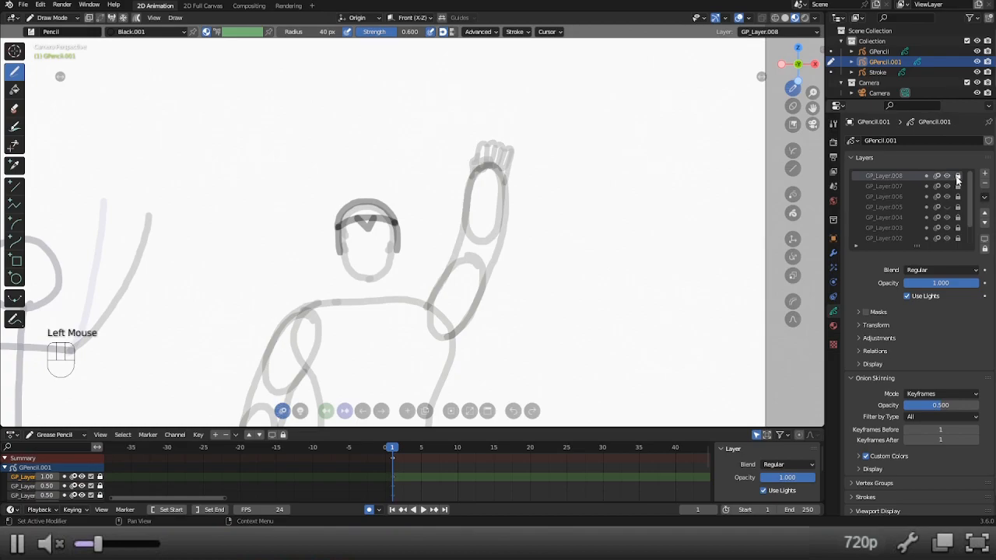
pyautogui.doubleClick(964, 283)
pyautogui.write('0.5')
pyautogui.press('Return')
pyautogui.click(985, 174)
# Try drawing two neck lines between the jaw and the shoulder line, then undo them.
pyautogui.moveTo(359, 277)
pyautogui.mouseDown()
pyautogui.moveTo(355, 302)
pyautogui.moveTo(380, 276)
pyautogui.moveTo(383, 298)
pyautogui.mouseUp()
pyautogui.hotkey('ctrl', 'z')
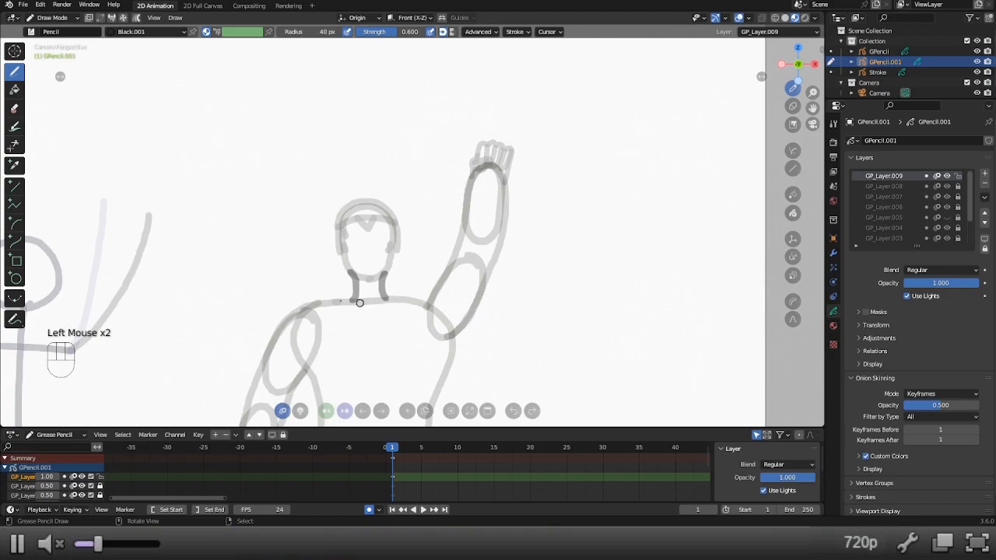
pyautogui.scroll(-2, 329, 308)
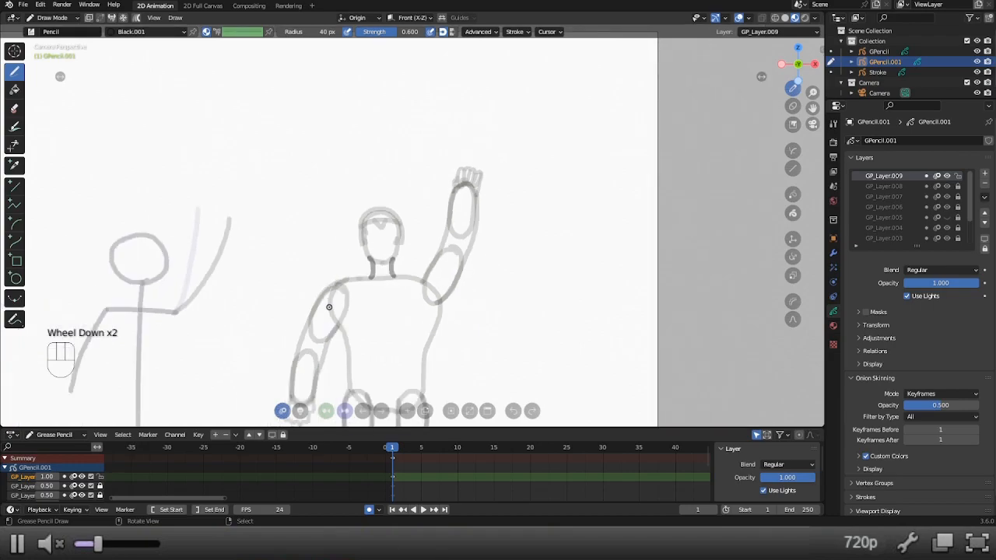
pyautogui.scroll(-2, 329, 306)
pyautogui.hotkey('ctrl', 'z')
pyautogui.hotkey('ctrl', 'z')
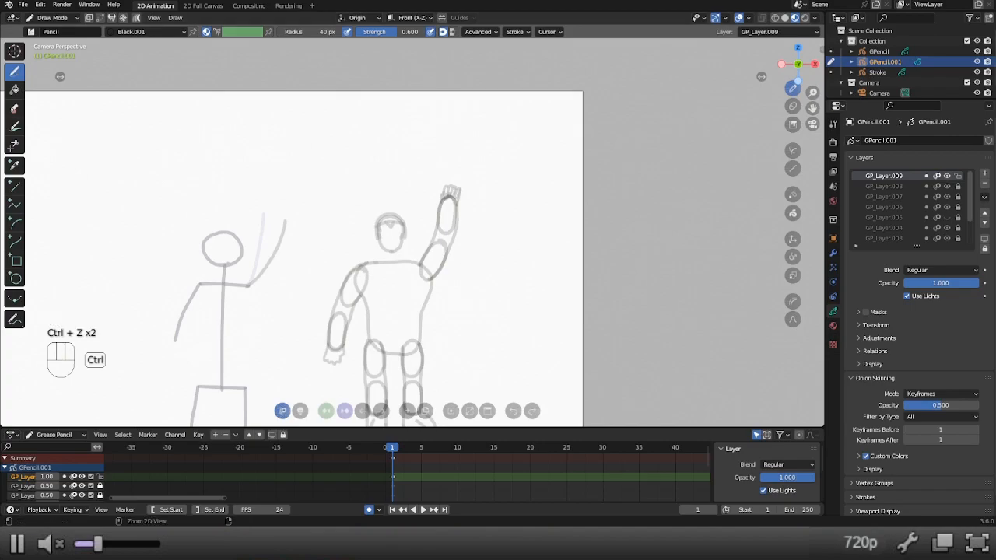
# Toggle the lower layers' visibility to find the one holding the head and limb guide shapes, then unlock GP_Layer.002.
pyautogui.click(946, 238)
pyautogui.click(946, 236)
pyautogui.click(948, 229)
pyautogui.click(947, 230)
pyautogui.click(948, 208)
pyautogui.click(949, 208)
pyautogui.scroll(-2, 947, 210)
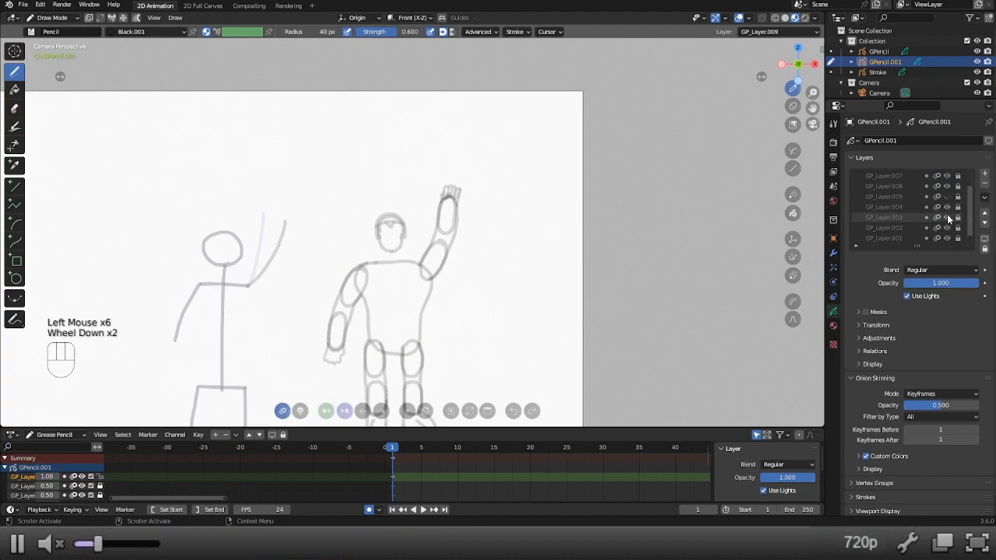
pyautogui.click(946, 237)
pyautogui.click(947, 237)
pyautogui.click(946, 227)
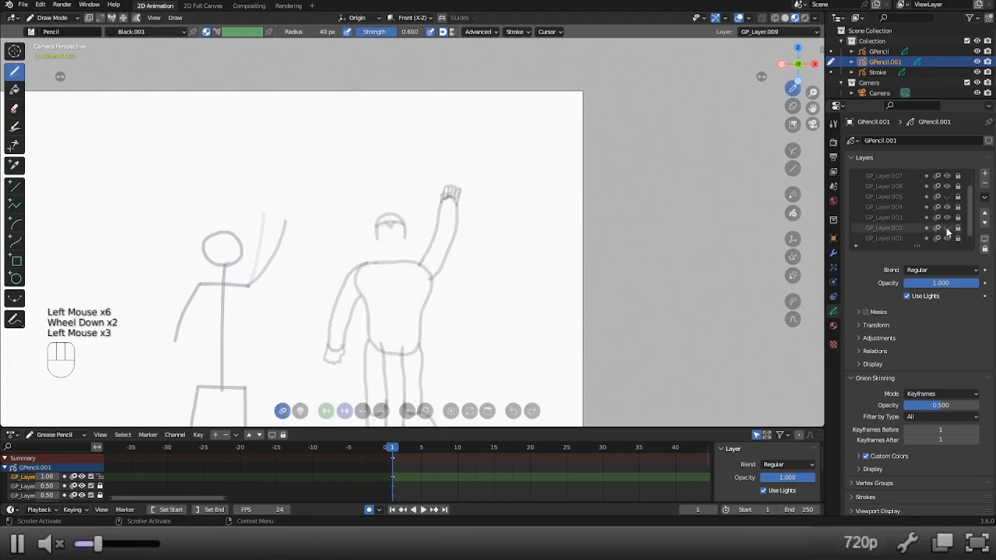
pyautogui.click(947, 227)
pyautogui.click(947, 228)
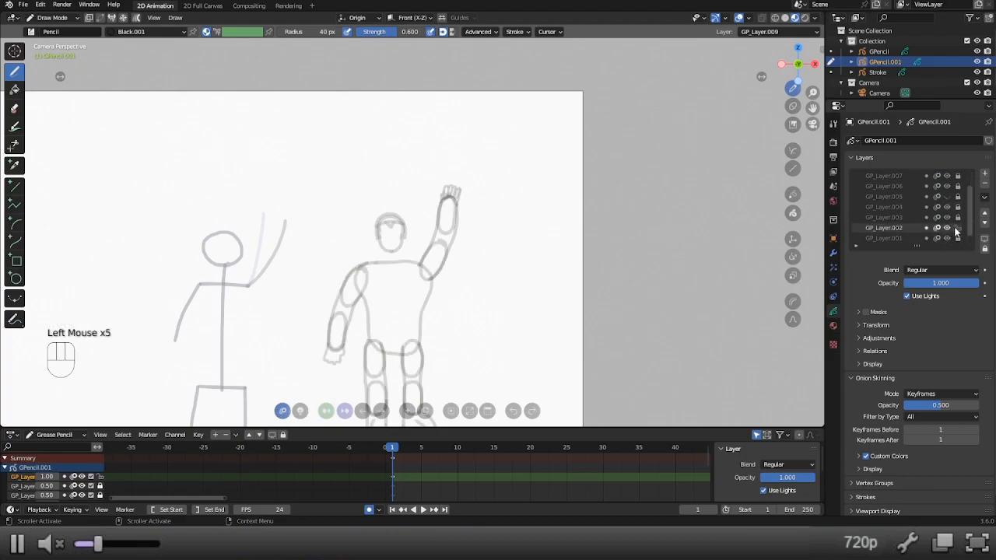
pyautogui.scroll(4, 947, 217)
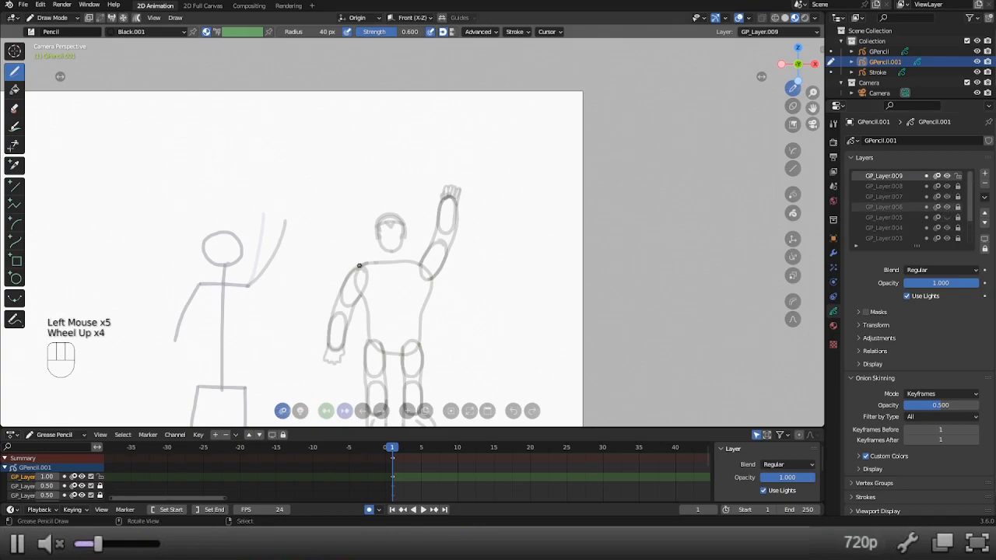
# Enter Edit Mode, clear the selection and box-select the head strokes of the right-hand figure.
pyautogui.hotkey('alt', '7')
pyautogui.press('a')
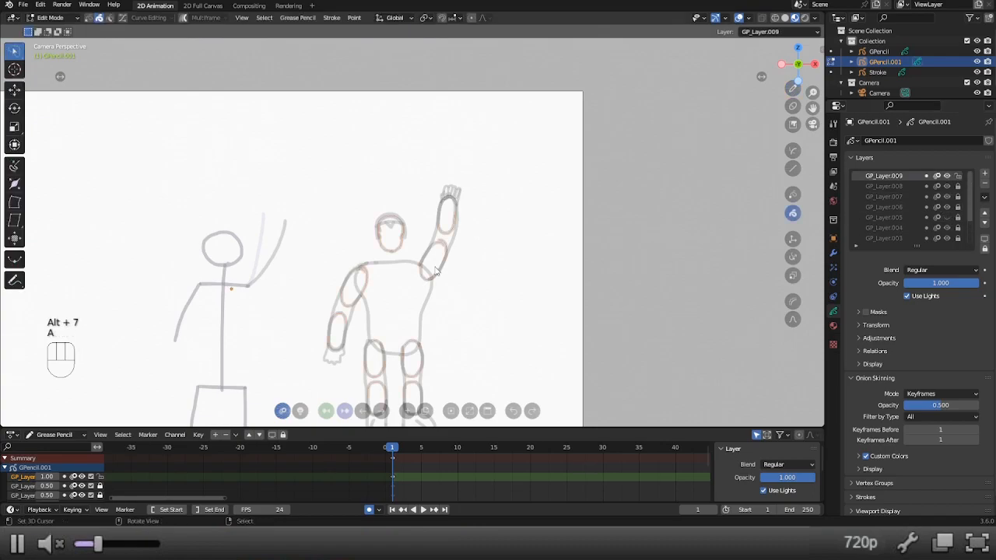
pyautogui.press('a')
pyautogui.press('b')
pyautogui.hotkey('alt', 'a')
pyautogui.press('b')
pyautogui.moveTo(362, 200); pyautogui.dragTo(413, 254)
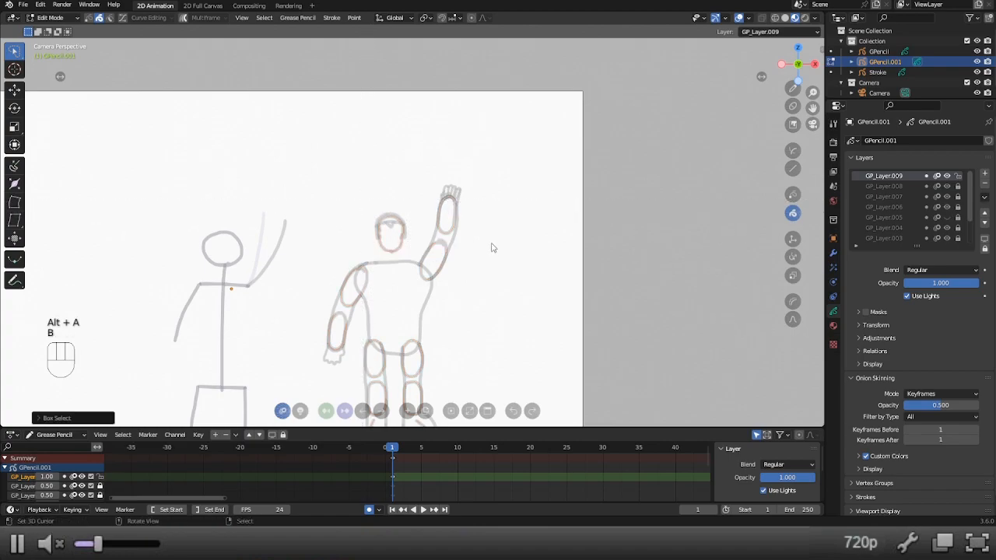
# Unlock GP_Layer.008, box-select the head together with its hair, and move both slightly down toward the shoulders.
pyautogui.scroll(2, 926, 198)
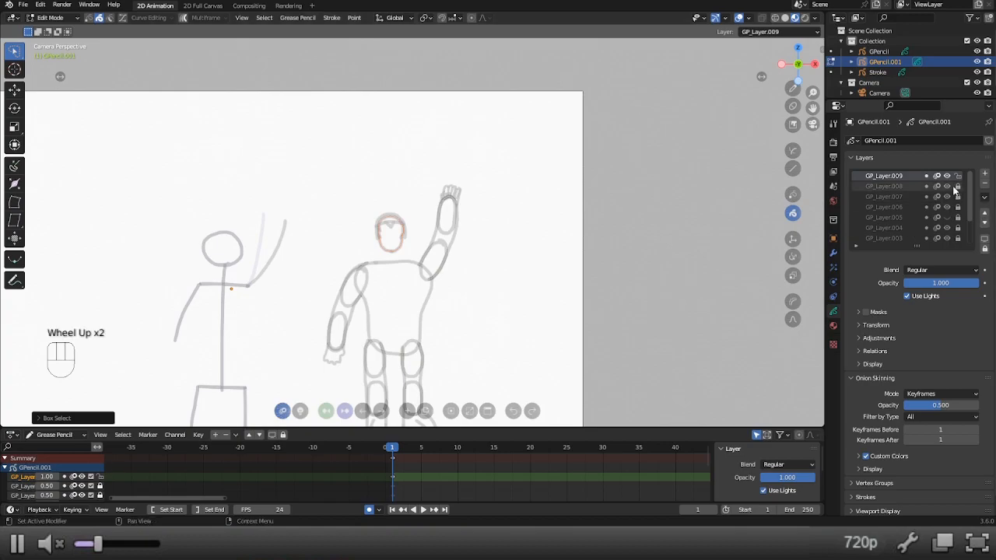
pyautogui.click(948, 177)
pyautogui.click(948, 176)
pyautogui.click(959, 186)
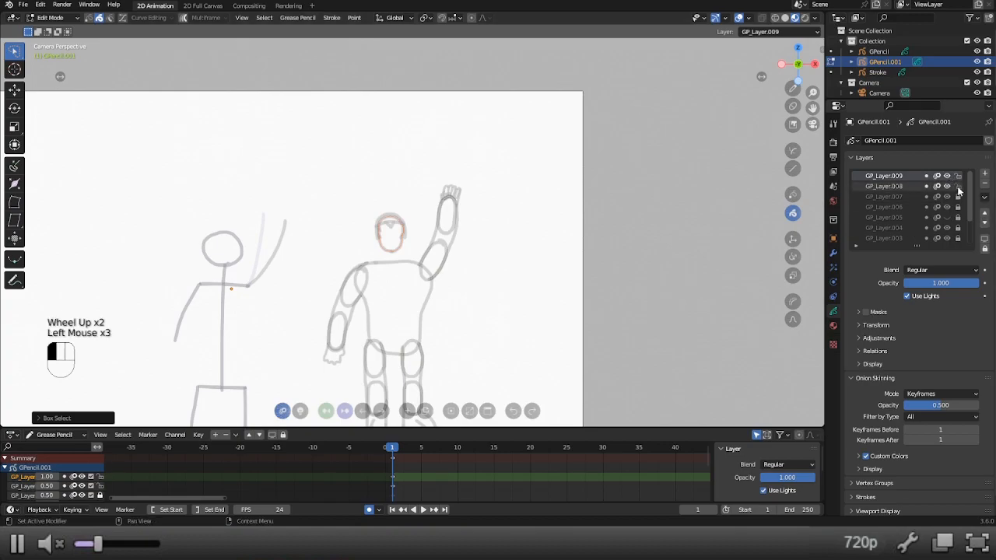
pyautogui.press('b')
pyautogui.moveTo(411, 197); pyautogui.dragTo(351, 253)
pyautogui.press('g')
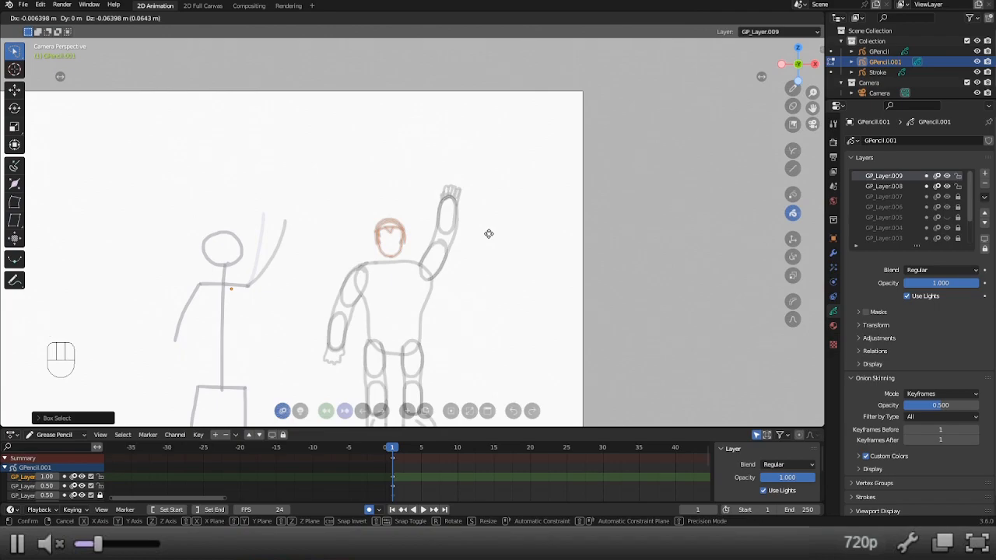
pyautogui.click(490, 238)
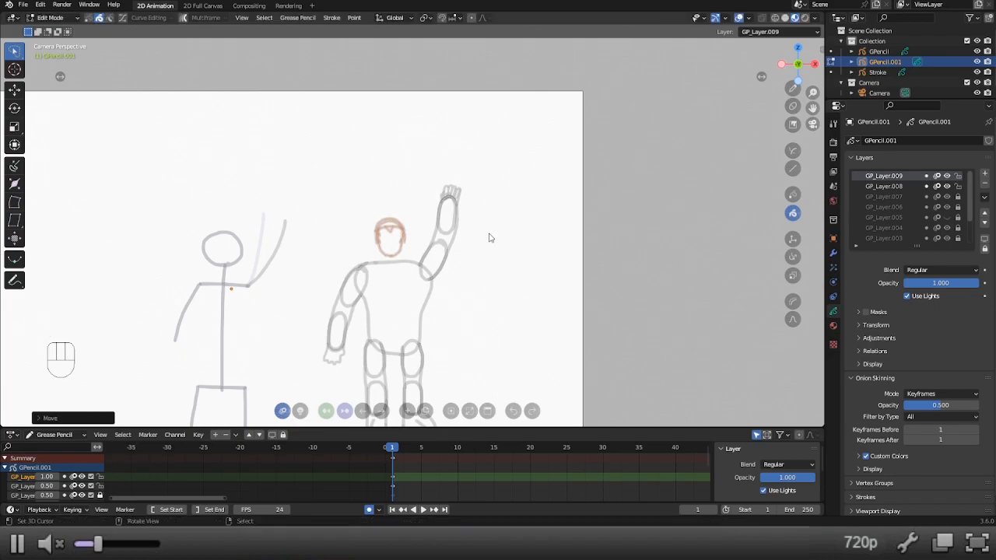
# Lock GP_Layer.008 and GP_Layer.002 again and make GP_Layer.009 the active layer.
pyautogui.click(959, 187)
pyautogui.scroll(-2, 949, 227)
pyautogui.click(949, 226)
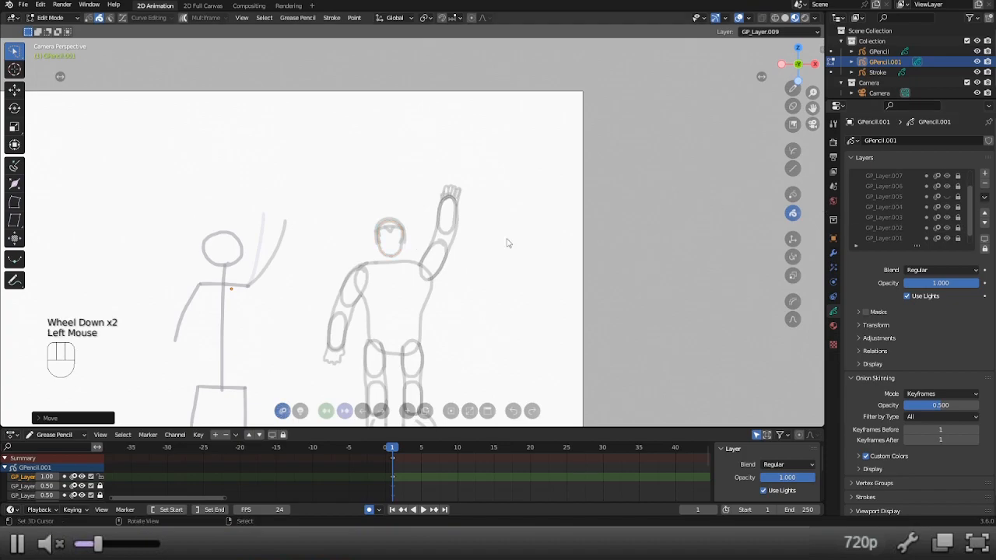
pyautogui.scroll(3, 946, 202)
pyautogui.click(897, 177)
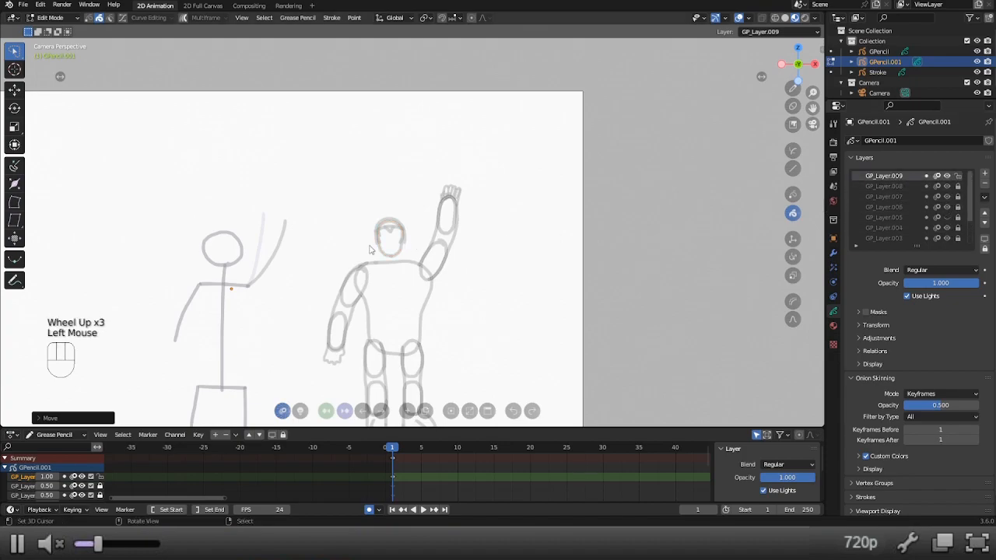
# Return to Draw Mode and draw two short neck lines joining the jaw to the shoulder line on GP_Layer.009.
pyautogui.hotkey('alt', '1')
pyautogui.scroll(2, 367, 249)
pyautogui.moveTo(361, 271)
pyautogui.mouseDown()
pyautogui.moveTo(360, 284)
pyautogui.moveTo(387, 280)
pyautogui.moveTo(393, 290)
pyautogui.mouseUp()
pyautogui.scroll(-2, 390, 300)
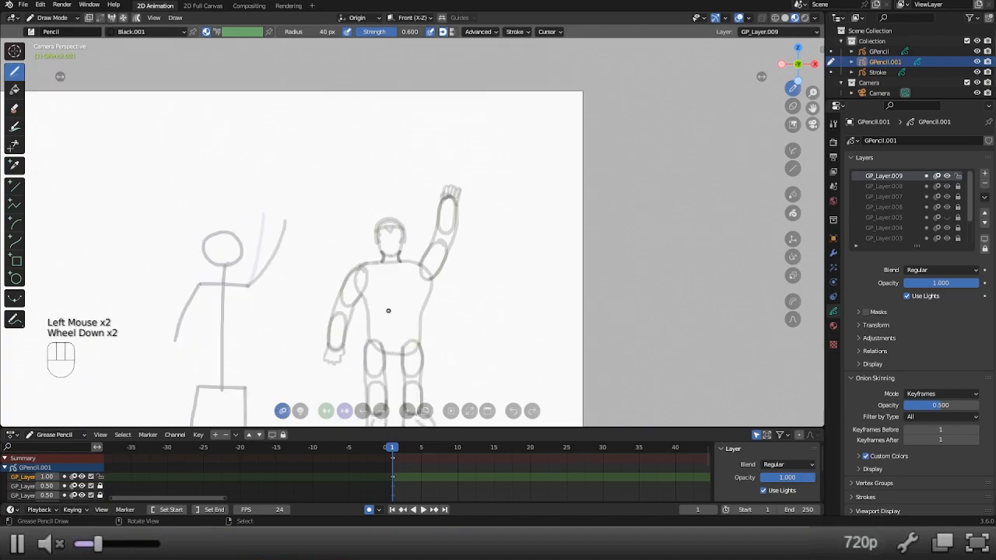
pyautogui.scroll(-2, 504, 331)
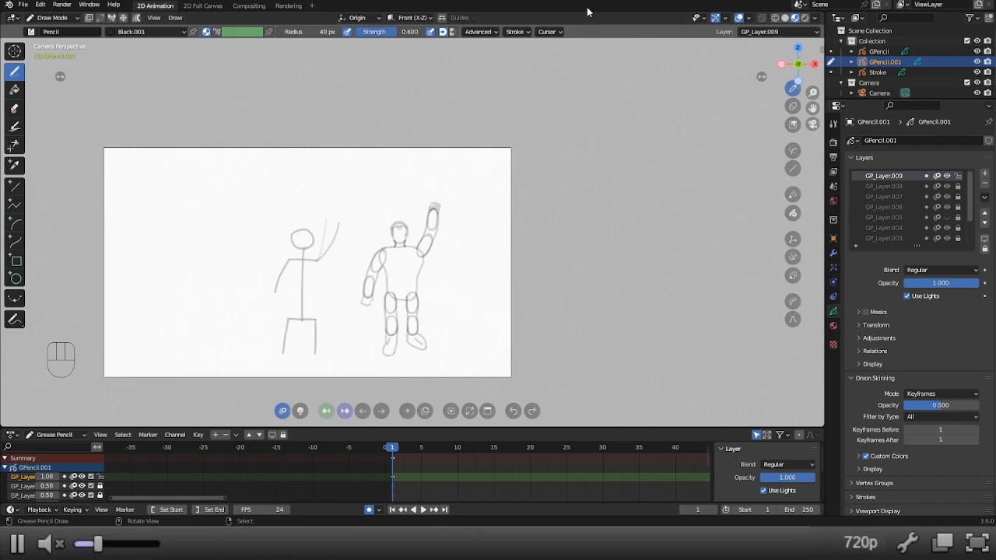
# Check GP_Layer.009 by toggling its visibility, lock it and add another layer above it.
pyautogui.click(947, 177)
pyautogui.click(947, 177)
pyautogui.click(947, 177)
pyautogui.click(947, 177)
pyautogui.click(958, 177)
pyautogui.click(986, 176)
# Set the Pencil brush radius to 20 px for finer outline strokes.
pyautogui.scroll(3, 313, 253)
pyautogui.press('f')
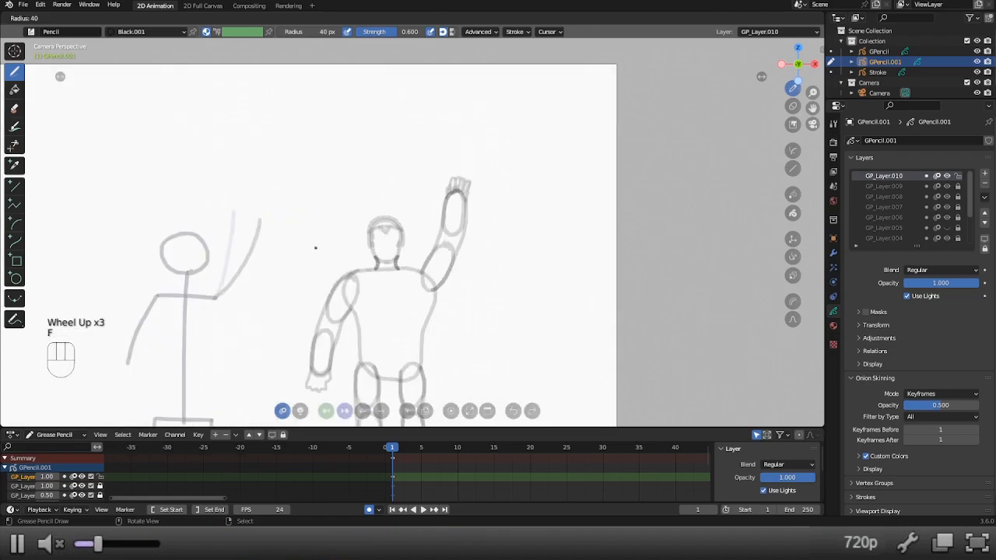
pyautogui.scroll(2, 315, 247)
pyautogui.keyDown('shift'); pyautogui.moveTo(316, 247); pyautogui.dragTo(349, 149, button='middle'); pyautogui.keyUp('shift')
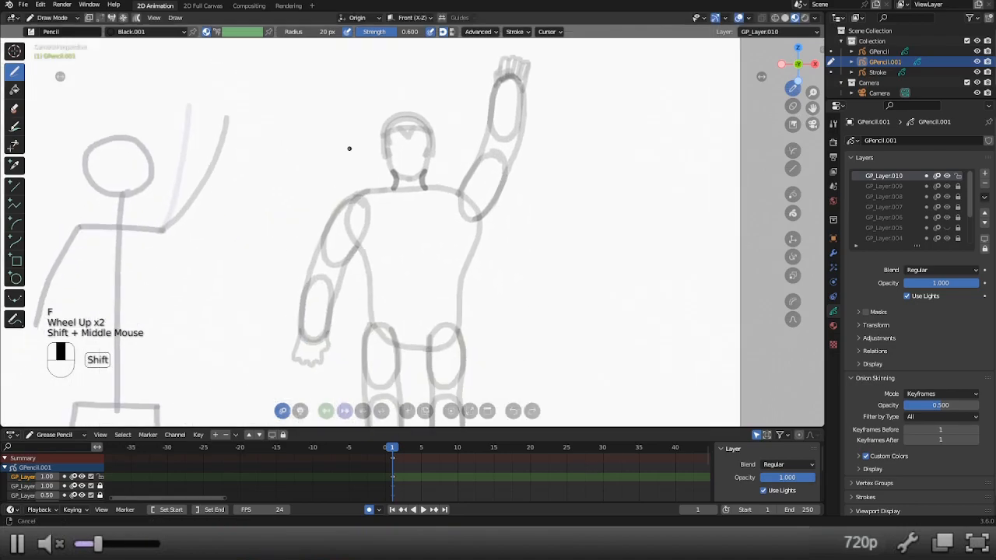
# Examine the rough figure's torso, arms, hips and head up close before outlining it.
pyautogui.scroll(-1, 320, 284)
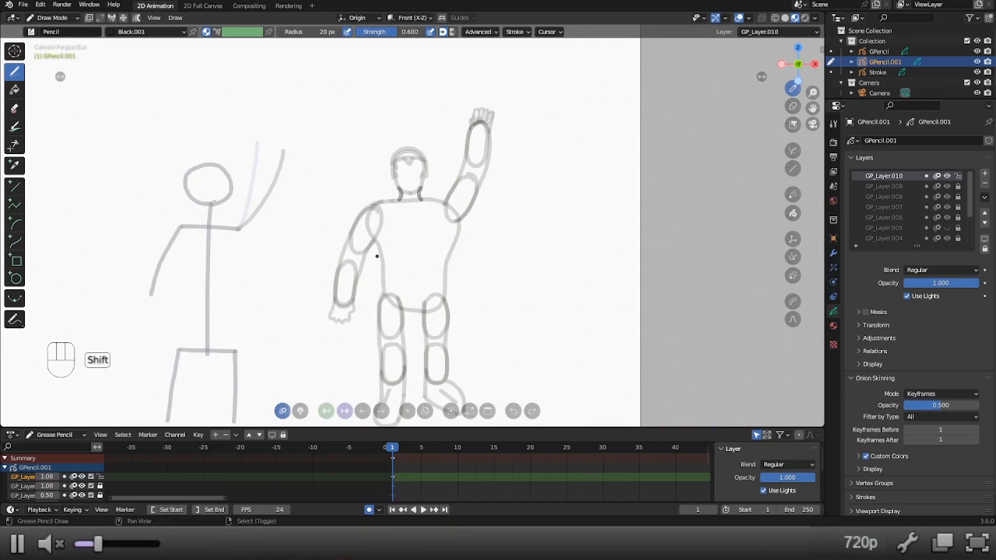
pyautogui.keyDown('shift'); pyautogui.moveTo(373, 249); pyautogui.dragTo(382, 215, button='middle'); pyautogui.keyUp('shift')
pyautogui.scroll(1, 395, 246)
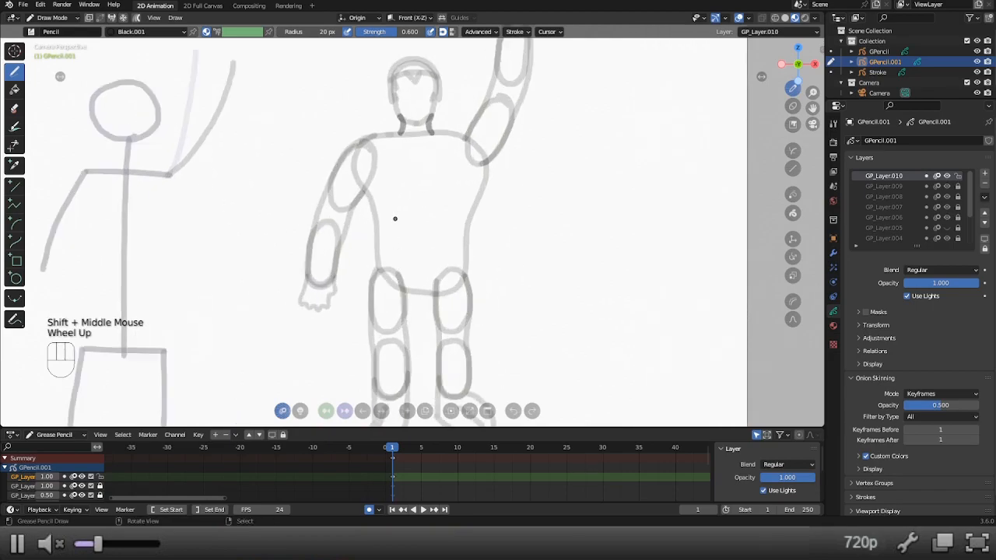
pyautogui.scroll(1, 394, 219)
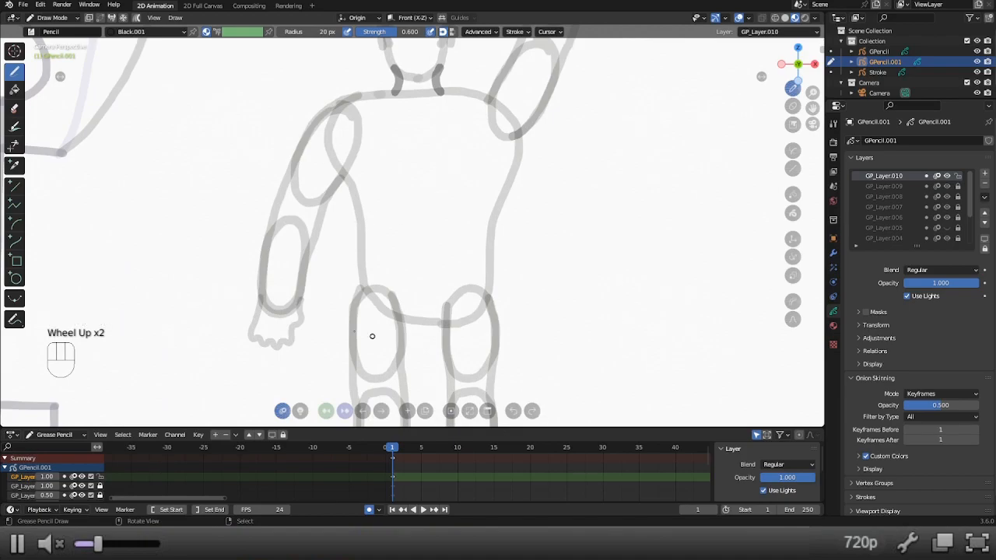
pyautogui.scroll(-3, 413, 337)
pyautogui.scroll(3, 349, 156)
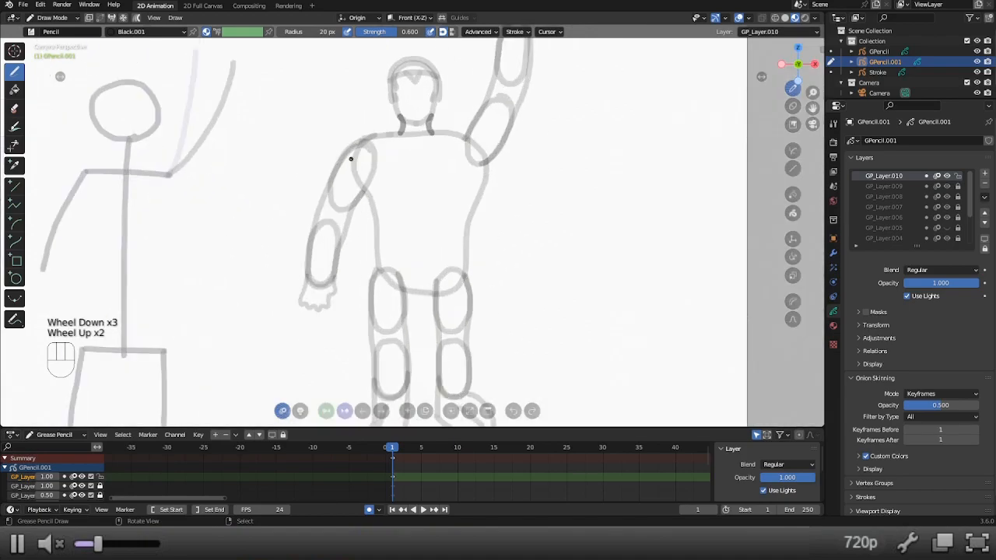
pyautogui.keyDown('shift'); pyautogui.moveTo(350, 156); pyautogui.dragTo(334, 262, button='middle'); pyautogui.keyUp('shift')
pyautogui.scroll(1, 334, 230)
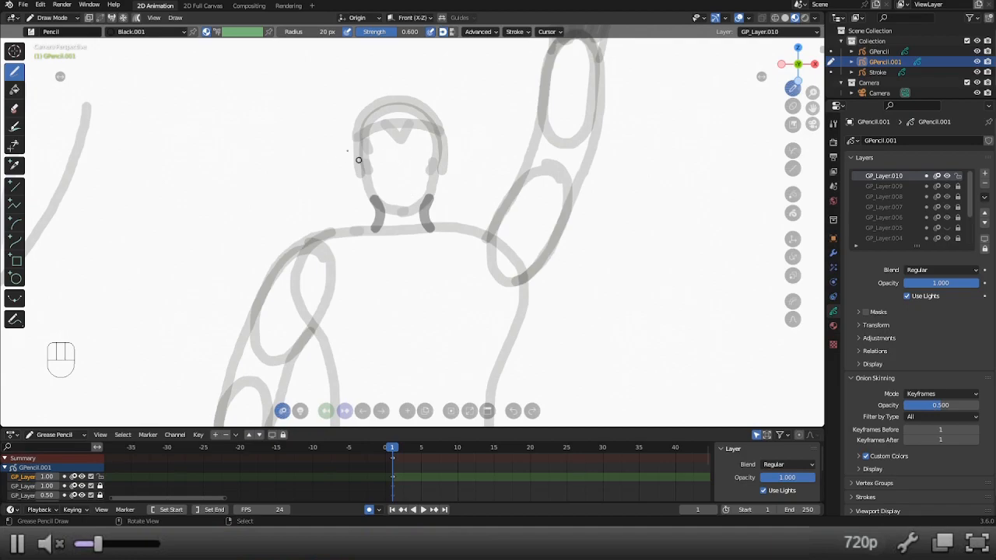
pyautogui.scroll(-2, 370, 151)
pyautogui.moveTo(369, 158)
pyautogui.keyDown('shift'); pyautogui.mouseDown(button='middle')
pyautogui.moveTo(375, 144)
pyautogui.moveTo(398, 209)
pyautogui.mouseUp(button='middle'); pyautogui.keyUp('shift')
pyautogui.scroll(2, 374, 143)
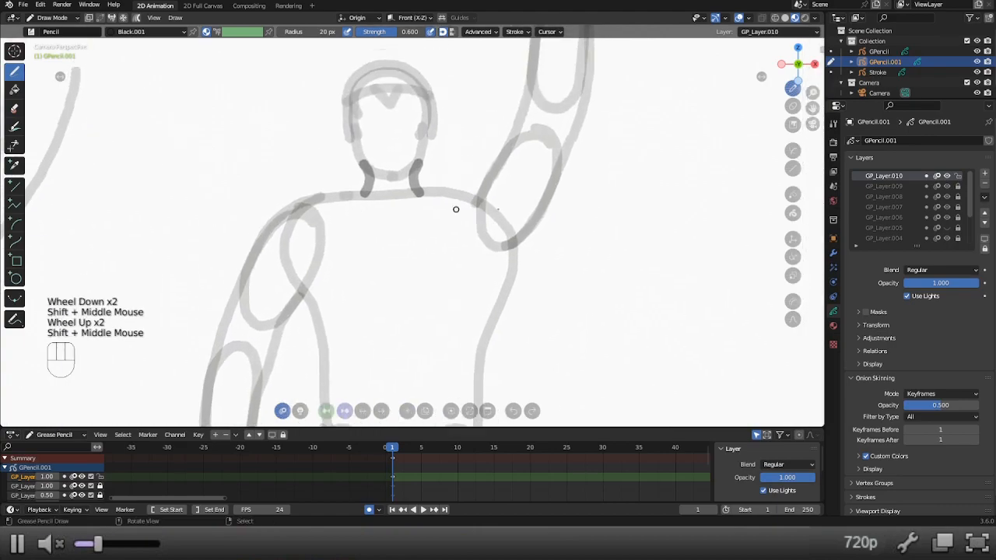
# Set the opacity of GP_Layer.009 to 0.5 and make GP_Layer.010 the active layer again.
pyautogui.click(888, 186)
pyautogui.click(956, 282)
pyautogui.write('.5')
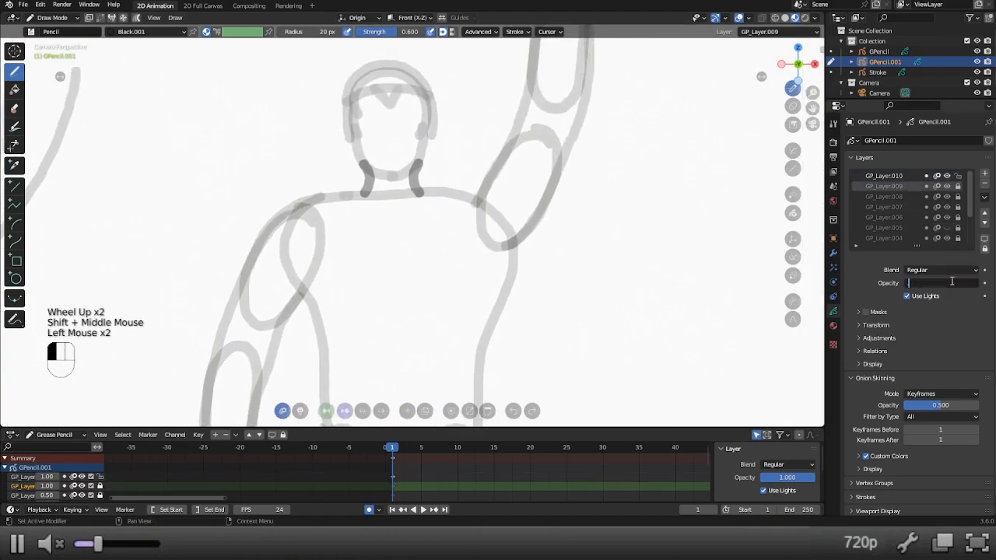
pyautogui.press('Return')
pyautogui.click(902, 177)
# Outline the hair on GP_Layer.010 with an arc over the crown and strokes down both sides of the head.
pyautogui.keyDown('shift'); pyautogui.moveTo(378, 132); pyautogui.dragTo(365, 207, button='middle'); pyautogui.keyUp('shift')
pyautogui.scroll(2, 355, 188)
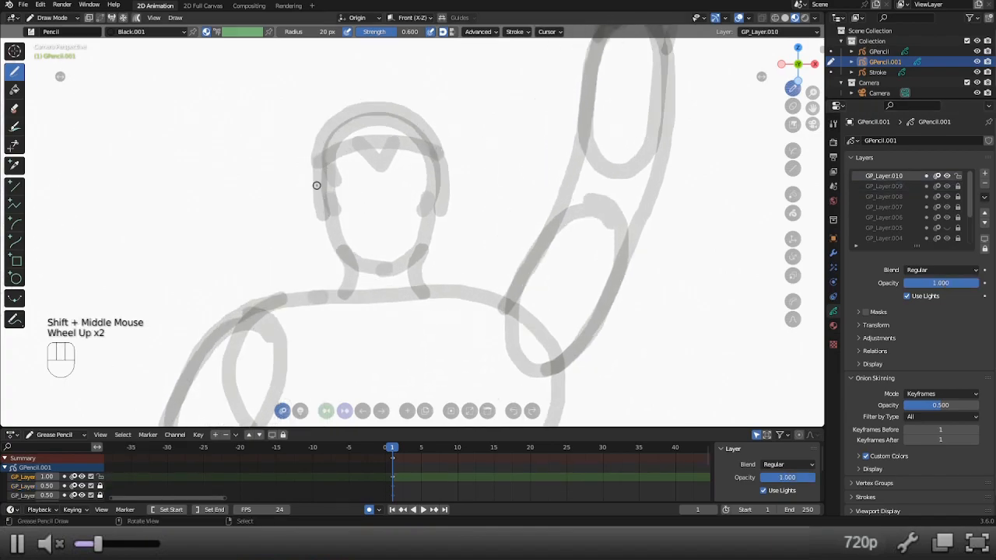
pyautogui.press('f')
pyautogui.click(314, 183)
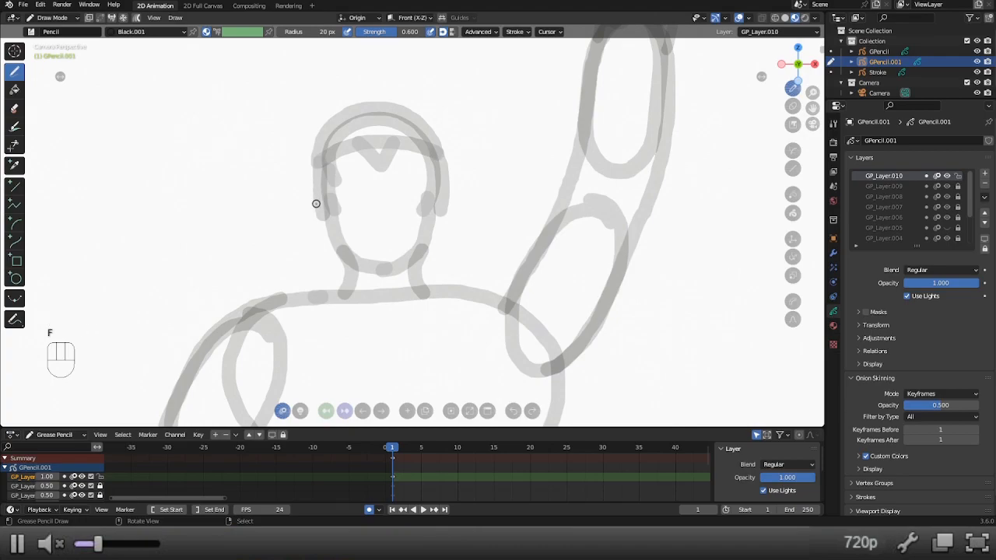
pyautogui.scroll(-1, 315, 204)
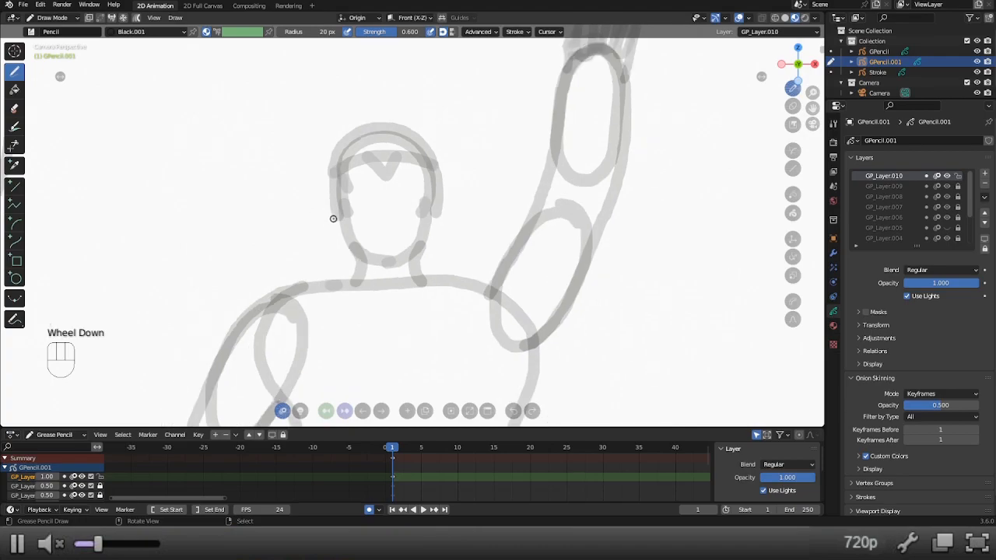
pyautogui.moveTo(333, 218)
pyautogui.mouseDown()
pyautogui.moveTo(329, 159)
pyautogui.moveTo(377, 122)
pyautogui.moveTo(409, 127)
pyautogui.moveTo(435, 153)
pyautogui.moveTo(436, 216)
pyautogui.mouseUp()
pyautogui.moveTo(337, 219); pyautogui.dragTo(336, 219)
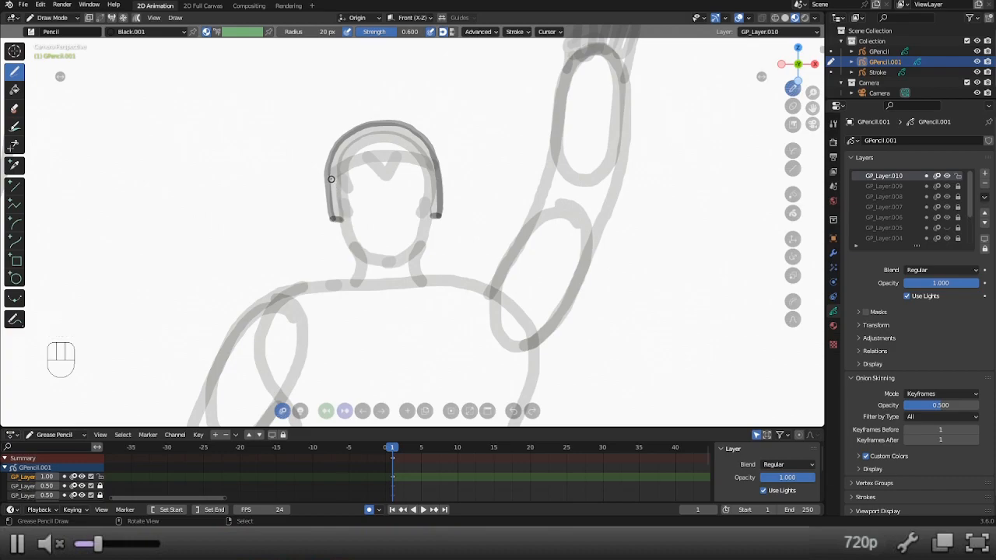
# Draw the curved hairline across the forehead with a V-shaped widow's peak, undoing and redrawing the first stroke.
pyautogui.moveTo(330, 179); pyautogui.dragTo(339, 180)
pyautogui.hotkey('ctrl', 'z')
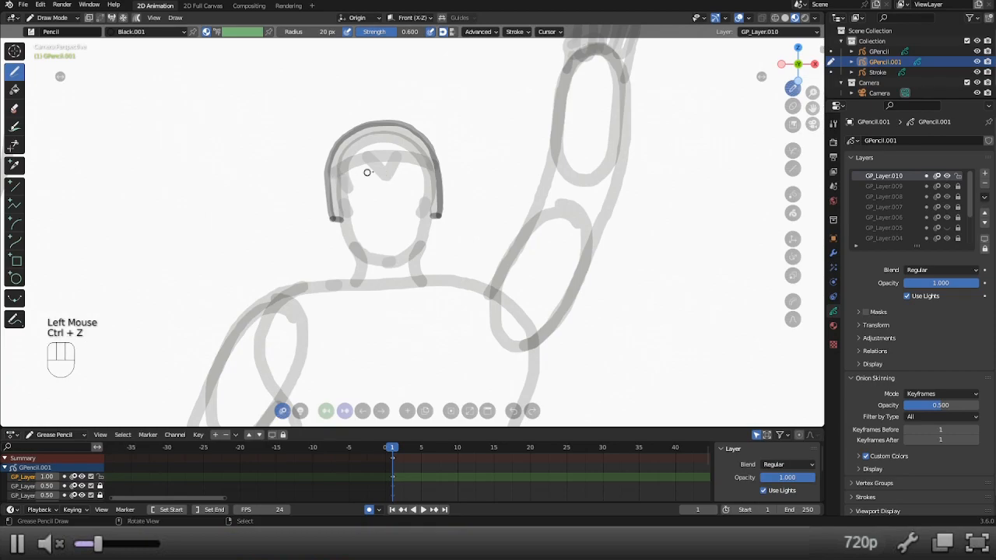
pyautogui.moveTo(436, 173)
pyautogui.mouseDown()
pyautogui.moveTo(384, 161)
pyautogui.moveTo(331, 181)
pyautogui.moveTo(370, 168)
pyautogui.moveTo(388, 182)
pyautogui.moveTo(401, 163)
pyautogui.moveTo(388, 183)
pyautogui.mouseUp()
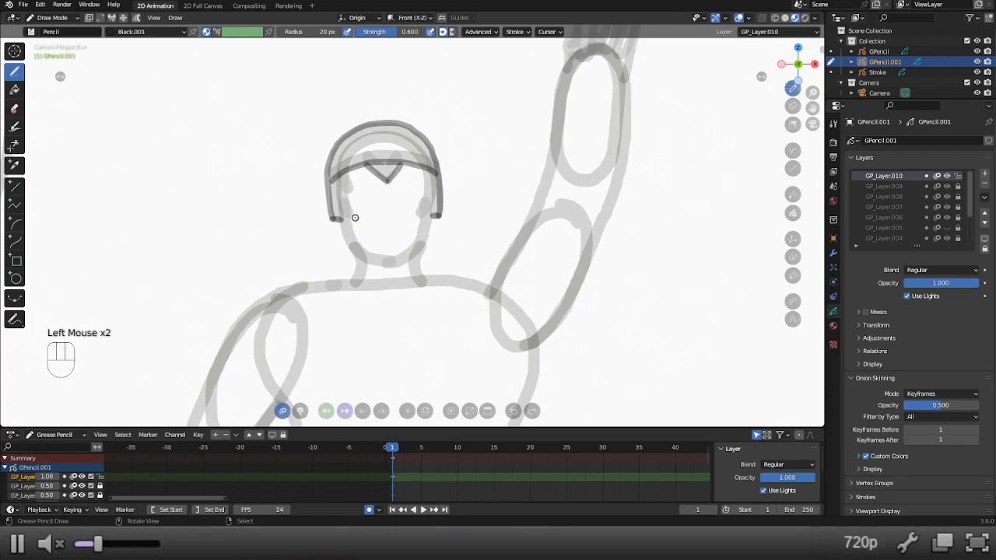
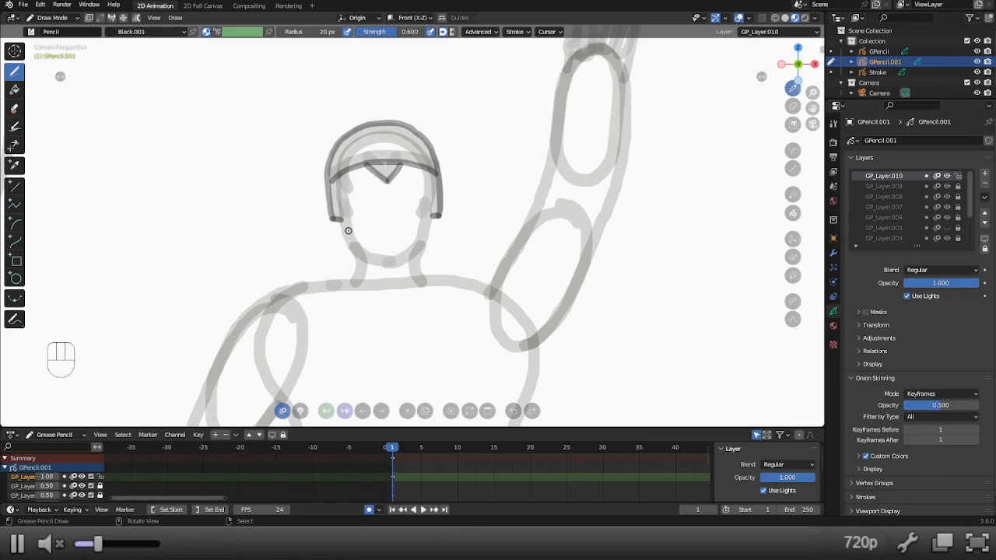
# Outline the face from the hairline around the chin and draw both sides of the neck.
pyautogui.moveTo(337, 178)
pyautogui.mouseDown()
pyautogui.moveTo(345, 236)
pyautogui.moveTo(372, 264)
pyautogui.moveTo(417, 256)
pyautogui.moveTo(432, 209)
pyautogui.mouseUp()
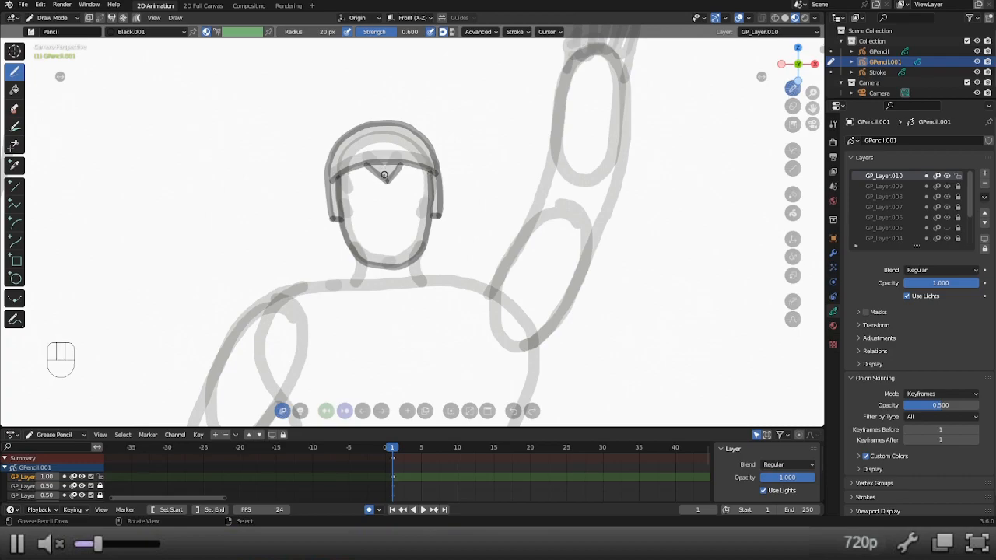
pyautogui.scroll(-1, 413, 274)
pyautogui.keyDown('shift'); pyautogui.moveTo(413, 274); pyautogui.dragTo(412, 86, button='middle'); pyautogui.keyUp('shift')
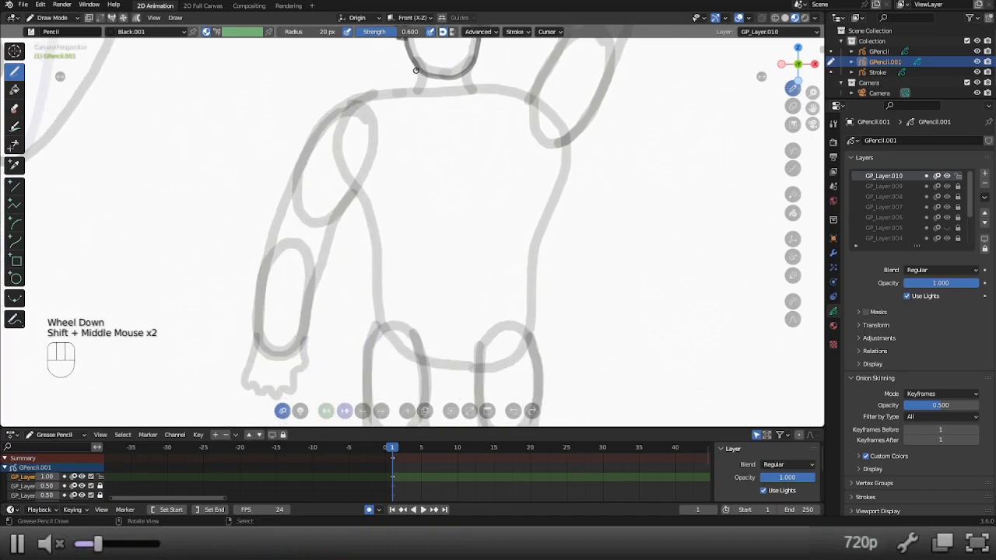
pyautogui.moveTo(417, 68); pyautogui.dragTo(414, 91)
pyautogui.moveTo(473, 65); pyautogui.dragTo(475, 86)
# Trace the shoulder and outer edge of the lowered arm from the neck to the wrist, redrawing the stroke once.
pyautogui.keyDown('shift'); pyautogui.moveTo(410, 91); pyautogui.dragTo(440, 71, button='middle'); pyautogui.keyUp('shift')
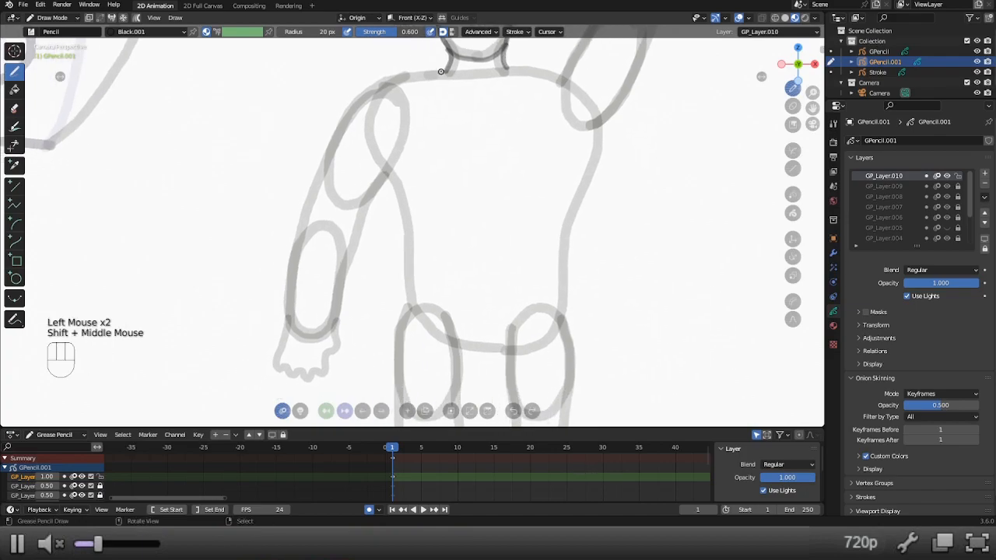
pyautogui.moveTo(436, 73)
pyautogui.mouseDown()
pyautogui.moveTo(432, 80)
pyautogui.moveTo(447, 71)
pyautogui.moveTo(384, 79)
pyautogui.moveTo(352, 105)
pyautogui.mouseUp()
pyautogui.hotkey('ctrl', 'z')
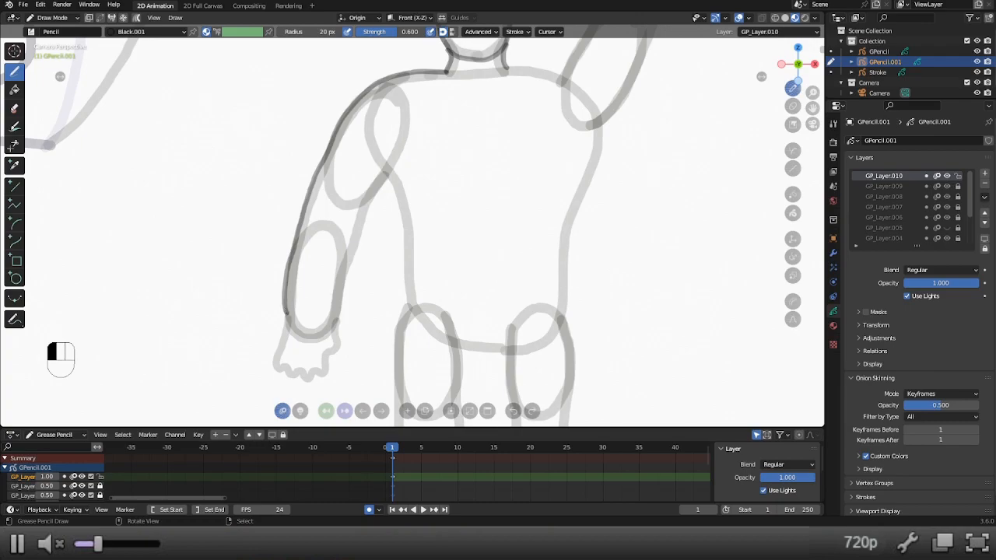
# Outline the lowered hand with its scalloped fingertips and trace the arm's inner edge up to the armpit.
pyautogui.keyDown('shift'); pyautogui.moveTo(369, 200); pyautogui.dragTo(271, 333, button='middle'); pyautogui.keyUp('shift')
pyautogui.scroll(2, 271, 333)
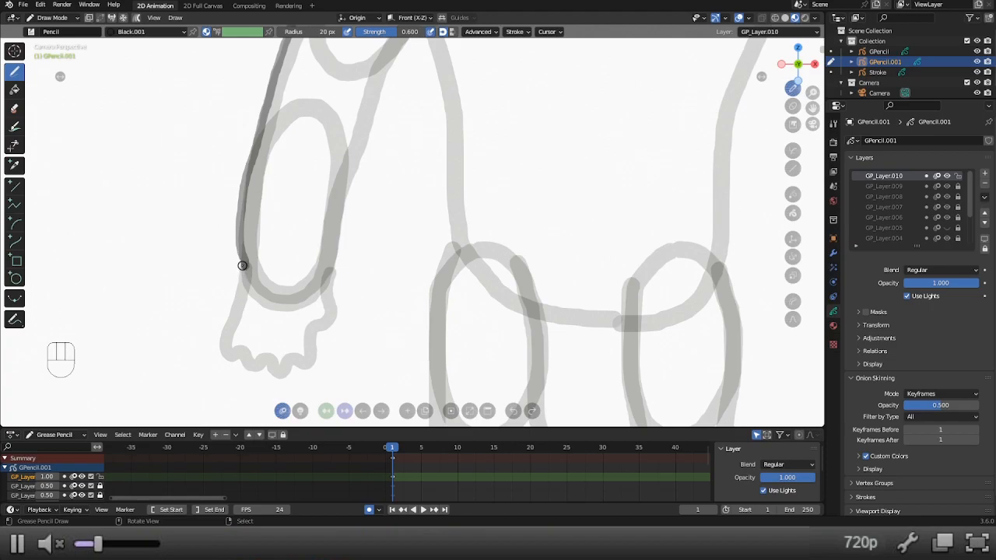
pyautogui.moveTo(243, 267)
pyautogui.mouseDown()
pyautogui.moveTo(221, 337)
pyautogui.moveTo(227, 358)
pyautogui.mouseUp()
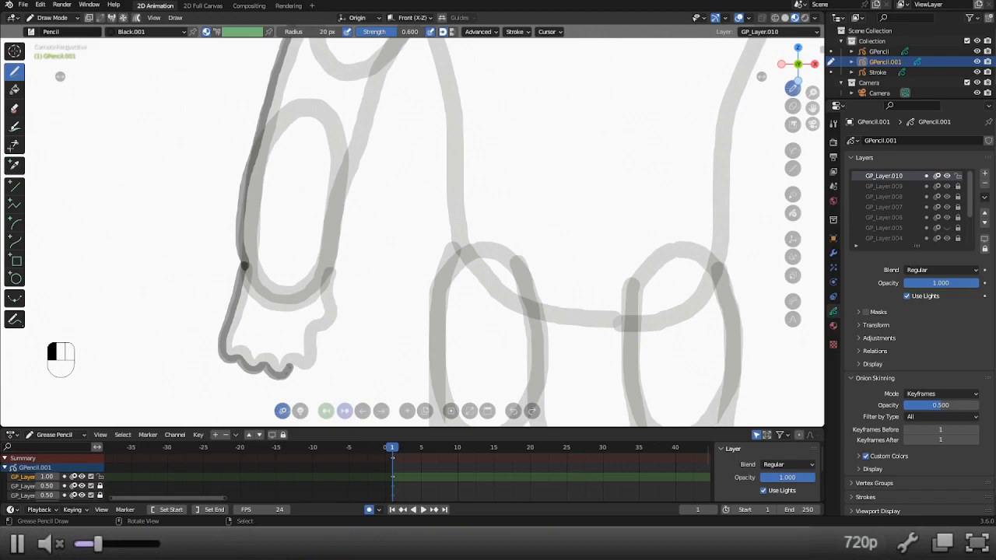
pyautogui.moveTo(316, 359)
pyautogui.mouseDown()
pyautogui.moveTo(336, 303)
pyautogui.moveTo(331, 238)
pyautogui.mouseUp()
pyautogui.keyDown('shift'); pyautogui.moveTo(332, 238); pyautogui.dragTo(290, 365, button='middle'); pyautogui.keyUp('shift')
pyautogui.moveTo(303, 375)
pyautogui.mouseDown()
pyautogui.moveTo(316, 302)
pyautogui.moveTo(383, 153)
pyautogui.mouseUp()
# Trace the other shoulder from the neck and up the head-side edge of the raised upper arm, undoing and redrawing the stroke.
pyautogui.keyDown('shift'); pyautogui.moveTo(400, 167); pyautogui.dragTo(347, 207, button='middle'); pyautogui.keyUp('shift')
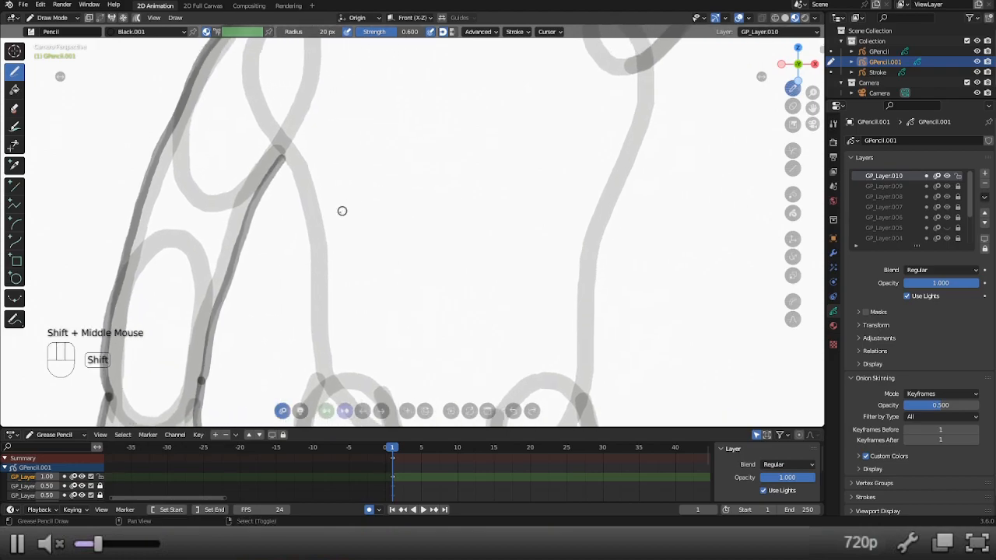
pyautogui.scroll(-2, 432, 242)
pyautogui.keyDown('shift'); pyautogui.moveTo(432, 242); pyautogui.dragTo(341, 207, button='middle'); pyautogui.keyUp('shift')
pyautogui.scroll(-2, 348, 206)
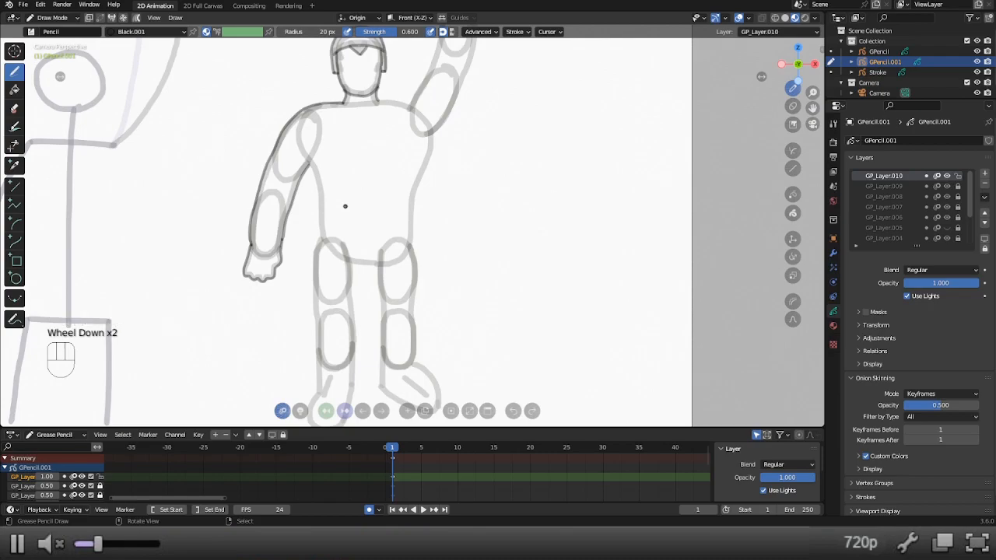
pyautogui.keyDown('shift'); pyautogui.moveTo(404, 133); pyautogui.dragTo(356, 156, button='middle'); pyautogui.keyUp('shift')
pyautogui.scroll(2, 305, 205)
pyautogui.keyDown('shift'); pyautogui.moveTo(305, 205); pyautogui.dragTo(324, 329, button='middle'); pyautogui.keyUp('shift')
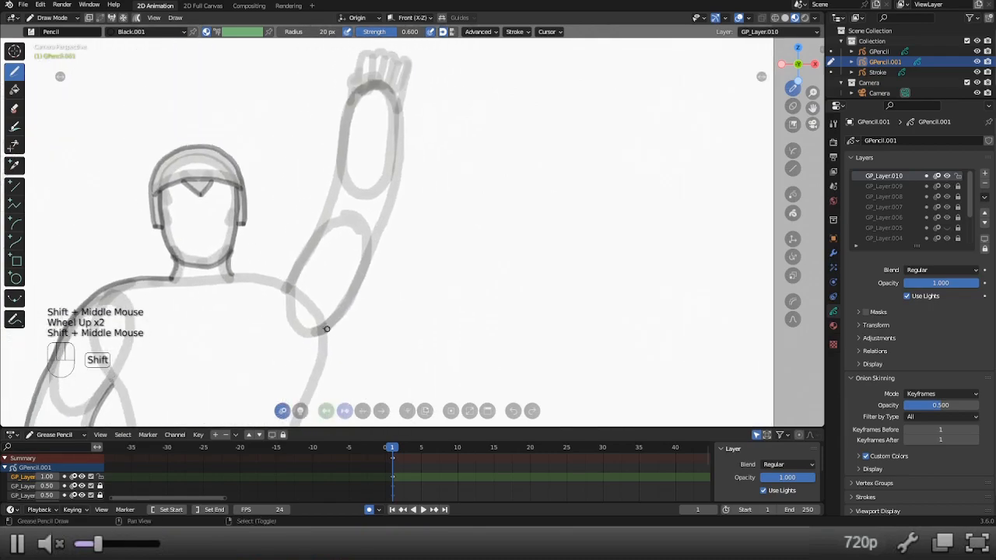
pyautogui.moveTo(232, 274)
pyautogui.mouseDown()
pyautogui.moveTo(274, 279)
pyautogui.moveTo(296, 261)
pyautogui.moveTo(343, 130)
pyautogui.mouseUp()
pyautogui.hotkey('ctrl', 'z')
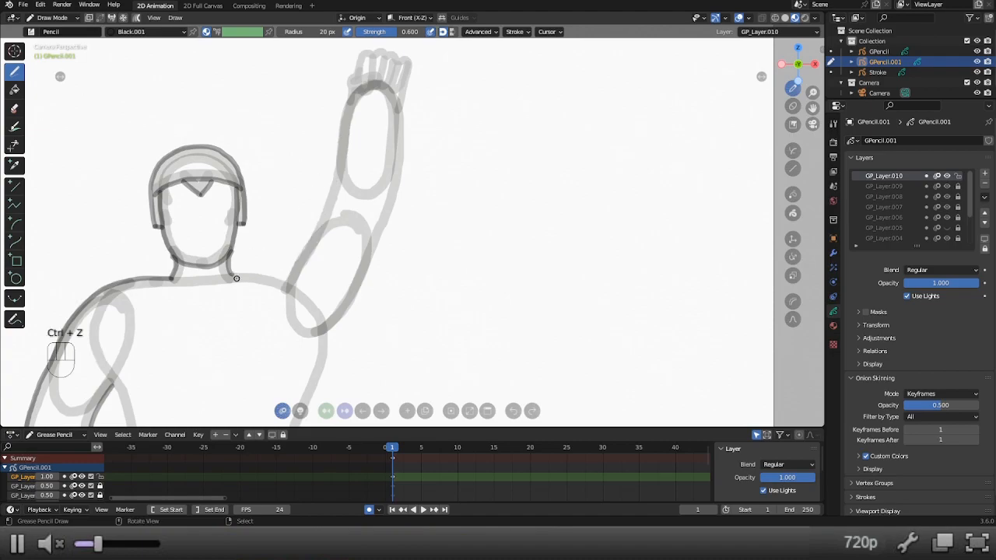
pyautogui.keyDown('shift'); pyautogui.moveTo(233, 275); pyautogui.dragTo(276, 314, button='middle'); pyautogui.keyUp('shift')
pyautogui.scroll(1, 277, 314)
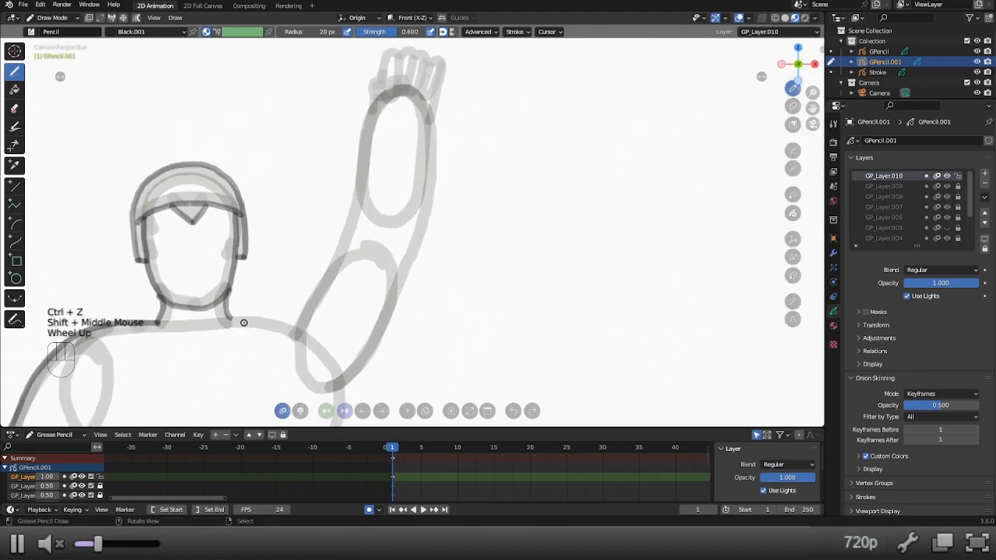
pyautogui.moveTo(230, 318); pyautogui.dragTo(301, 316)
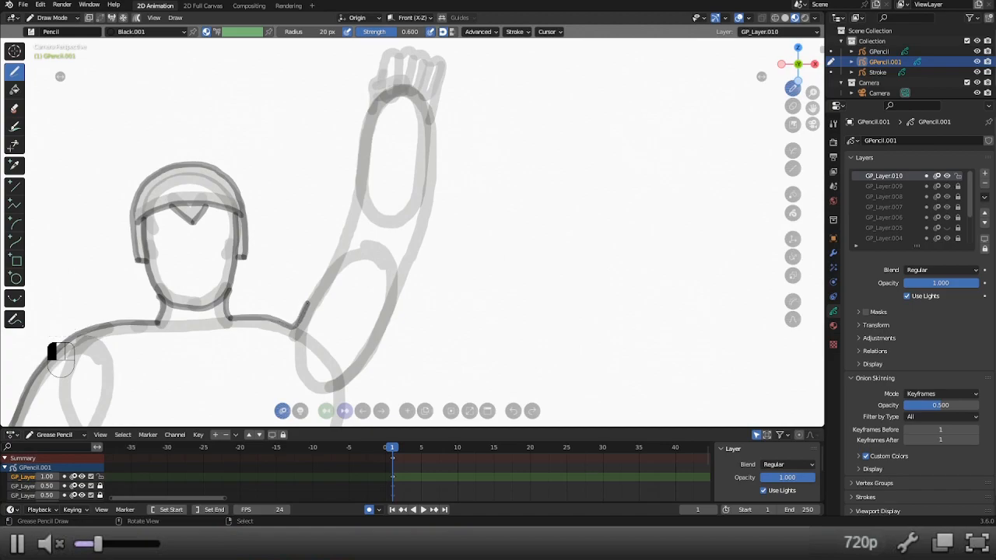
pyautogui.moveTo(327, 268); pyautogui.dragTo(359, 185)
# Continue the head-side outline of the raised arm along the forearm up to the wrist.
pyautogui.keyDown('shift'); pyautogui.moveTo(369, 182); pyautogui.dragTo(360, 276, button='middle'); pyautogui.keyUp('shift')
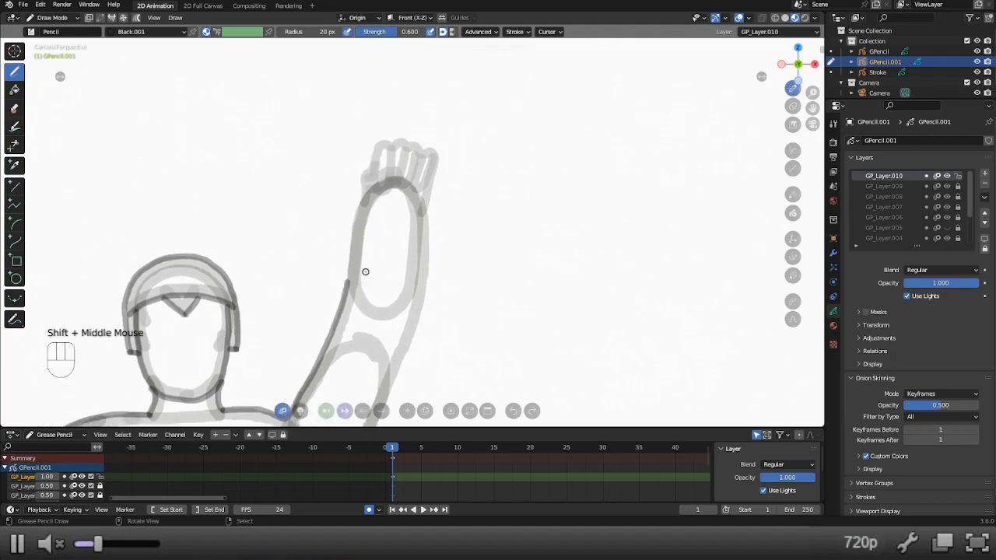
pyautogui.scroll(2, 356, 289)
pyautogui.keyDown('shift'); pyautogui.moveTo(349, 330); pyautogui.dragTo(317, 404, button='middle'); pyautogui.keyUp('shift')
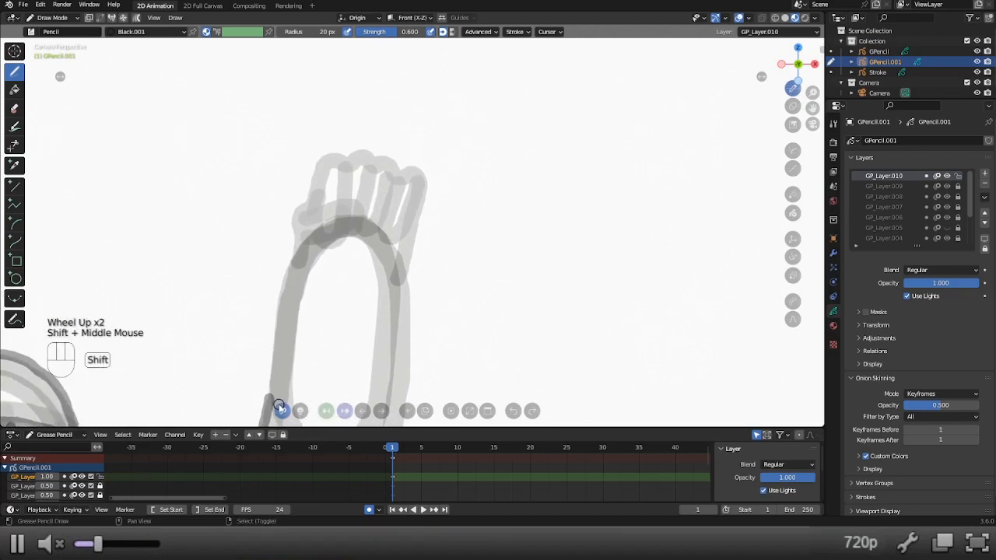
pyautogui.moveTo(270, 399); pyautogui.dragTo(290, 269)
pyautogui.moveTo(290, 268)
pyautogui.keyDown('shift'); pyautogui.mouseDown(button='middle')
pyautogui.moveTo(313, 264)
pyautogui.moveTo(314, 313)
pyautogui.mouseUp(button='middle'); pyautogui.keyUp('shift')
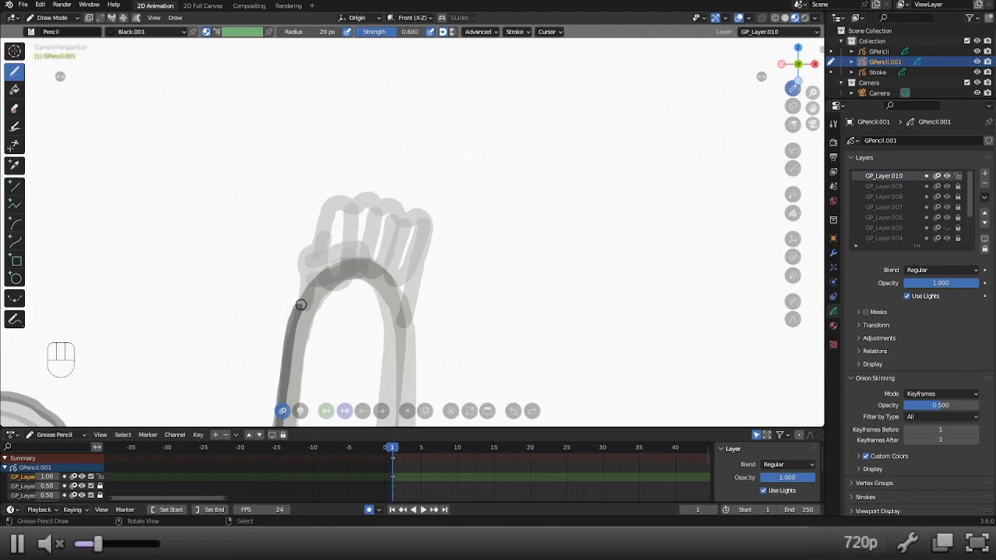
# Outline the raised hand around the fingertips to the far side of the wrist and draw the thumb folded across the palm.
pyautogui.moveTo(298, 308)
pyautogui.mouseDown()
pyautogui.moveTo(298, 255)
pyautogui.moveTo(325, 212)
pyautogui.moveTo(373, 191)
pyautogui.moveTo(406, 212)
pyautogui.moveTo(427, 207)
pyautogui.moveTo(432, 219)
pyautogui.moveTo(411, 308)
pyautogui.mouseUp()
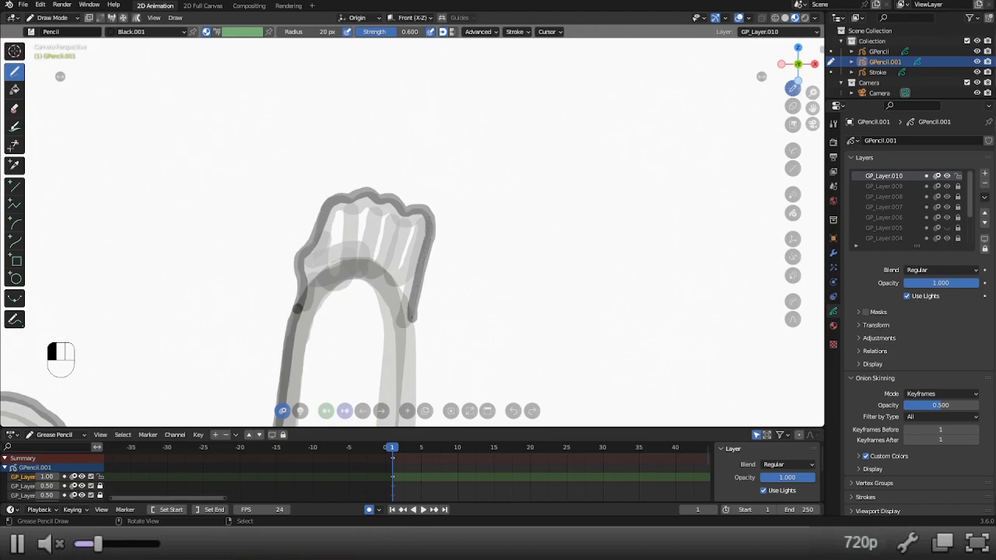
pyautogui.moveTo(411, 321); pyautogui.dragTo(412, 322)
pyautogui.moveTo(303, 290)
pyautogui.mouseDown()
pyautogui.moveTo(340, 281)
pyautogui.moveTo(371, 252)
pyautogui.moveTo(344, 243)
pyautogui.moveTo(312, 252)
pyautogui.mouseUp()
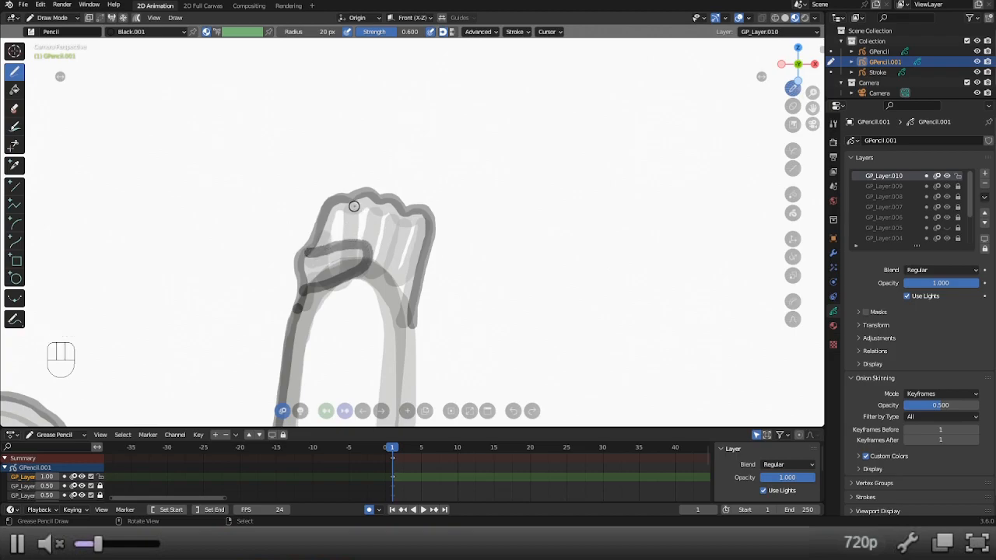
# Try to draw two dividing lines between the fingers of the raised hand, from the fingertips to the thumb.
pyautogui.moveTo(349, 203); pyautogui.dragTo(356, 246)
pyautogui.moveTo(379, 204); pyautogui.dragTo(379, 234)
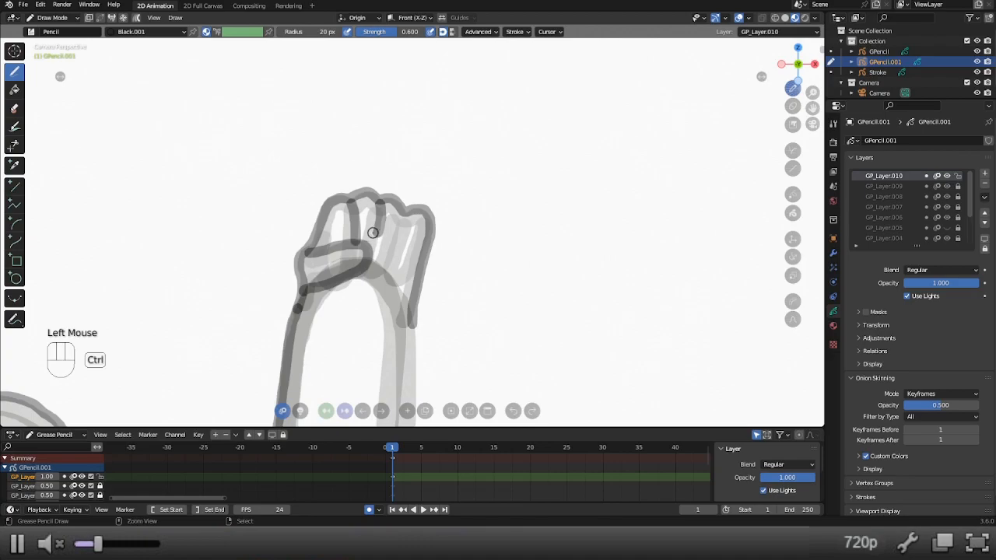
pyautogui.hotkey('ctrl', 'z')
pyautogui.hotkey('ctrl', 'z')
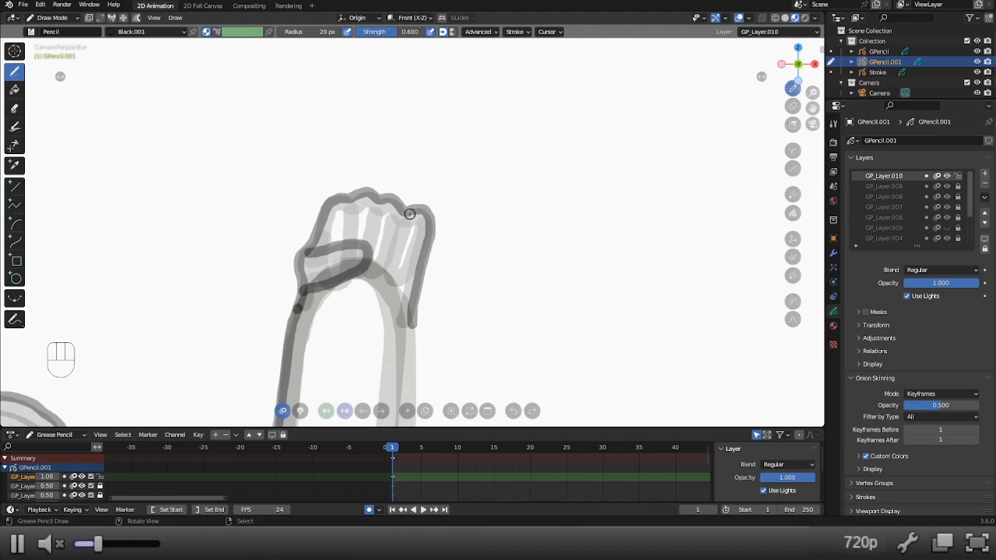
# Try to outline the little finger and draw the middle finger division and the curved finger base beside the thumb.
pyautogui.moveTo(418, 268)
pyautogui.mouseDown()
pyautogui.moveTo(412, 281)
pyautogui.moveTo(389, 282)
pyautogui.moveTo(382, 272)
pyautogui.moveTo(404, 219)
pyautogui.moveTo(424, 225)
pyautogui.moveTo(410, 276)
pyautogui.moveTo(397, 284)
pyautogui.moveTo(389, 259)
pyautogui.moveTo(406, 214)
pyautogui.mouseUp()
pyautogui.hotkey('ctrl', 'z')
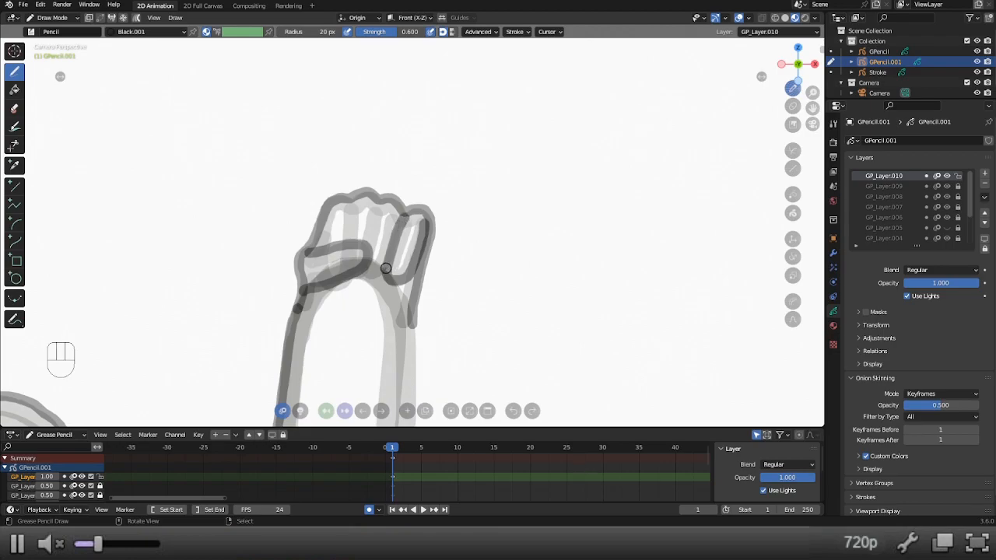
pyautogui.moveTo(386, 269); pyautogui.dragTo(384, 271)
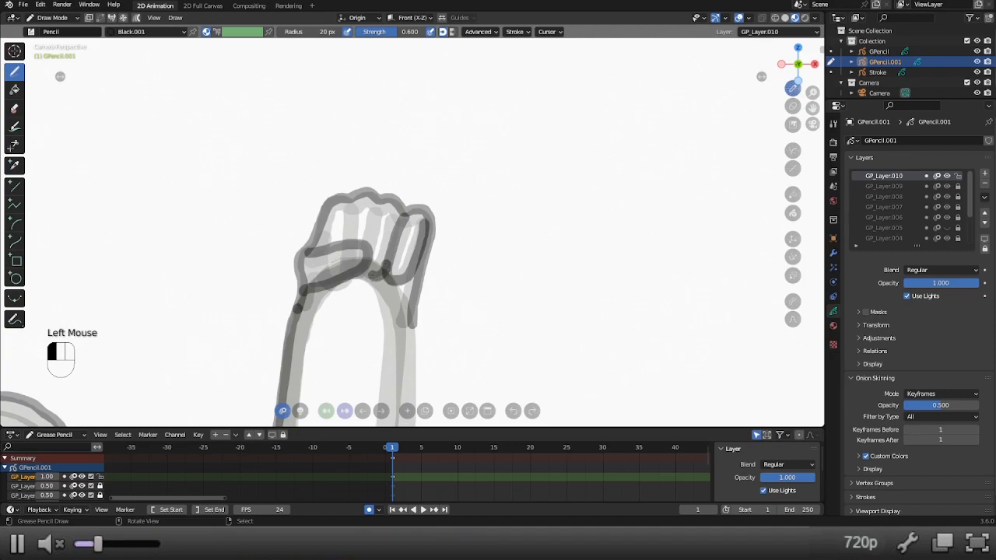
pyautogui.moveTo(384, 271); pyautogui.dragTo(384, 270)
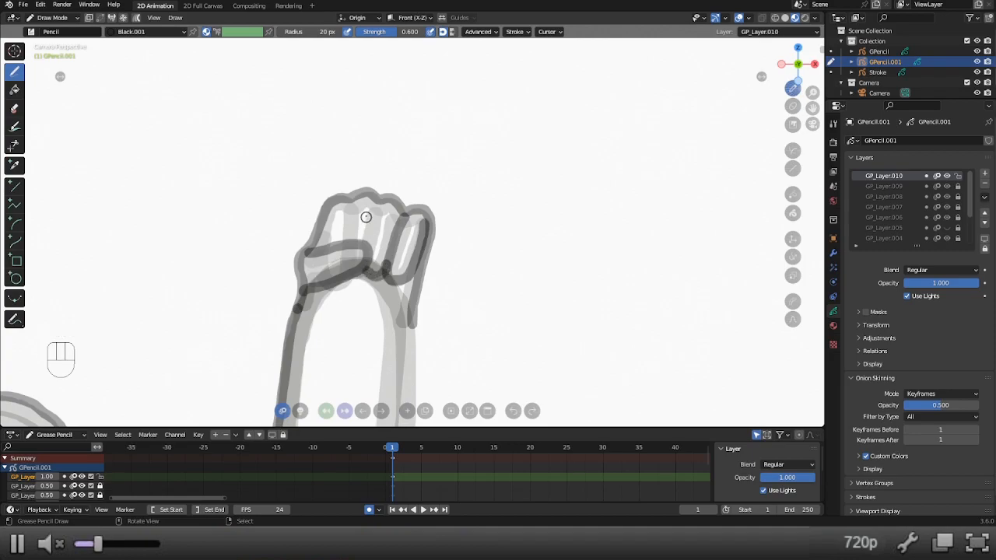
pyautogui.hotkey('ctrl', 'z')
pyautogui.moveTo(374, 202); pyautogui.dragTo(365, 238)
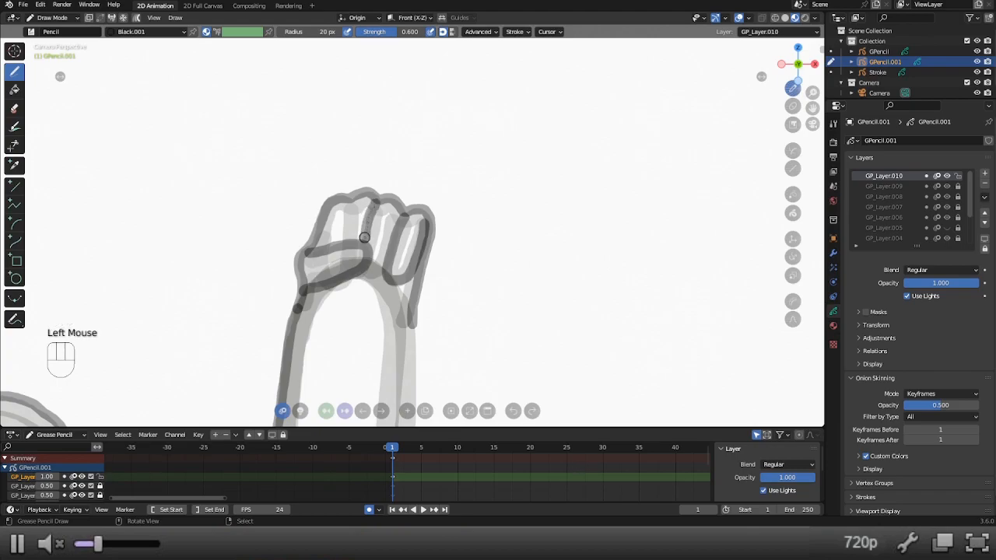
pyautogui.moveTo(363, 274); pyautogui.dragTo(383, 270)
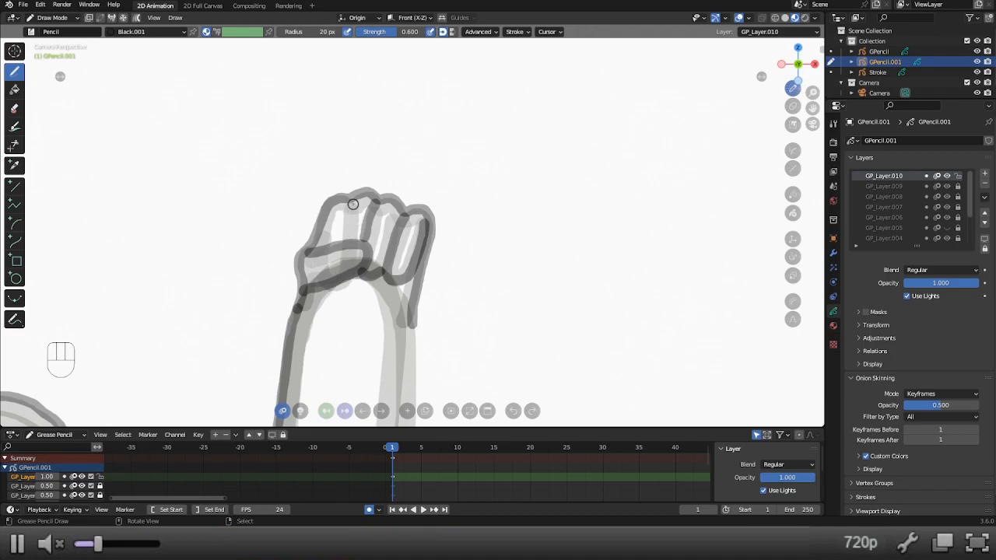
# Try to draw the dividing line beside the index finger, and undo all the finger strokes inside the raised hand.
pyautogui.moveTo(354, 202); pyautogui.dragTo(350, 257)
pyautogui.hotkey('ctrl', 'z')
pyautogui.scroll(2, 290, 313)
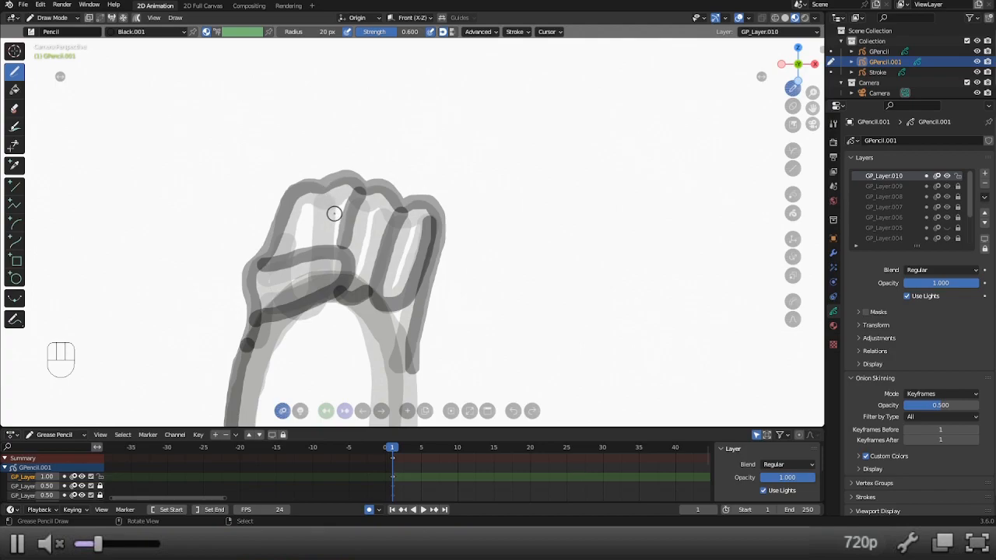
pyautogui.moveTo(334, 188); pyautogui.dragTo(332, 249)
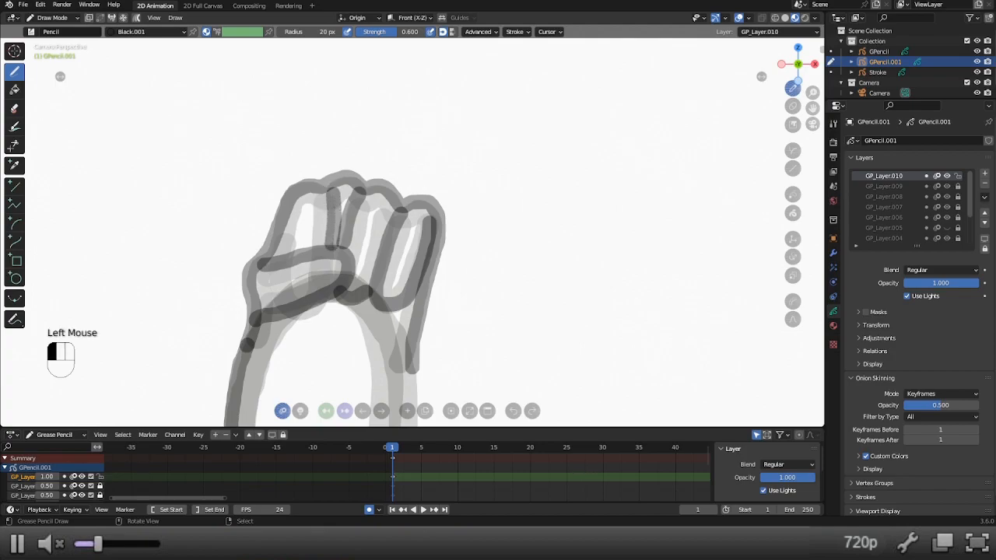
pyautogui.hotkey('ctrl', 'z')
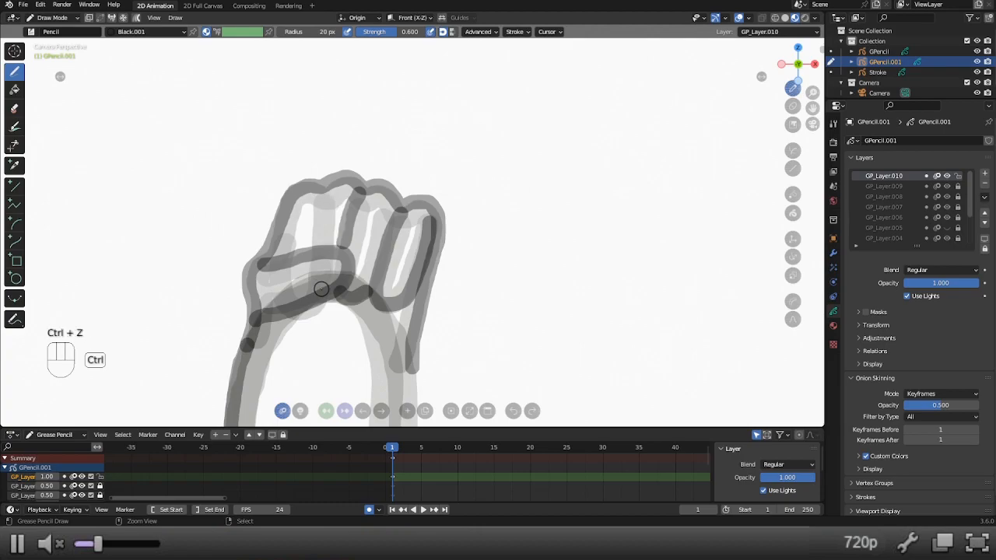
pyautogui.press('z')
pyautogui.press('x')
pyautogui.press('x')
pyautogui.press('x')
# Draw the index finger's outline down behind the thumb and around its base, undoing and repeating the stroke.
pyautogui.scroll(-3, 396, 234)
pyautogui.keyDown('shift'); pyautogui.moveTo(430, 254); pyautogui.dragTo(454, 215, button='middle'); pyautogui.keyUp('shift')
pyautogui.scroll(1, 423, 229)
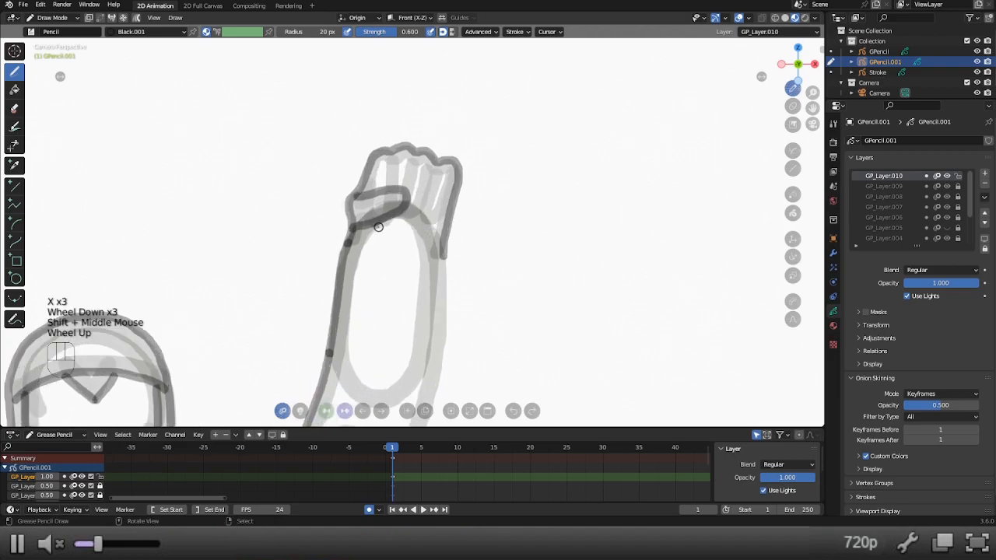
pyautogui.moveTo(397, 155)
pyautogui.mouseDown()
pyautogui.moveTo(396, 201)
pyautogui.moveTo(373, 229)
pyautogui.mouseUp()
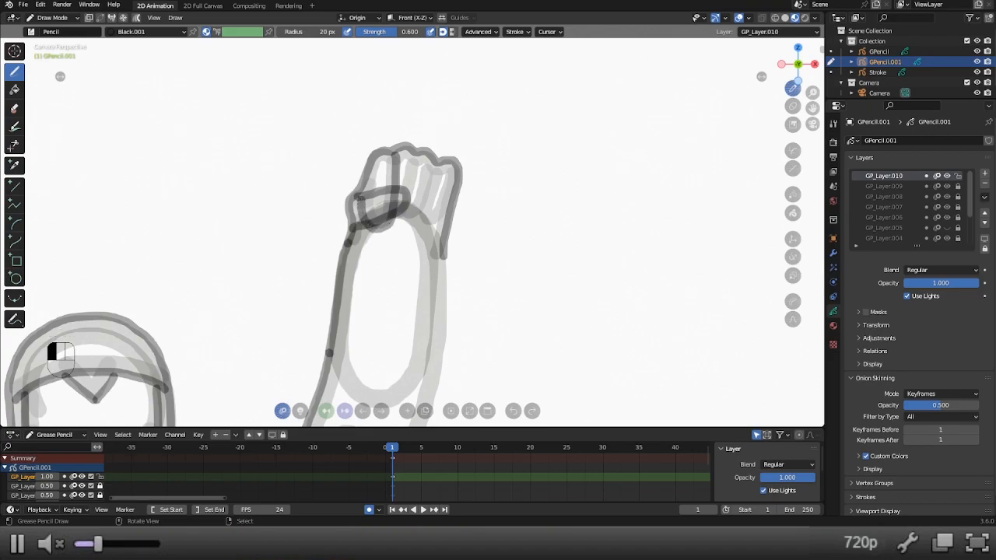
pyautogui.hotkey('ctrl', 'z')
pyautogui.moveTo(392, 152)
pyautogui.mouseDown()
pyautogui.moveTo(389, 212)
pyautogui.moveTo(379, 223)
pyautogui.moveTo(367, 208)
pyautogui.mouseUp()
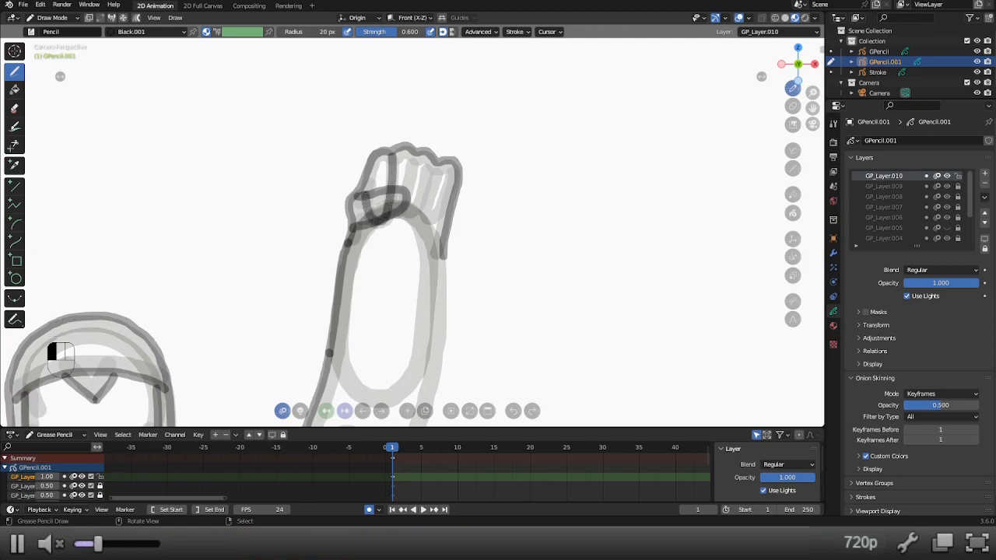
pyautogui.hotkey('ctrl', 'z')
pyautogui.moveTo(387, 153)
pyautogui.mouseDown()
pyautogui.moveTo(387, 195)
pyautogui.moveTo(369, 210)
pyautogui.moveTo(372, 185)
pyautogui.moveTo(391, 166)
pyautogui.moveTo(390, 211)
pyautogui.moveTo(371, 217)
pyautogui.moveTo(368, 180)
pyautogui.mouseUp()
pyautogui.hotkey('ctrl', 'z')
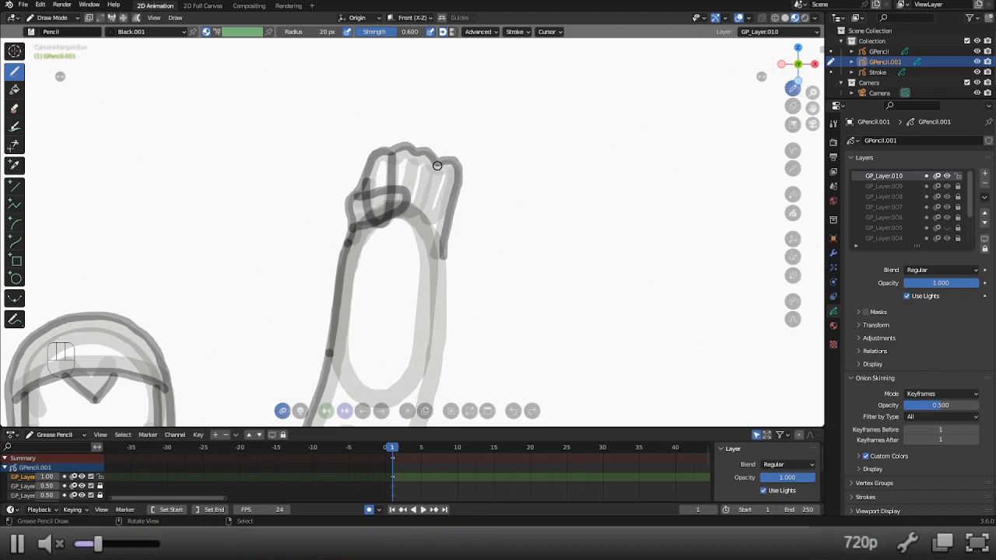
# Outline the little finger and draw the remaining finger divisions with curved bases on the raised hand.
pyautogui.moveTo(437, 163); pyautogui.dragTo(438, 166)
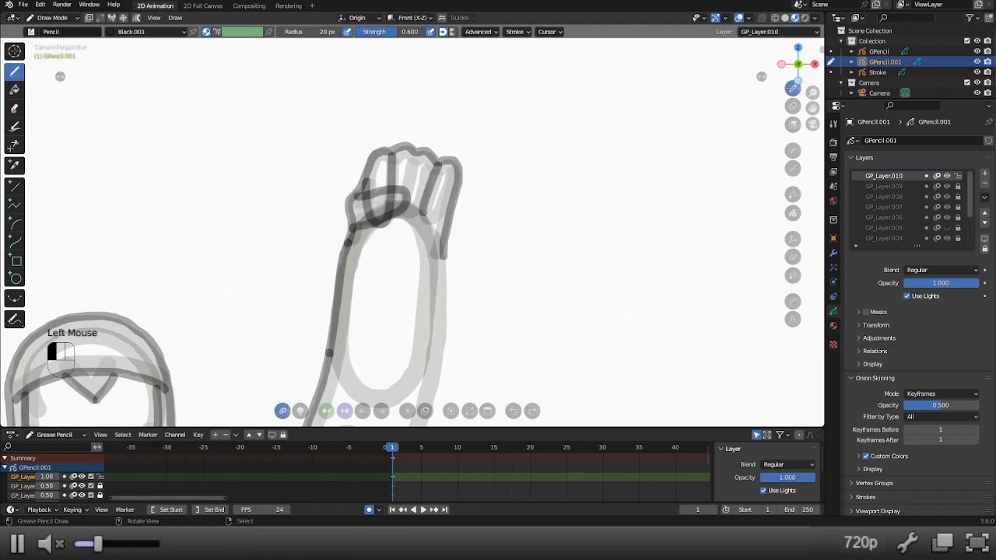
pyautogui.moveTo(432, 224)
pyautogui.mouseDown()
pyautogui.moveTo(441, 216)
pyautogui.moveTo(426, 196)
pyautogui.mouseUp()
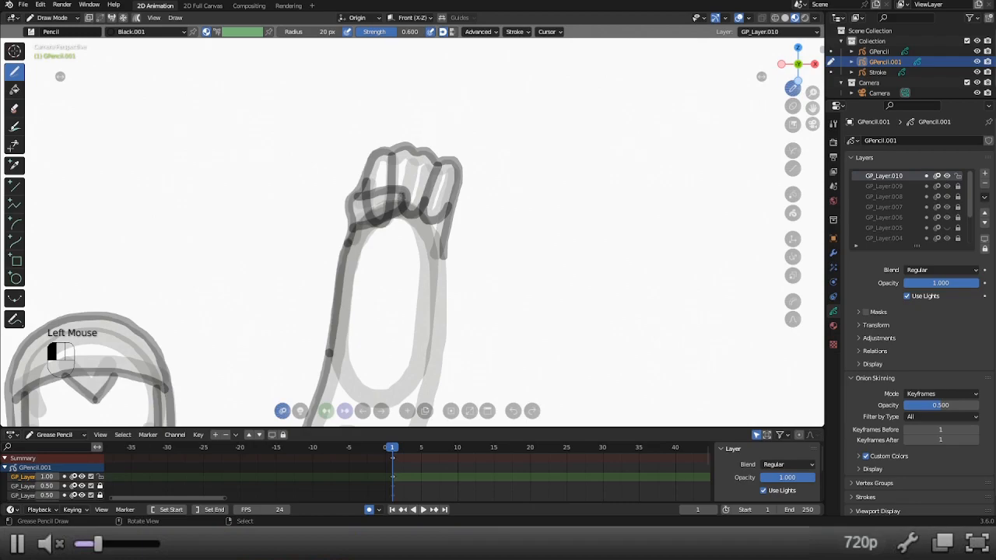
pyautogui.moveTo(404, 181); pyautogui.dragTo(407, 170)
pyautogui.moveTo(396, 207)
pyautogui.mouseDown()
pyautogui.moveTo(394, 225)
pyautogui.moveTo(403, 213)
pyautogui.moveTo(392, 218)
pyautogui.mouseUp()
pyautogui.hotkey('ctrl', 'z')
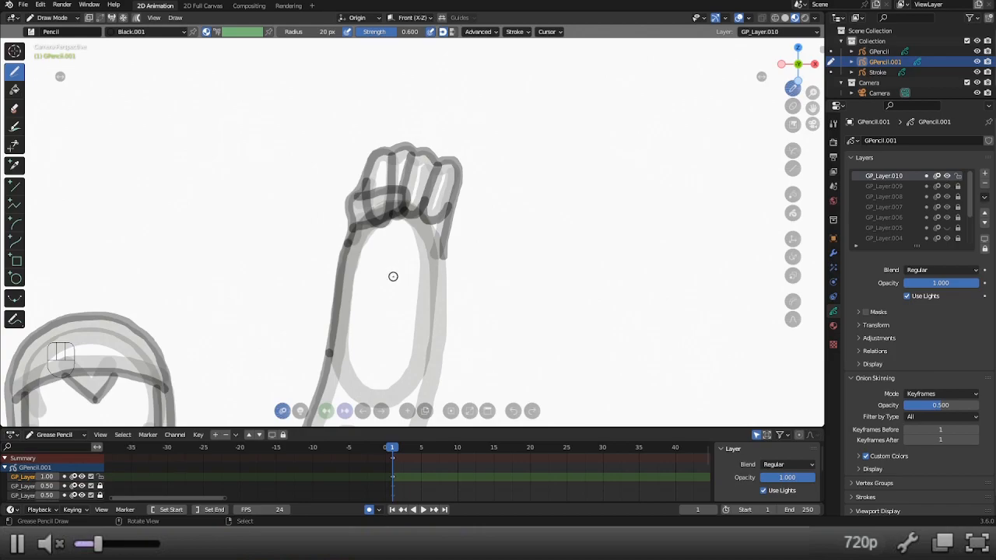
pyautogui.press('z')
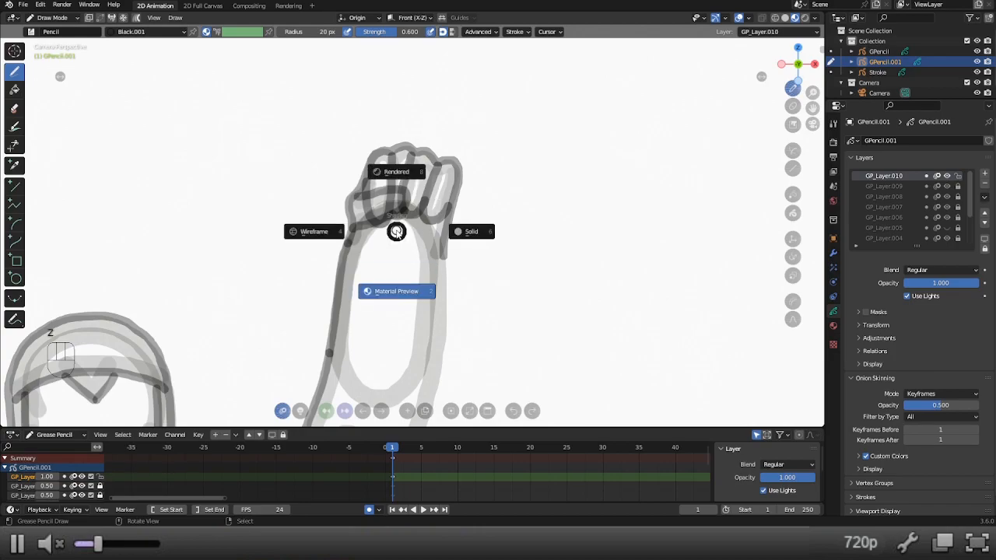
# Try to redraw the middle finger division and the curved finger base beside the thumb on the raised hand.
pyautogui.press('x')
pyautogui.press('x')
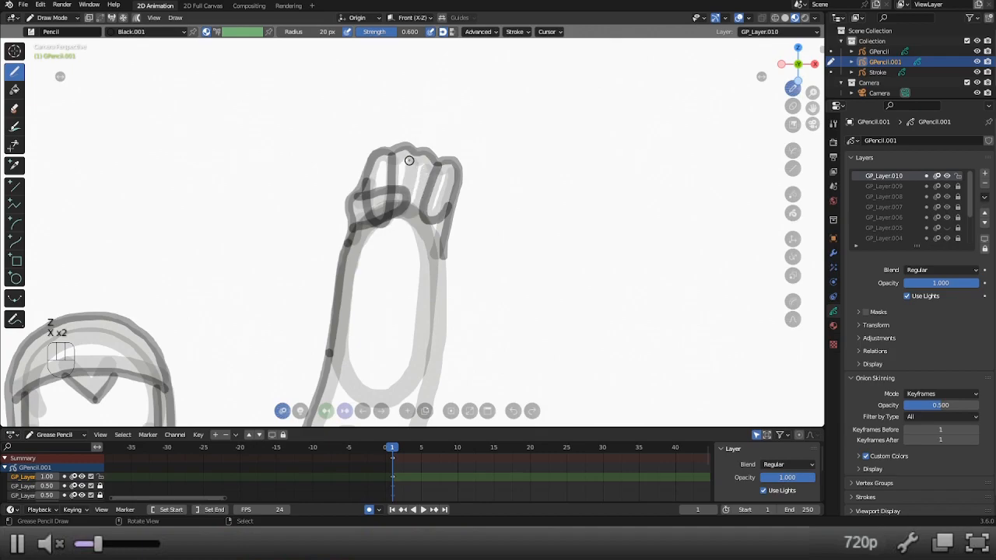
pyautogui.click(408, 160)
pyautogui.click(401, 213)
pyautogui.scroll(-3, 439, 184)
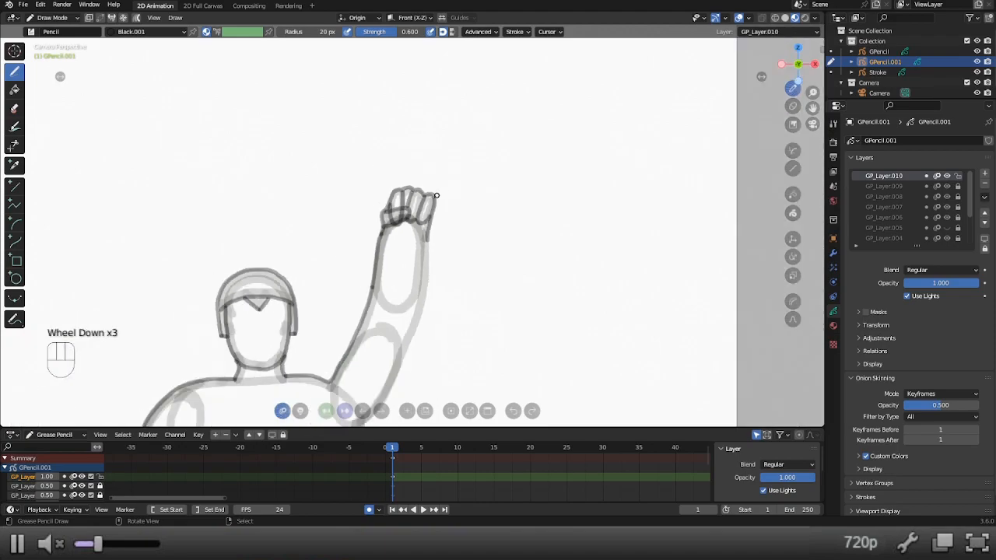
pyautogui.scroll(3, 440, 191)
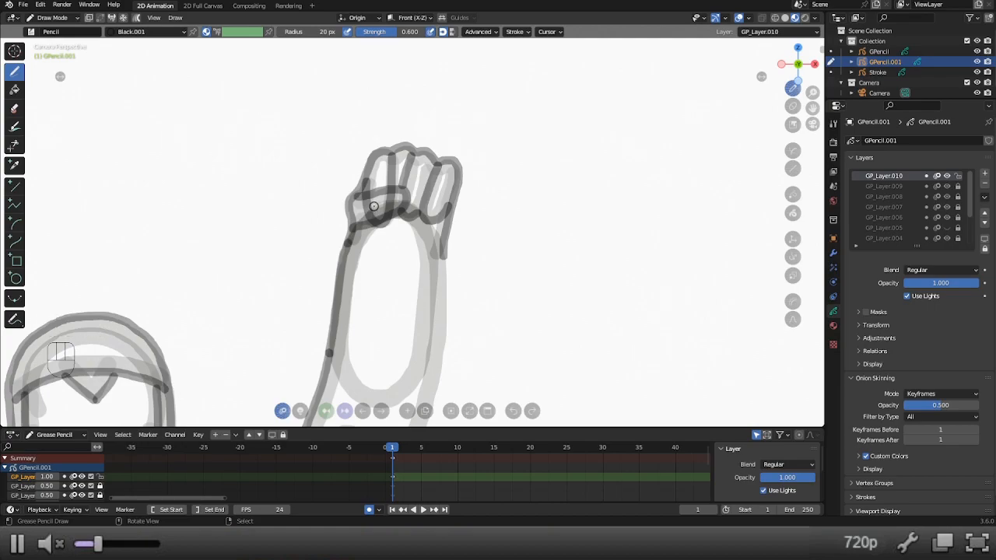
pyautogui.scroll(-1, 393, 223)
pyautogui.scroll(3, 393, 224)
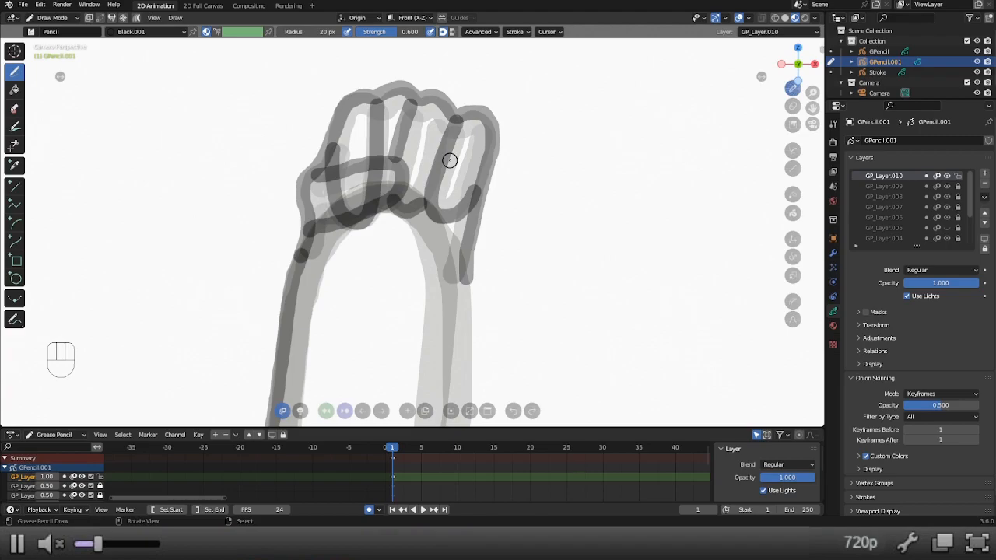
# Remove all the finger and thumb strokes inside the raised hand, keeping its outer contour.
pyautogui.press('x')
pyautogui.press('x')
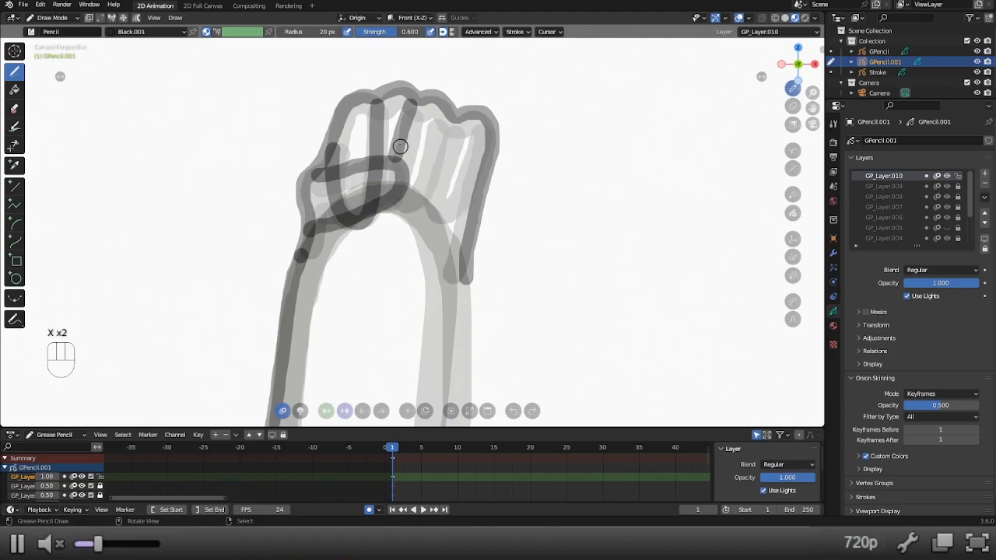
pyautogui.press('x')
pyautogui.press('x')
pyautogui.press('x')
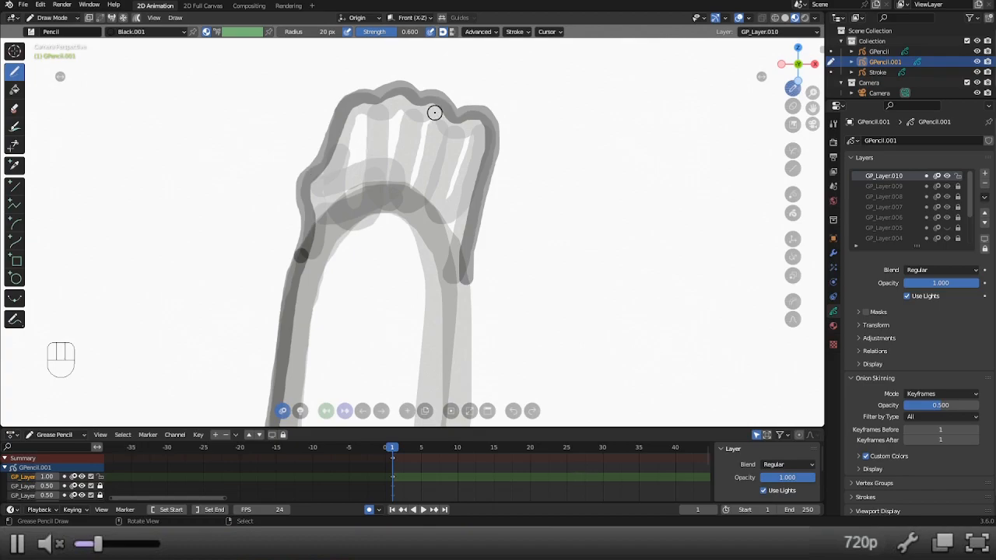
# Draw the little finger's inner edge with its curved base and outline the thumb folded across the raised palm.
pyautogui.moveTo(453, 115)
pyautogui.mouseDown()
pyautogui.moveTo(426, 211)
pyautogui.moveTo(457, 221)
pyautogui.moveTo(470, 209)
pyautogui.mouseUp()
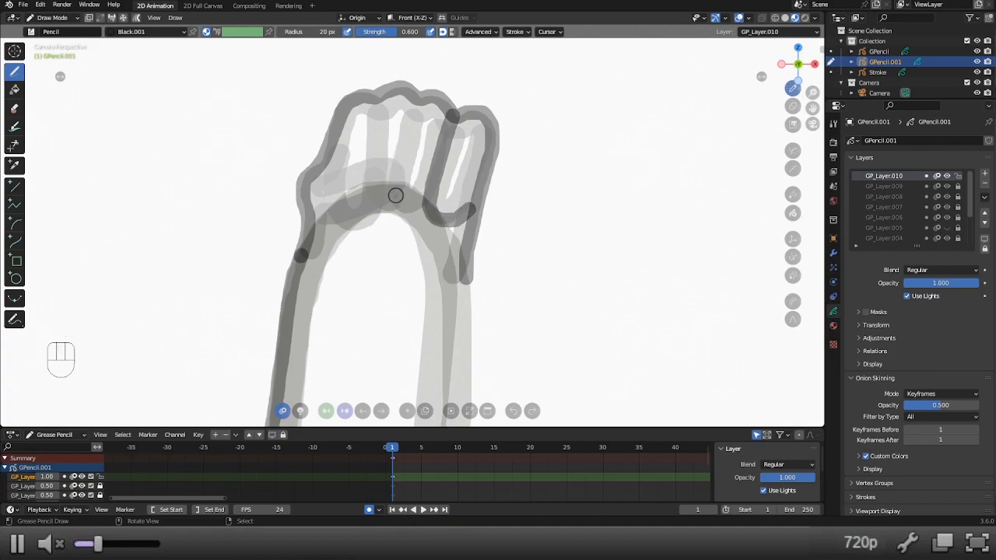
pyautogui.moveTo(381, 100)
pyautogui.mouseDown()
pyautogui.moveTo(379, 199)
pyautogui.moveTo(352, 212)
pyautogui.moveTo(334, 199)
pyautogui.moveTo(327, 167)
pyautogui.moveTo(336, 164)
pyautogui.moveTo(328, 176)
pyautogui.moveTo(382, 161)
pyautogui.moveTo(401, 178)
pyautogui.moveTo(365, 205)
pyautogui.moveTo(312, 220)
pyautogui.mouseUp()
pyautogui.hotkey('ctrl', 'z')
pyautogui.click(318, 170)
pyautogui.hotkey('ctrl', 'z')
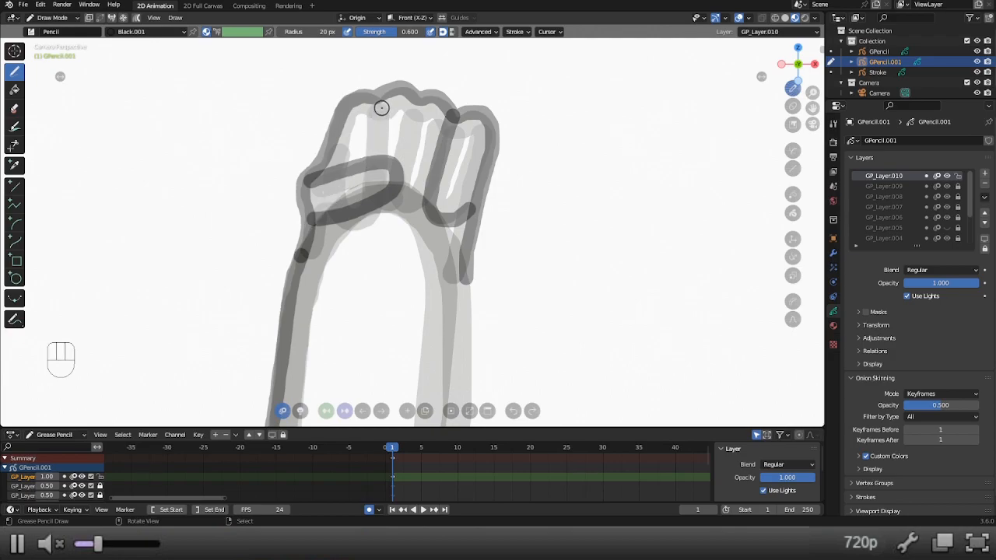
# Draw the two remaining finger divisions and the curved finger bases around the thumb on the raised hand.
pyautogui.moveTo(379, 98); pyautogui.dragTo(383, 160)
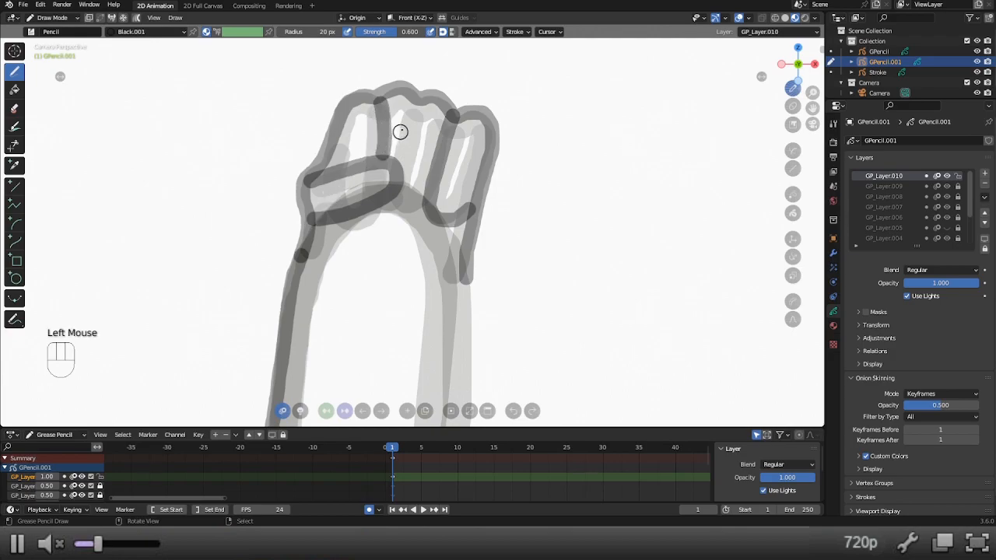
pyautogui.moveTo(420, 102)
pyautogui.mouseDown()
pyautogui.moveTo(391, 210)
pyautogui.moveTo(360, 228)
pyautogui.moveTo(338, 222)
pyautogui.mouseUp()
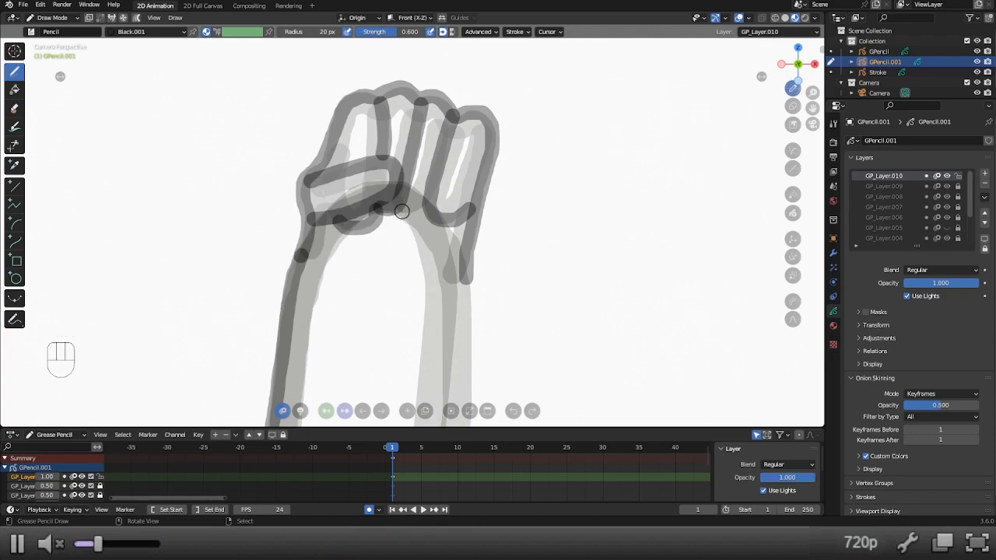
pyautogui.moveTo(398, 208); pyautogui.dragTo(420, 216)
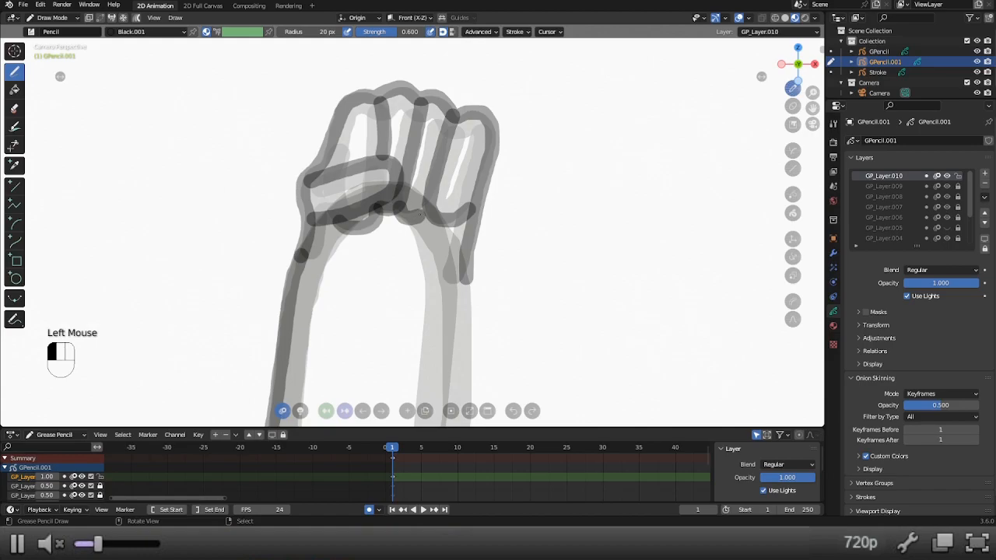
# Trace the outer edge of the raised forearm from the wrist down to the elbow.
pyautogui.scroll(-4, 545, 166)
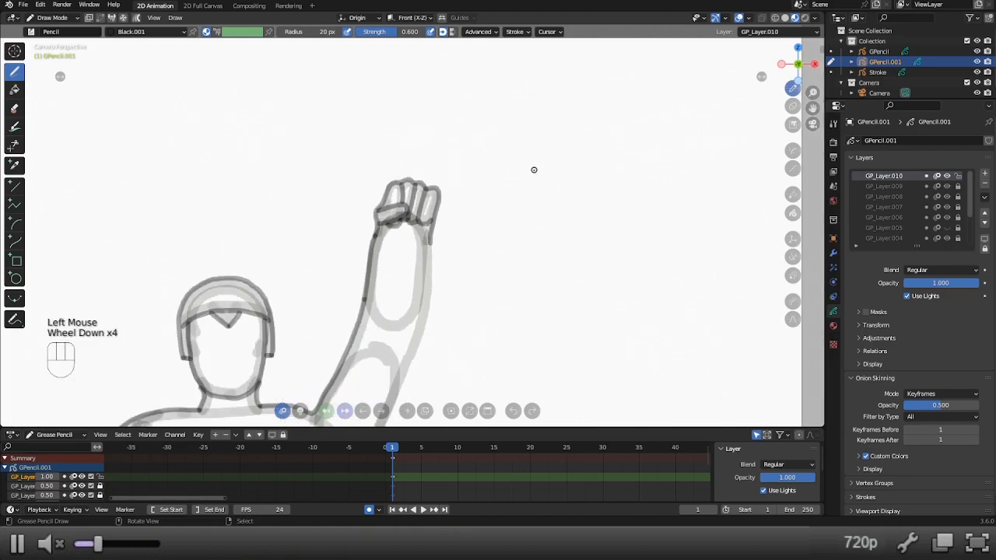
pyautogui.scroll(-2, 528, 174)
pyautogui.keyDown('shift'); pyautogui.moveTo(527, 182); pyautogui.dragTo(545, 83, button='middle'); pyautogui.keyUp('shift')
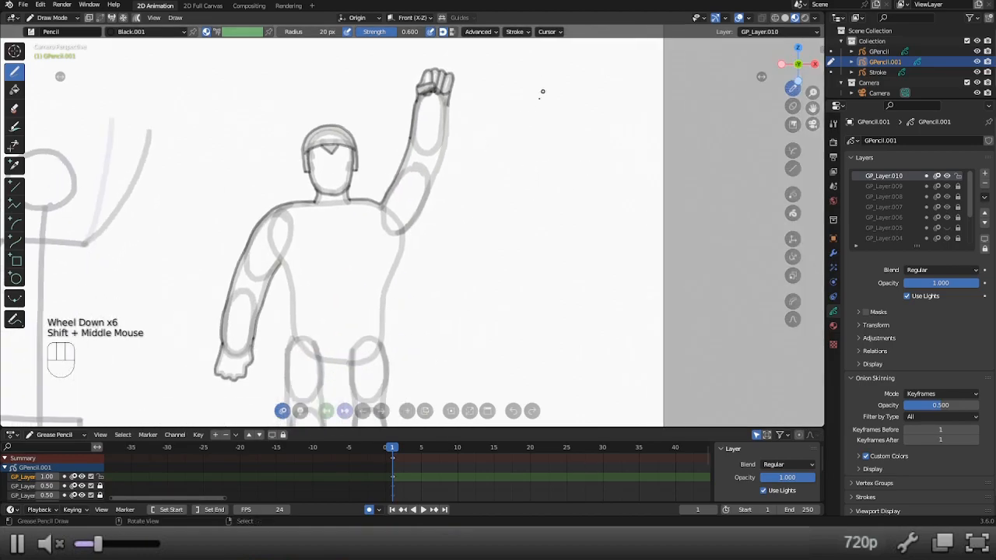
pyautogui.scroll(2, 492, 132)
pyautogui.moveTo(493, 129)
pyautogui.keyDown('shift'); pyautogui.mouseDown(button='middle')
pyautogui.moveTo(423, 223)
pyautogui.moveTo(391, 197)
pyautogui.moveTo(391, 175)
pyautogui.mouseUp(button='middle'); pyautogui.keyUp('shift')
pyautogui.scroll(2, 422, 222)
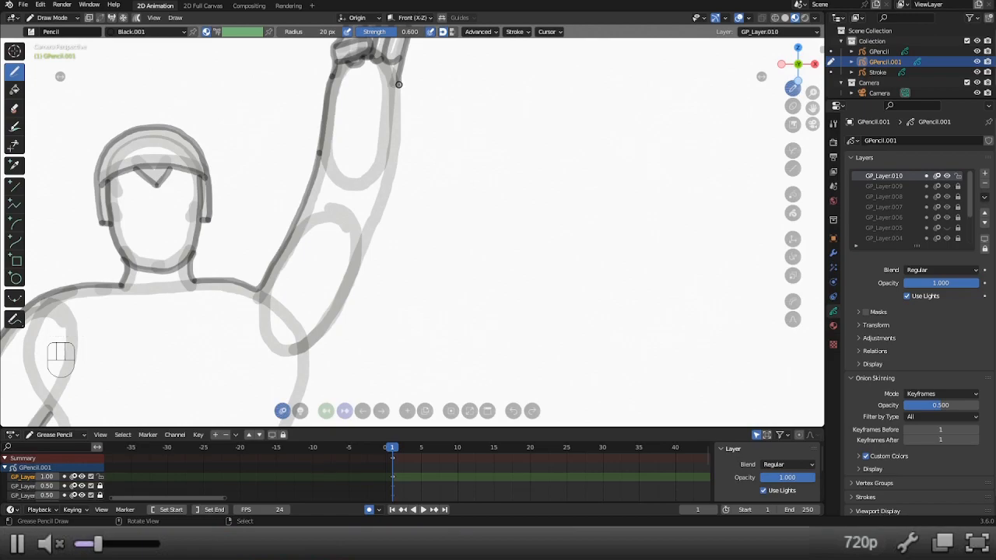
pyautogui.keyDown('shift'); pyautogui.moveTo(398, 84); pyautogui.dragTo(405, 121, button='middle'); pyautogui.keyUp('shift')
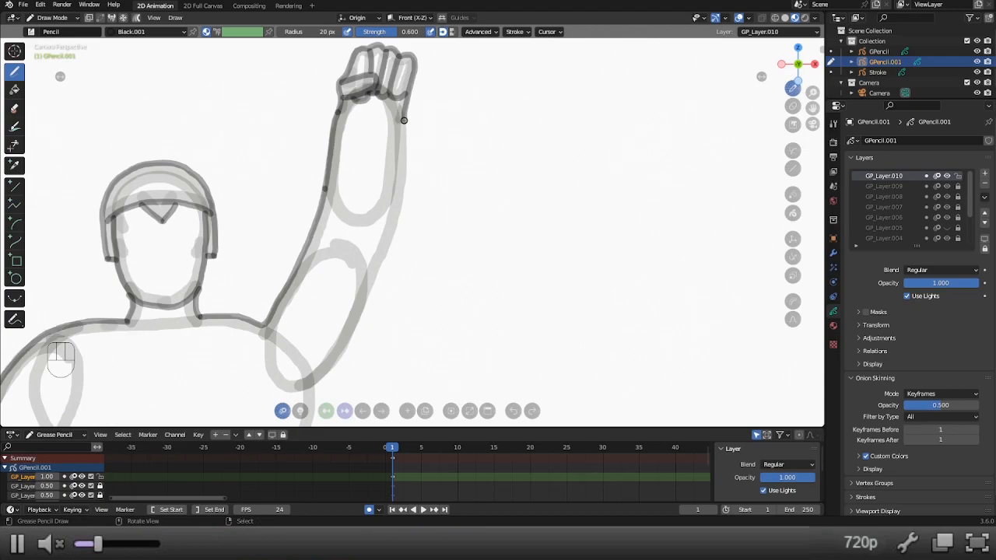
pyautogui.click(404, 120)
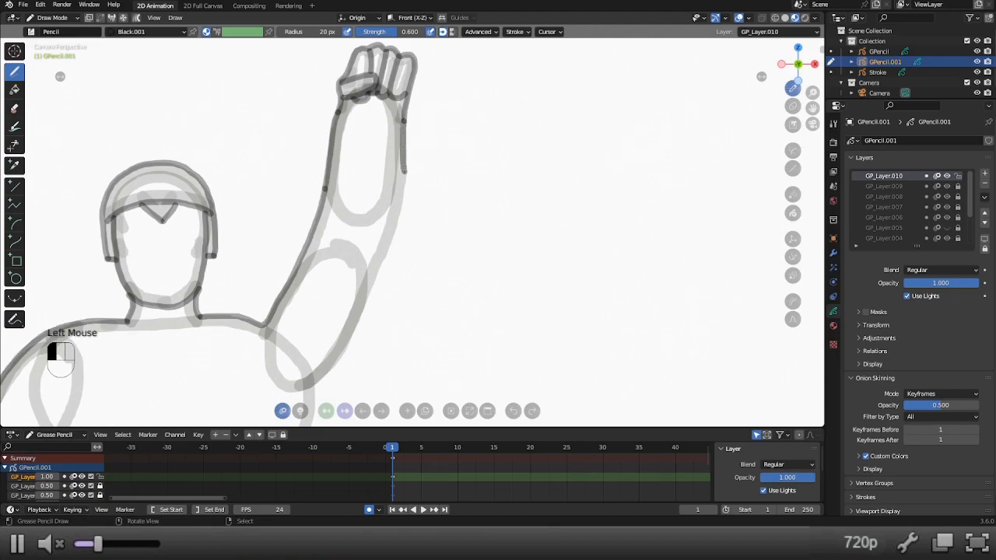
pyautogui.moveTo(399, 208); pyautogui.dragTo(394, 227)
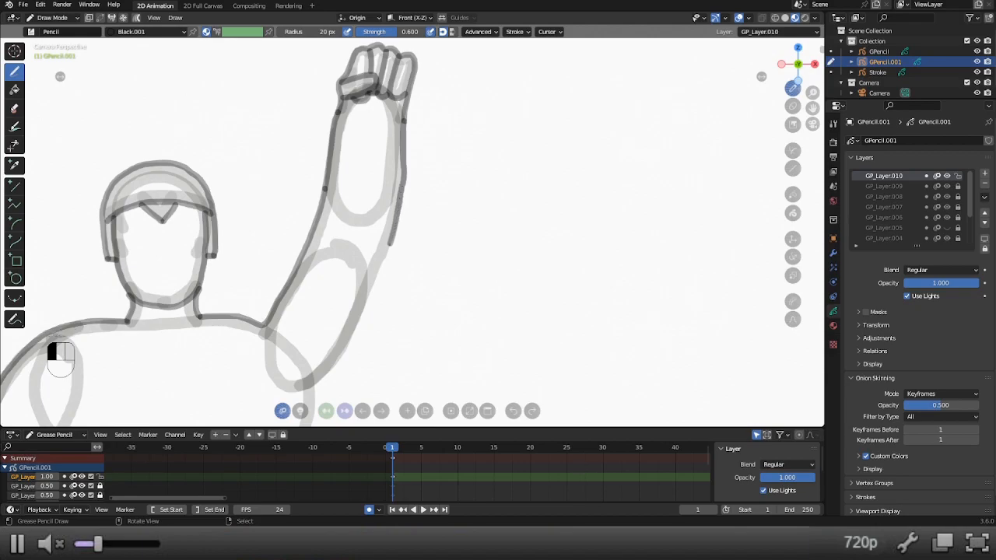
# Trace the underside of the raised upper arm from the elbow towards the armpit, undoing and repeating the stroke.
pyautogui.keyDown('shift'); pyautogui.moveTo(390, 251); pyautogui.dragTo(432, 111, button='middle'); pyautogui.keyUp('shift')
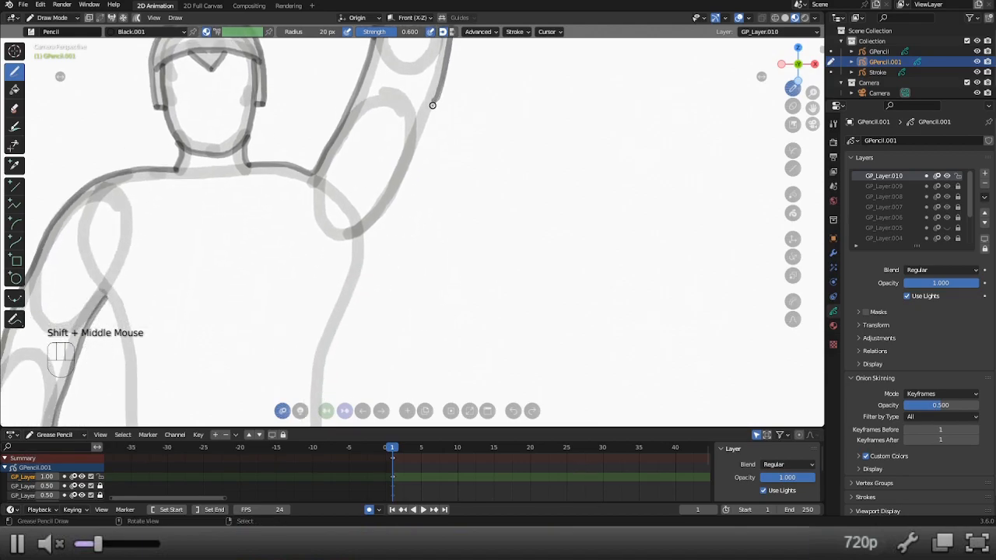
pyautogui.hotkey('shift', 'w')
pyautogui.keyDown('shift'); pyautogui.click(426, 106); pyautogui.keyUp('shift')
pyautogui.hotkey('shift', 'w')
pyautogui.hotkey('shift', 'w')
pyautogui.hotkey('shift', 'w')
pyautogui.hotkey('shift', 'w')
pyautogui.moveTo(438, 95); pyautogui.dragTo(391, 205)
pyautogui.hotkey('ctrl', 'z')
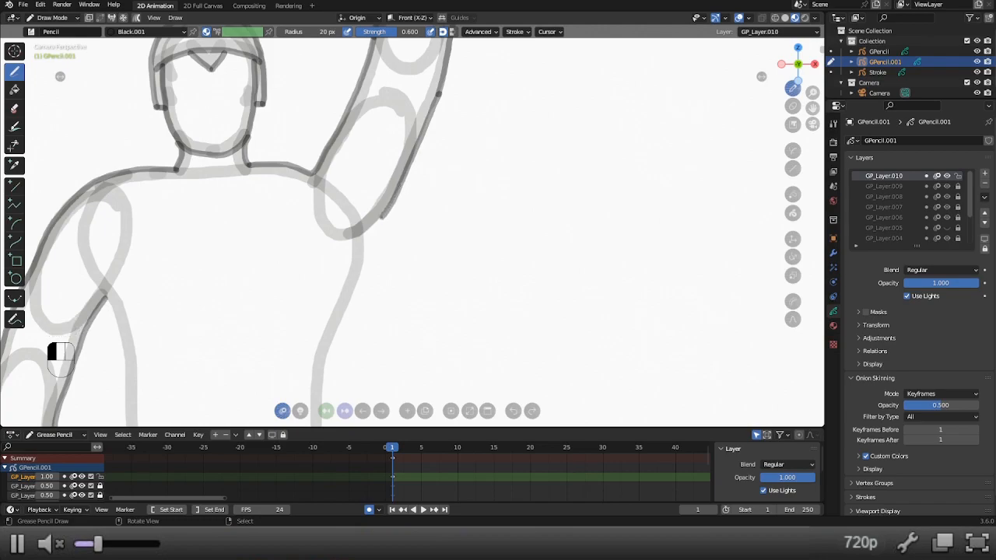
# Trace both sides of the torso from the armpits down to the hips.
pyautogui.keyDown('shift'); pyautogui.scroll(-6, 436, 111); pyautogui.keyUp('shift')
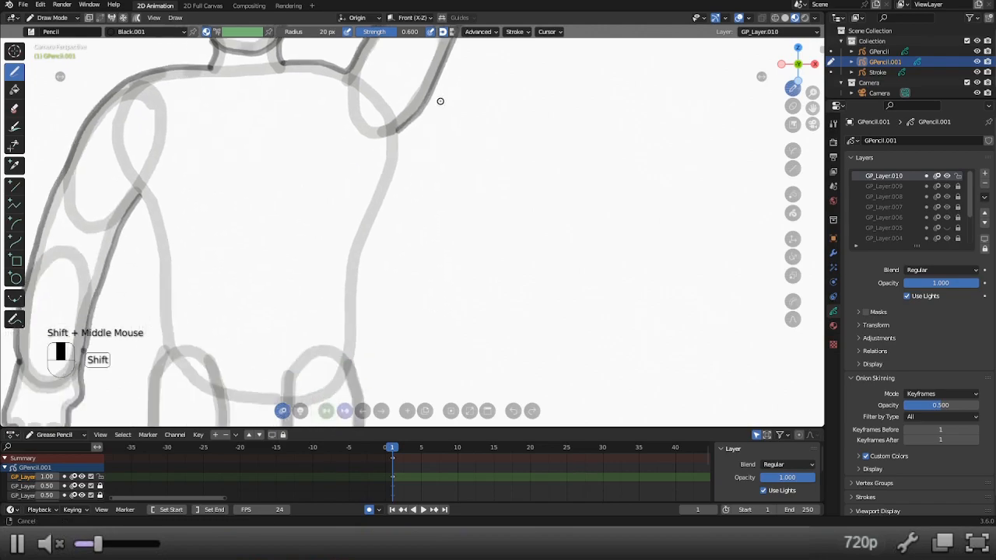
pyautogui.keyDown('shift'); pyautogui.scroll(-2, 457, 333); pyautogui.keyUp('shift')
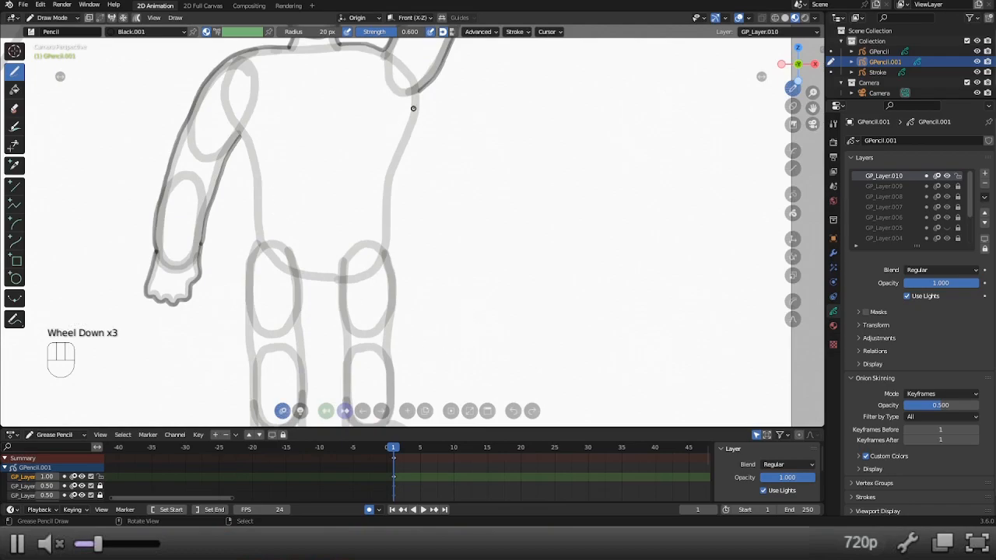
pyautogui.moveTo(421, 90); pyautogui.dragTo(418, 98)
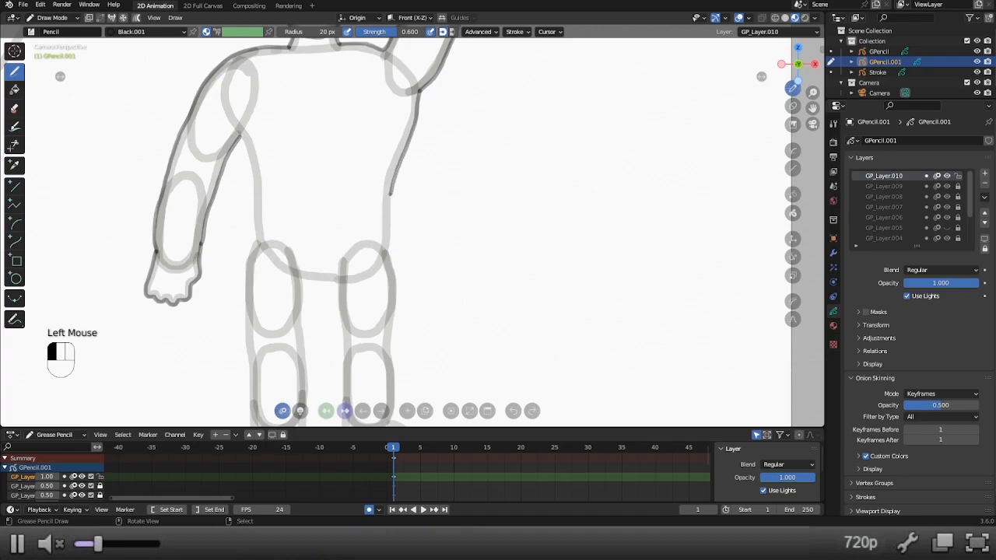
pyautogui.moveTo(391, 194); pyautogui.dragTo(387, 215)
pyautogui.moveTo(388, 250); pyautogui.dragTo(388, 251)
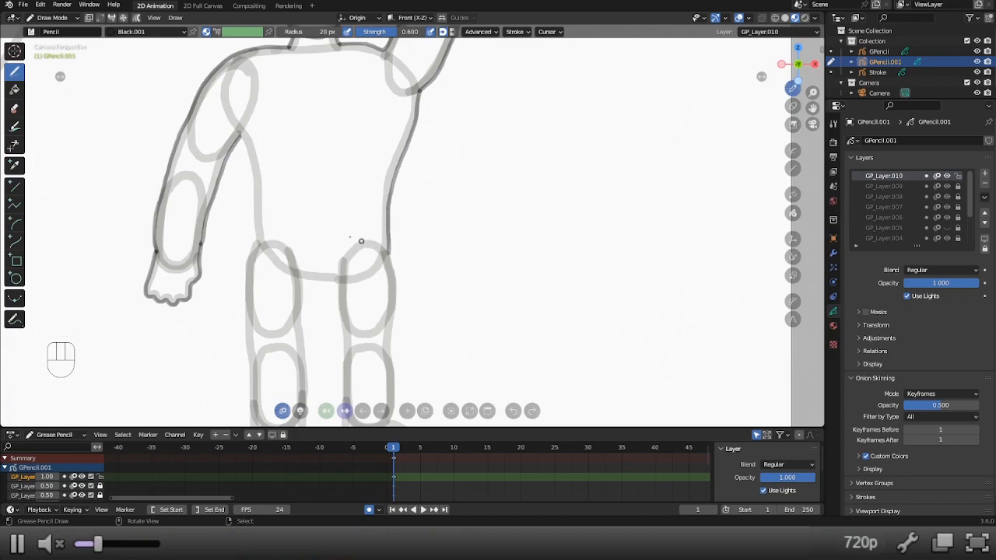
pyautogui.moveTo(240, 138); pyautogui.dragTo(256, 242)
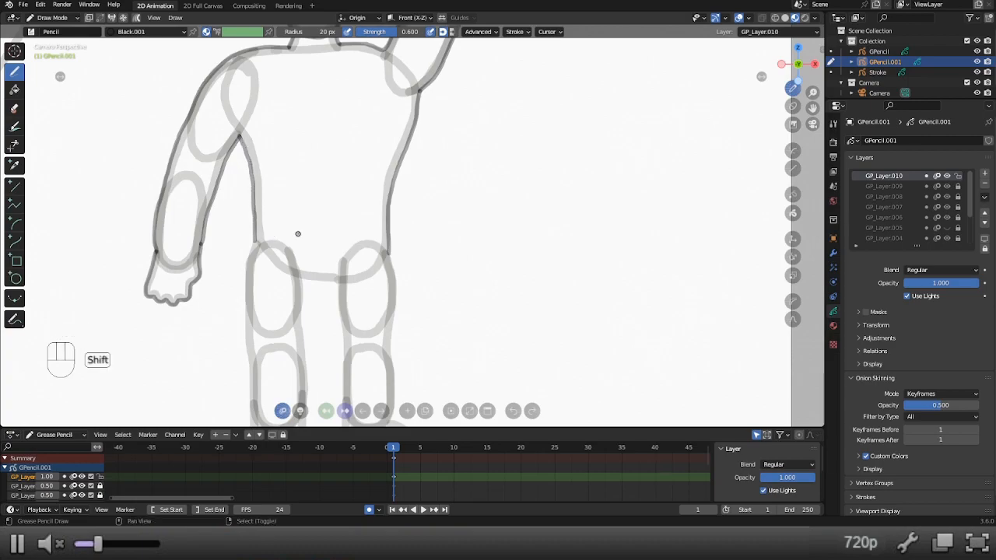
# Outline the leg and outward-turned foot below the raised arm, from the hip around the foot up to the crotch.
pyautogui.keyDown('shift'); pyautogui.moveTo(298, 234); pyautogui.dragTo(351, 104, button='middle'); pyautogui.keyUp('shift')
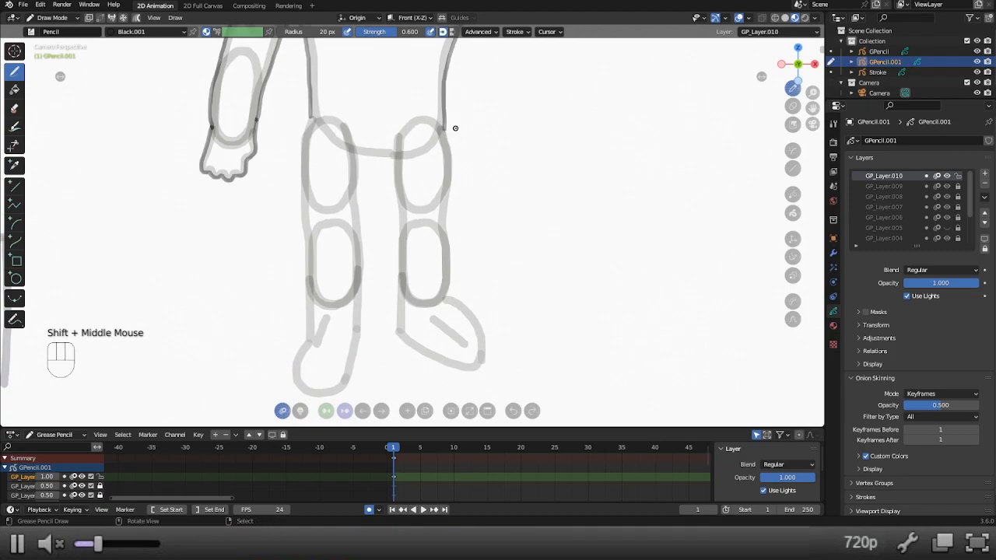
pyautogui.moveTo(445, 130)
pyautogui.mouseDown()
pyautogui.moveTo(445, 298)
pyautogui.moveTo(484, 337)
pyautogui.mouseUp()
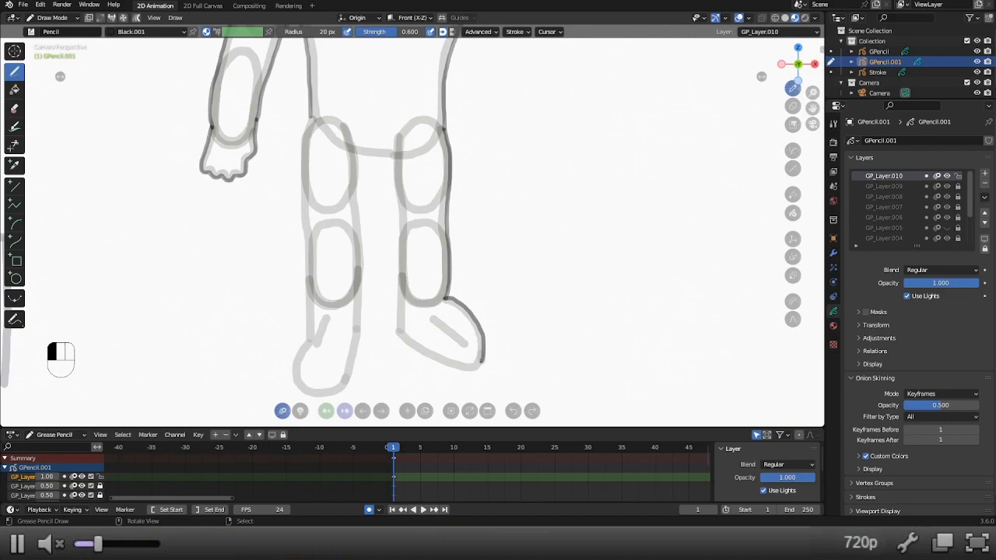
pyautogui.moveTo(460, 370); pyautogui.dragTo(416, 351)
pyautogui.moveTo(397, 335); pyautogui.dragTo(391, 159)
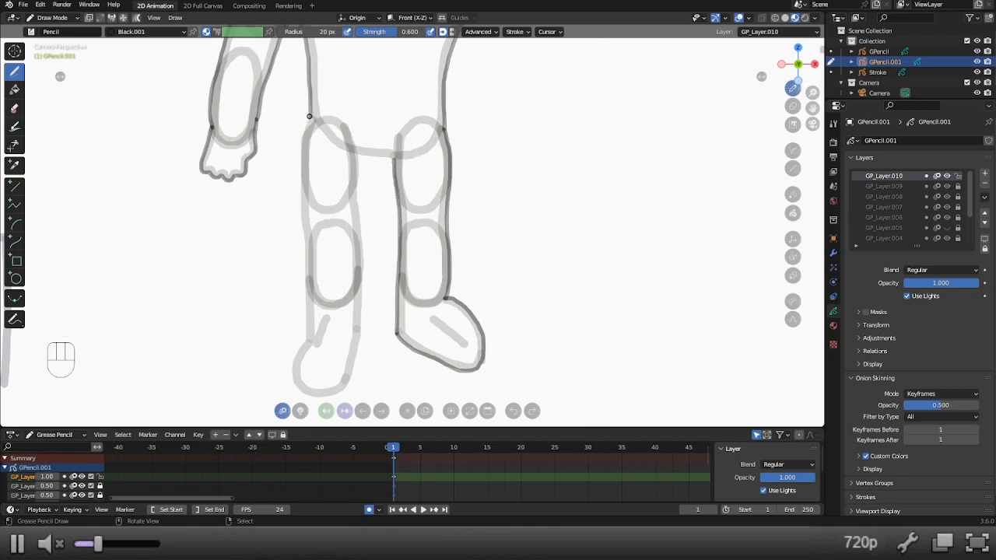
# Outline the other leg and its foot, and join both inner thighs with a short crotch line.
pyautogui.moveTo(309, 115)
pyautogui.mouseDown()
pyautogui.moveTo(301, 185)
pyautogui.moveTo(307, 339)
pyautogui.mouseUp()
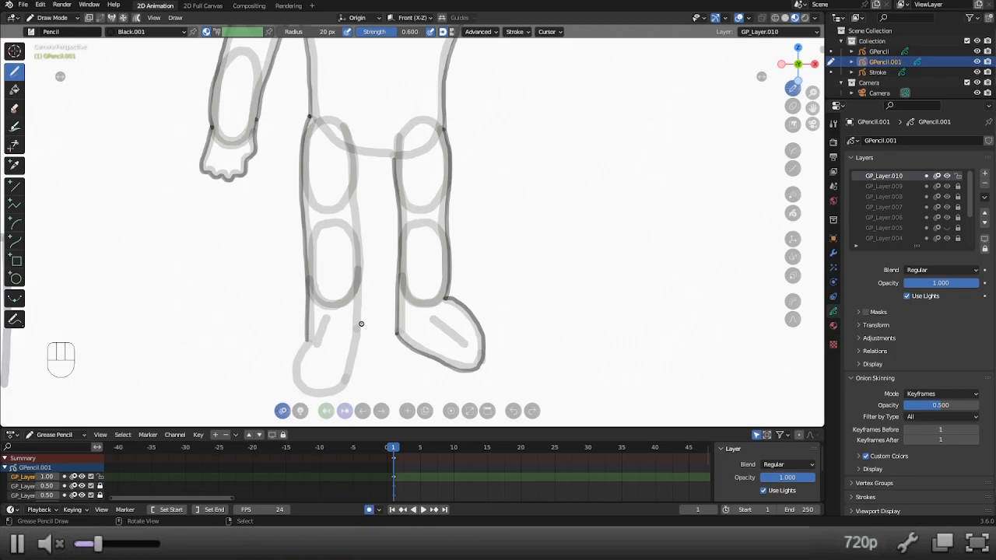
pyautogui.keyDown('shift'); pyautogui.moveTo(310, 339); pyautogui.dragTo(313, 312, button='middle'); pyautogui.keyUp('shift')
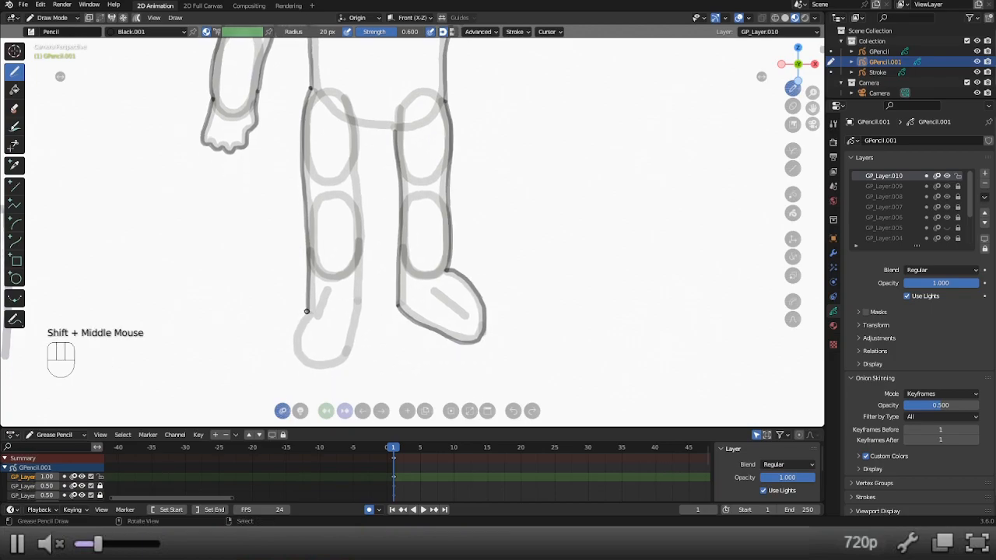
pyautogui.moveTo(306, 311)
pyautogui.mouseDown()
pyautogui.moveTo(294, 354)
pyautogui.moveTo(312, 369)
pyautogui.moveTo(342, 363)
pyautogui.moveTo(362, 268)
pyautogui.moveTo(356, 125)
pyautogui.mouseUp()
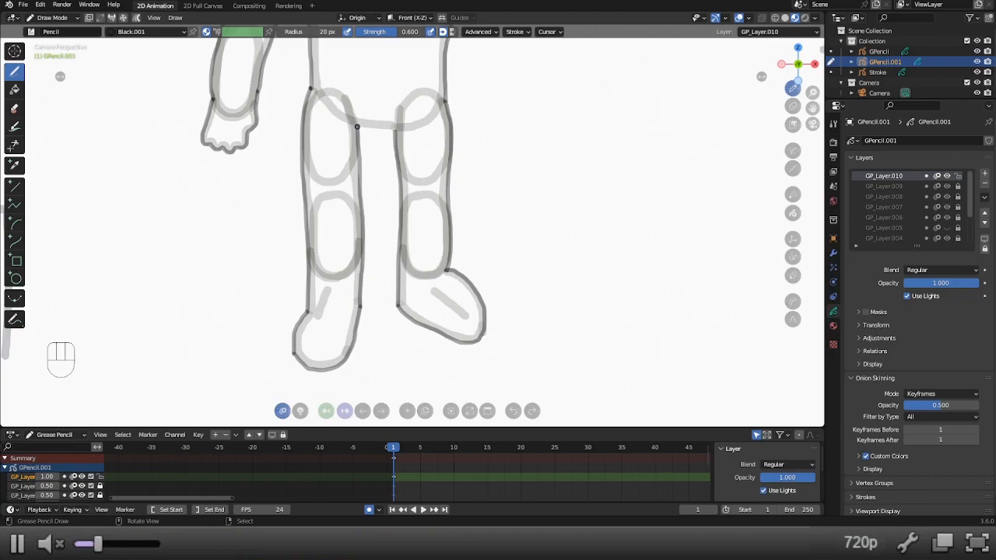
pyautogui.moveTo(357, 127); pyautogui.dragTo(397, 129)
pyautogui.hotkey('ctrl', 'z')
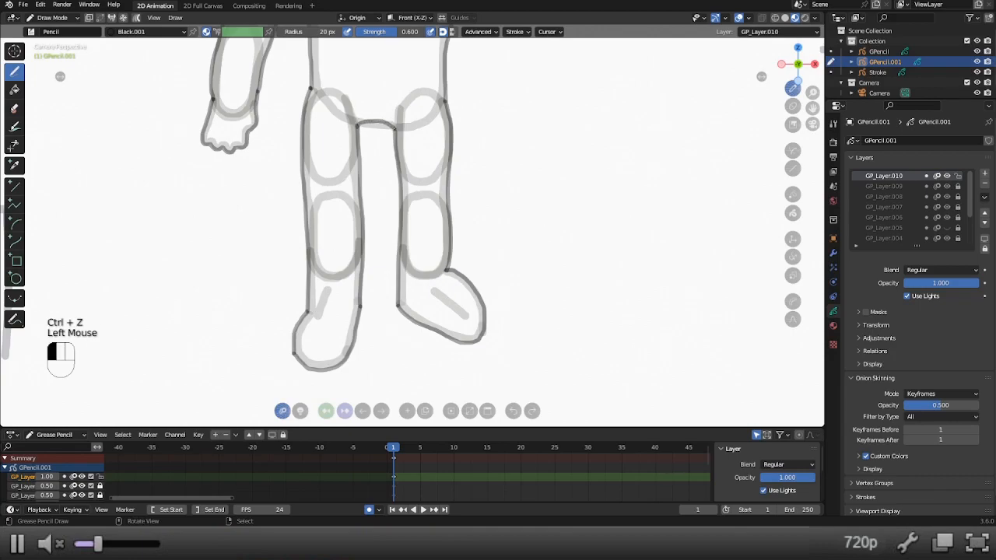
# Hide the sketch layers GP_Layer.009, GP_Layer.008, GP_Layer.007 and GP_Layer.006.
pyautogui.scroll(-2, 376, 206)
pyautogui.scroll(-2, 376, 206)
pyautogui.keyDown('shift'); pyautogui.moveTo(376, 206); pyautogui.dragTo(379, 273, button='middle'); pyautogui.keyUp('shift')
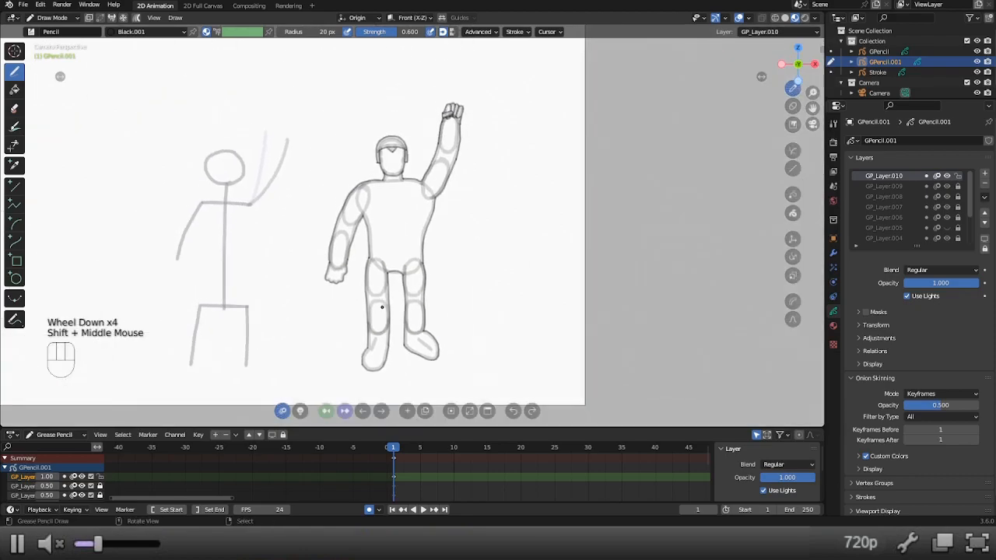
pyautogui.scroll(2, 382, 312)
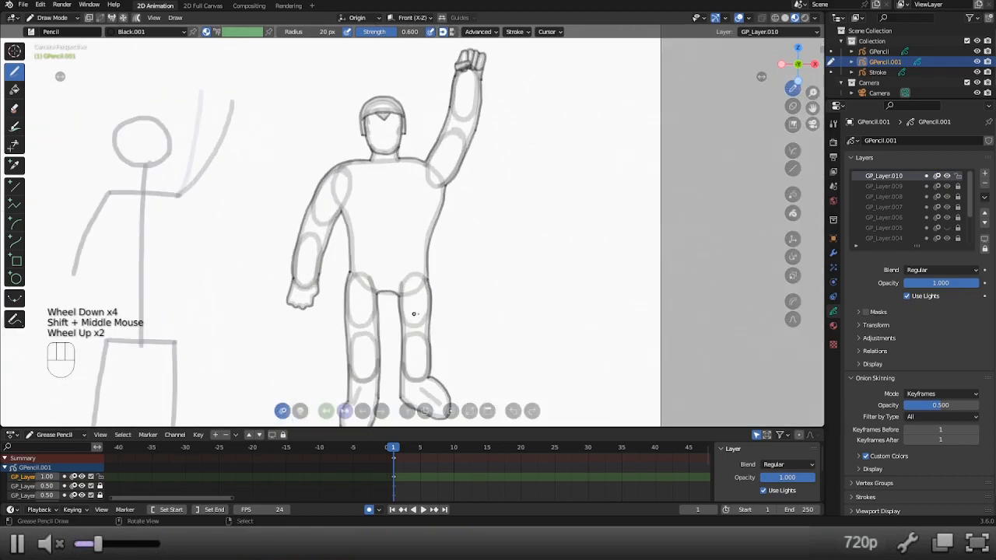
pyautogui.scroll(-2, 399, 314)
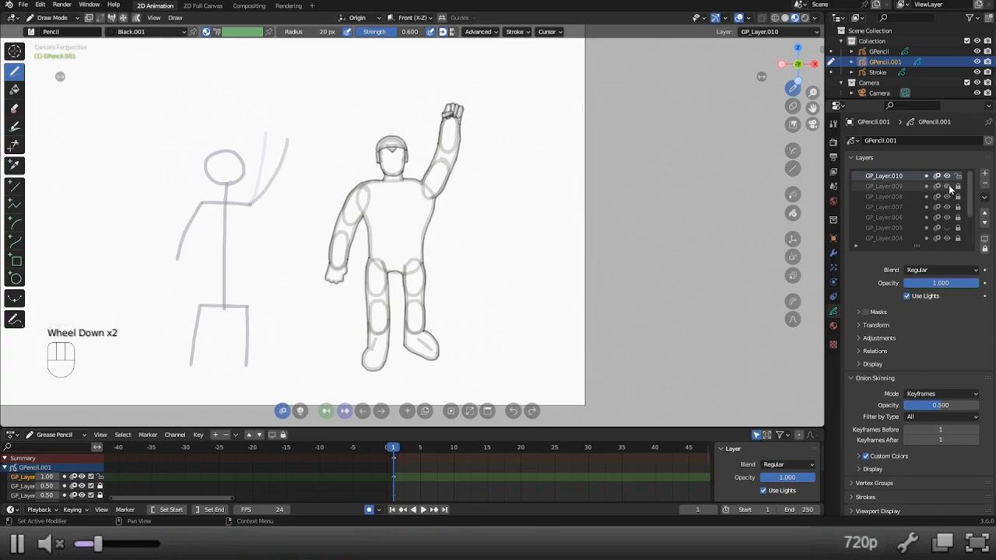
pyautogui.moveTo(948, 186); pyautogui.dragTo(949, 214)
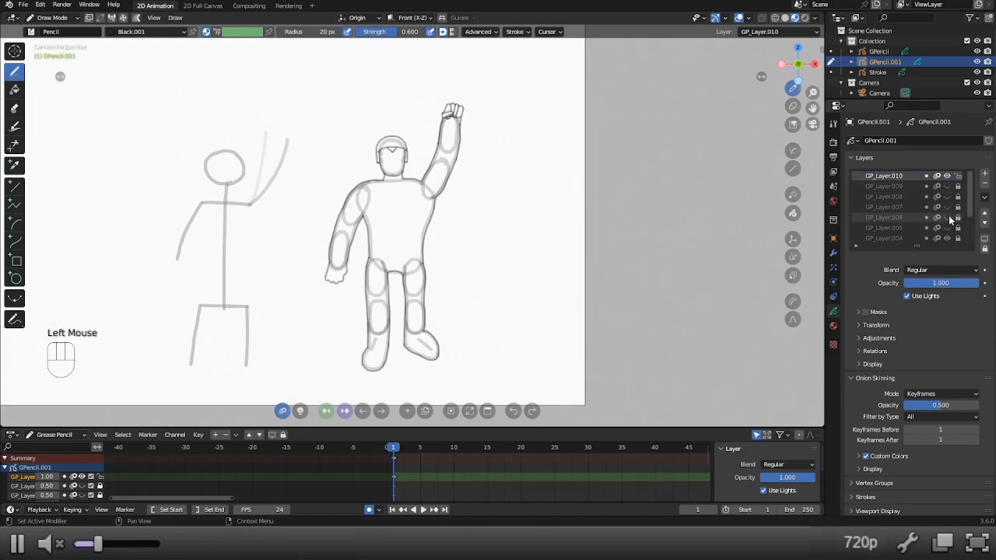
# Hide the remaining construction layers GP_Layer.004, GP_Layer.003, GP_Layer.002 and GP_Layer.001.
pyautogui.keyDown('shift'); pyautogui.moveTo(948, 216); pyautogui.dragTo(951, 175, button='middle'); pyautogui.keyUp('shift')
pyautogui.scroll(-2, 950, 226)
pyautogui.scroll(-2, 950, 227)
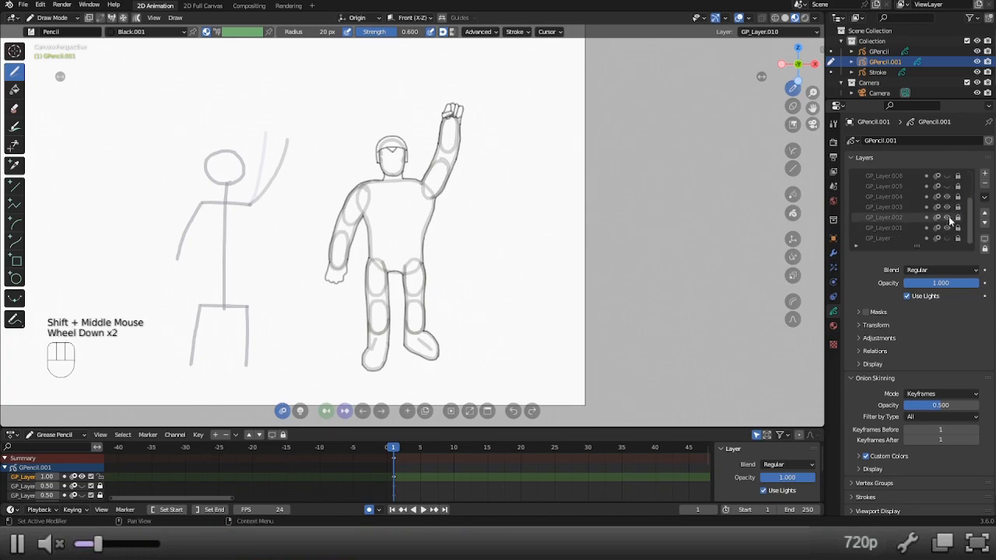
pyautogui.moveTo(947, 194)
pyautogui.mouseDown()
pyautogui.moveTo(948, 225)
pyautogui.moveTo(964, 150)
pyautogui.mouseUp()
pyautogui.scroll(-3, 948, 226)
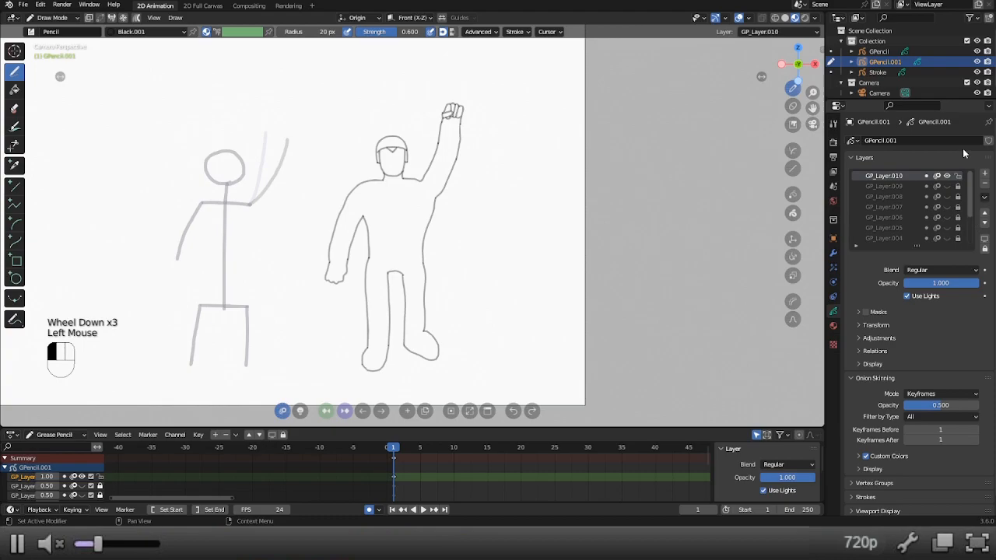
# Go to frame 2 and duplicate the character outline's keyframe there.
pyautogui.scroll(2, 370, 283)
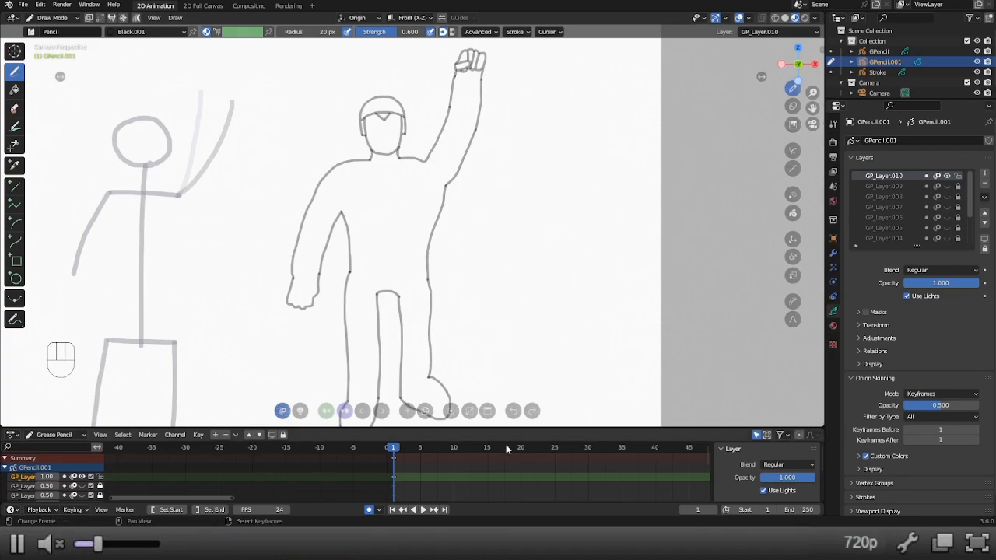
pyautogui.click(381, 411)
pyautogui.keyDown('shift'); pyautogui.moveTo(448, 107); pyautogui.dragTo(444, 165, button='middle'); pyautogui.keyUp('shift')
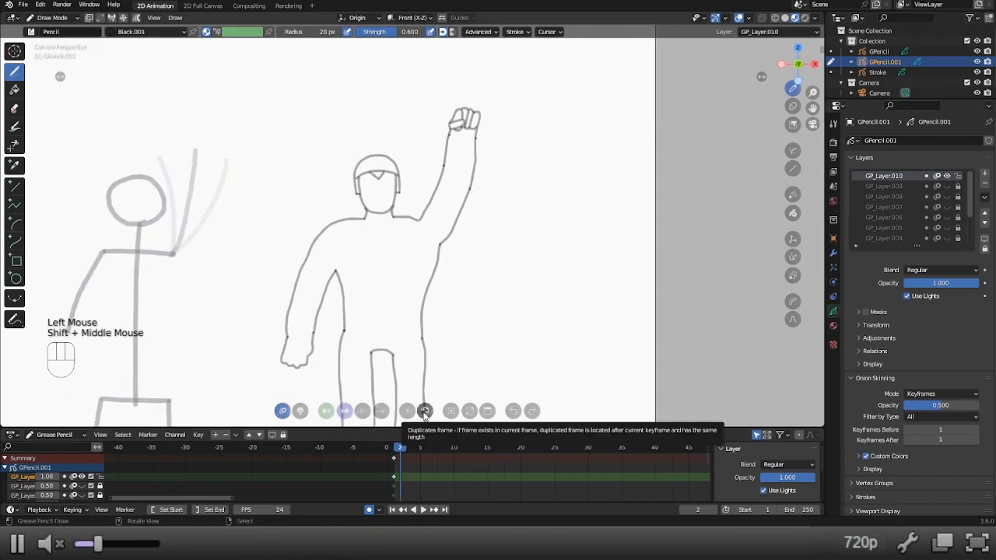
pyautogui.click(425, 411)
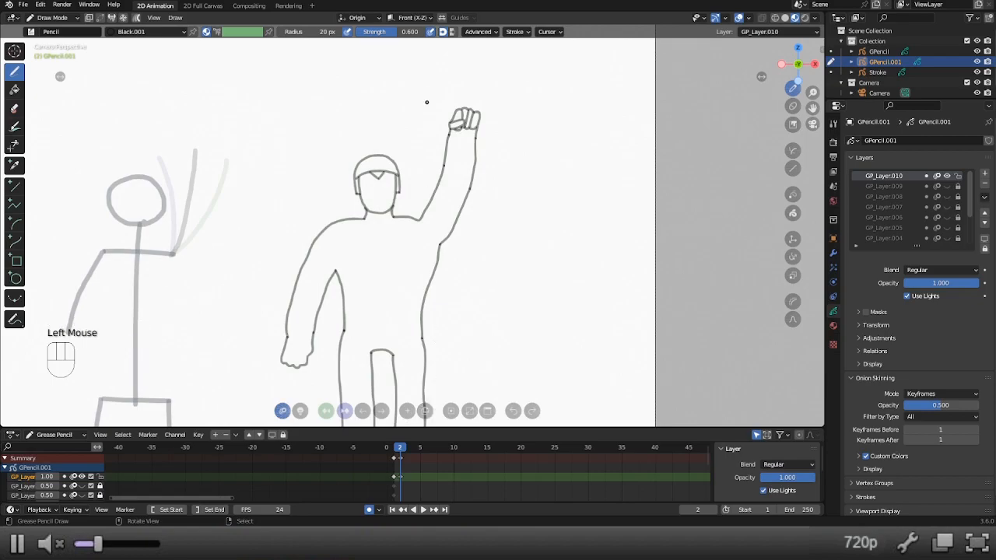
# On frame 2, delete the forearm, upper arm and adjoining shoulder strokes of the raised arm, keeping the fist.
pyautogui.scroll(3, 428, 133)
pyautogui.keyDown('shift'); pyautogui.moveTo(465, 85); pyautogui.dragTo(454, 159, button='middle'); pyautogui.keyUp('shift')
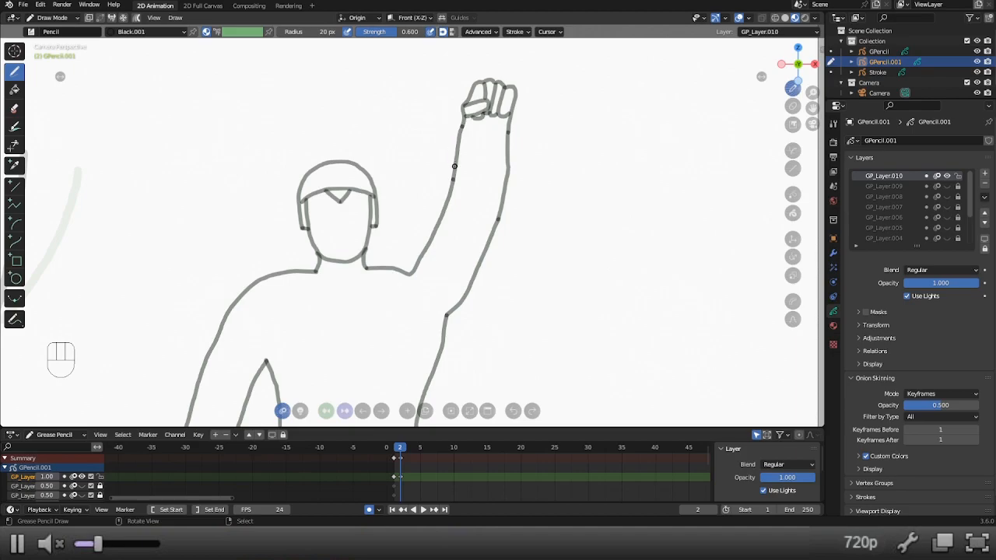
pyautogui.press('x')
pyautogui.press('x')
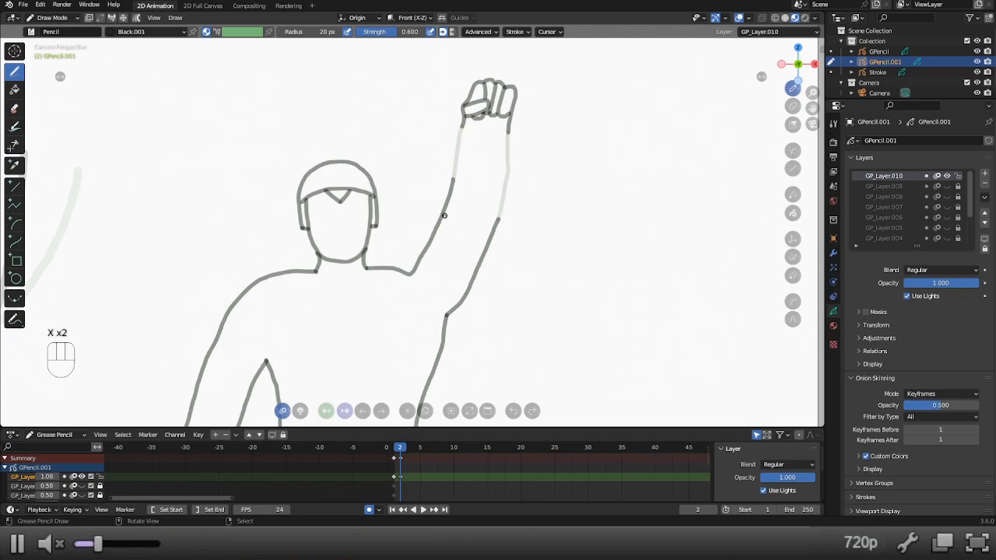
pyautogui.press('x')
pyautogui.press('x')
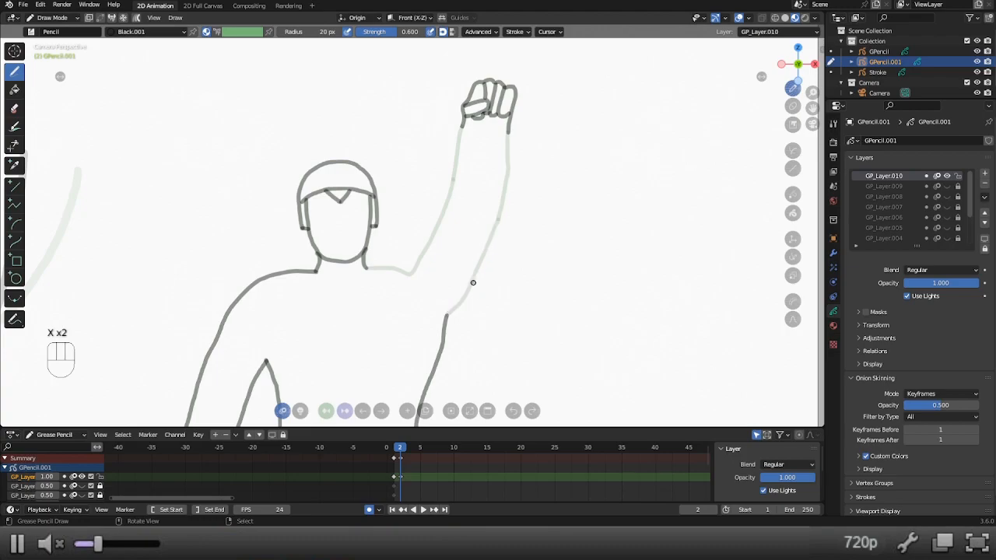
# Redraw the raised arm almost upright on frame 2, with a centre guide line, an inner edge and an outer edge.
pyautogui.scroll(-2, 434, 281)
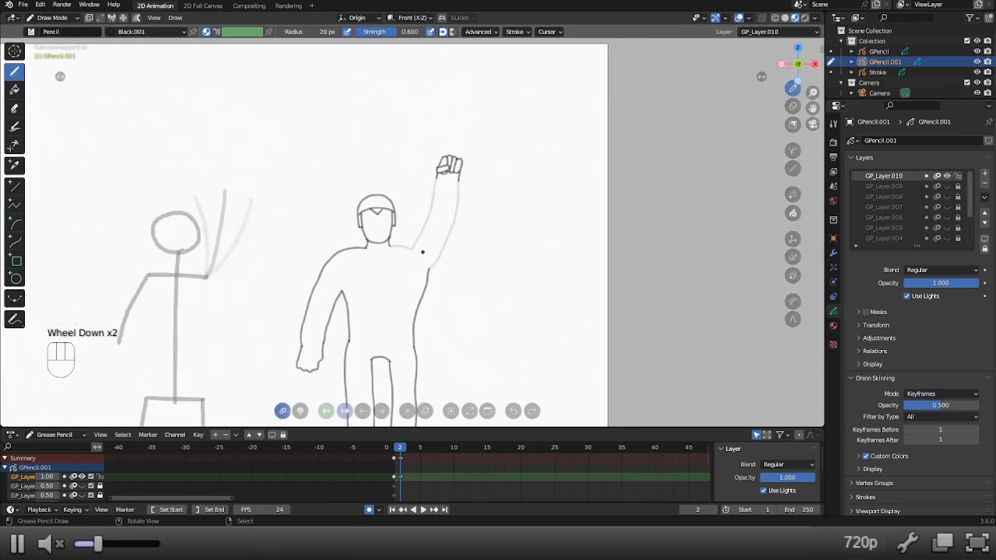
pyautogui.moveTo(421, 256); pyautogui.dragTo(424, 164)
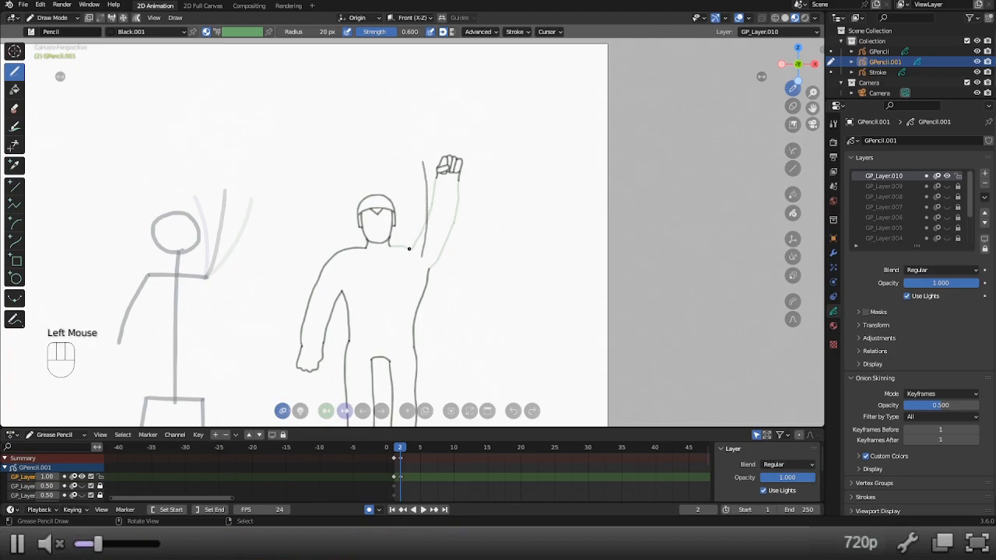
pyautogui.moveTo(411, 249); pyautogui.dragTo(411, 166)
pyautogui.moveTo(428, 269); pyautogui.dragTo(438, 173)
pyautogui.hotkey('ctrl', 'z')
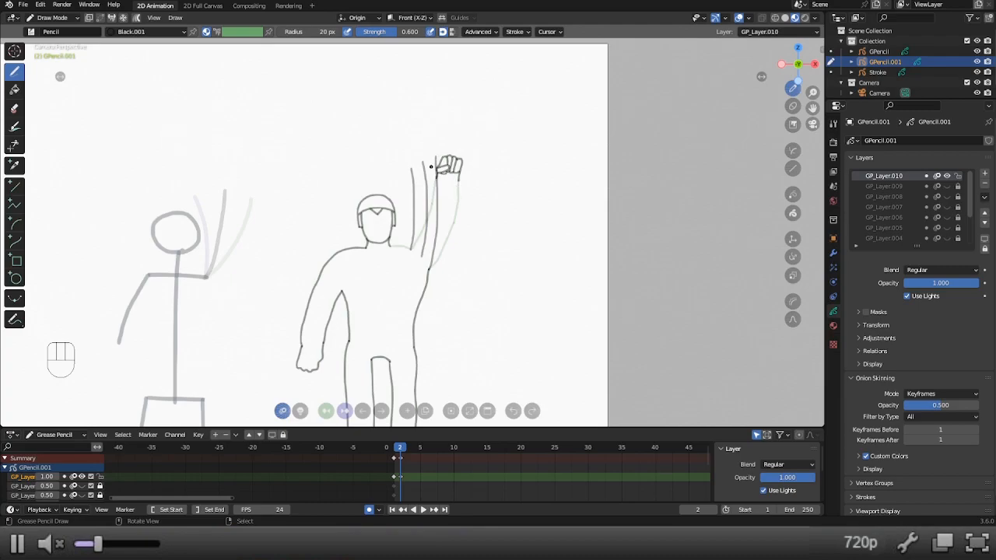
pyautogui.hotkey('ctrl', 'z')
pyautogui.moveTo(429, 270); pyautogui.dragTo(439, 214)
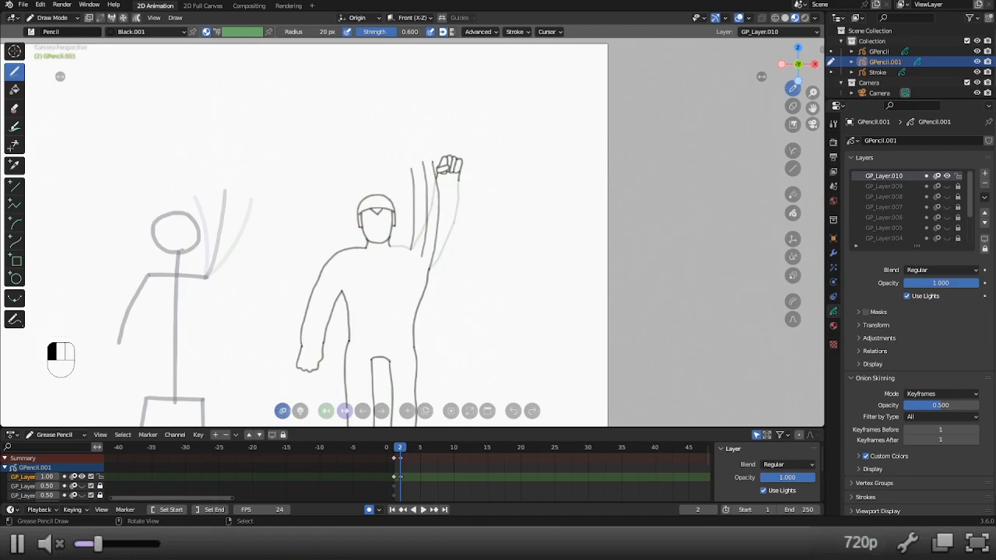
# Select the fist strokes on frame 2, then move and rotate them onto the end of the upright arm.
pyautogui.hotkey('alt', '7')
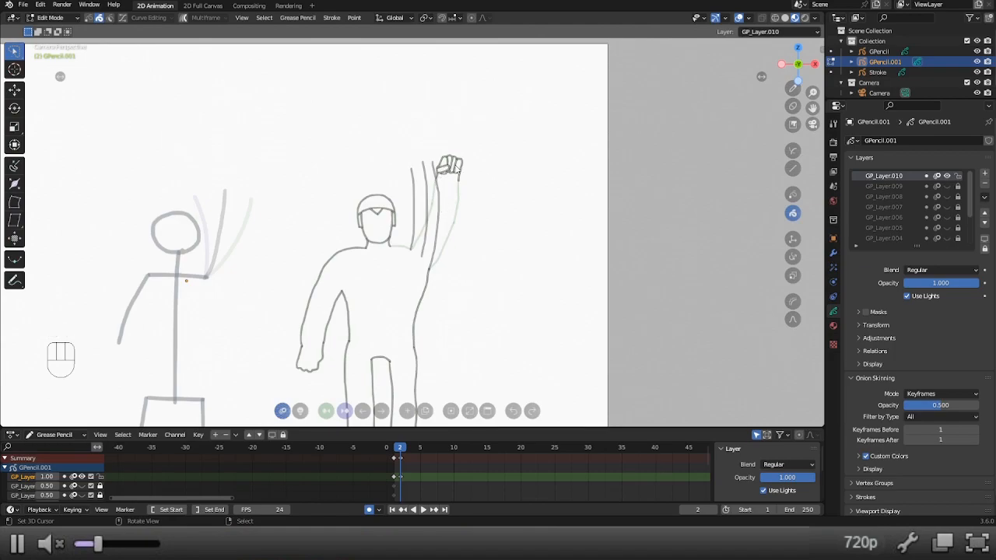
pyautogui.scroll(3, 454, 212)
pyautogui.keyDown('shift'); pyautogui.moveTo(527, 187); pyautogui.dragTo(508, 262, button='middle'); pyautogui.keyUp('shift')
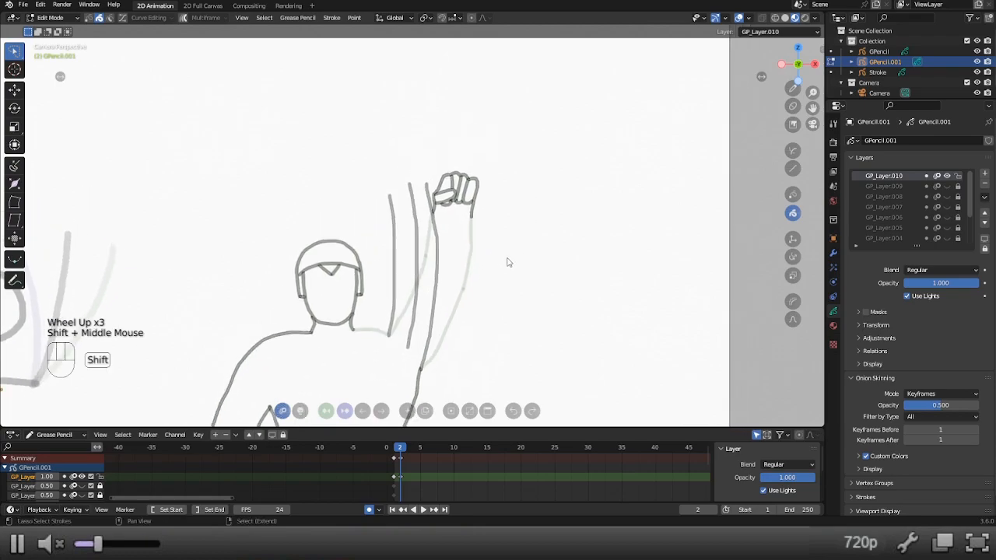
pyautogui.hotkey('alt', '7')
pyautogui.press('c')
pyautogui.moveTo(476, 187)
pyautogui.mouseDown()
pyautogui.moveTo(465, 188)
pyautogui.moveTo(470, 211)
pyautogui.mouseUp()
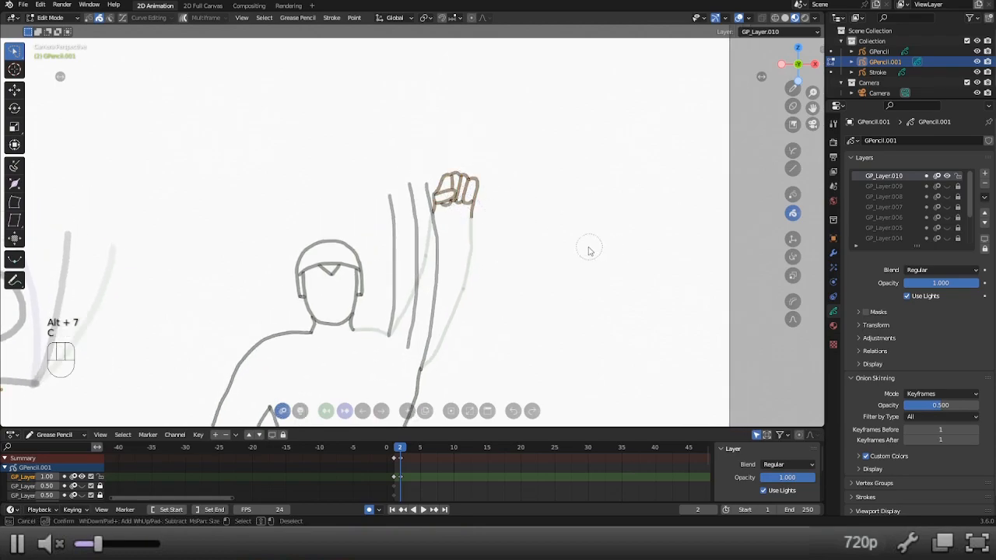
pyautogui.press('Escape')
pyautogui.press('g')
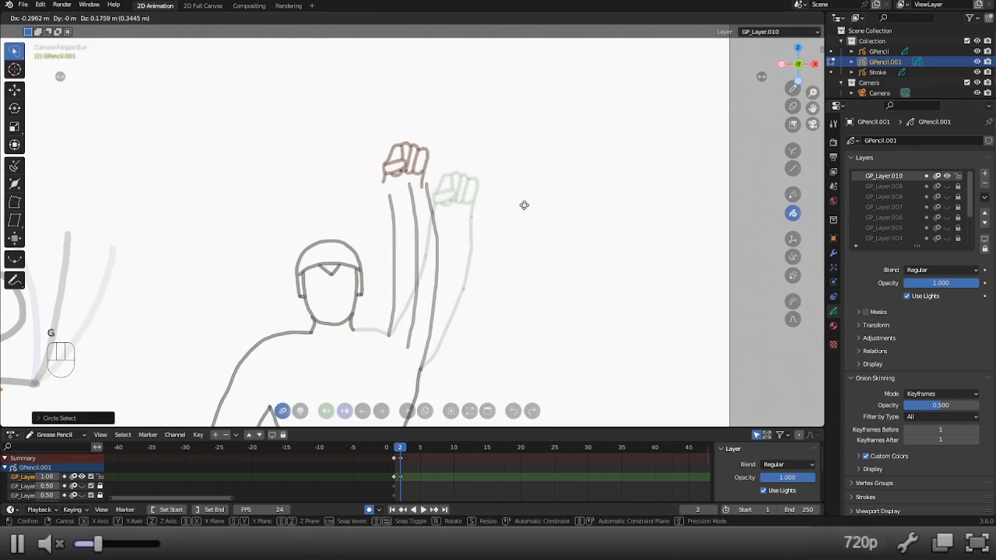
pyautogui.press('r')
pyautogui.press('g')
pyautogui.click(511, 175)
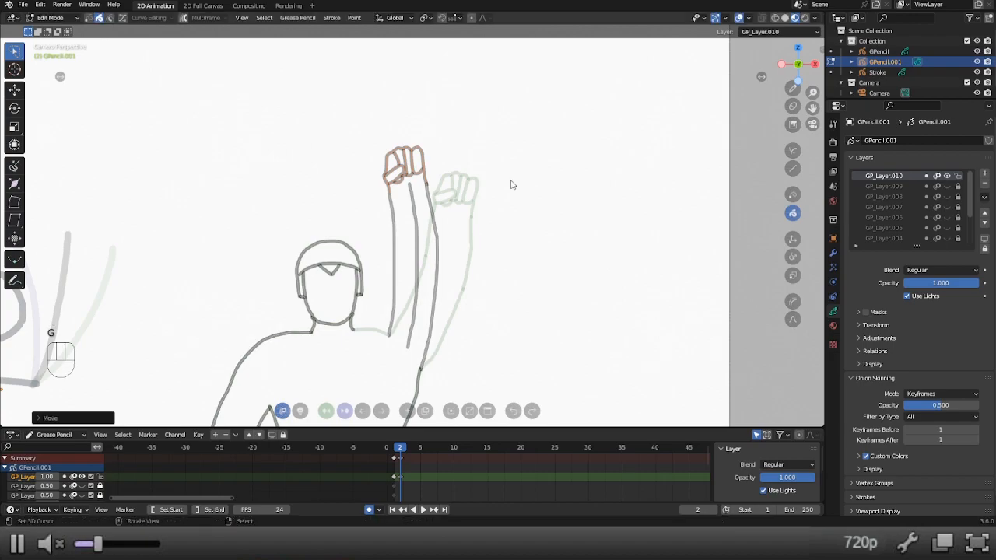
# Delete the arm's centre guide line on frame 2 and redraw the shoulder line from the neck to the arm.
pyautogui.hotkey('alt', '1')
pyautogui.press('x')
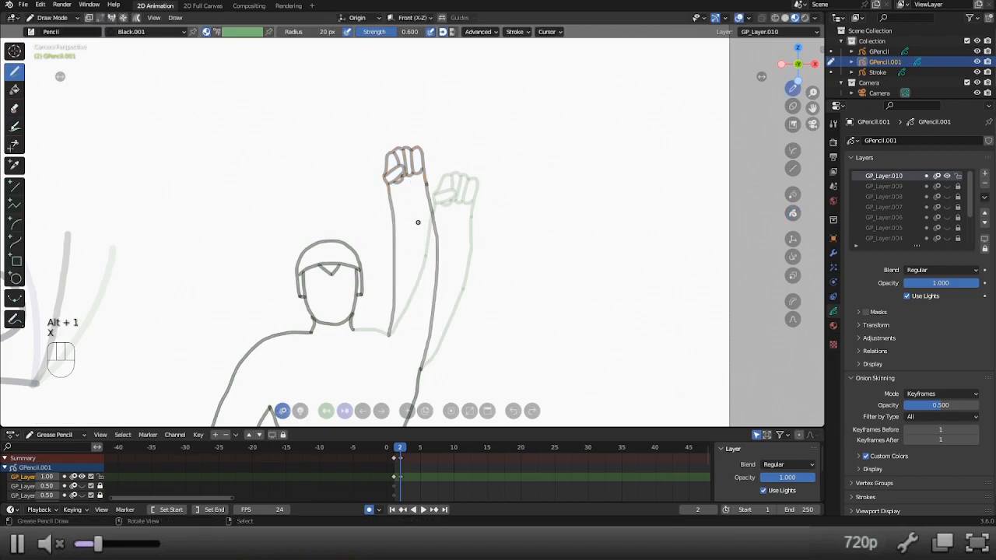
pyautogui.scroll(-2, 423, 289)
pyautogui.keyDown('shift'); pyautogui.moveTo(367, 308); pyautogui.dragTo(379, 295, button='middle'); pyautogui.keyUp('shift')
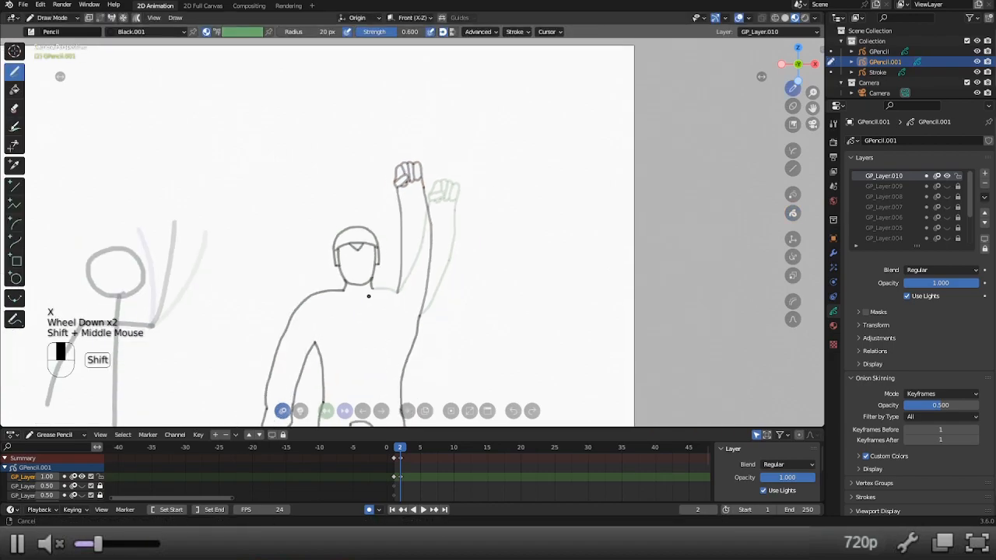
pyautogui.scroll(2, 362, 261)
pyautogui.click(364, 262)
pyautogui.hotkey('ctrl', 'z')
pyautogui.click(364, 263)
pyautogui.moveTo(366, 263); pyautogui.dragTo(377, 262)
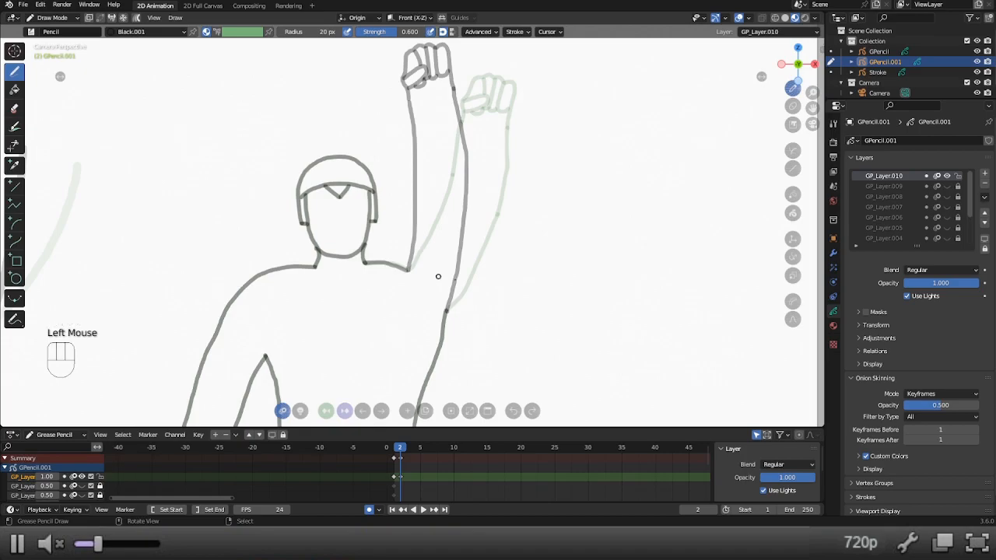
# Duplicate the drawing to frame 3 and delete both side strokes of its raised arm.
pyautogui.scroll(-2, 541, 312)
pyautogui.click(425, 411)
pyautogui.click(425, 411)
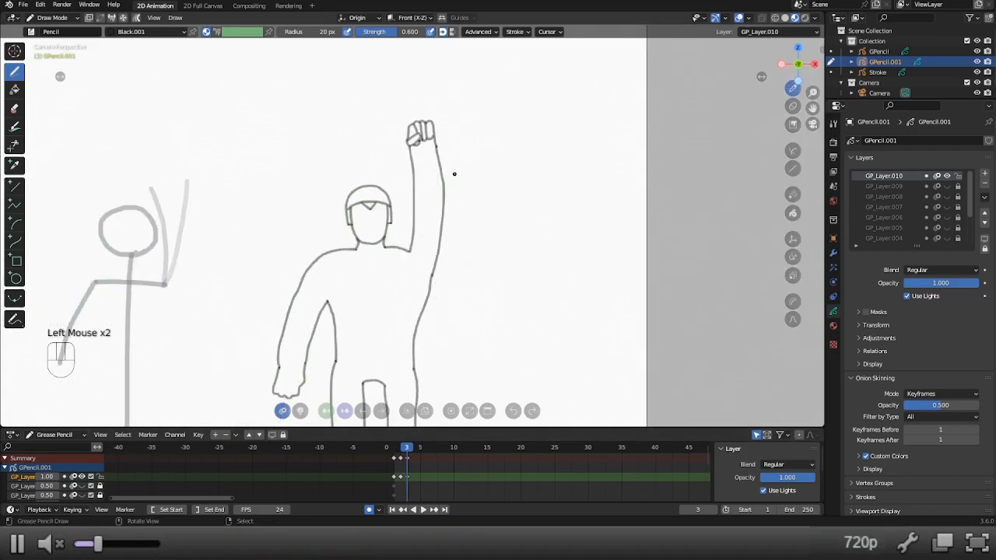
pyautogui.press('x')
pyautogui.press('x')
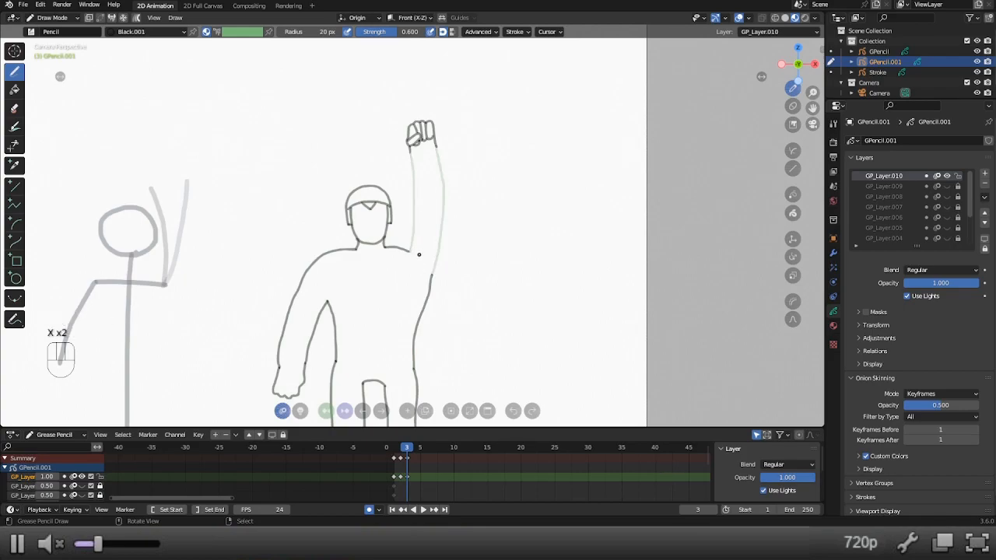
# Draw the frame 3 arm curving over towards the head, with a centre guide line and both outer edges.
pyautogui.moveTo(421, 257); pyautogui.dragTo(415, 187)
pyautogui.hotkey('ctrl', 'z')
pyautogui.moveTo(421, 259); pyautogui.dragTo(398, 155)
pyautogui.hotkey('ctrl', 'z')
pyautogui.moveTo(423, 255); pyautogui.dragTo(385, 145)
pyautogui.moveTo(409, 251); pyautogui.dragTo(376, 148)
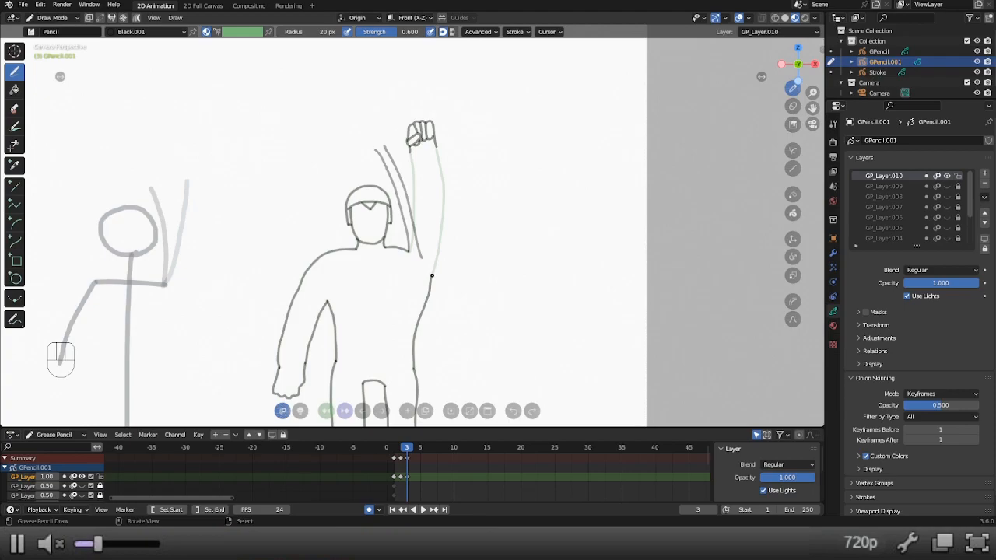
pyautogui.moveTo(432, 275)
pyautogui.mouseDown()
pyautogui.moveTo(426, 189)
pyautogui.moveTo(399, 137)
pyautogui.mouseUp()
pyautogui.hotkey('ctrl', 'z')
# Move and rotate the fist on frame 3 to fit the end of the inward-leaning arm.
pyautogui.hotkey('alt', '7')
pyautogui.press('g')
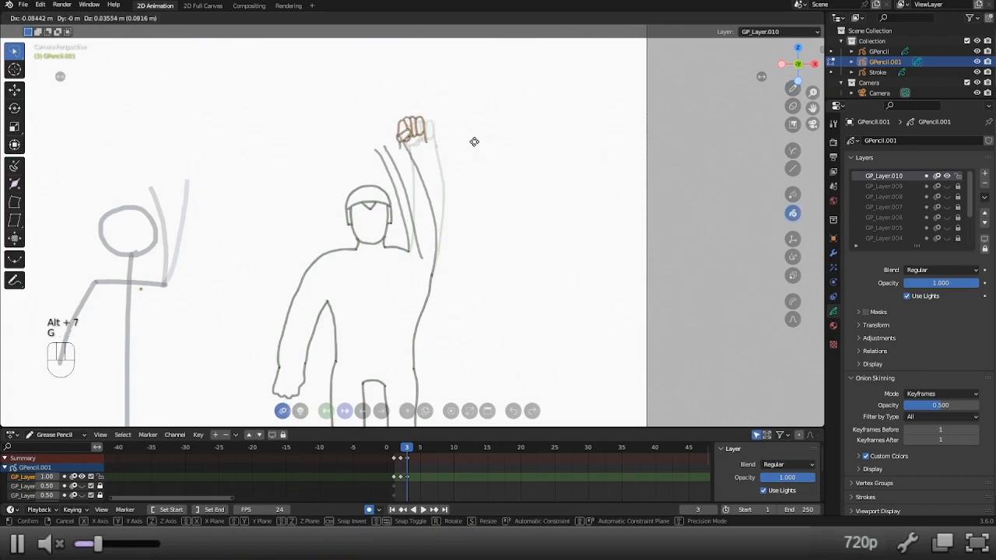
pyautogui.click(457, 141)
pyautogui.press('r')
pyautogui.click(456, 130)
pyautogui.press('g')
pyautogui.click(451, 123)
pyautogui.press('r')
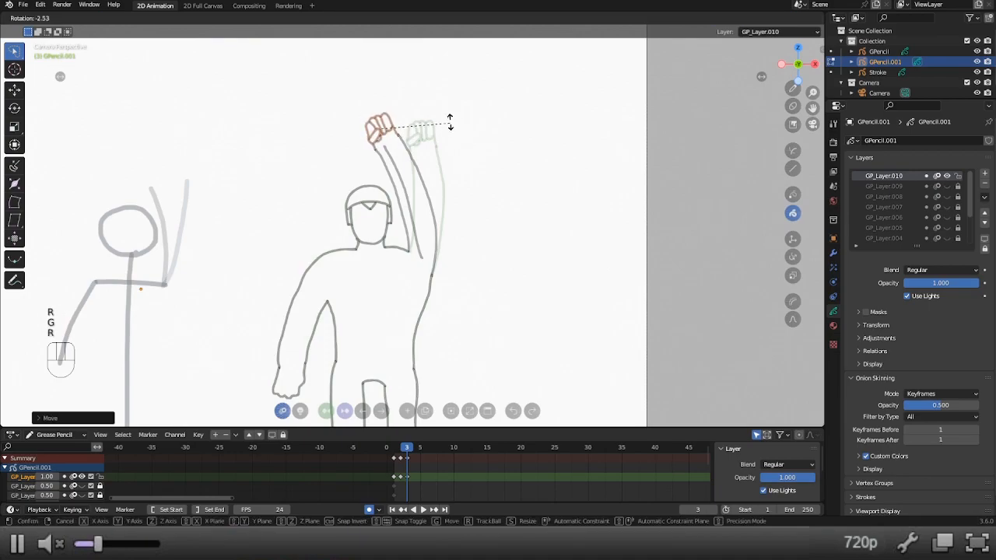
pyautogui.click(448, 122)
pyautogui.press('g')
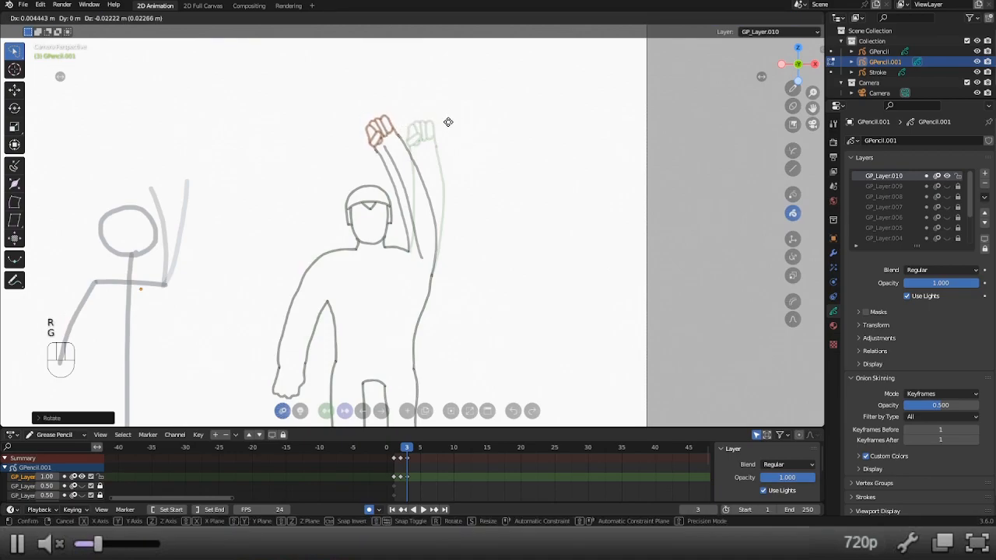
pyautogui.click(448, 123)
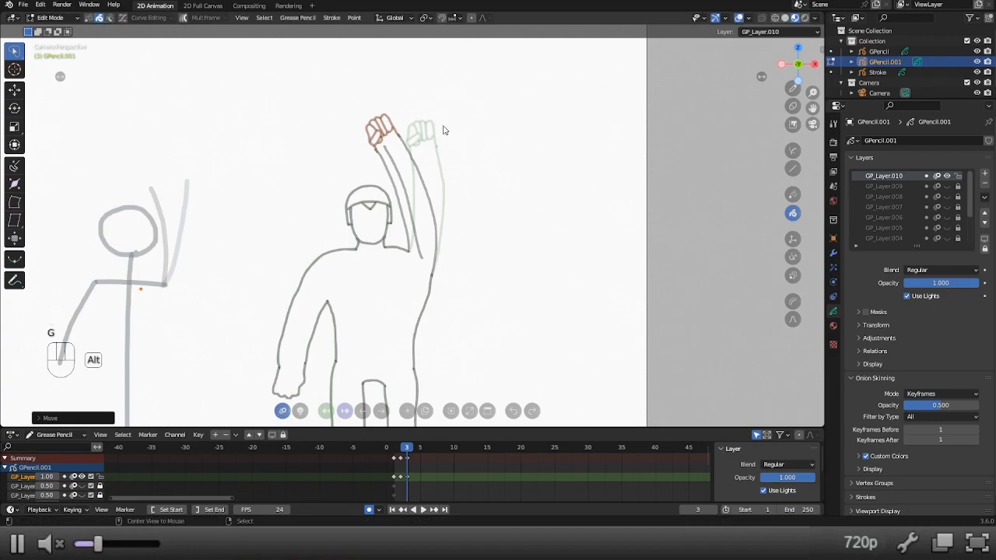
# Return to drawing and delete the guide line inside the arm on frame 3.
pyautogui.hotkey('alt', '1')
pyautogui.hotkey('shift', 'w')
pyautogui.hotkey('shift', 'w')
pyautogui.hotkey('shift', 'w')
pyautogui.keyDown('shift'); pyautogui.click(373, 162); pyautogui.keyUp('shift')
pyautogui.hotkey('shift', 'w')
pyautogui.hotkey('shift', 'w')
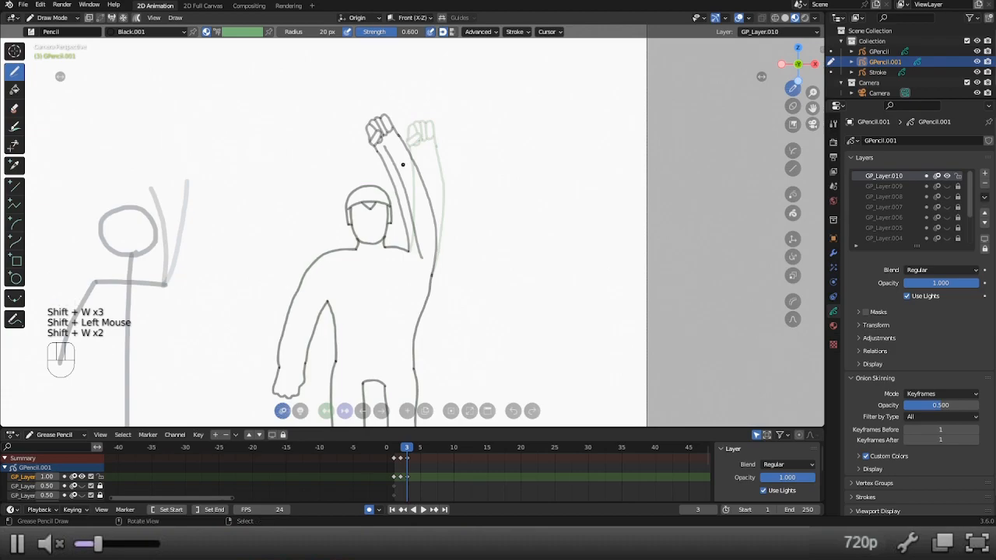
pyautogui.press('x')
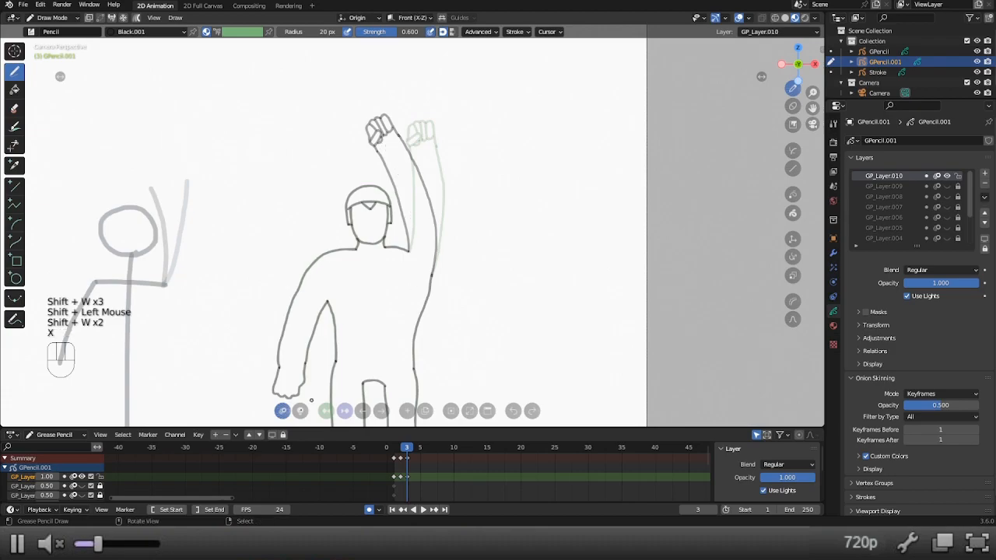
# Duplicate the frame 2 keyframe to frame 4 and the frame 1 keyframe to frame 5, and scrub through the wave.
pyautogui.rightClick(402, 461)
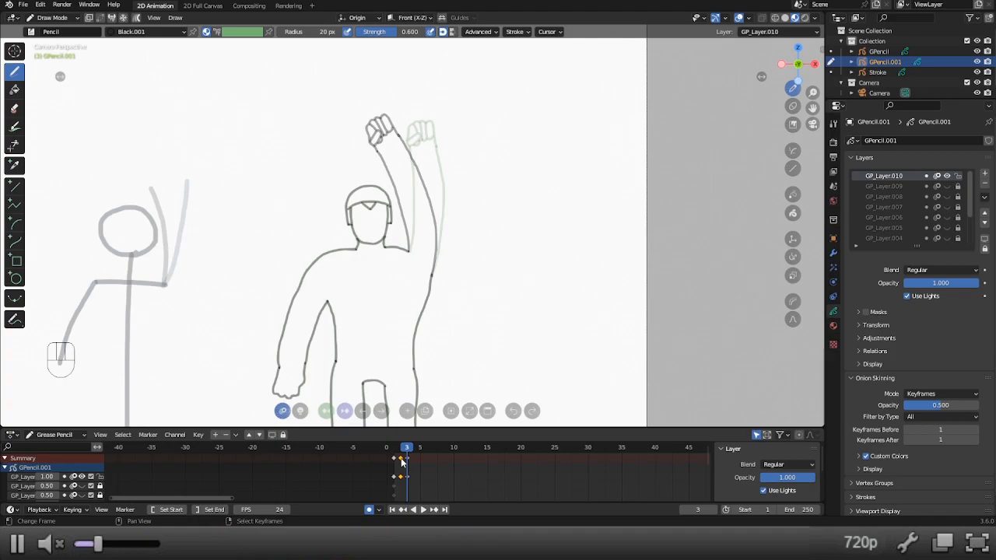
pyautogui.hotkey('shift', 'd')
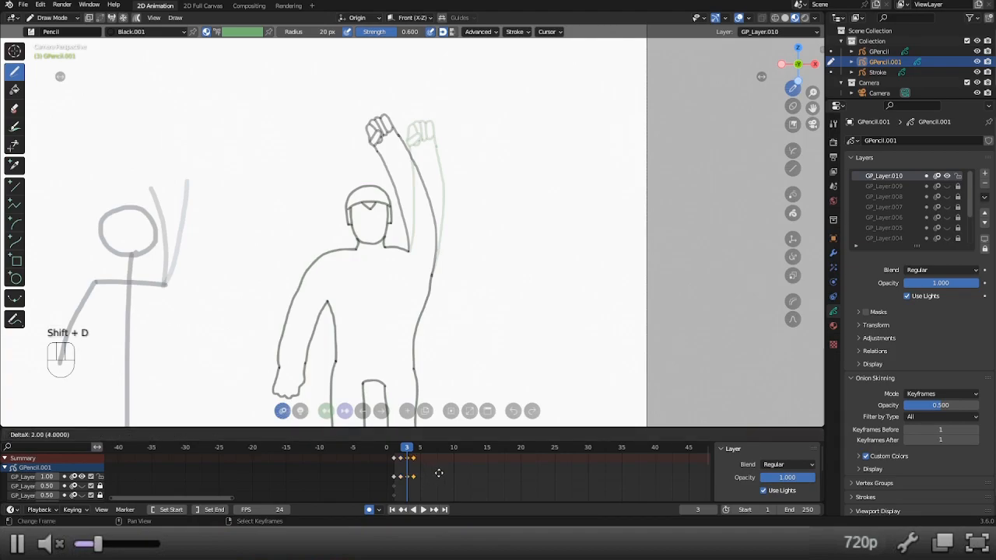
pyautogui.click(414, 478)
pyautogui.rightClick(414, 478)
pyautogui.hotkey('shift', 'd')
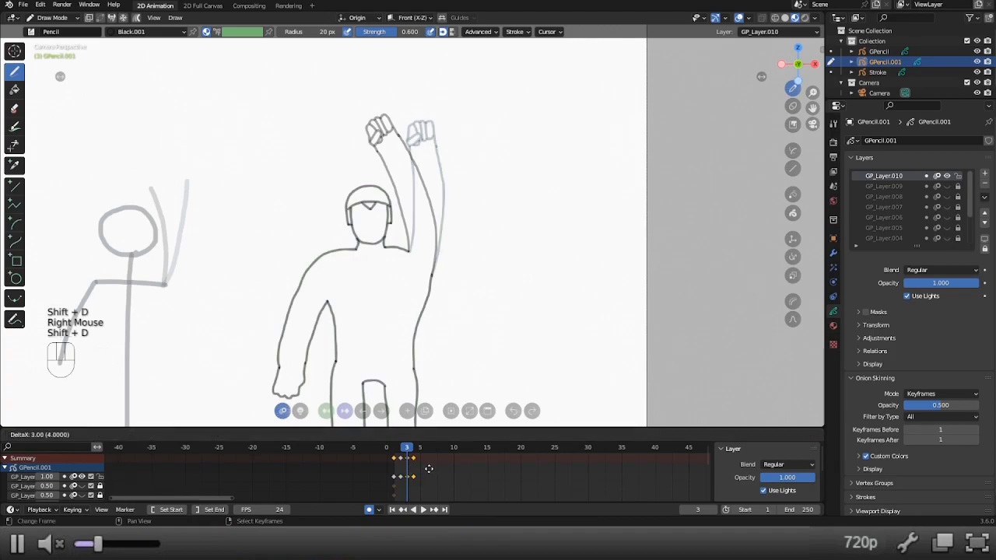
pyautogui.click(434, 470)
pyautogui.moveTo(395, 451); pyautogui.dragTo(420, 451)
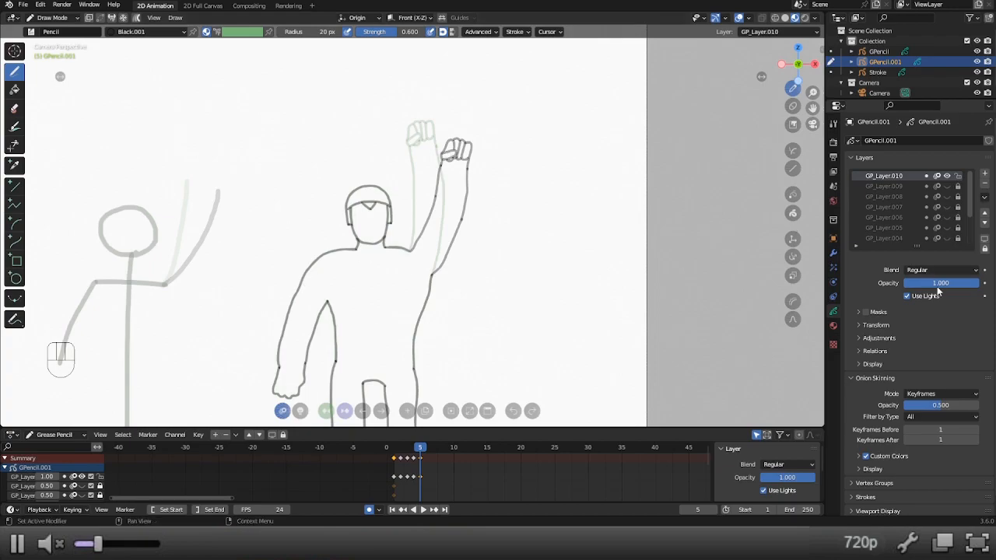
# Add an Offset modifier to GPencil.001 and limit its influence to layer GP_Layer.010.
pyautogui.click(834, 253)
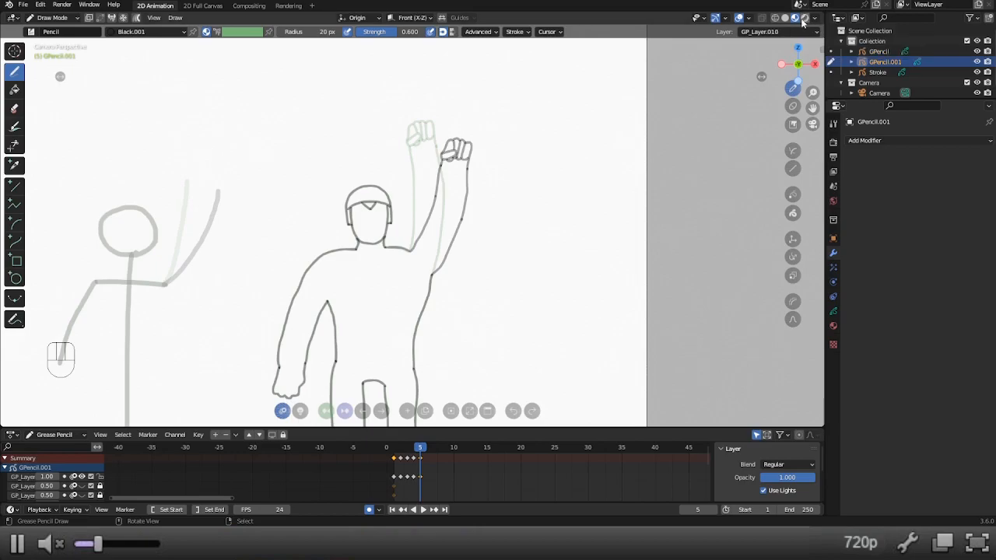
pyautogui.click(927, 141)
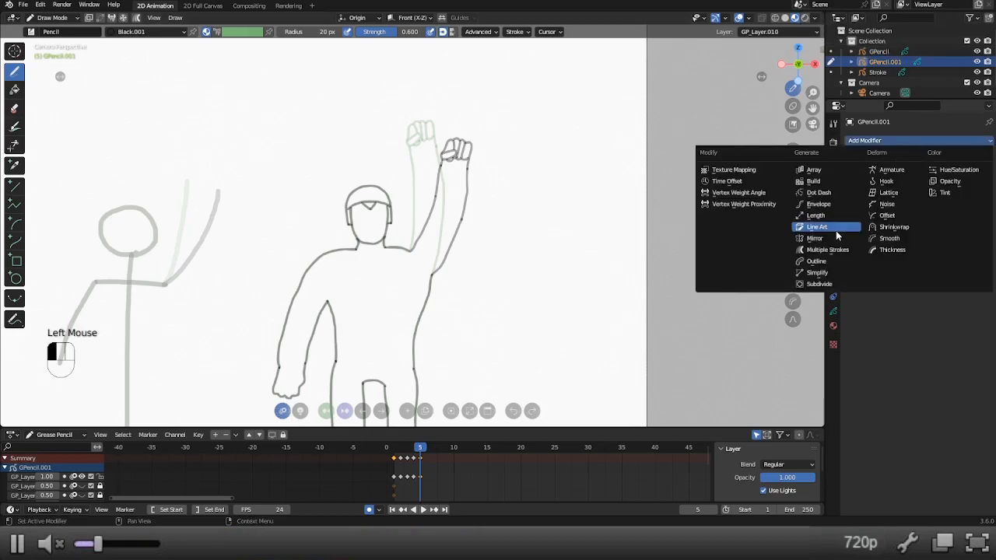
pyautogui.click(891, 215)
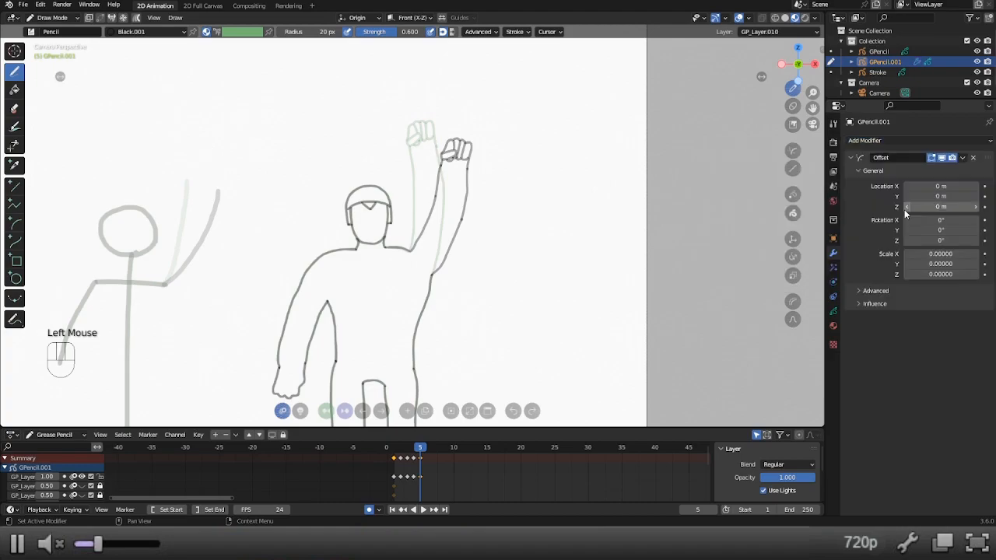
pyautogui.click(870, 305)
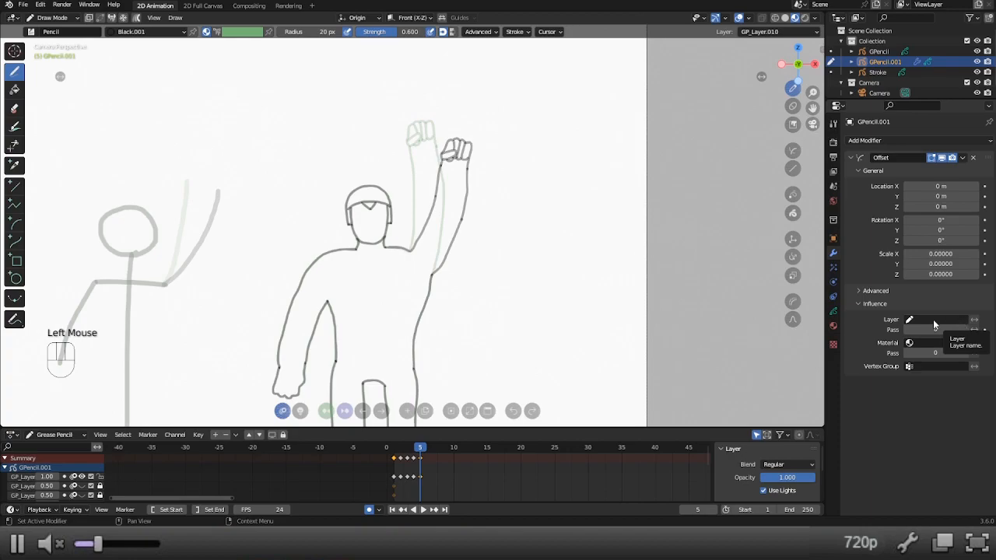
pyautogui.click(906, 321)
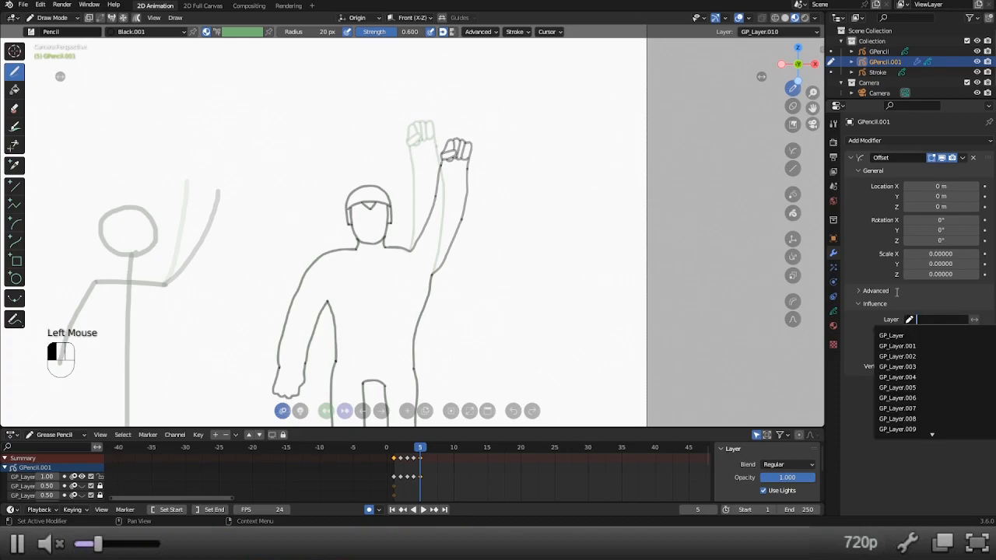
pyautogui.click(863, 330)
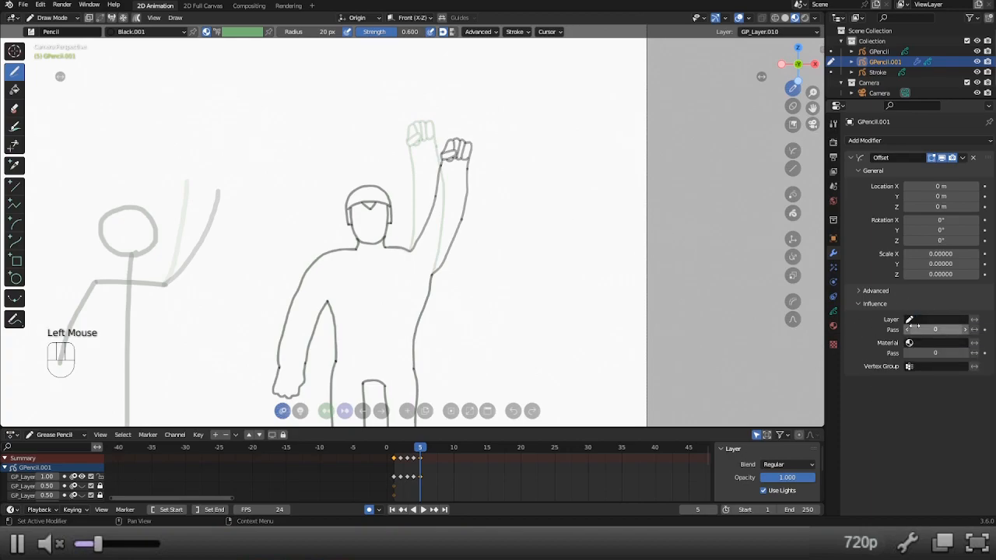
pyautogui.click(919, 326)
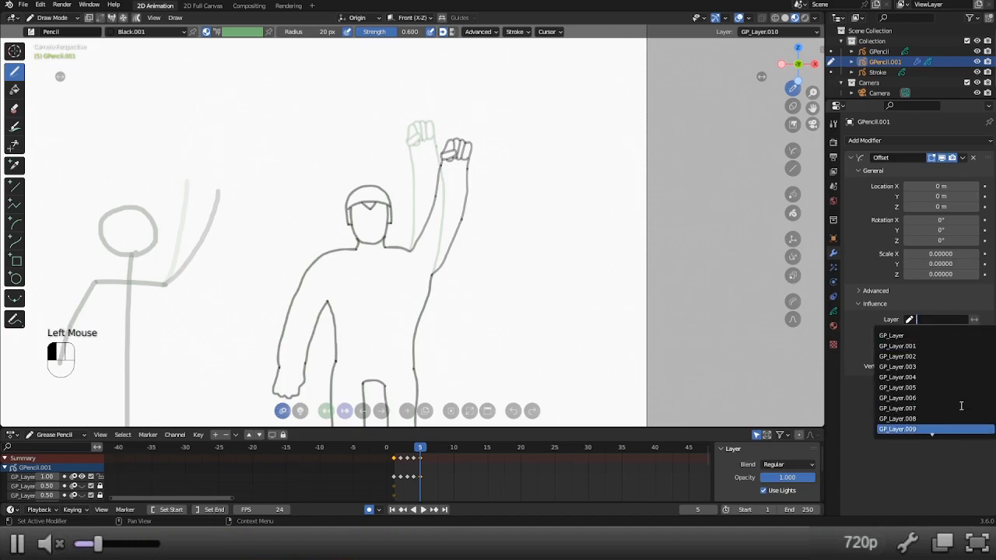
pyautogui.click(952, 429)
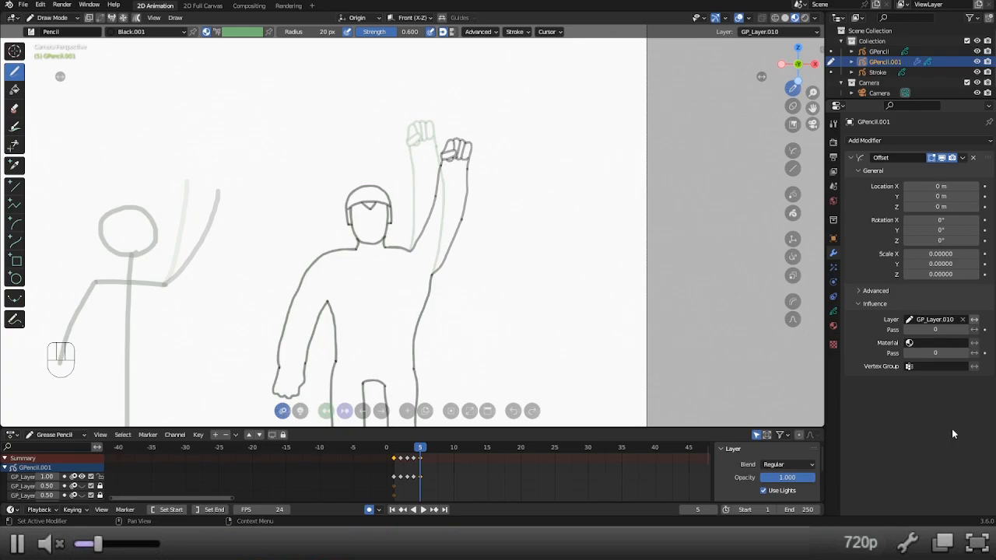
# Replace the Offset modifier with a Time Offset modifier whose influence is limited to layer GP_Layer.010.
pyautogui.click(862, 305)
pyautogui.click(862, 306)
pyautogui.click(861, 305)
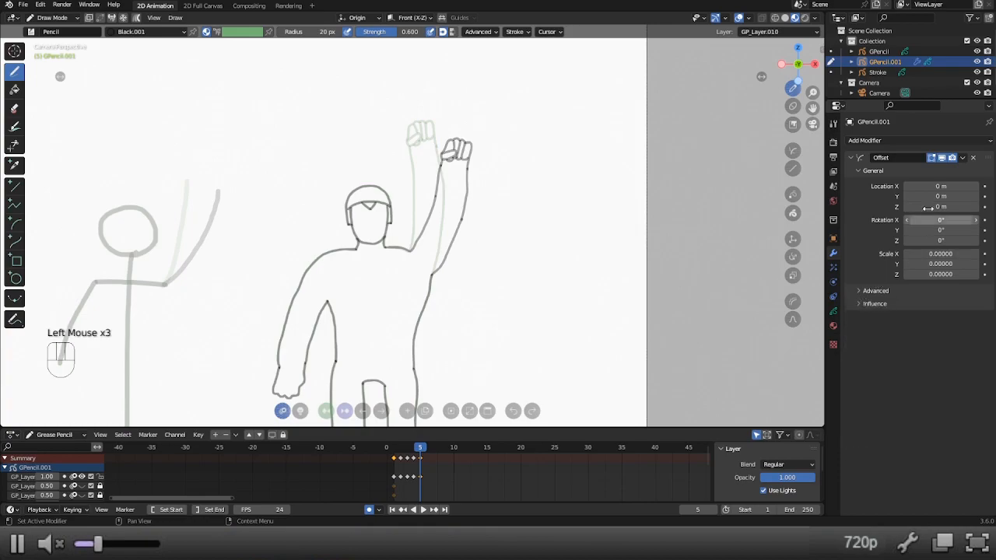
pyautogui.click(973, 157)
pyautogui.click(913, 140)
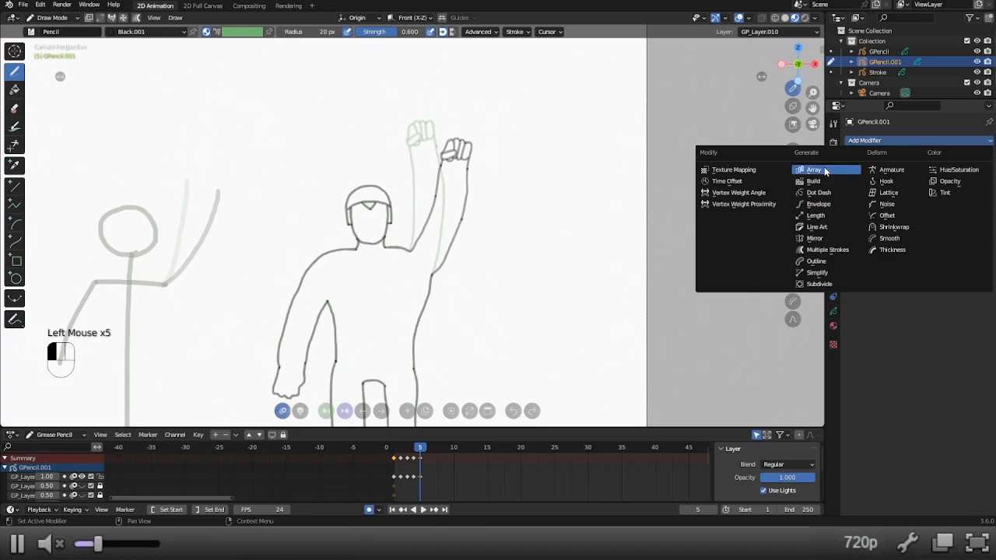
pyautogui.click(736, 181)
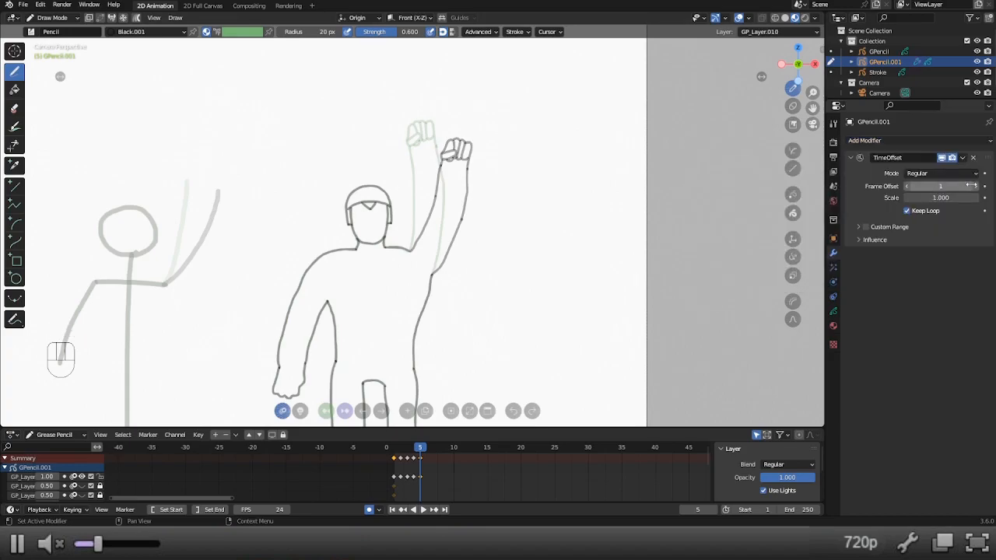
pyautogui.click(903, 237)
pyautogui.click(930, 255)
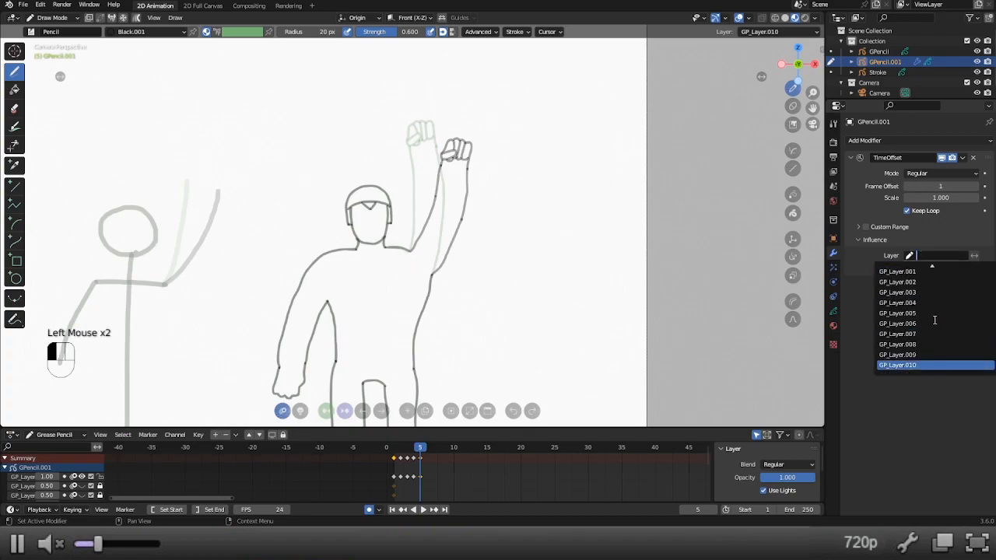
pyautogui.click(917, 364)
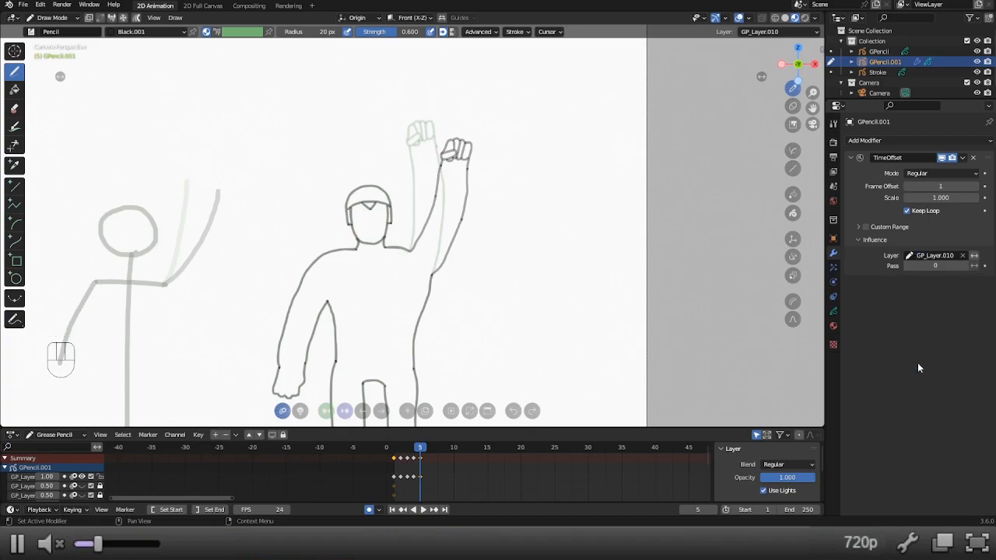
# Set the Time Offset modifier's frame offset to 0 and enable a custom range ending at frame 5.
pyautogui.click(907, 188)
pyautogui.click(861, 226)
pyautogui.click(865, 226)
pyautogui.click(864, 227)
pyautogui.click(865, 226)
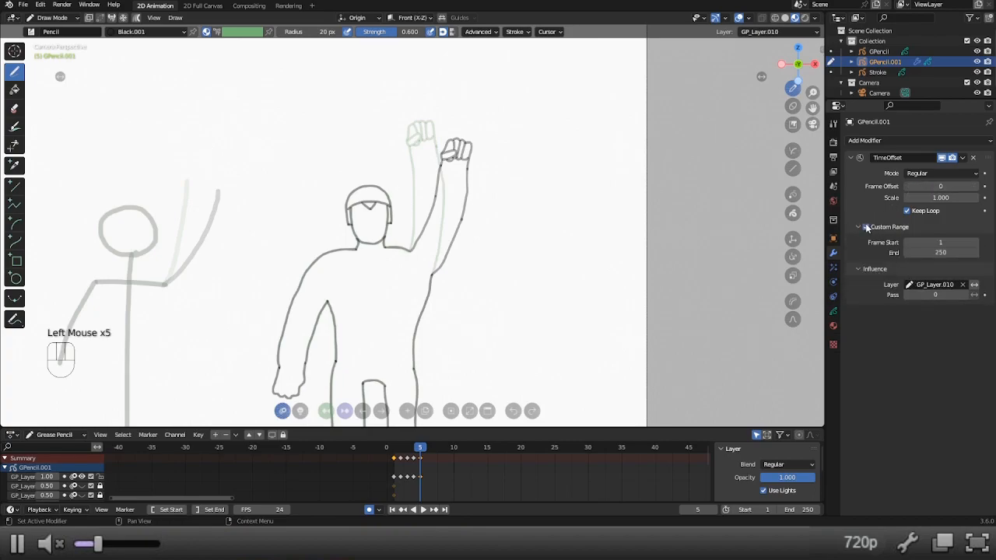
pyautogui.click(940, 252)
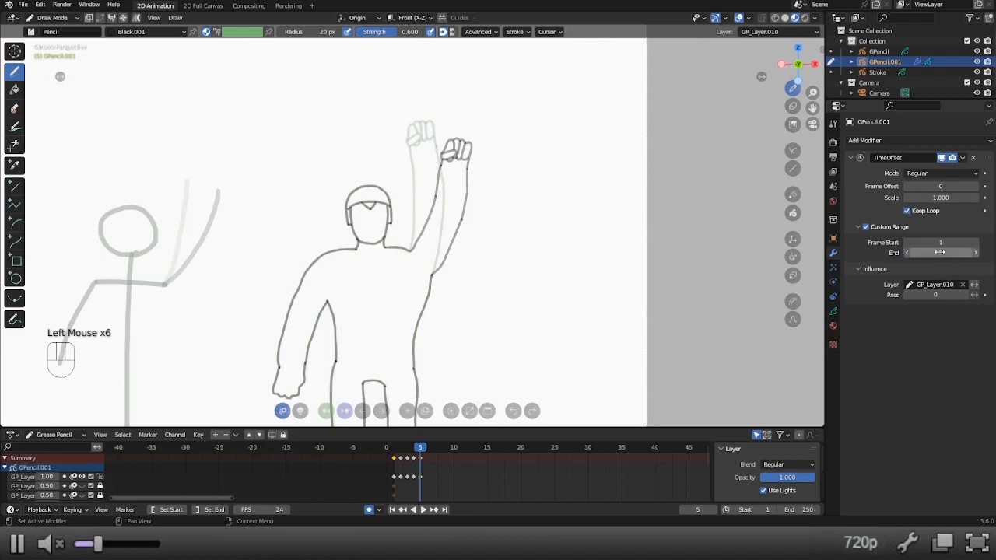
pyautogui.click(860, 227)
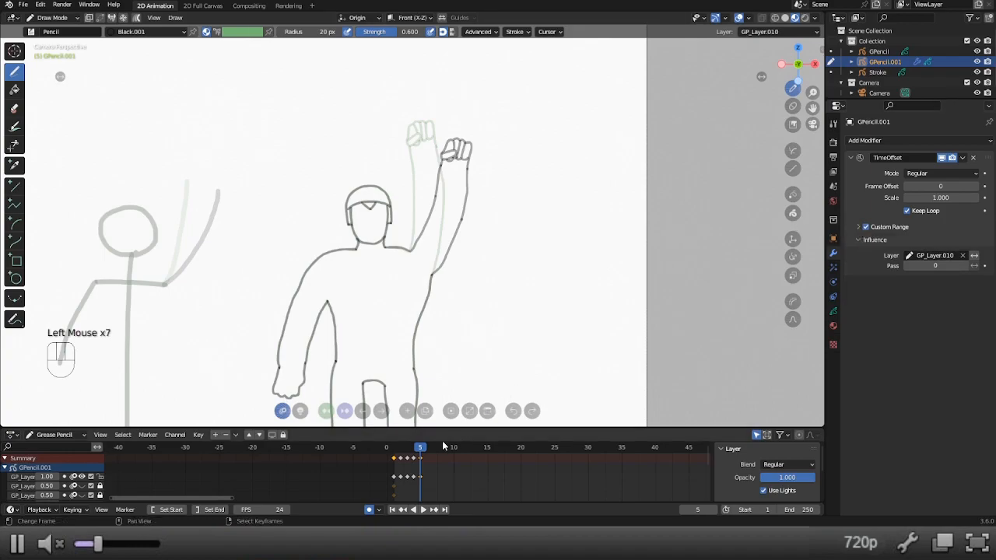
# Scrub and play the animation to review the repeating wave, and return to frame 1.
pyautogui.moveTo(425, 450)
pyautogui.mouseDown()
pyautogui.moveTo(393, 451)
pyautogui.moveTo(668, 459)
pyautogui.mouseUp()
pyautogui.click(403, 455)
pyautogui.click(422, 510)
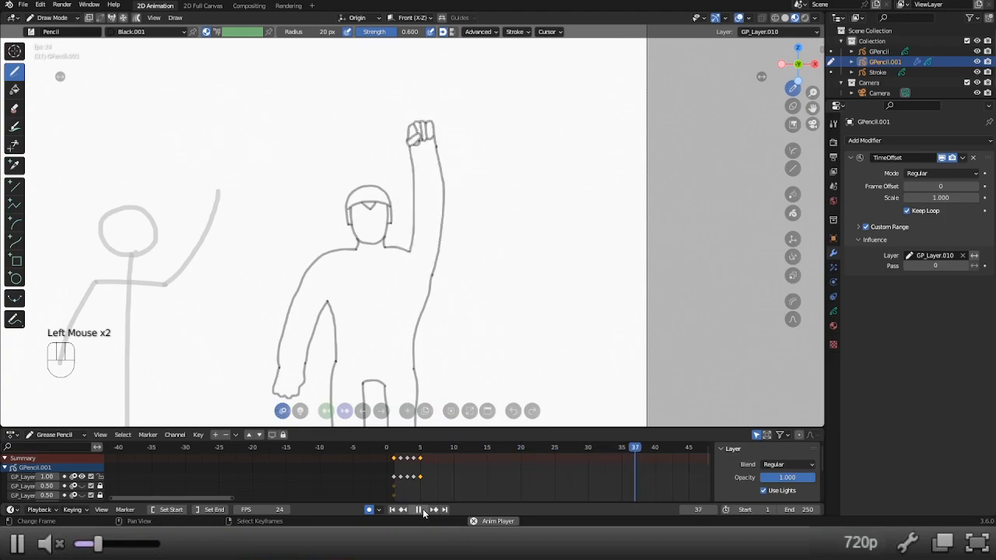
pyautogui.click(422, 511)
pyautogui.click(394, 450)
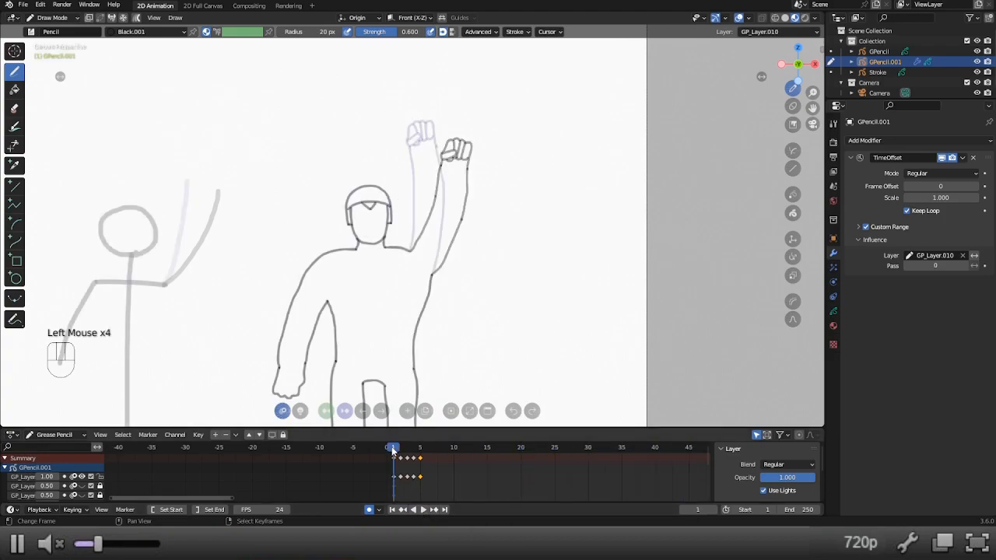
# Set the Time Offset scale to 2, preview the wave at that speed, and return to frame 1.
pyautogui.click(917, 200)
pyautogui.write('2')
pyautogui.press('Return')
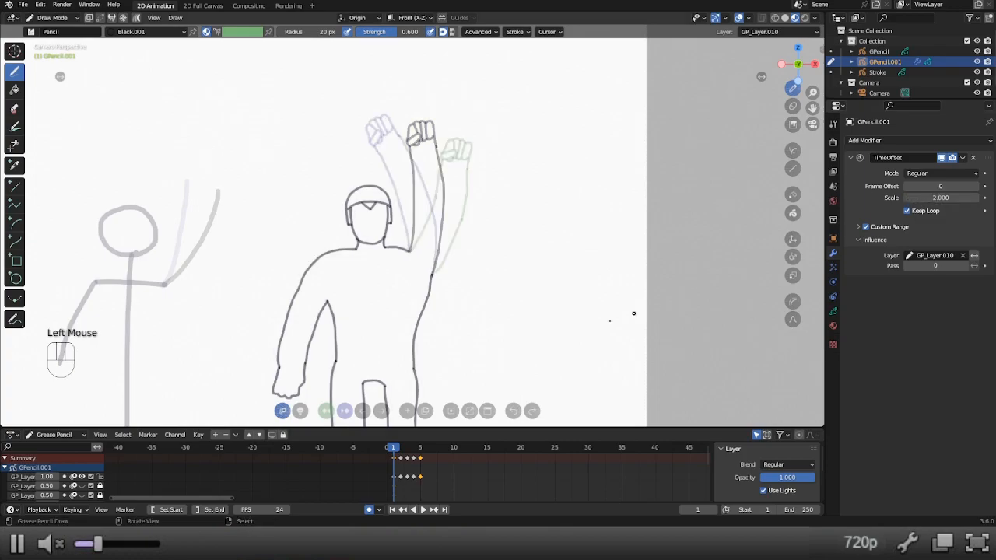
pyautogui.click(421, 510)
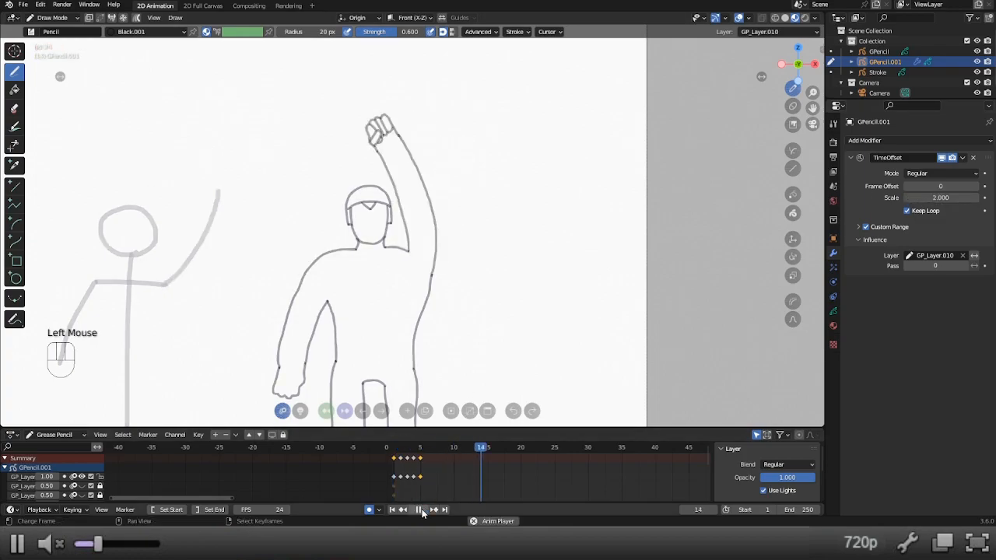
pyautogui.click(419, 510)
pyautogui.click(394, 449)
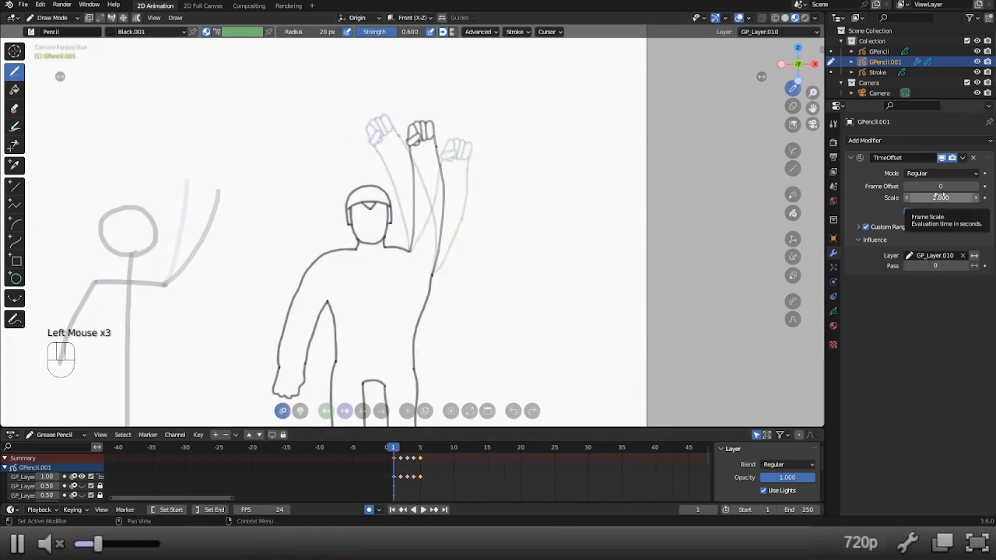
# Set the Time Offset scale to 0.5, play back the slower wave, and return to frame 1.
pyautogui.click(907, 197)
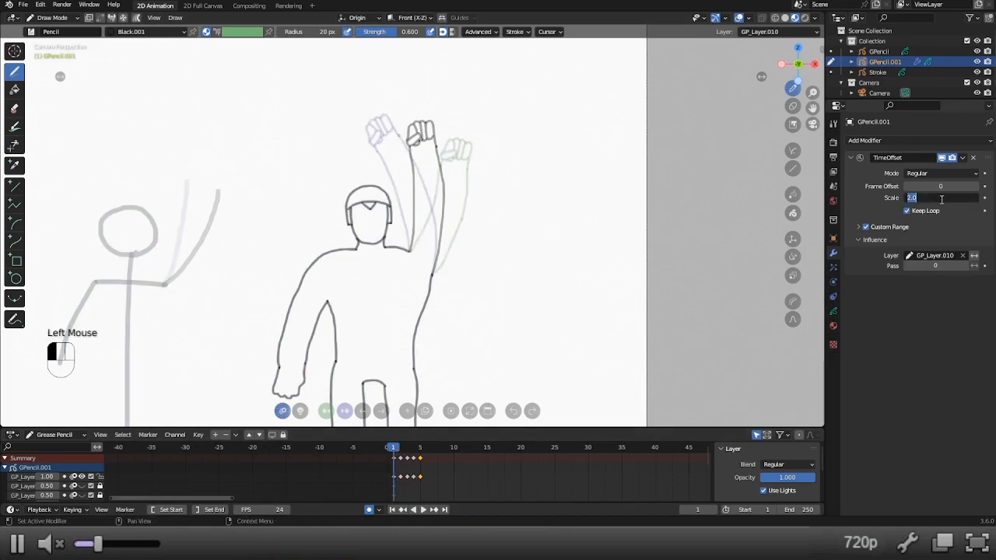
pyautogui.click(422, 510)
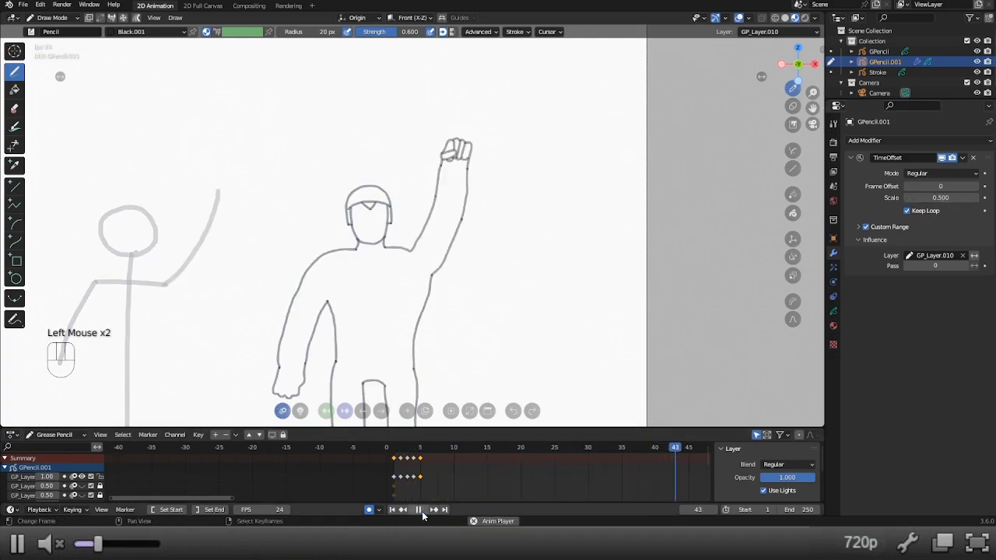
pyautogui.click(422, 511)
pyautogui.click(396, 452)
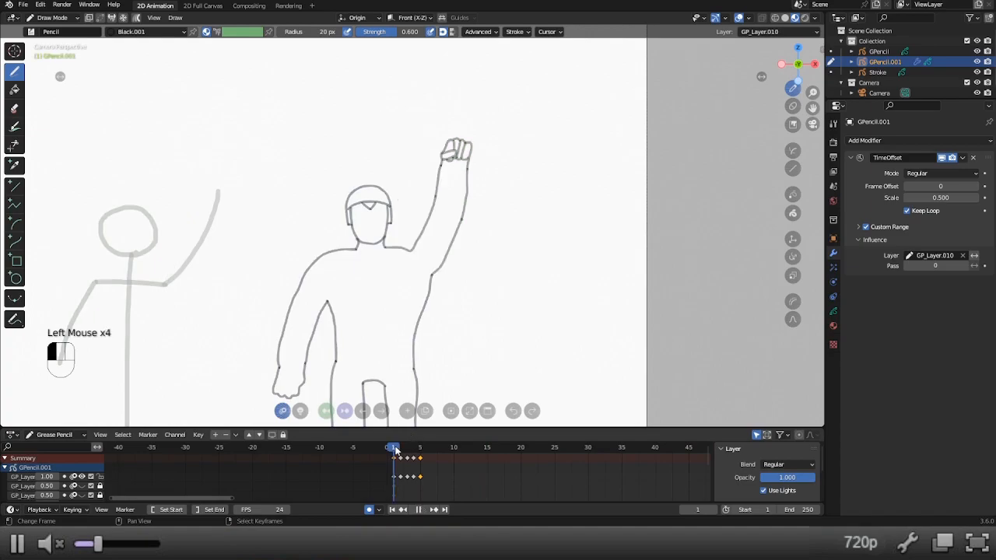
# Set the Time Offset custom range end to frame 4, play back the loop, and return to frame 1.
pyautogui.click(857, 227)
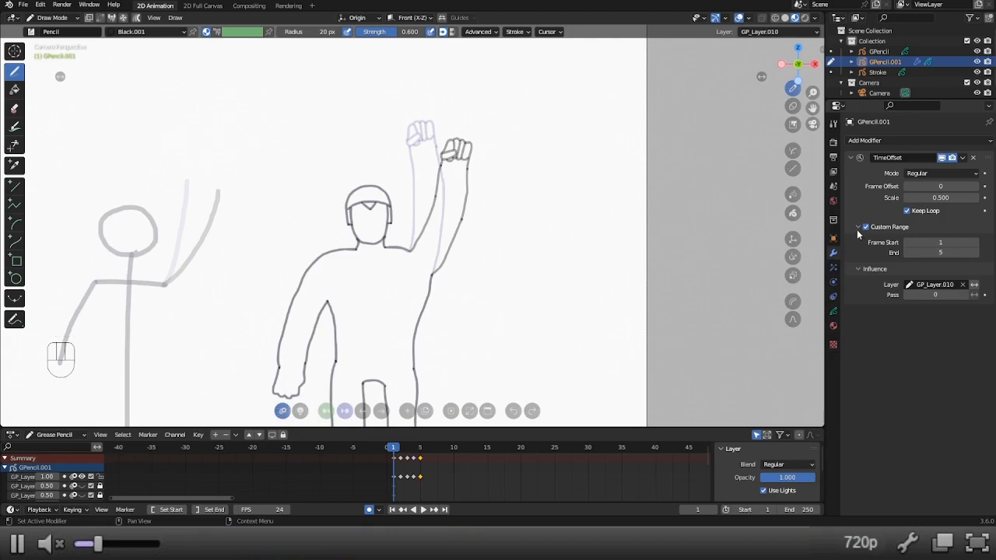
pyautogui.click(944, 252)
pyautogui.write('4')
pyautogui.press('Return')
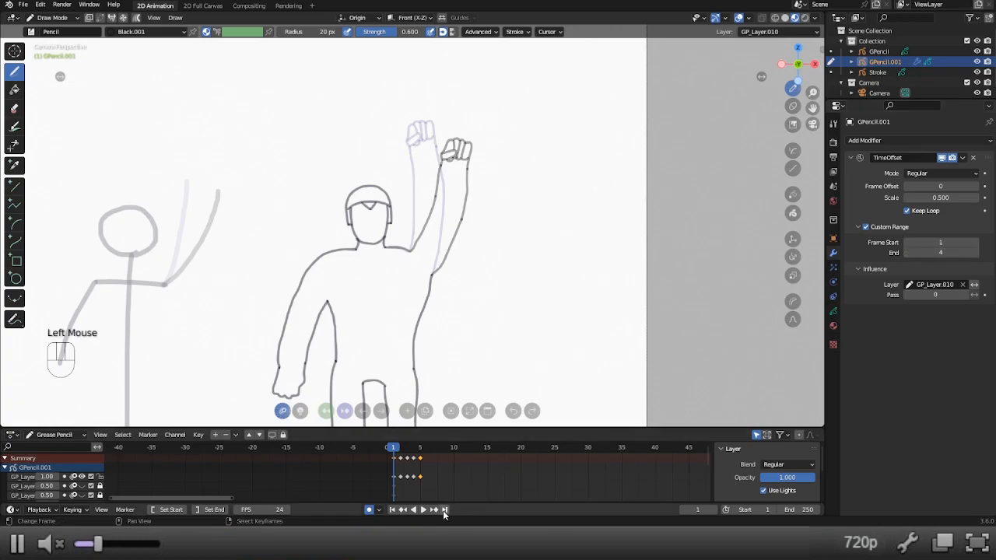
pyautogui.click(423, 510)
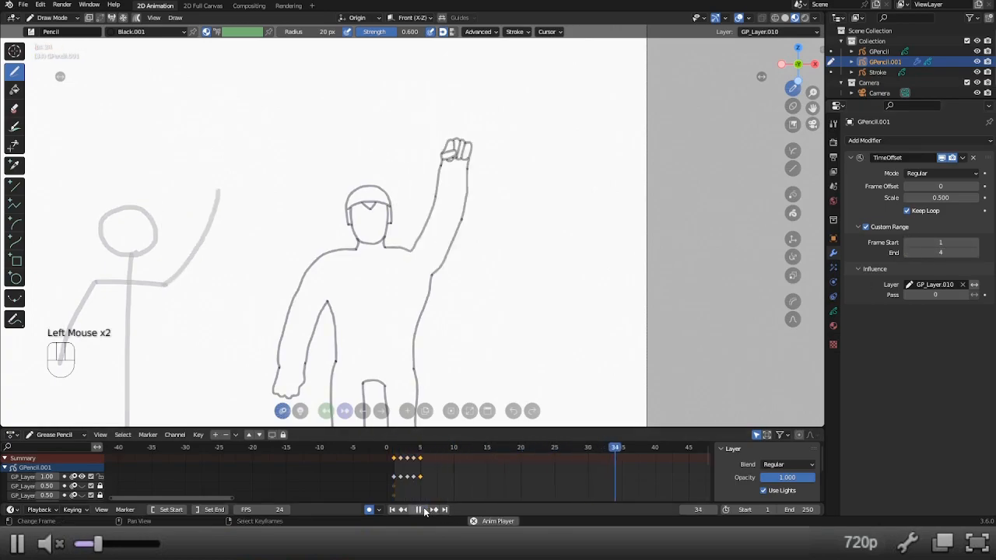
pyautogui.click(420, 510)
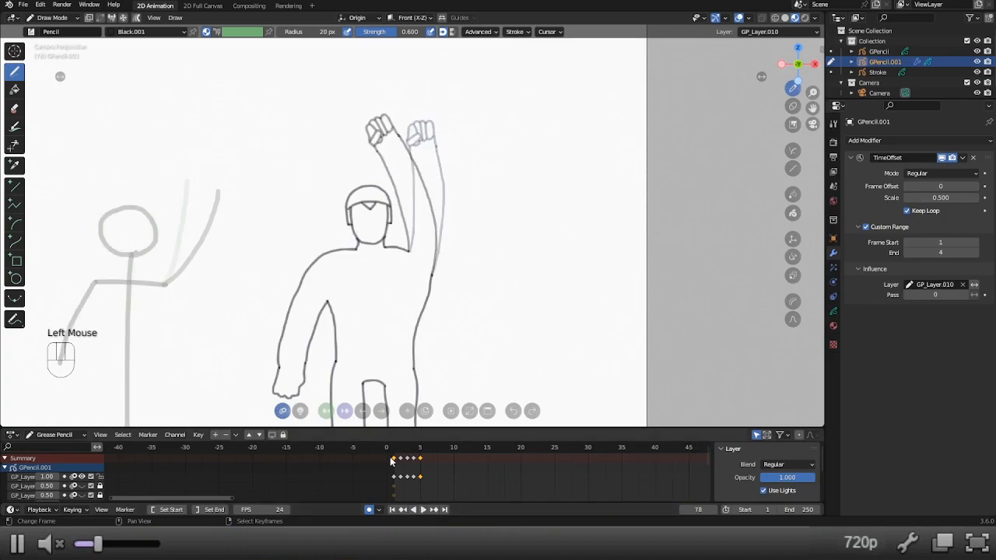
pyautogui.click(424, 510)
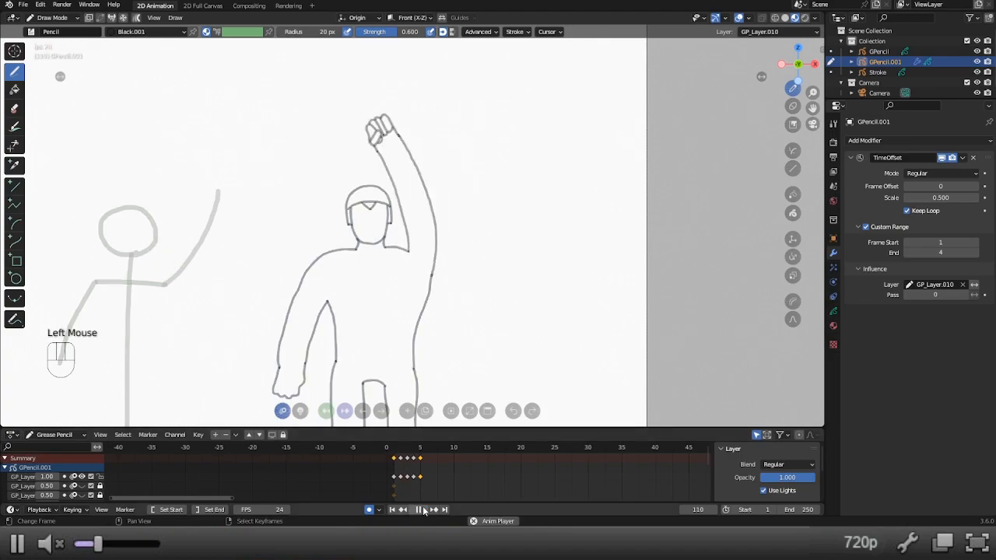
pyautogui.click(423, 510)
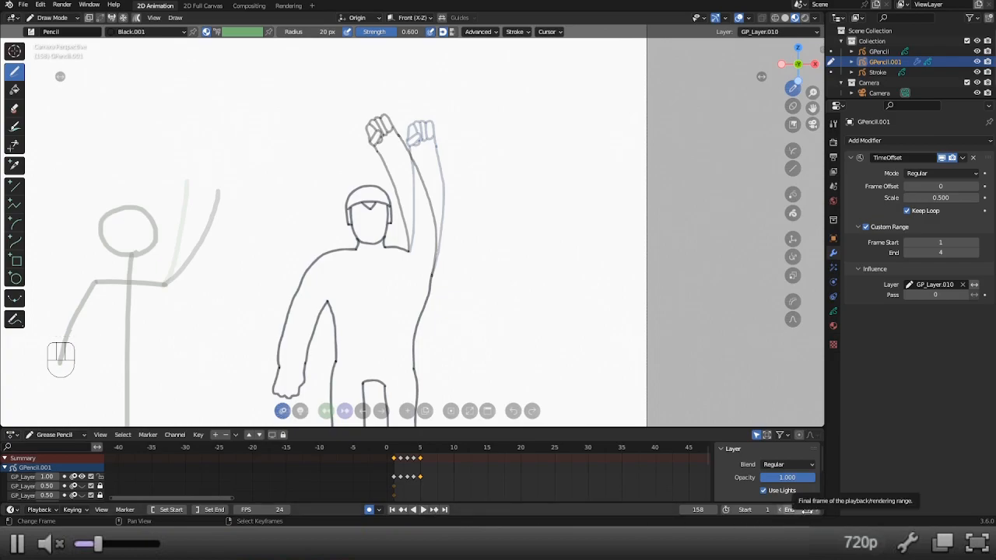
pyautogui.click(393, 512)
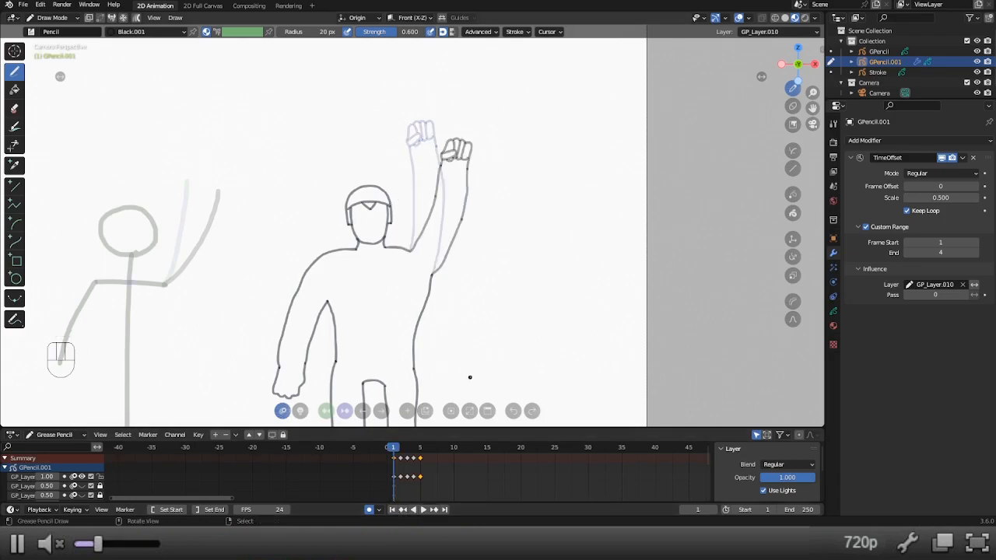
pyautogui.click(954, 173)
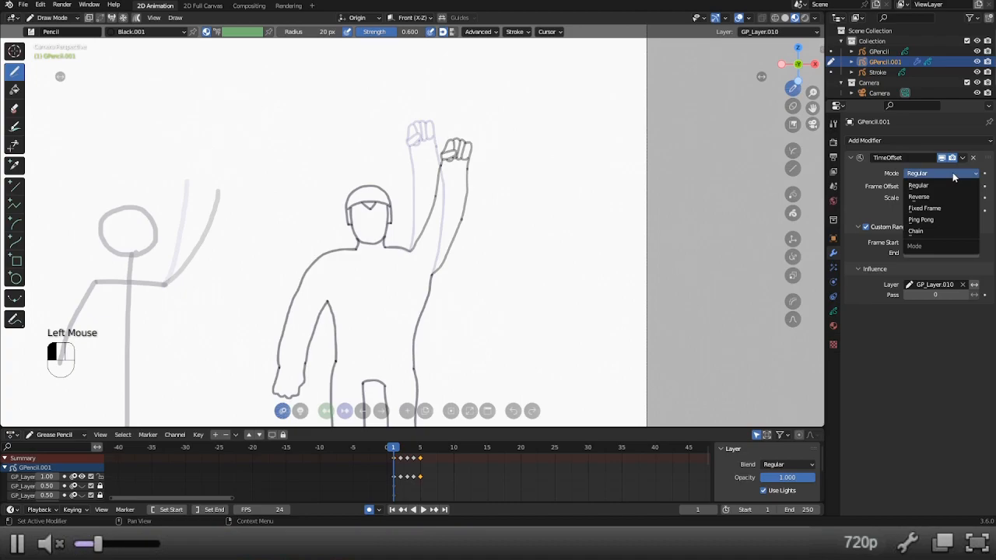
pyautogui.scroll(-2, 267, 205)
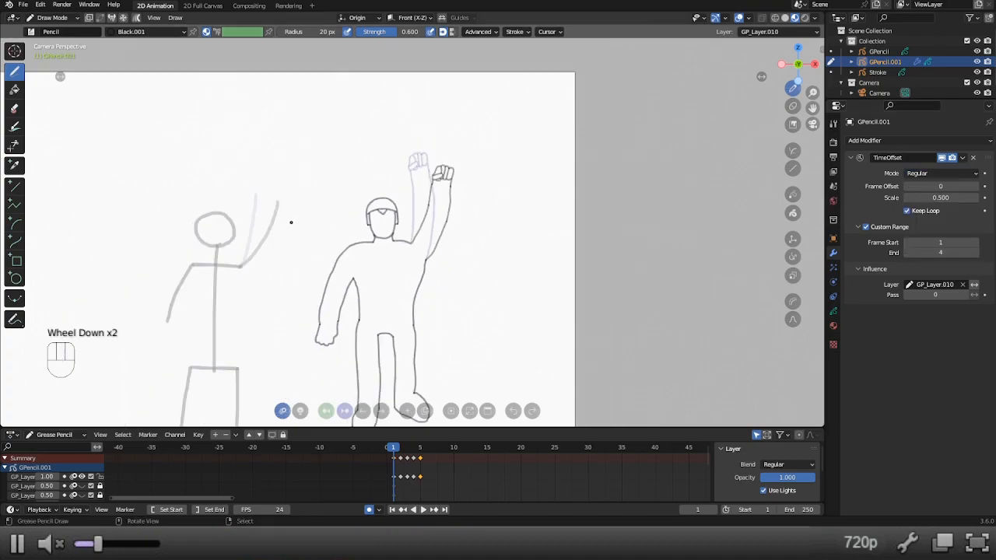
pyautogui.keyDown('shift'); pyautogui.moveTo(382, 203); pyautogui.dragTo(383, 165, button='middle'); pyautogui.keyUp('shift')
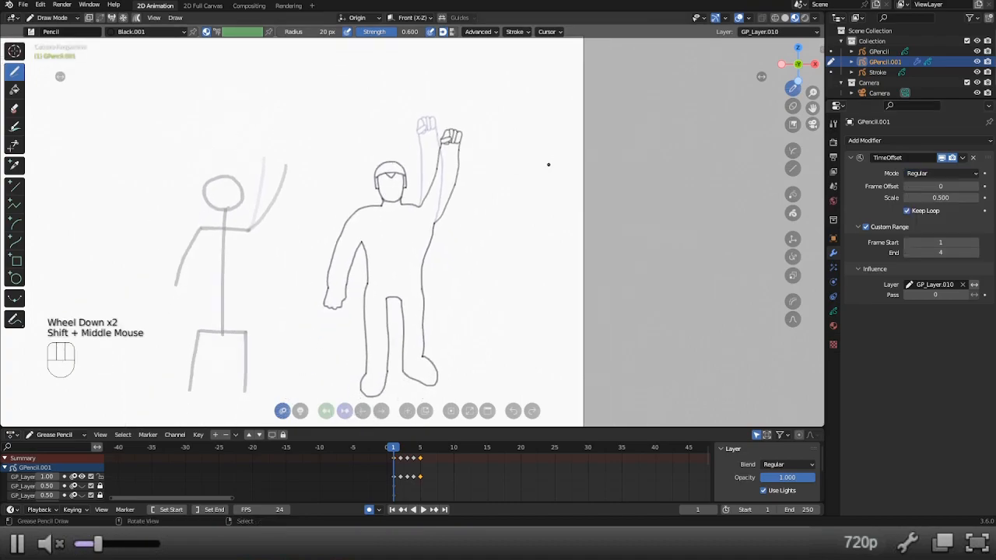
pyautogui.scroll(2, 537, 162)
pyautogui.scroll(-2, 519, 272)
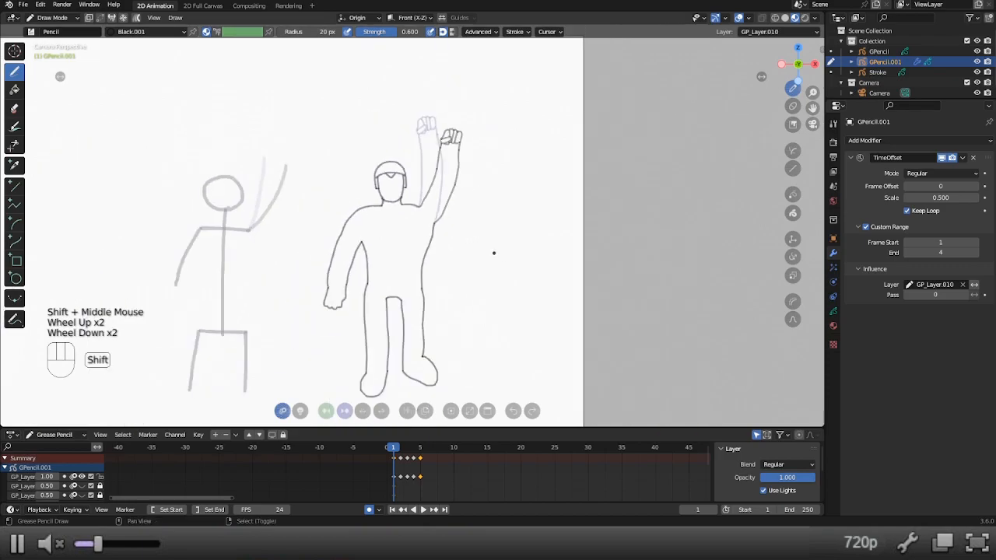
pyautogui.keyDown('shift'); pyautogui.moveTo(494, 251); pyautogui.dragTo(493, 215, button='middle'); pyautogui.keyUp('shift')
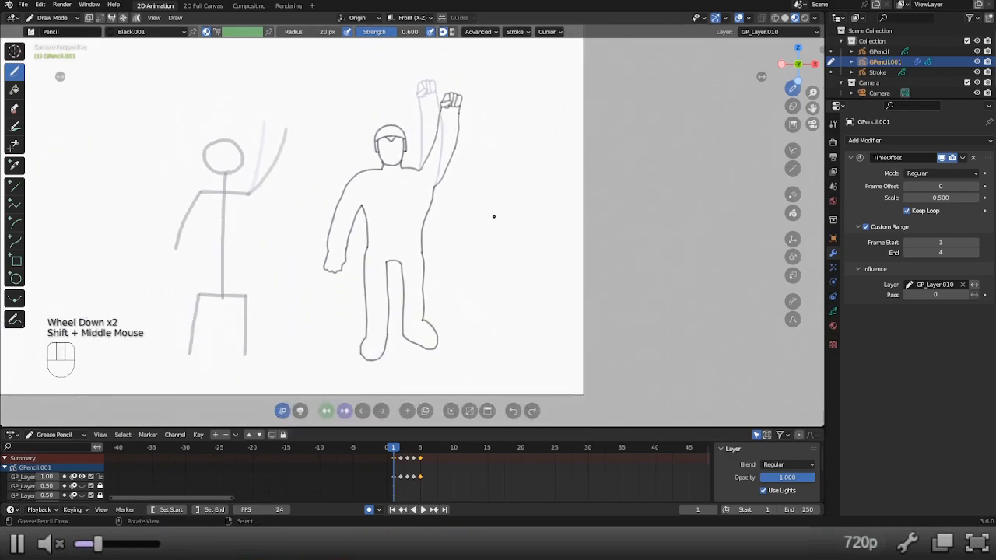